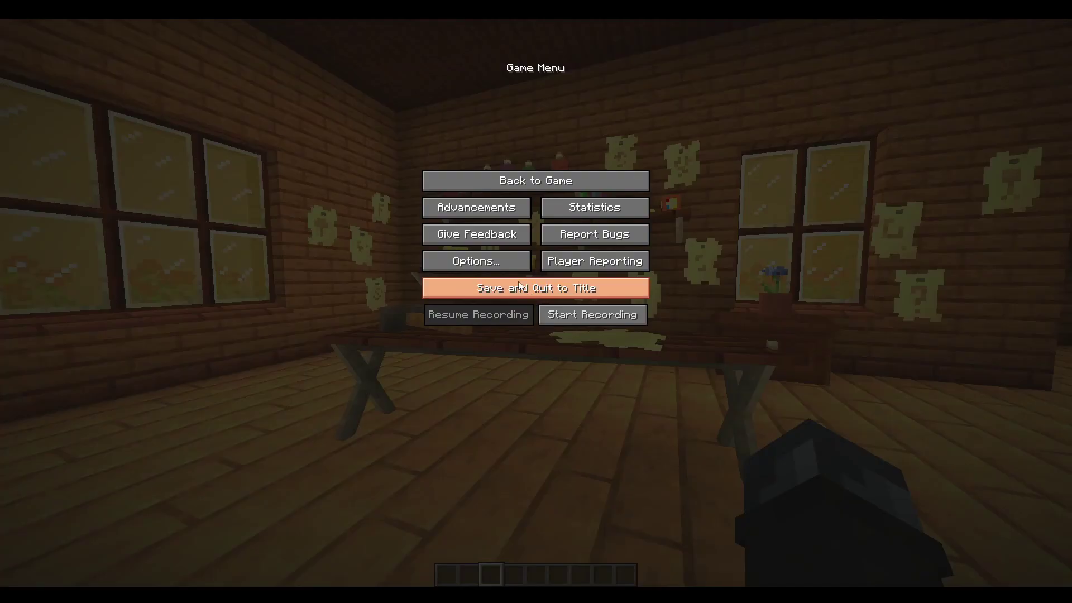
# - Open the folder that holds the resource packs from Minecraft's resource pack options
pyautogui.click(491, 258)
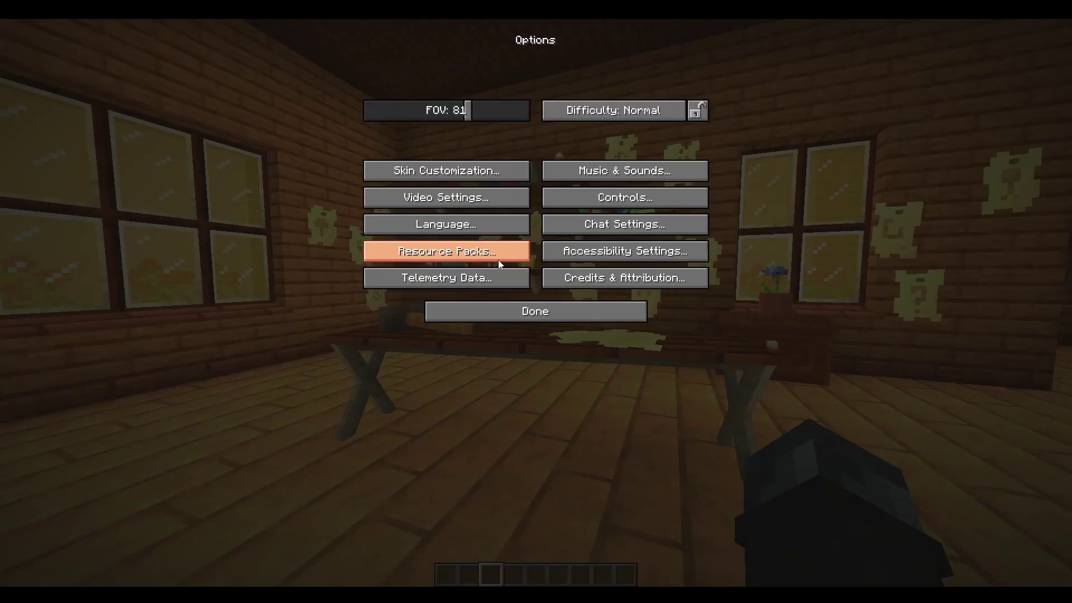
pyautogui.click(498, 260)
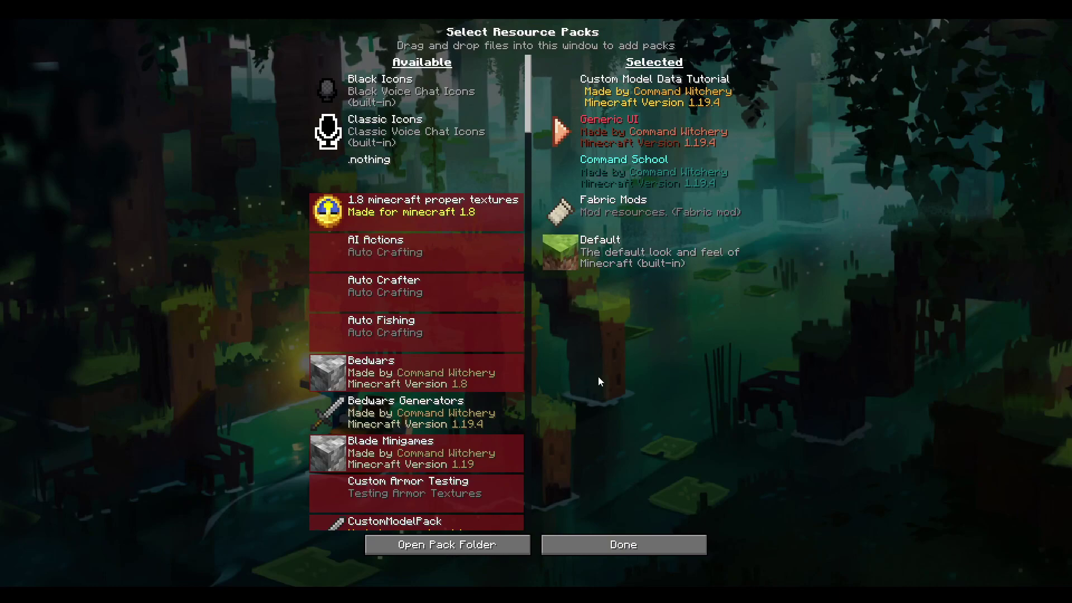
pyautogui.click(495, 539)
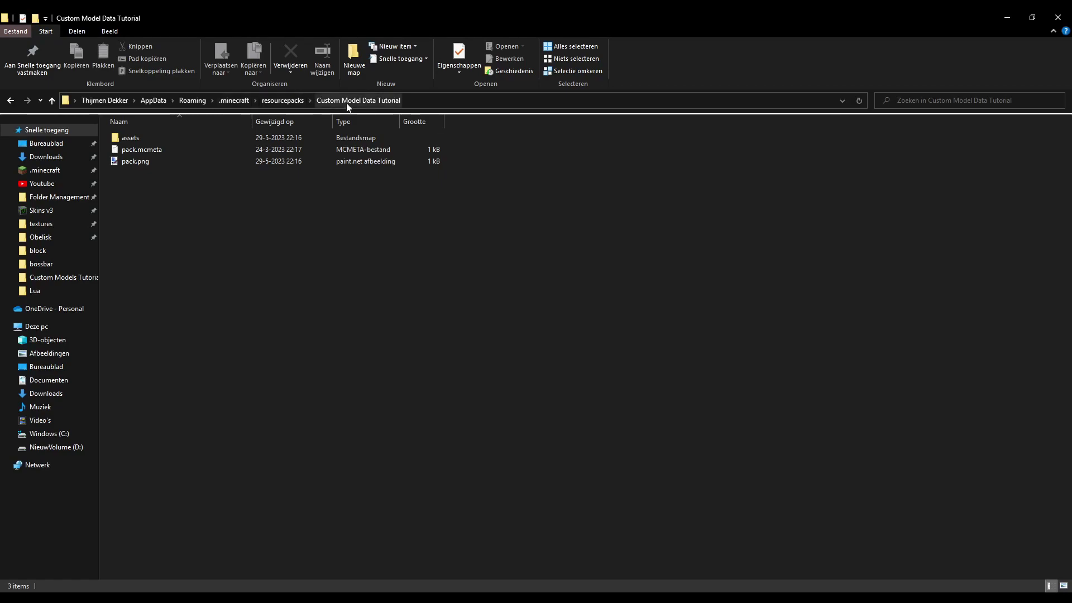
# - Switch to Visual Studio Code in a new window for editing the resource pack
pyautogui.rightClick(205, 208)
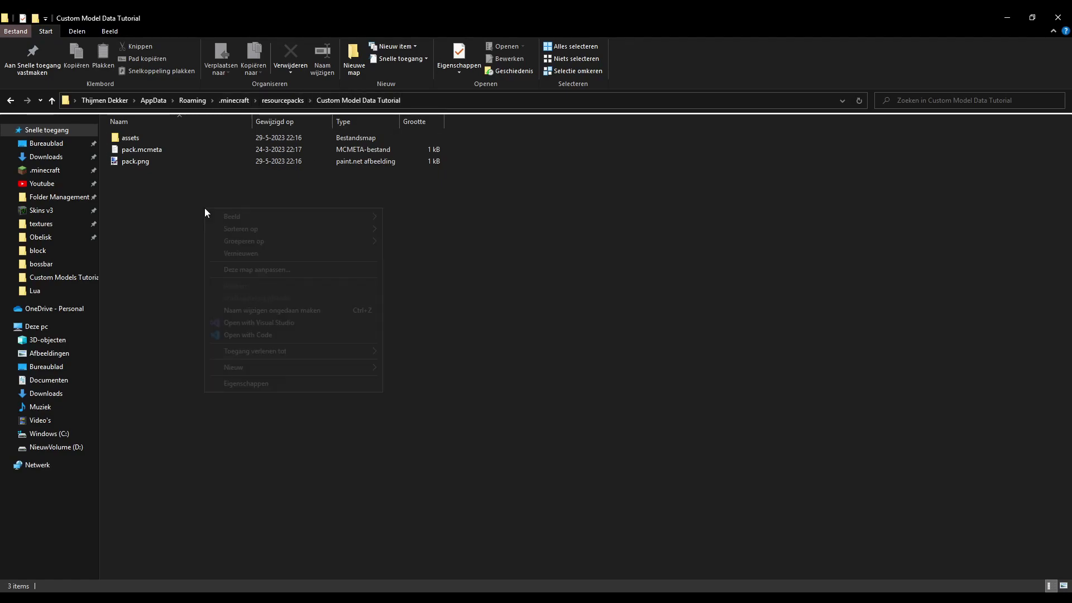
pyautogui.click(228, 334)
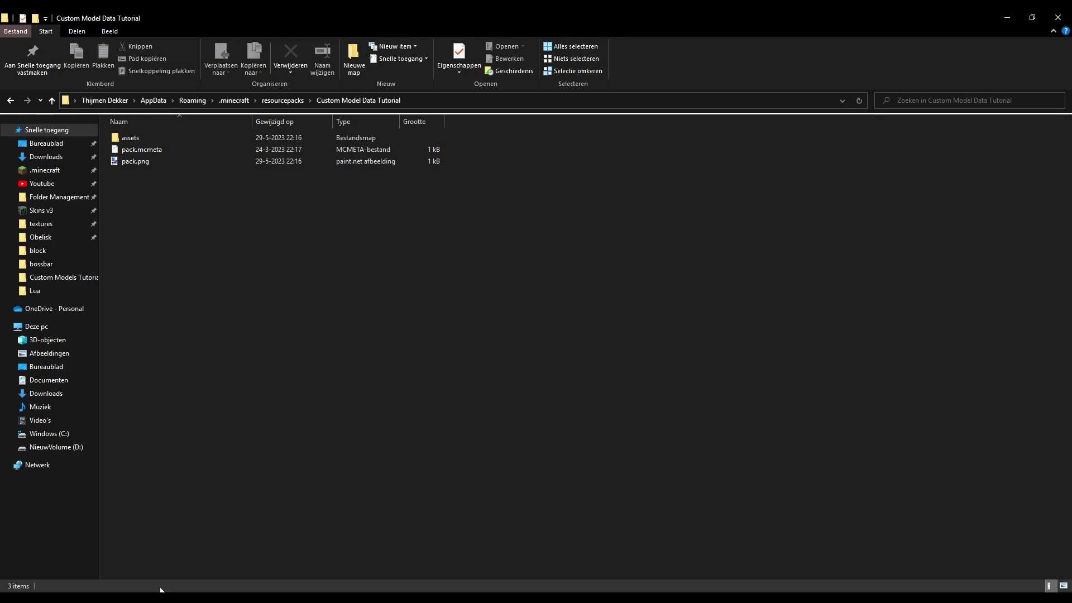
pyautogui.rightClick(151, 597)
pyautogui.click(131, 543)
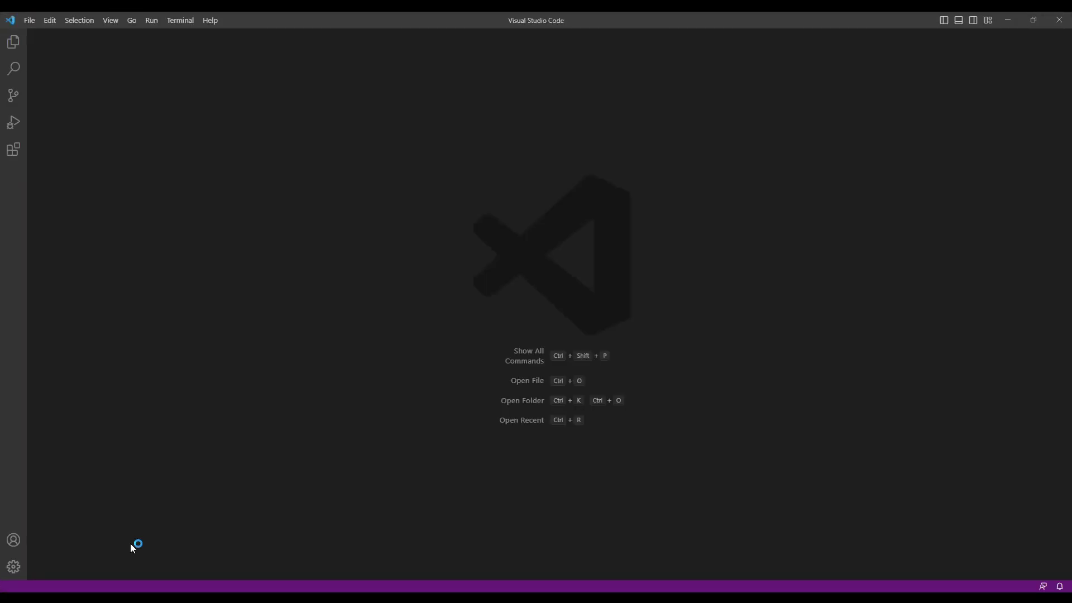
# - Open the "Custom Model Data Tutorial" folder from .minecraft\resourcepacks as the workspace
pyautogui.click(13, 42)
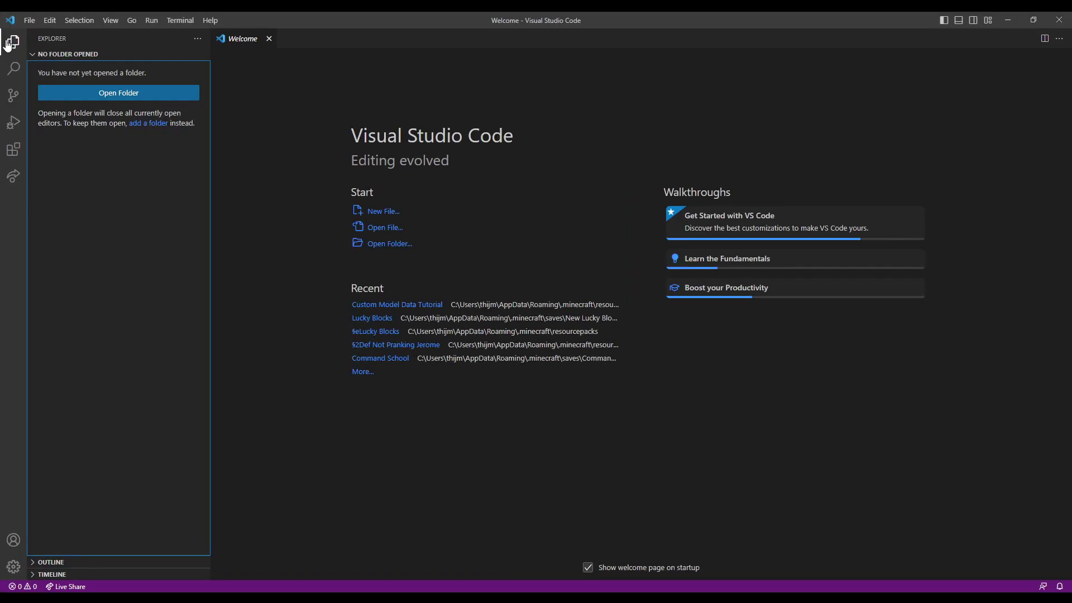
pyautogui.click(124, 94)
pyautogui.click(208, 41)
pyautogui.write('C:\\Users\\thijm\\AppData\\Roaming\\.minecraft\\resourcepacks\\Custom Model Data Tutorial')
pyautogui.press('Return')
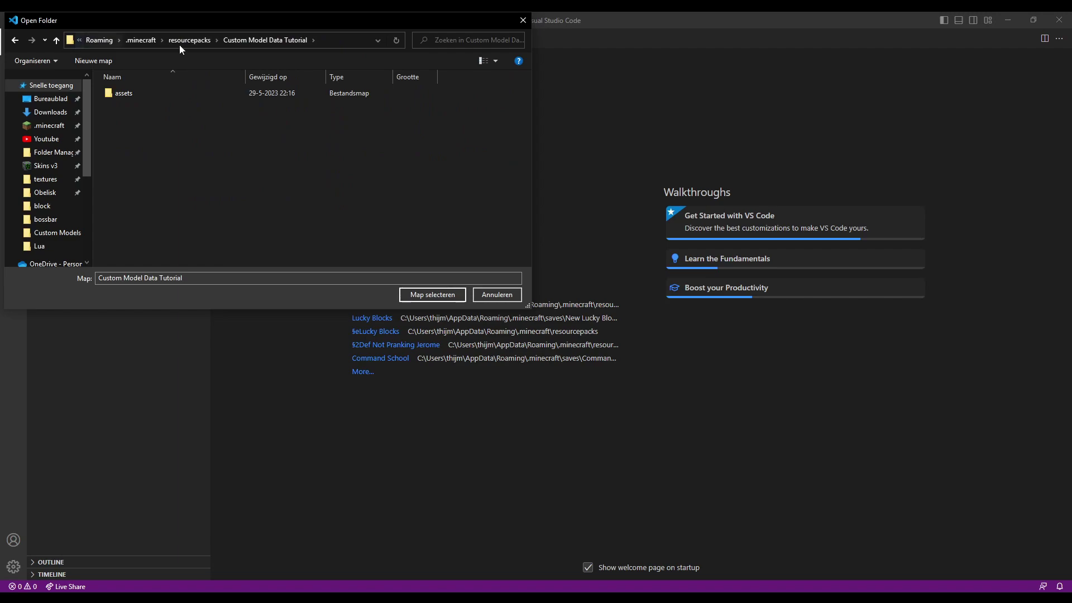
pyautogui.click(419, 296)
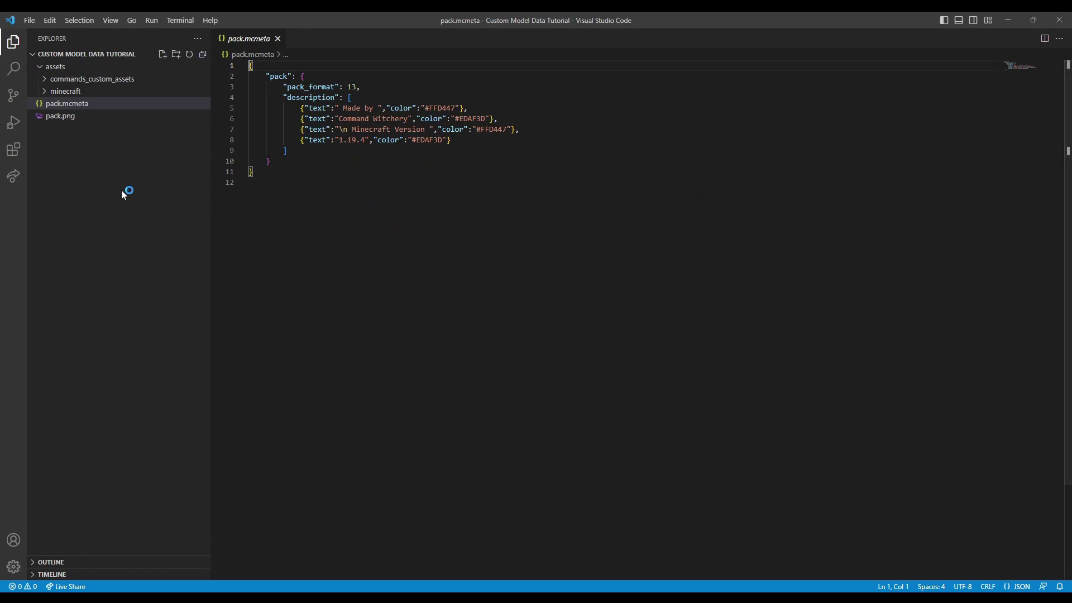
# - Open pack.mcmeta and examine its pack_format line and description entries
pyautogui.click(68, 105)
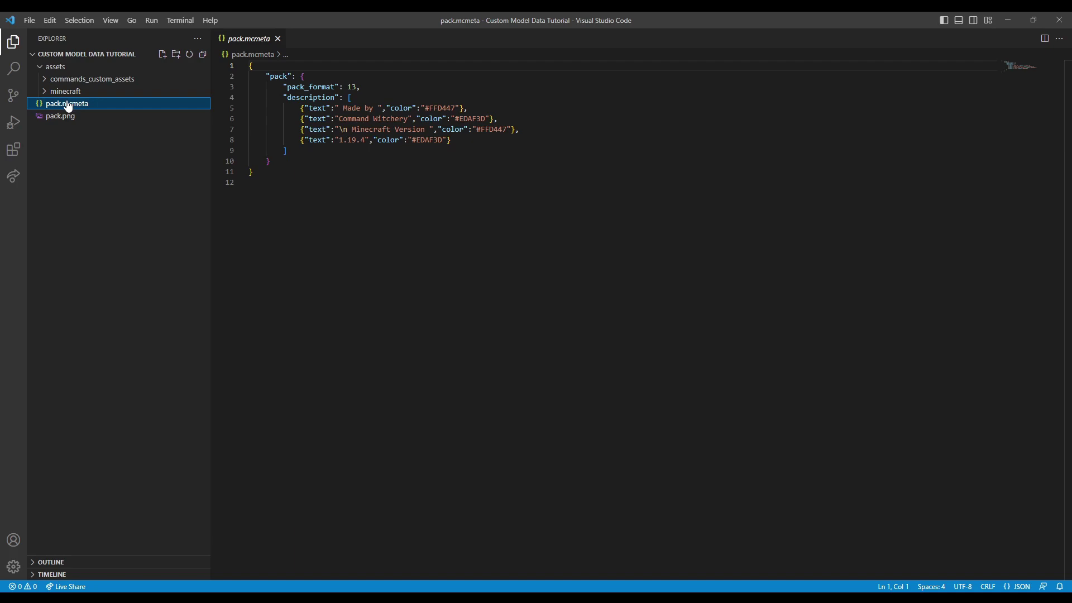
pyautogui.moveTo(365, 86); pyautogui.dragTo(250, 86)
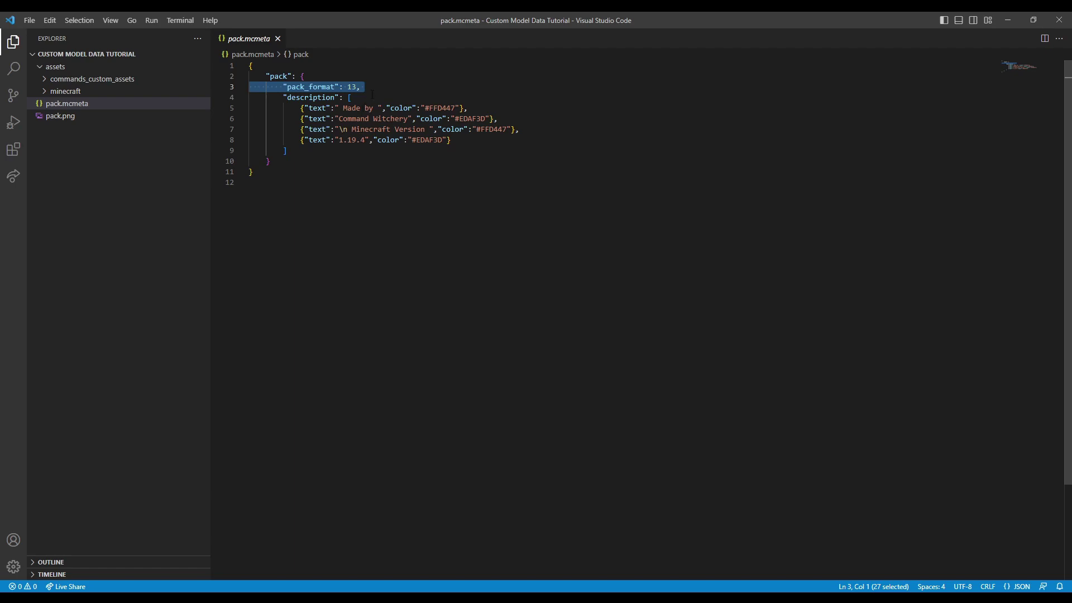
pyautogui.moveTo(372, 88); pyautogui.dragTo(163, 86)
pyautogui.moveTo(461, 142); pyautogui.dragTo(225, 109)
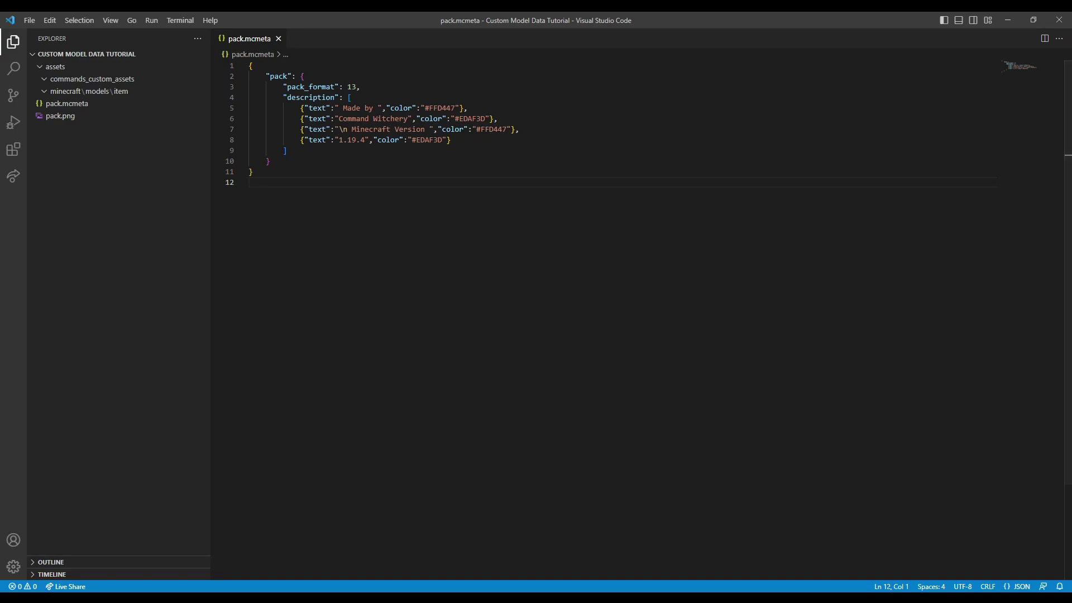
# - Copy bread.json from the 1.19.4 default assets\minecraft\models\item folder into the pack's minecraft\models\item folder and review its contents
pyautogui.moveTo(0, 396); pyautogui.dragTo(648, 85)
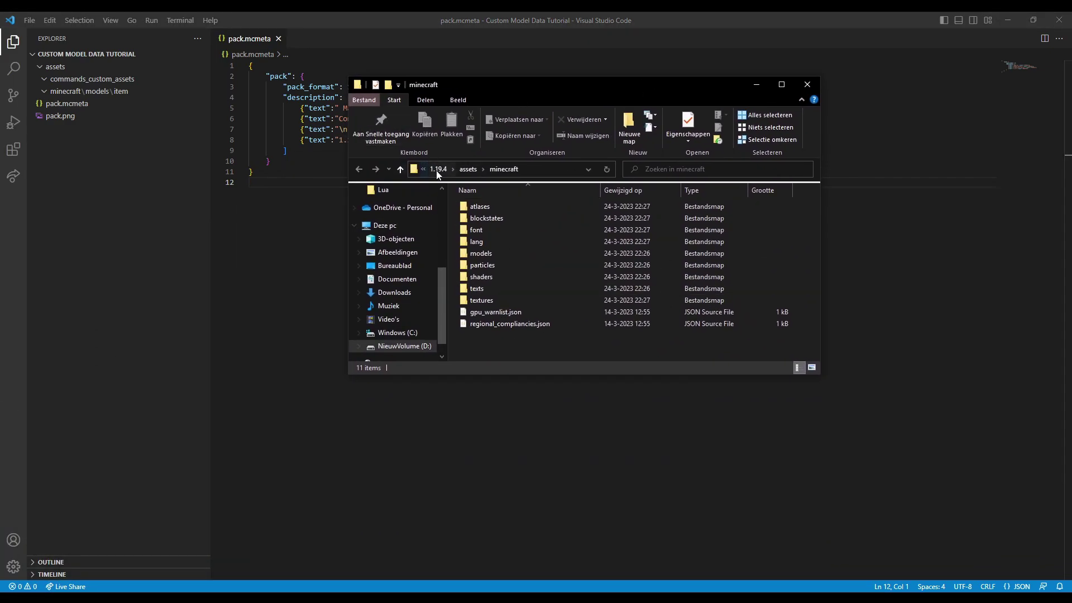
pyautogui.doubleClick(469, 254)
pyautogui.doubleClick(478, 221)
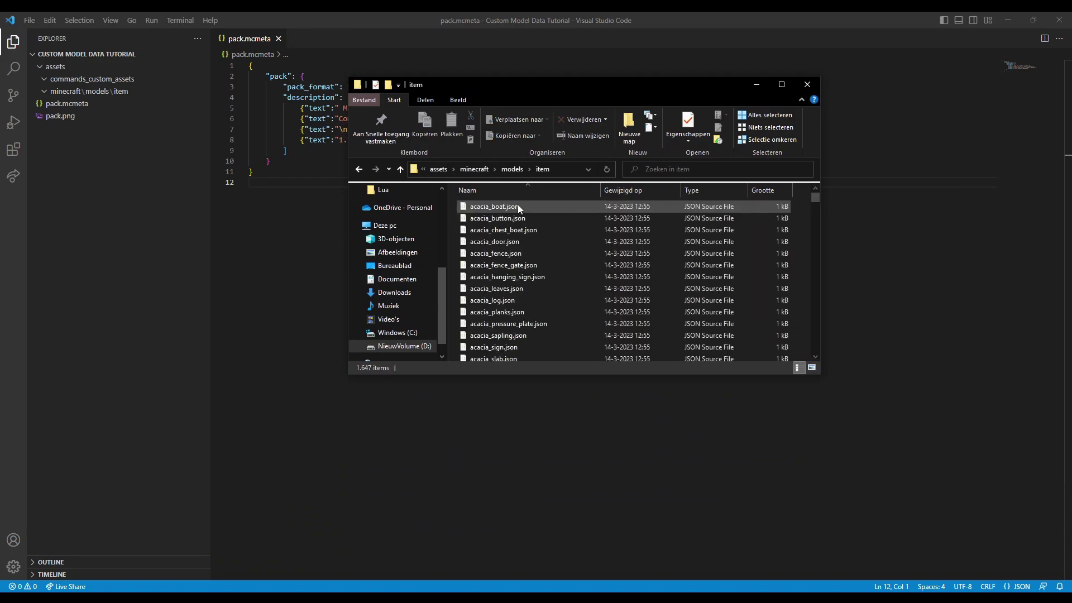
pyautogui.write('bread')
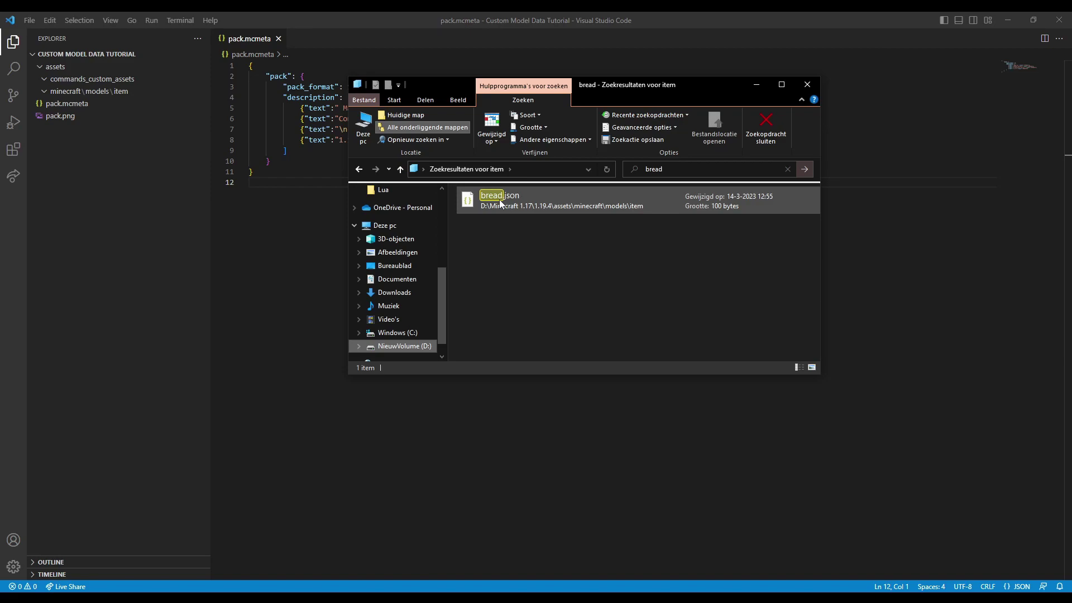
pyautogui.moveTo(501, 204); pyautogui.dragTo(118, 102)
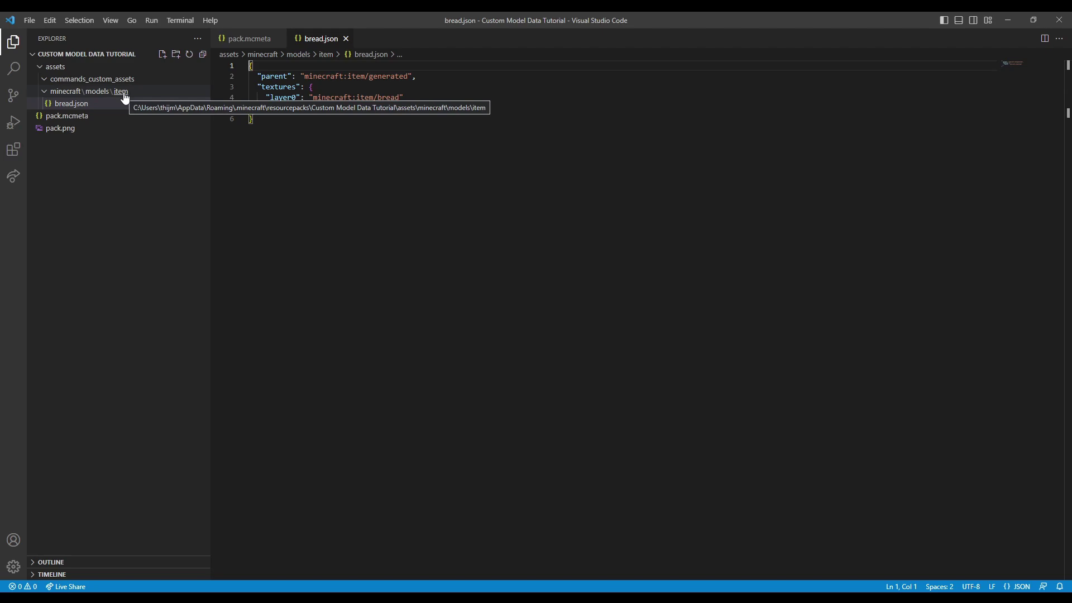
pyautogui.hotkey('ctrl', 'a')
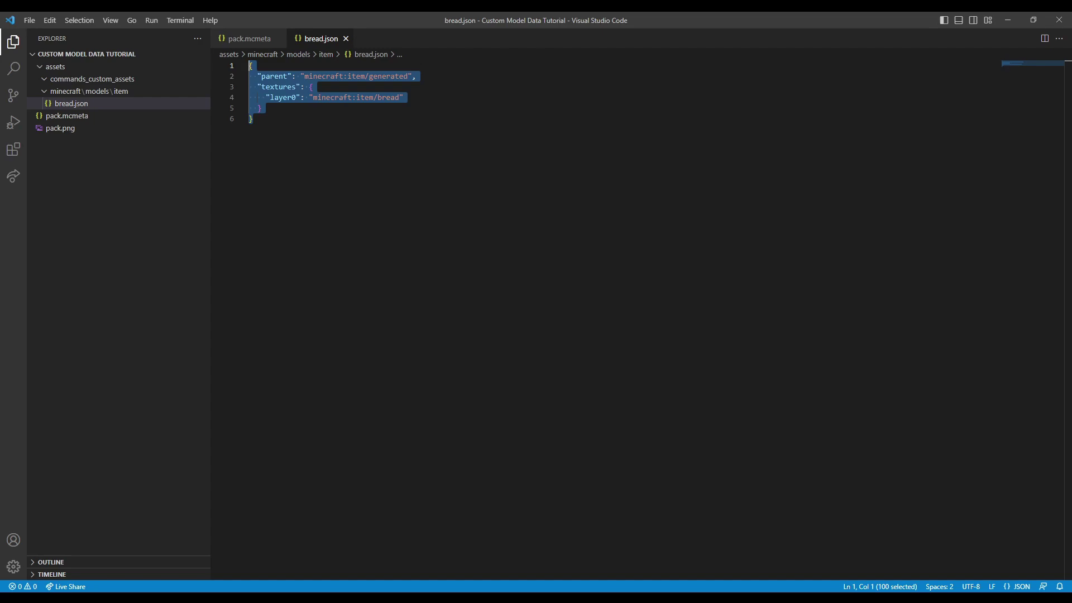
pyautogui.click(298, 106)
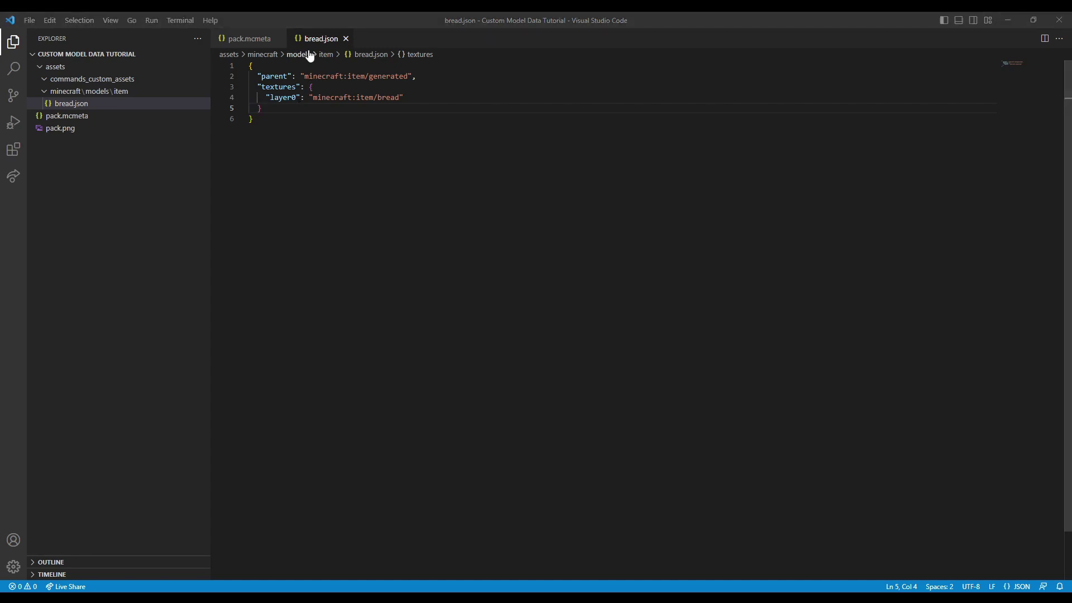
# - Search the default item models for "bow" and open bow.json in Visual Studio Code as a reference
pyautogui.click(676, 168)
pyautogui.write('bow')
pyautogui.press('Return')
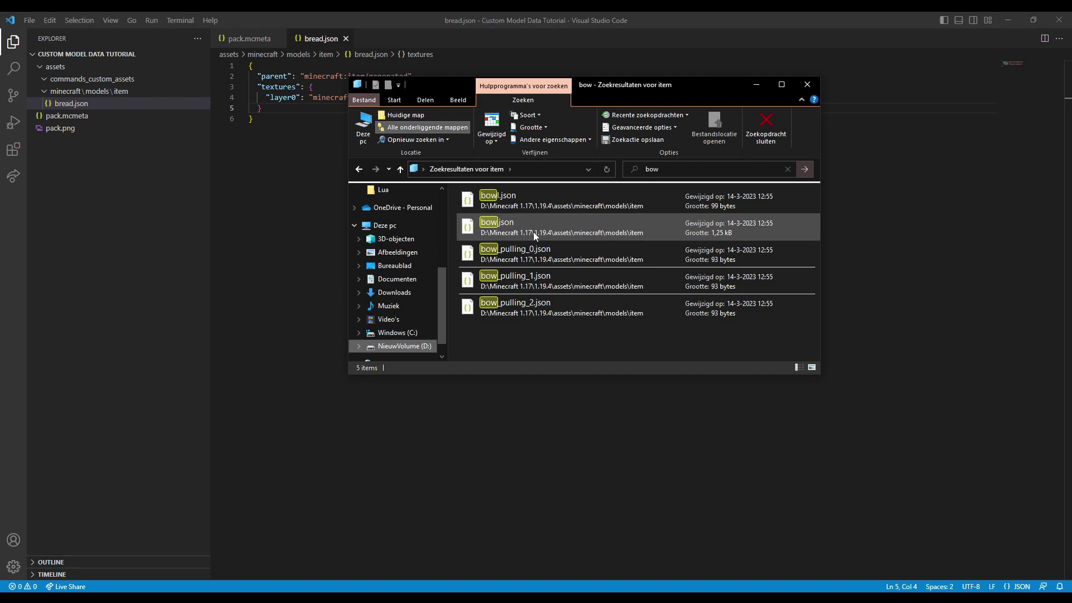
pyautogui.doubleClick(534, 235)
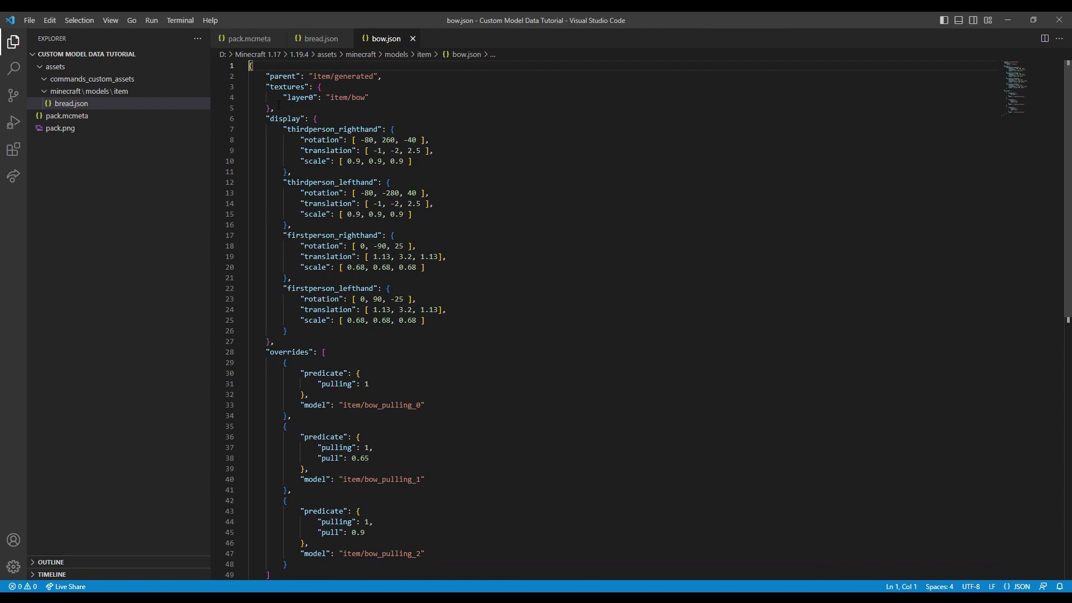
# - Examine bow.json's display section and the predicates and model paths of its override entries
pyautogui.moveTo(280, 341); pyautogui.dragTo(216, 123)
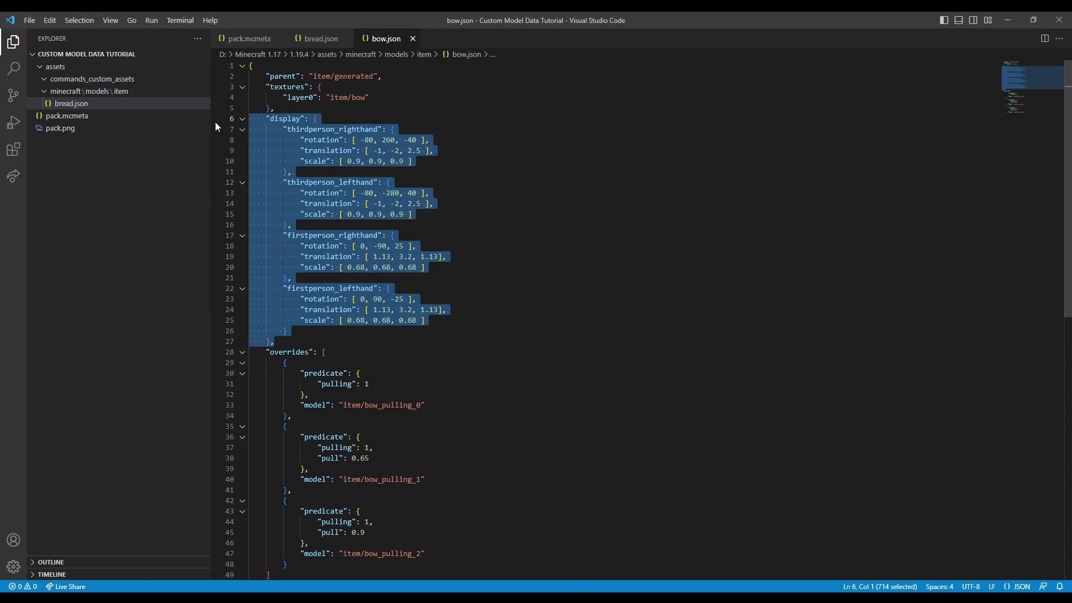
pyautogui.moveTo(327, 353); pyautogui.dragTo(209, 352)
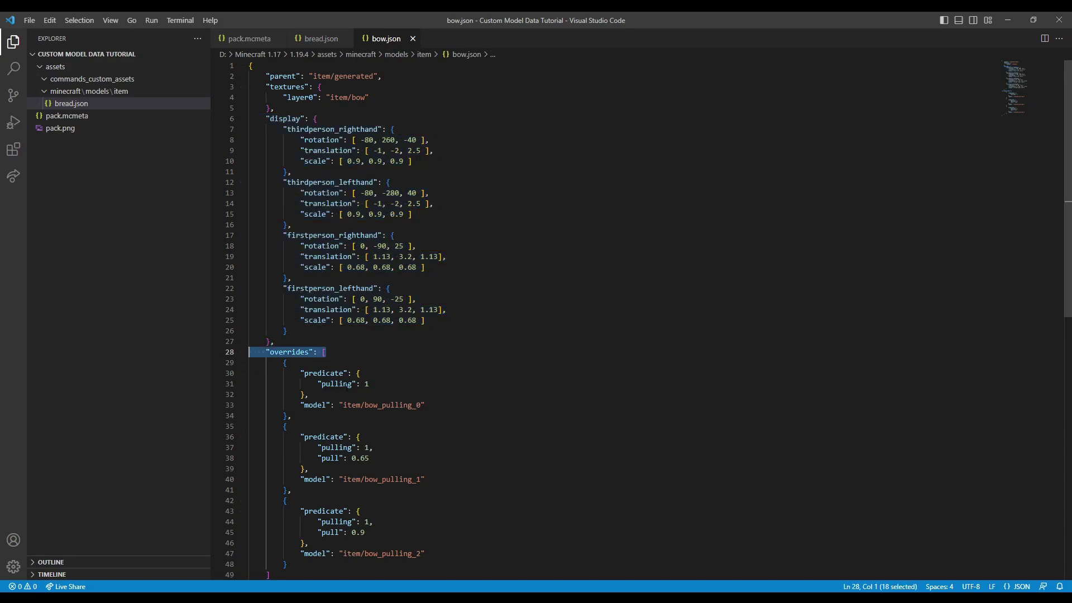
pyautogui.moveTo(290, 416); pyautogui.dragTo(214, 358)
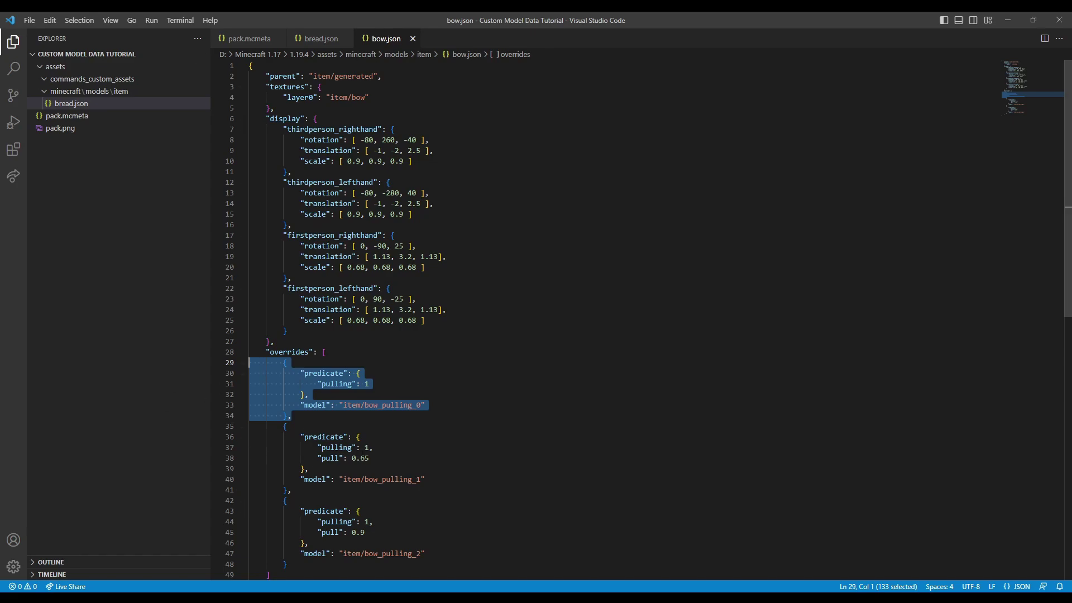
pyautogui.moveTo(393, 447); pyautogui.dragTo(234, 448)
pyautogui.moveTo(387, 459); pyautogui.dragTo(225, 461)
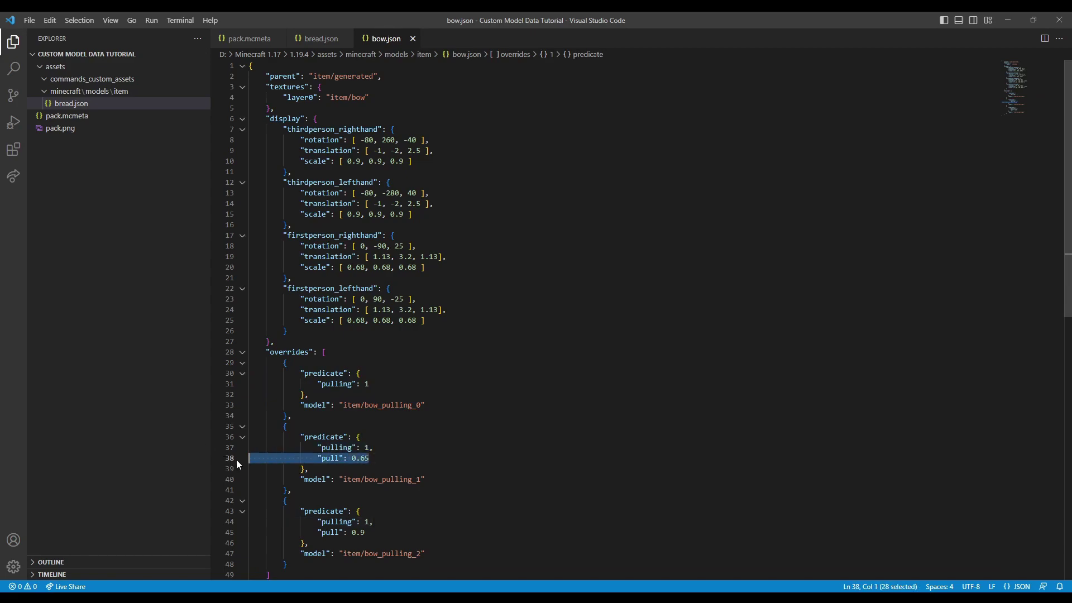
pyautogui.moveTo(427, 479); pyautogui.dragTo(237, 480)
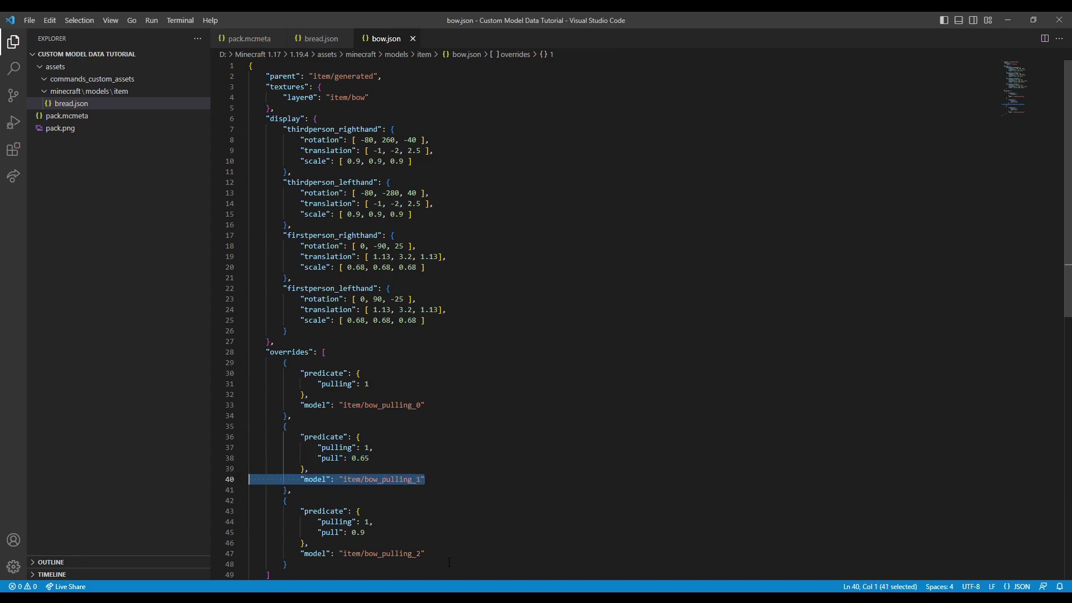
pyautogui.moveTo(368, 532); pyautogui.dragTo(239, 540)
pyautogui.moveTo(434, 553); pyautogui.dragTo(246, 554)
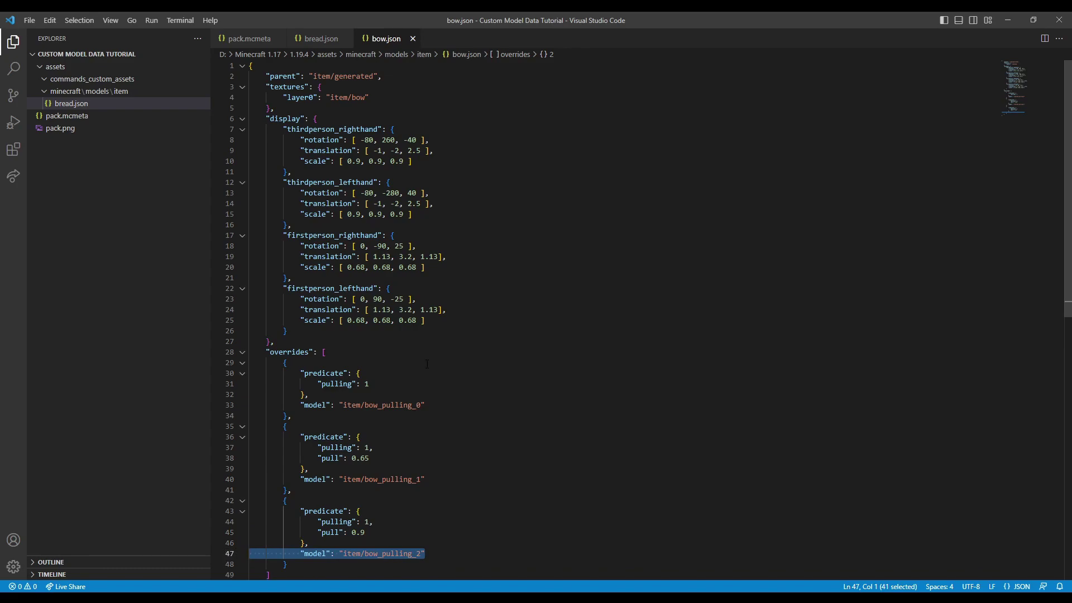
# - Compare the pulling and pull predicates across bow.json's overrides, then review its parent and textures section
pyautogui.scroll(-2, 408, 360)
pyautogui.moveTo(288, 509); pyautogui.dragTo(235, 461)
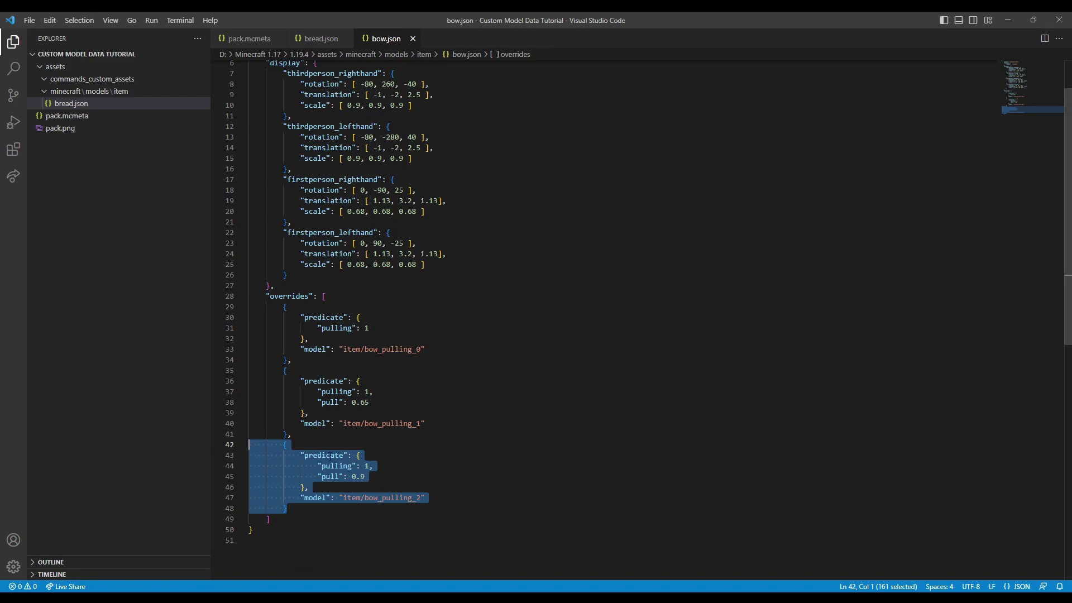
pyautogui.moveTo(374, 476); pyautogui.dragTo(223, 469)
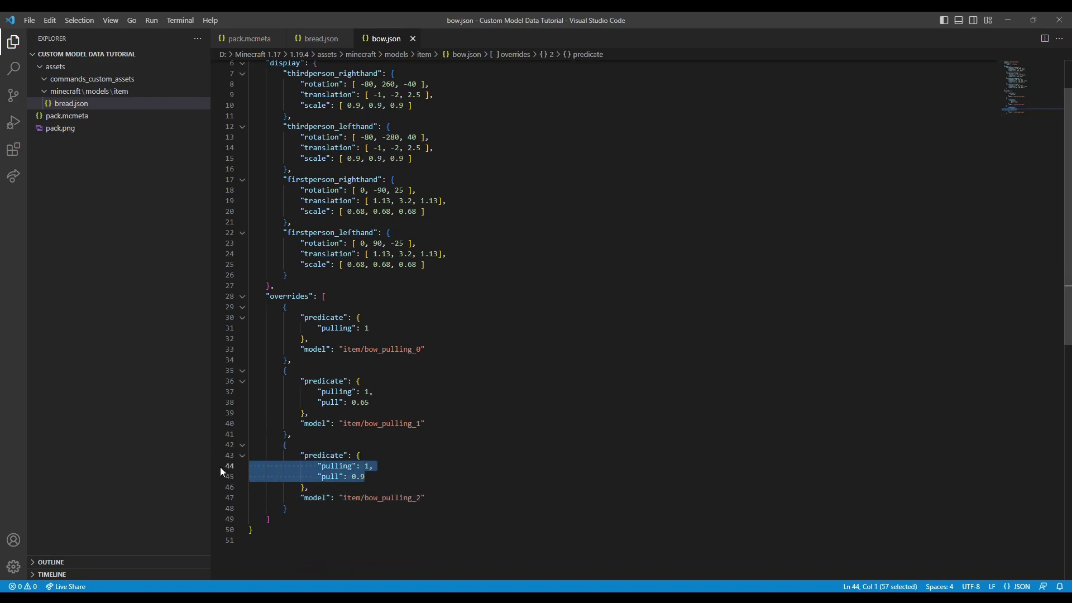
pyautogui.doubleClick(360, 465)
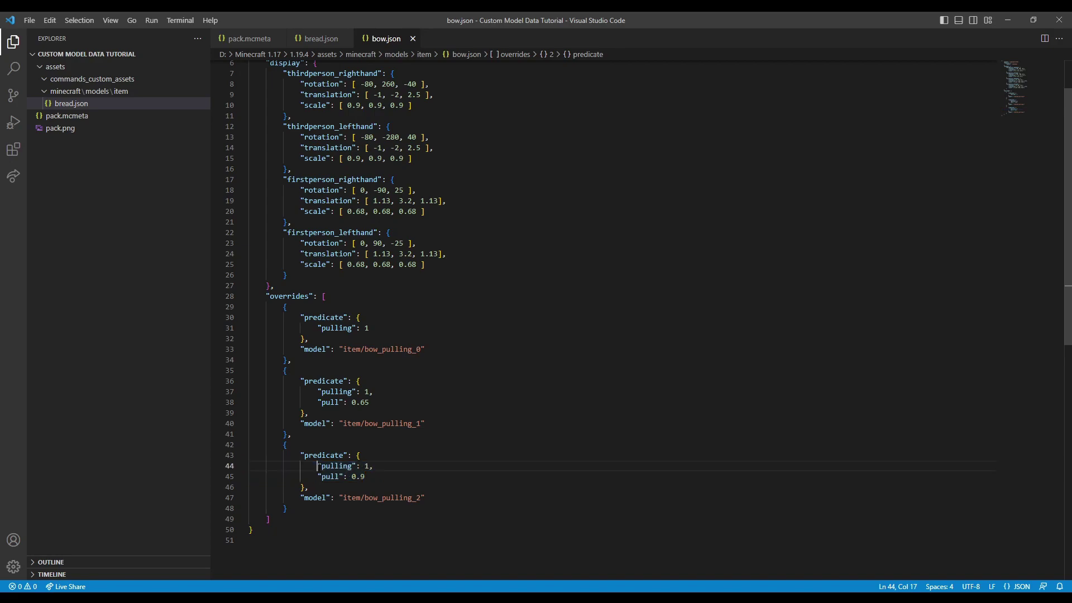
pyautogui.moveTo(360, 465); pyautogui.dragTo(317, 479)
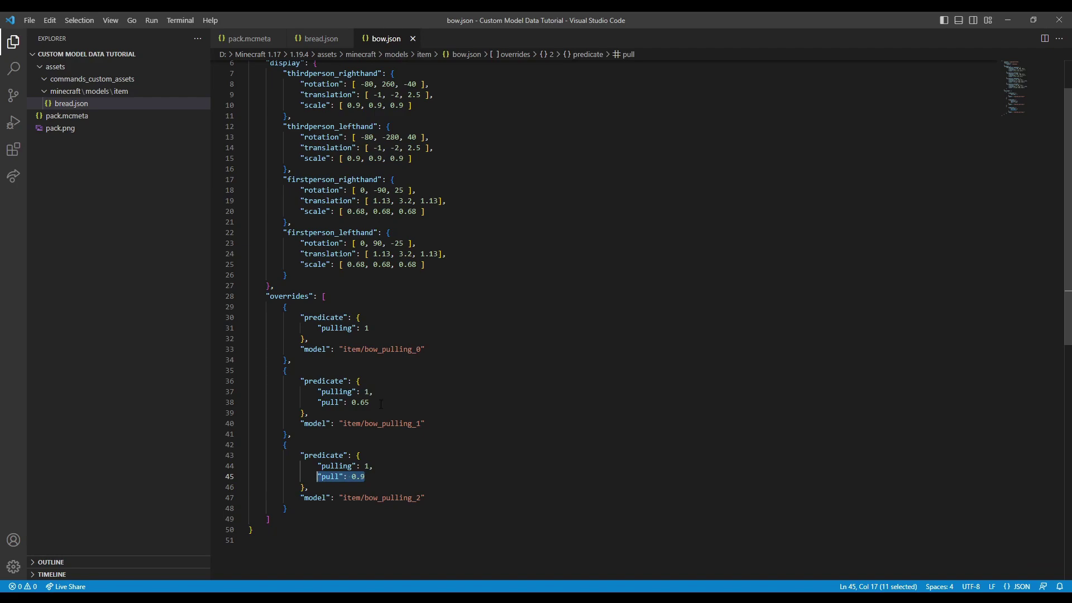
pyautogui.moveTo(367, 476); pyautogui.dragTo(352, 477)
pyautogui.moveTo(369, 401); pyautogui.dragTo(352, 402)
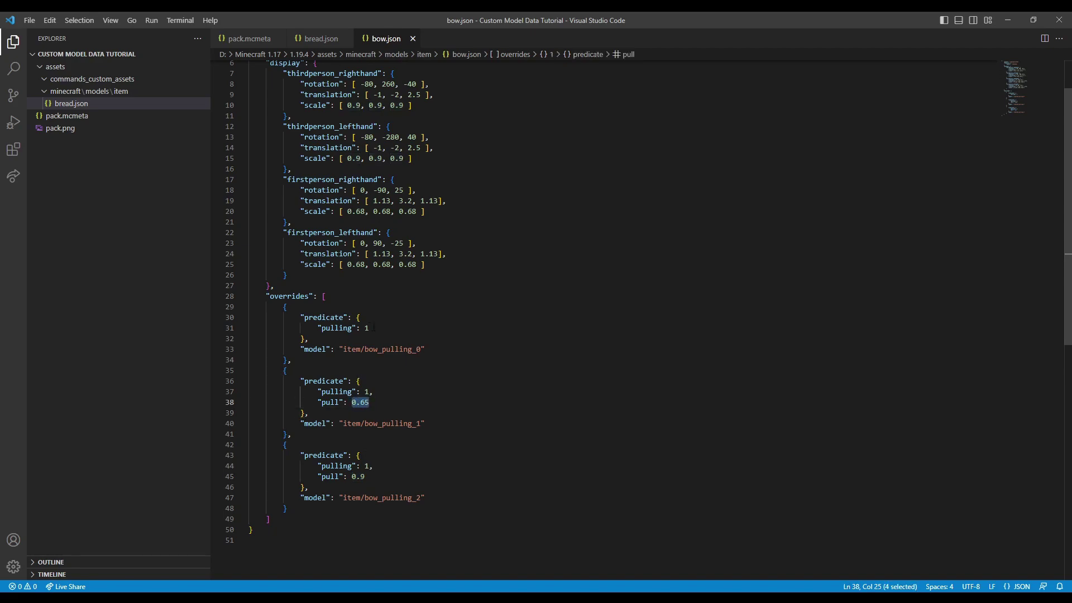
pyautogui.moveTo(291, 360); pyautogui.dragTo(216, 311)
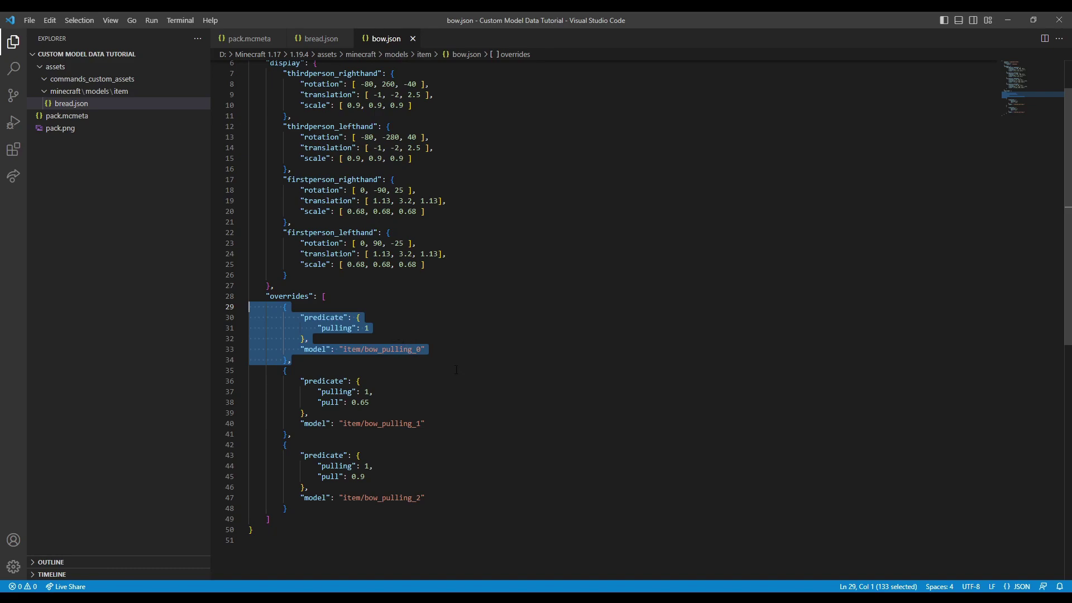
pyautogui.scroll(2, 455, 366)
pyautogui.moveTo(274, 108); pyautogui.dragTo(249, 65)
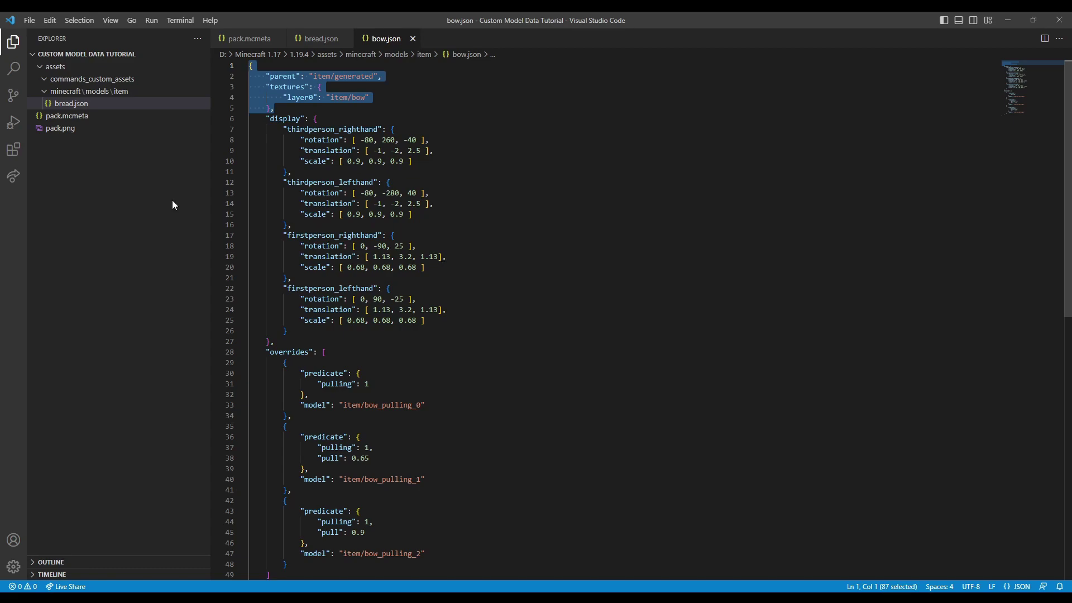
# - Add an overrides list to bread.json with custom_model_data 724732 and model "commas_superheros:item/mario/hammer"
pyautogui.click(71, 105)
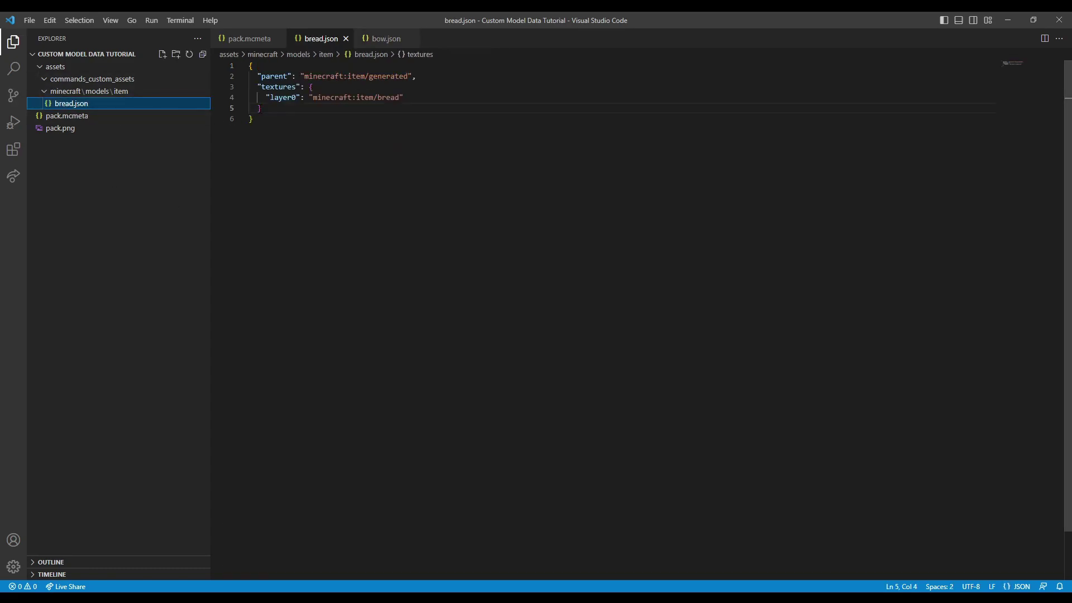
pyautogui.write(',   "overrides": [     {       "predicate":{         "custom_model_data": 724732       },       "model": "commas_superheros:item/mario/hammer"     }')
pyautogui.press('Return')
pyautogui.write(']')
pyautogui.doubleClick(414, 152)
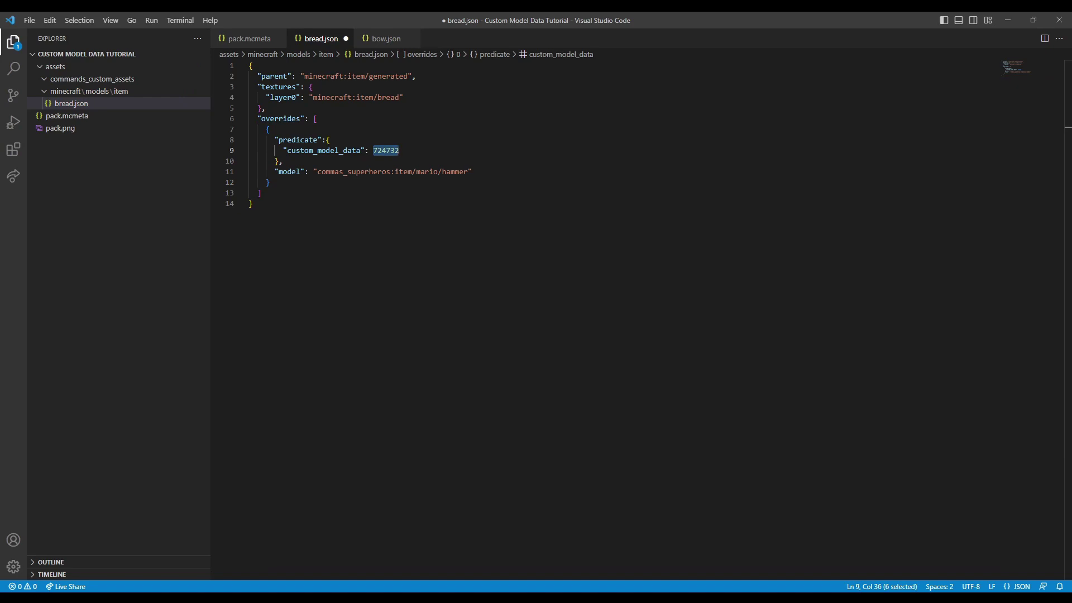
# - Set the bread.json override's custom_model_data to 3 and empty its model path, leaving only the quotation marks
pyautogui.write('3')
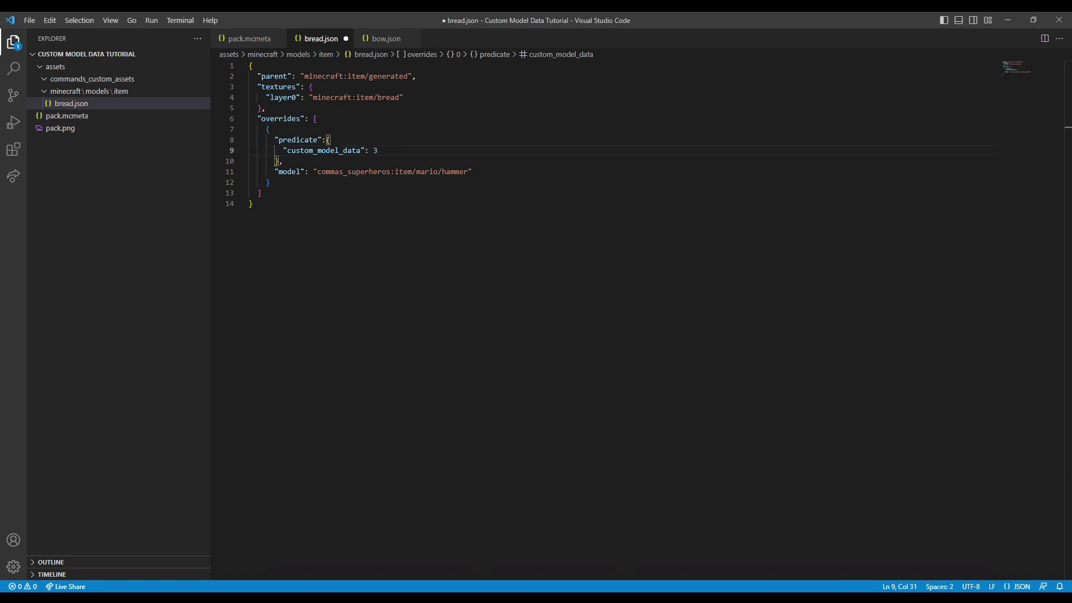
pyautogui.click(317, 172)
pyautogui.hotkey('shift', 'End')
pyautogui.press('BackSpace')
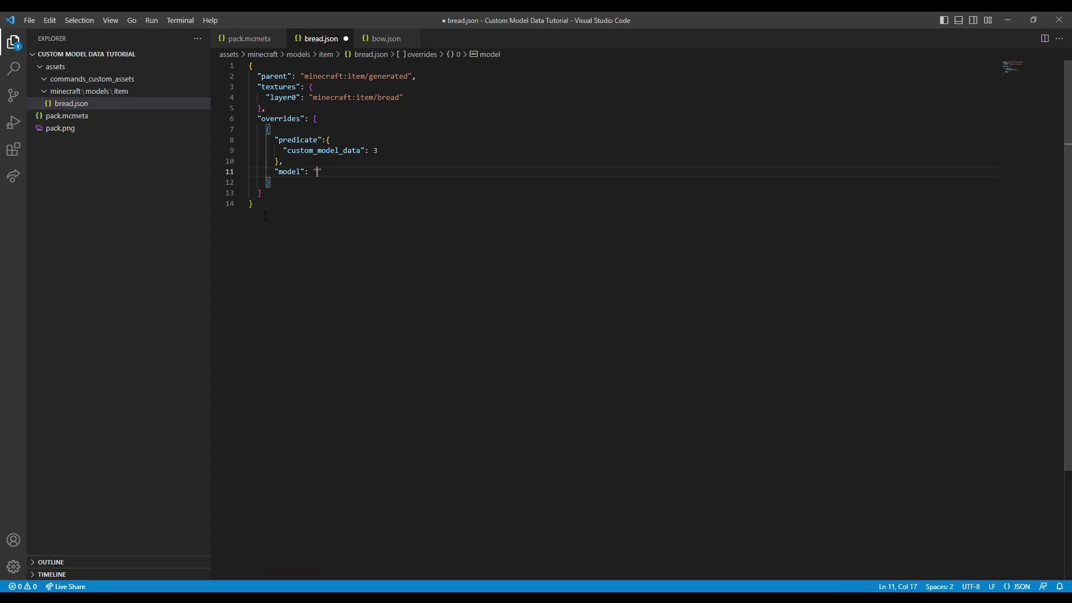
# - Examine bow.json's override entries and the structure of the custom_model_data override entry in bread.json
pyautogui.click(385, 38)
pyautogui.scroll(-2, 437, 390)
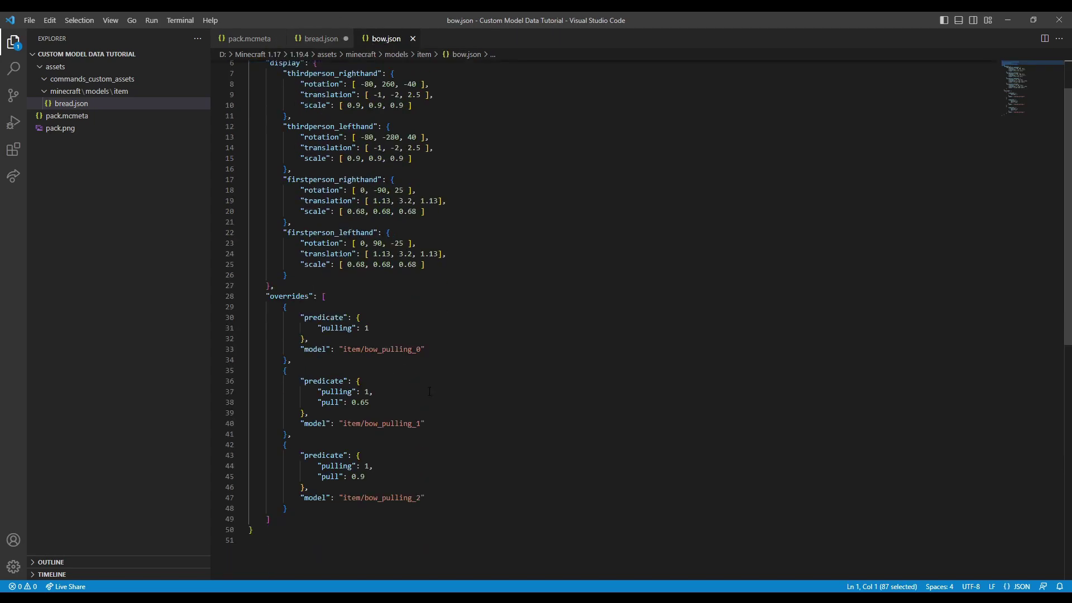
pyautogui.moveTo(445, 511); pyautogui.dragTo(265, 319)
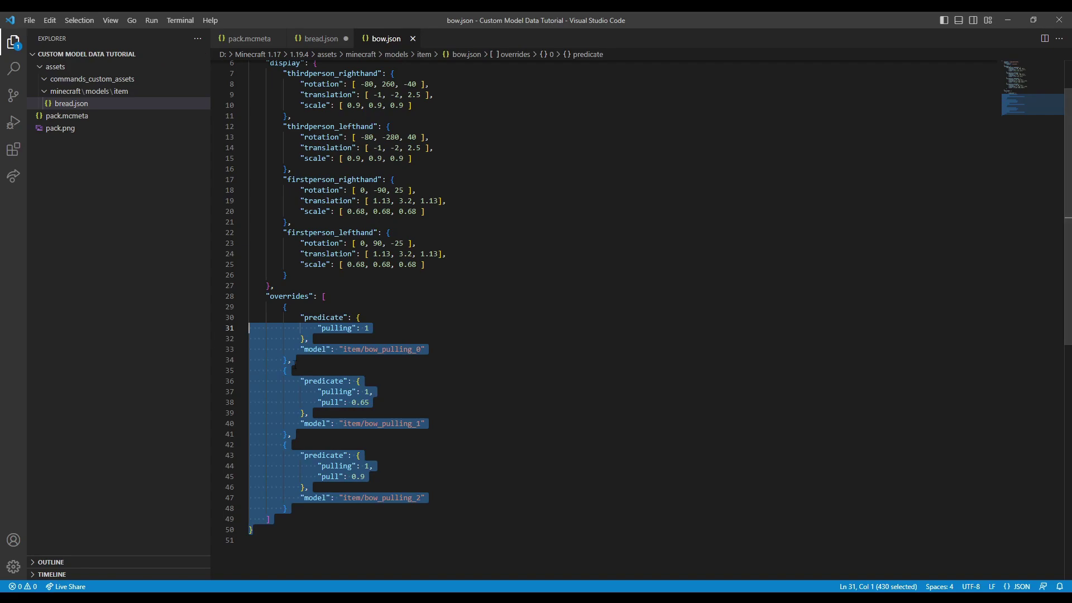
pyautogui.click(412, 393)
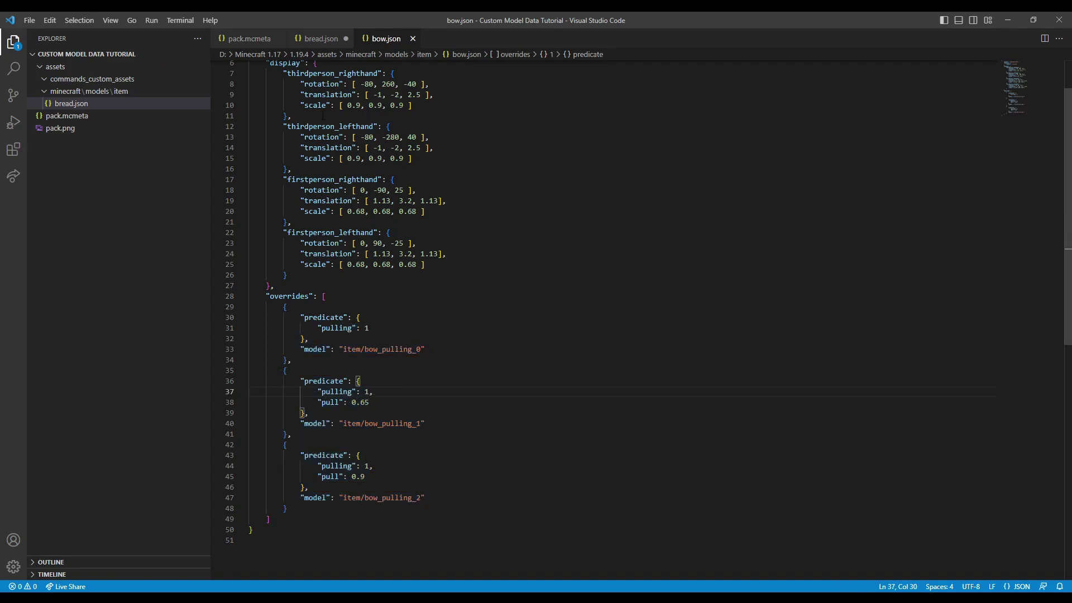
pyautogui.click(320, 38)
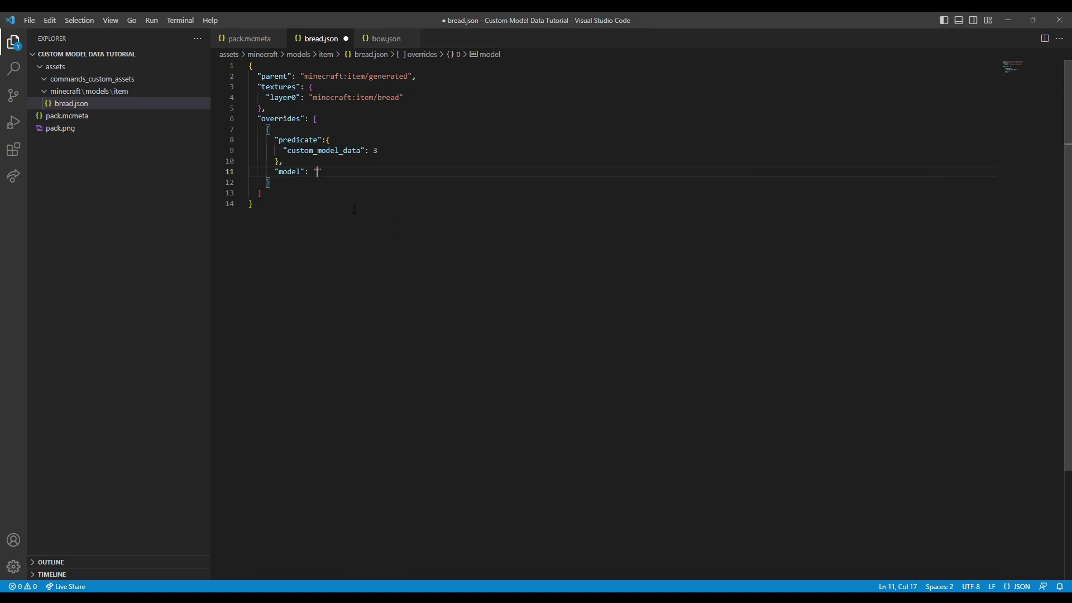
pyautogui.moveTo(270, 182); pyautogui.dragTo(212, 124)
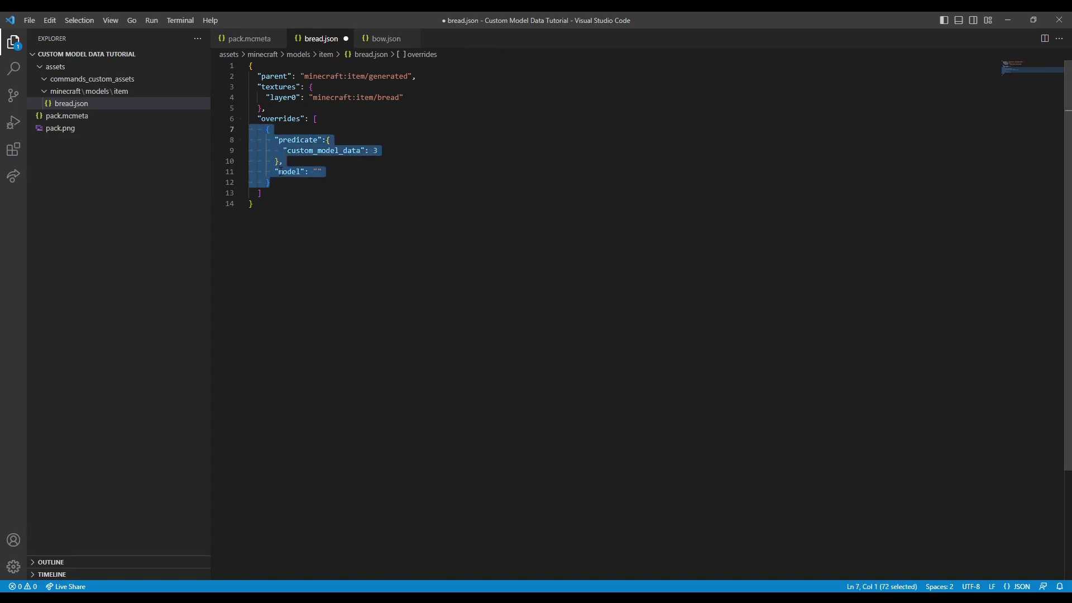
pyautogui.doubleClick(316, 151)
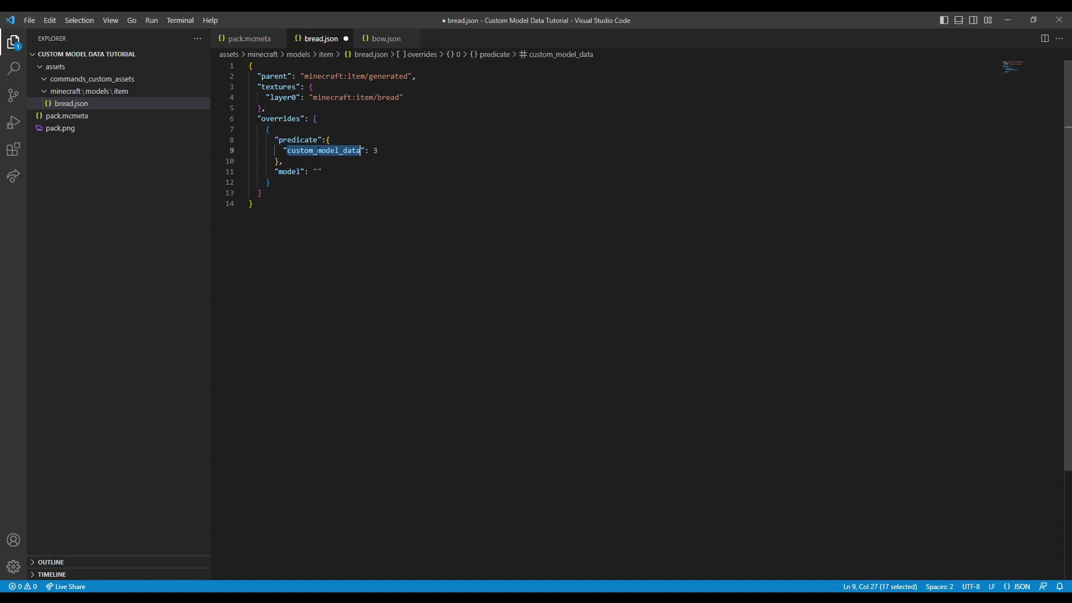
pyautogui.click(369, 39)
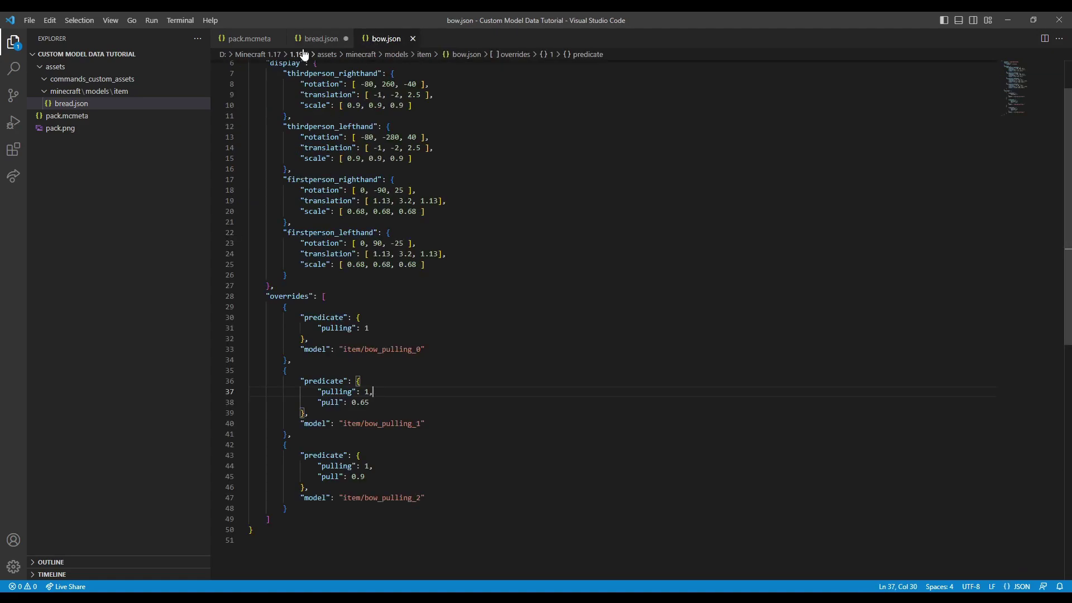
pyautogui.click(315, 39)
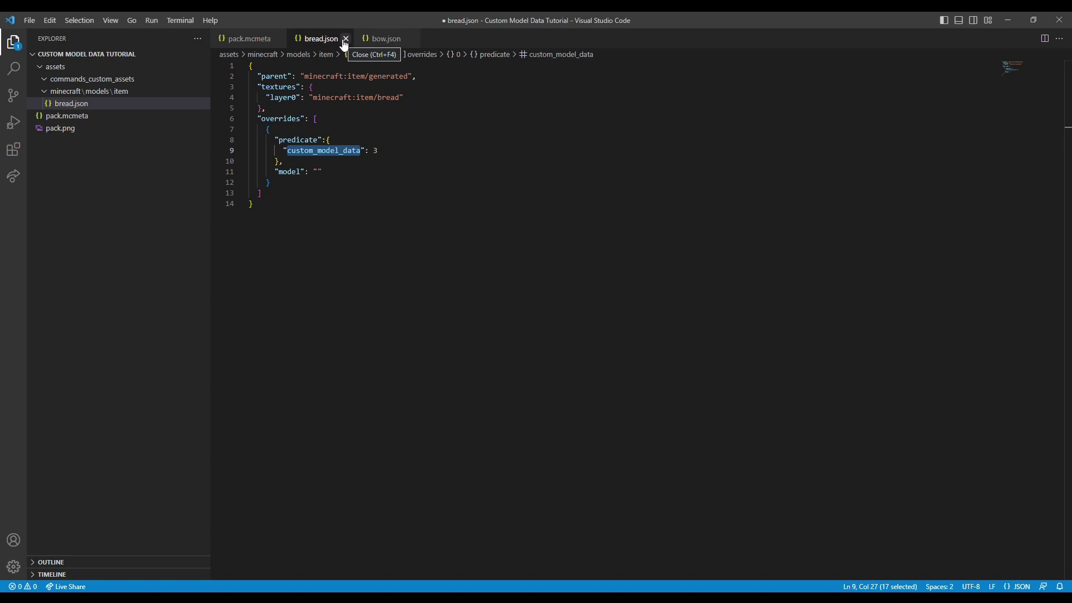
# - Compare the custom_model_data predicate and its value in bread.json with the pulling predicate in bow.json's second override
pyautogui.moveTo(272, 183); pyautogui.dragTo(213, 131)
pyautogui.doubleClick(323, 150)
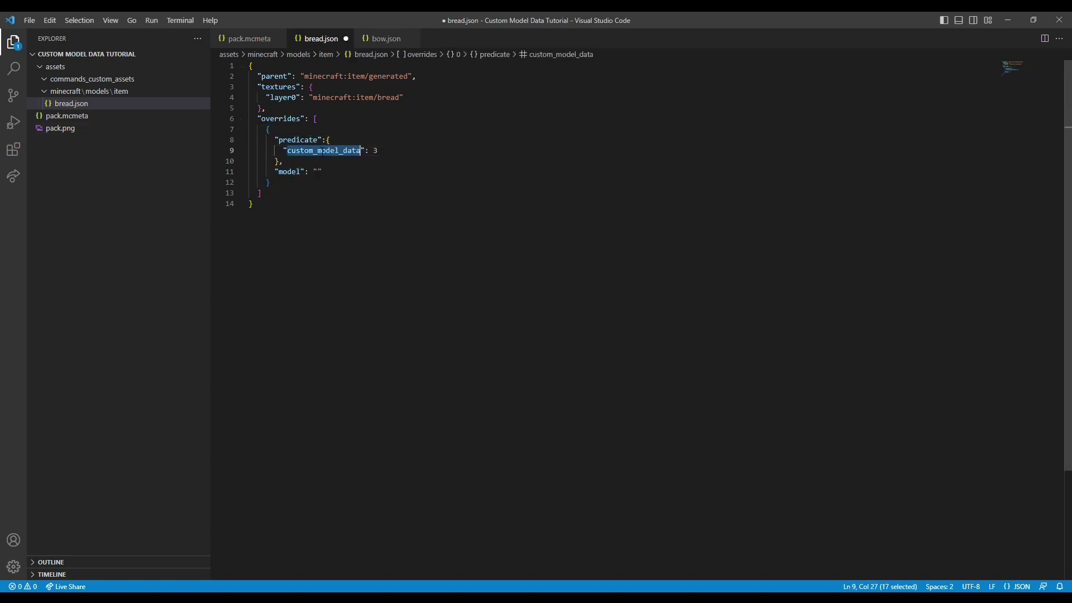
pyautogui.click(376, 151)
pyautogui.moveTo(376, 151); pyautogui.dragTo(373, 151)
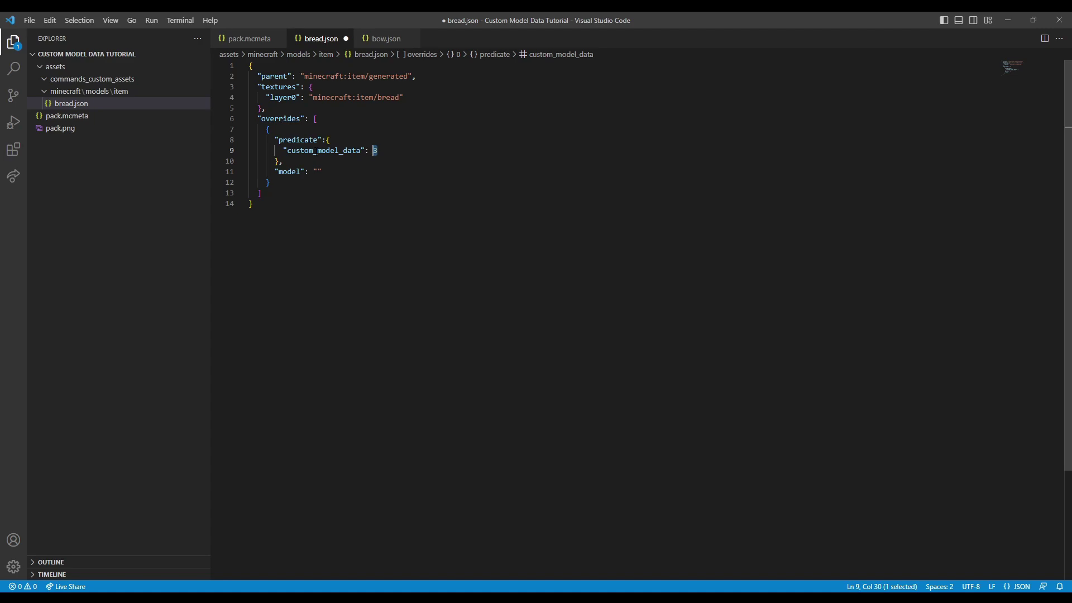
pyautogui.click(375, 39)
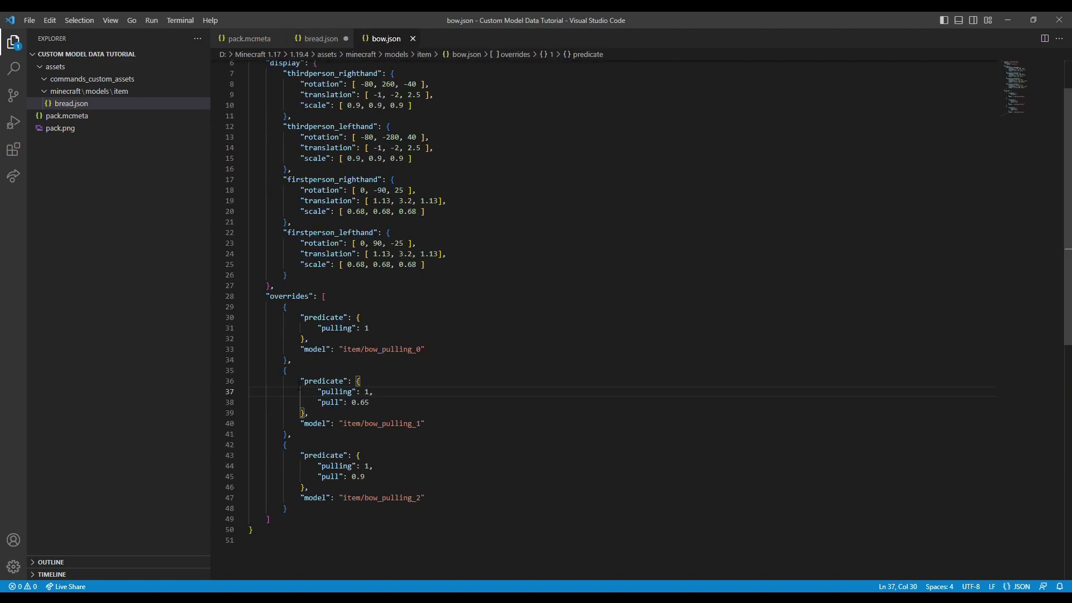
pyautogui.hotkey('shift', 'Up')
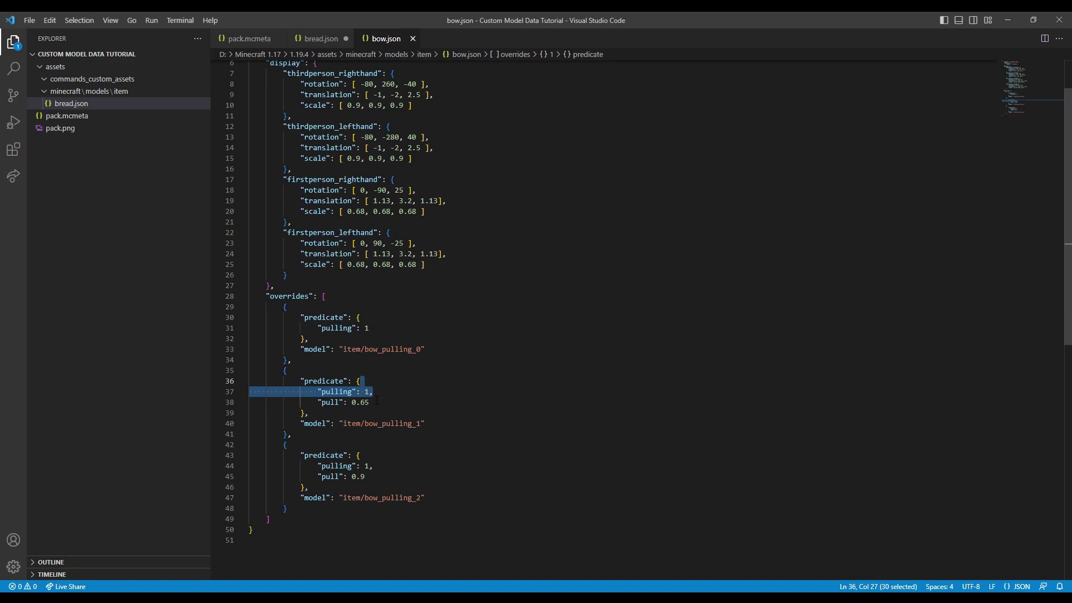
pyautogui.click(316, 38)
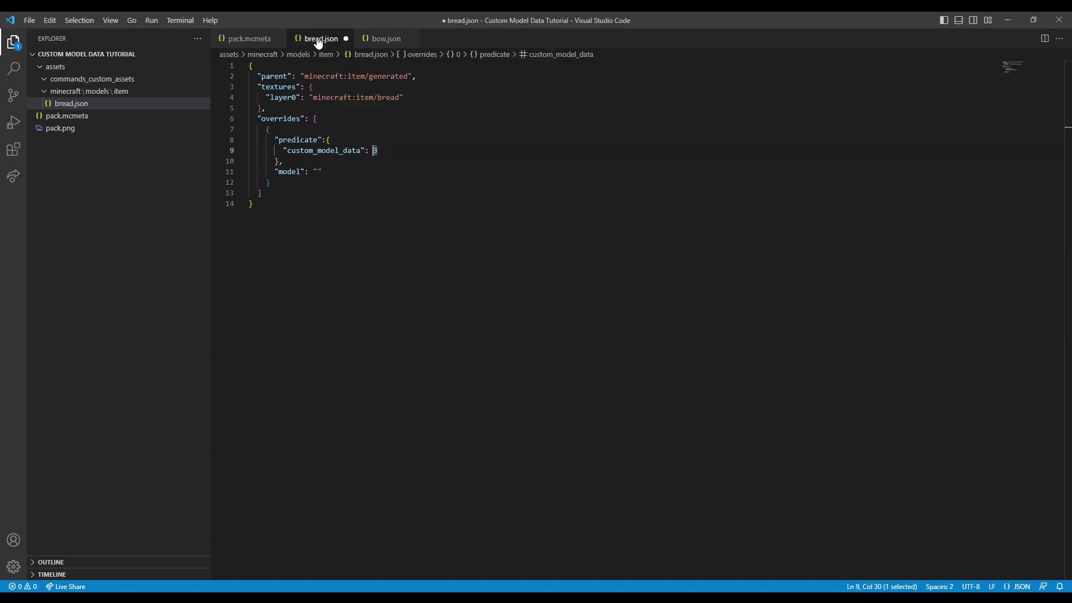
pyautogui.click(391, 150)
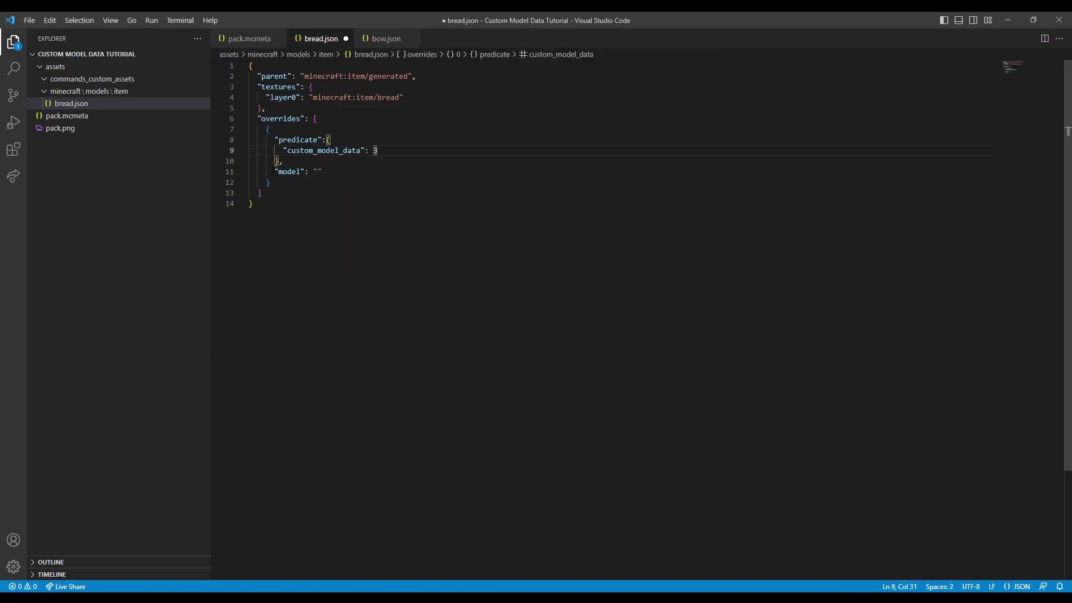
# - Duplicate the override entry in bread.json, separated by a comma, and set custom_model_data to 1 in the first and 2 in the second
pyautogui.moveTo(280, 186); pyautogui.dragTo(266, 129)
pyautogui.hotkey('ctrl', 'c')
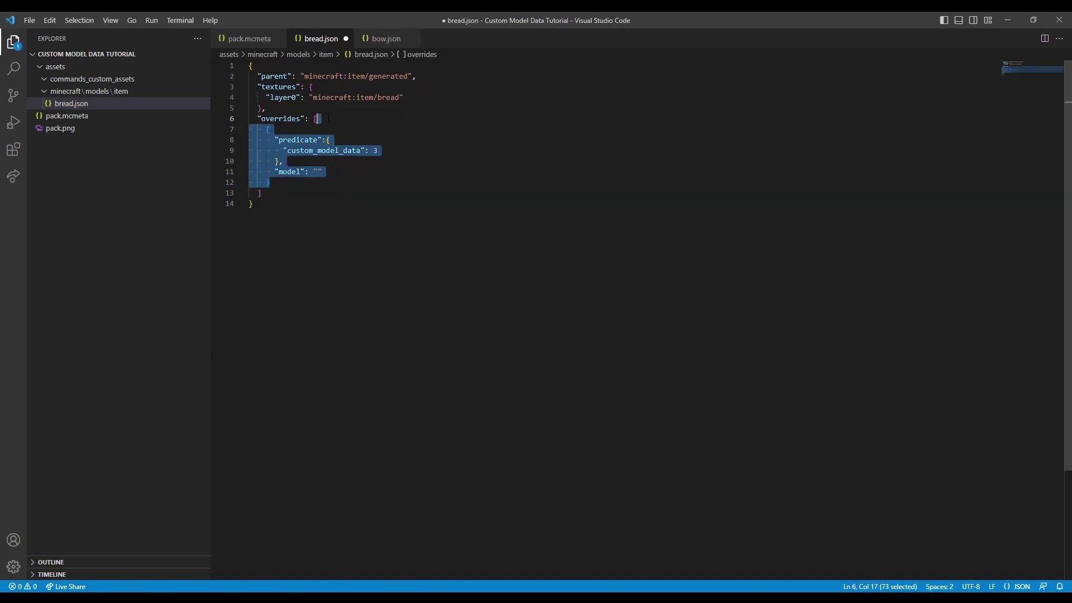
pyautogui.click(276, 182)
pyautogui.press('Return')
pyautogui.hotkey('ctrl', 'v')
pyautogui.click(275, 182)
pyautogui.write(',')
pyautogui.click(381, 151)
pyautogui.press('BackSpace')
pyautogui.write('1')
pyautogui.click(378, 214)
pyautogui.press('BackSpace')
pyautogui.write('2')
# - Move the custom_model_data 1 entry below the custom_model_data 2 entry and correct the commas after both entries
pyautogui.moveTo(272, 246); pyautogui.dragTo(211, 194)
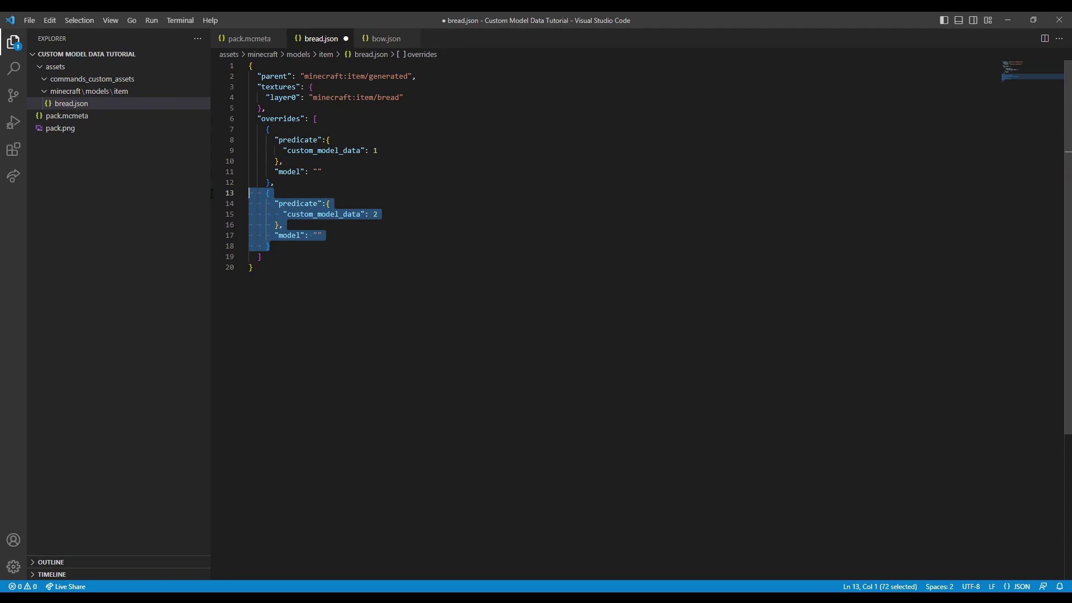
pyautogui.moveTo(274, 183); pyautogui.dragTo(241, 130)
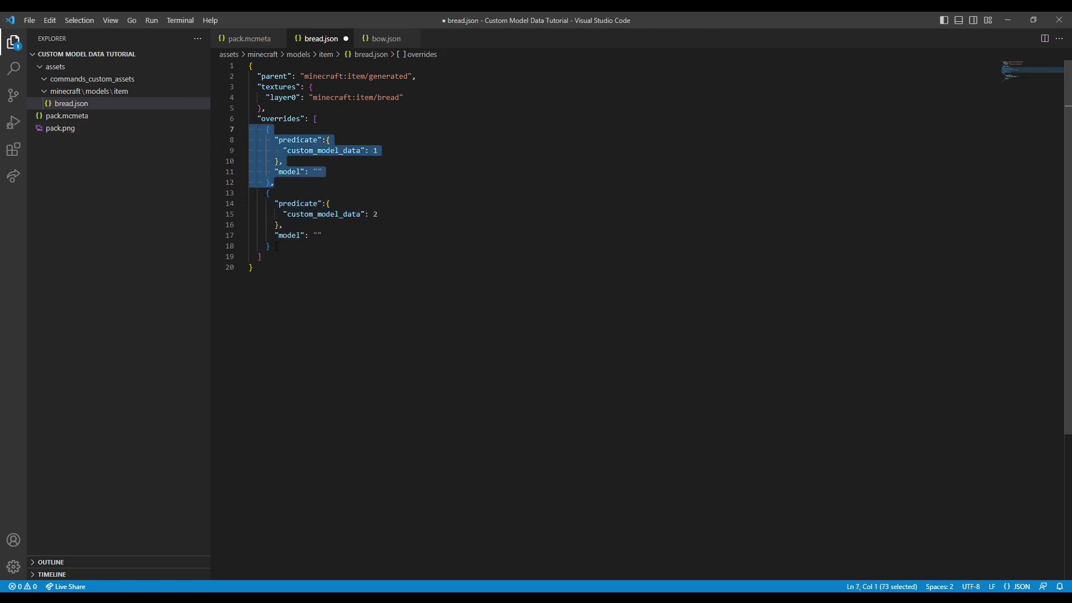
pyautogui.hotkey('alt', 'Down')
pyautogui.hotkey('alt', 'Down')
pyautogui.hotkey('alt', 'Down')
pyautogui.hotkey('alt', 'Down')
pyautogui.hotkey('alt', 'Down')
pyautogui.hotkey('alt', 'Down')
pyautogui.press('Delete')
pyautogui.hotkey('ctrl', 'z')
pyautogui.click(297, 182)
pyautogui.write(',')
pyautogui.click(274, 246)
pyautogui.press('BackSpace')
# - Review the values of both override entries, then delete the entry with custom_model_data 2
pyautogui.moveTo(270, 246); pyautogui.dragTo(204, 192)
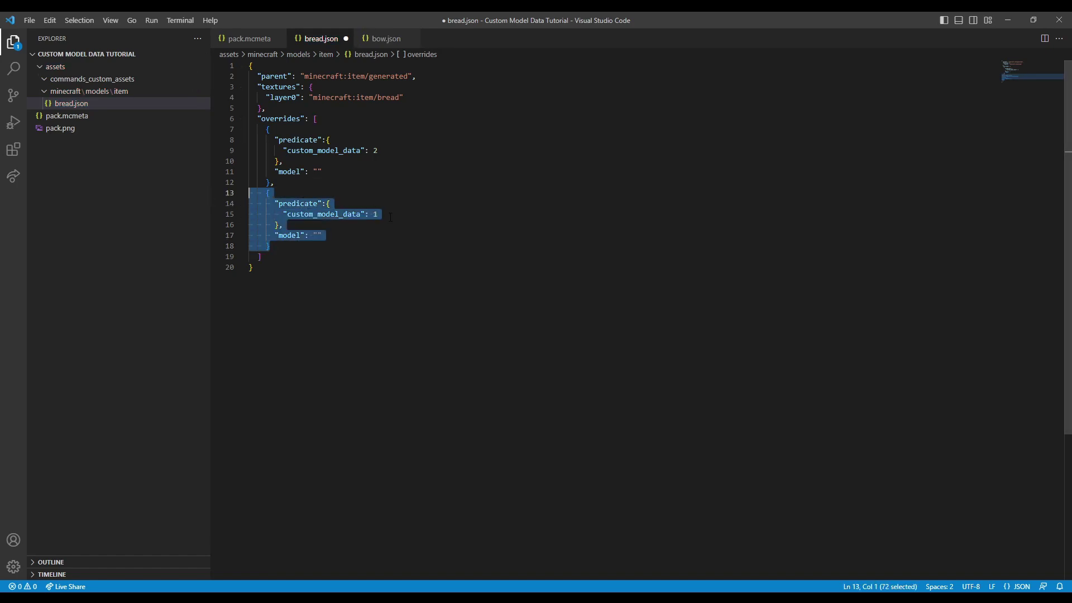
pyautogui.click(369, 215)
pyautogui.hotkey('shift', 'End')
pyautogui.doubleClick(375, 151)
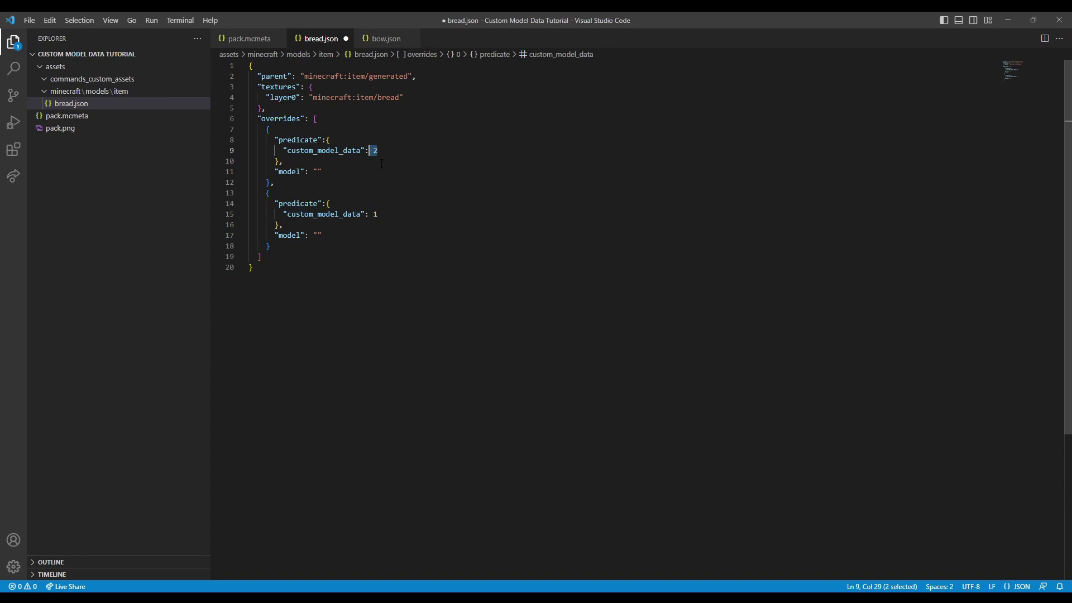
pyautogui.doubleClick(375, 214)
pyautogui.moveTo(249, 129); pyautogui.dragTo(249, 192)
pyautogui.press('BackSpace')
# - Set the remaining bread.json override's custom_model_data to 1323452
pyautogui.hotkey('shift', 'Left')
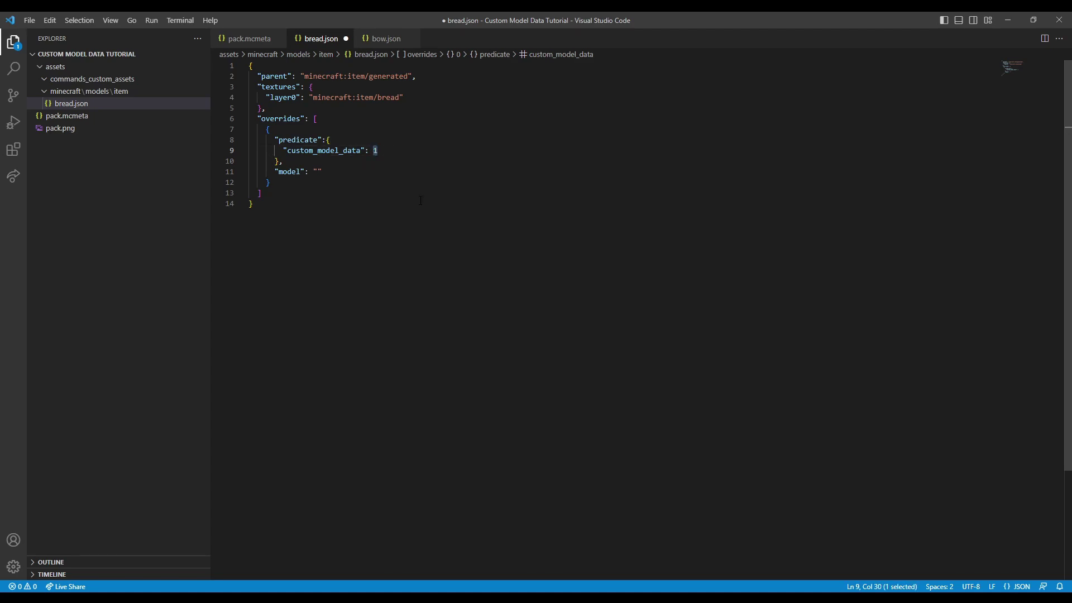
pyautogui.press('Right')
pyautogui.write('323452346')
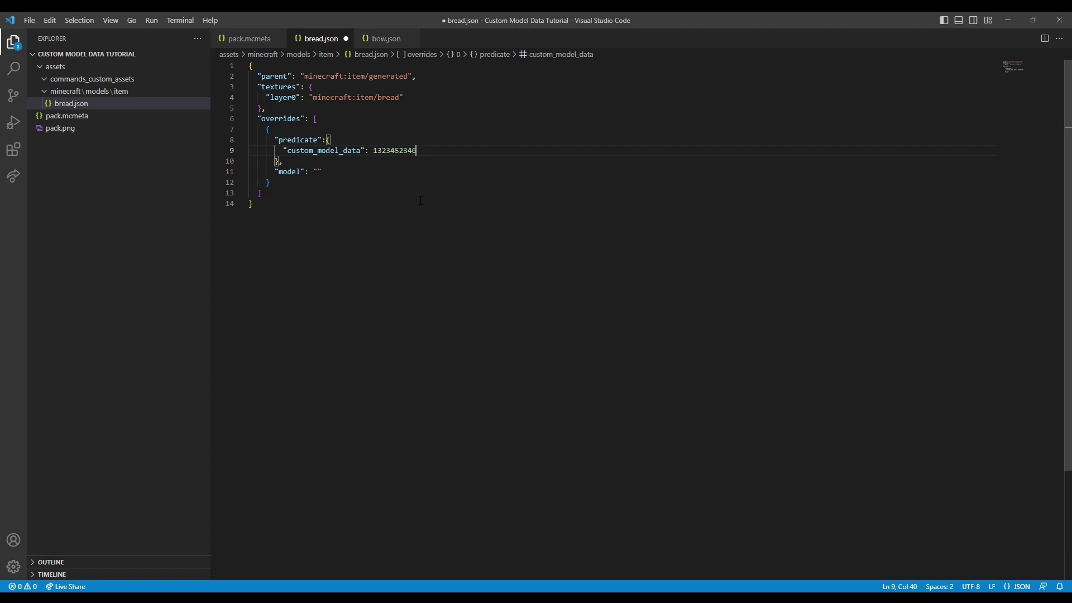
pyautogui.press('BackSpace')
pyautogui.press('BackSpace')
pyautogui.press('BackSpace')
pyautogui.hotkey('ctrl', 'shift', 'Left')
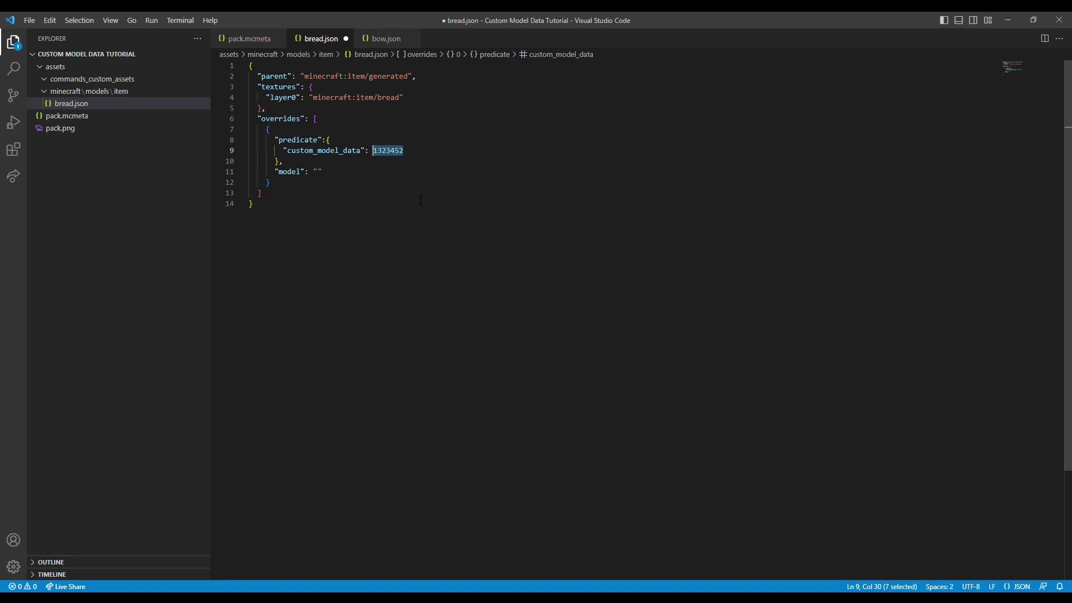
pyautogui.press('Right')
pyautogui.keyDown('shift'); pyautogui.click(394, 150); pyautogui.keyUp('shift')
pyautogui.press('Right')
pyautogui.hotkey('shift', 'End')
# - Duplicate the override entry after a separating comma and set the copy's custom_model_data to 1323453
pyautogui.moveTo(331, 181); pyautogui.dragTo(249, 129)
pyautogui.hotkey('ctrl', 'c')
pyautogui.click(293, 181)
pyautogui.press('Return')
pyautogui.hotkey('ctrl', 'v')
pyautogui.click(293, 182)
pyautogui.write(',')
pyautogui.click(420, 210)
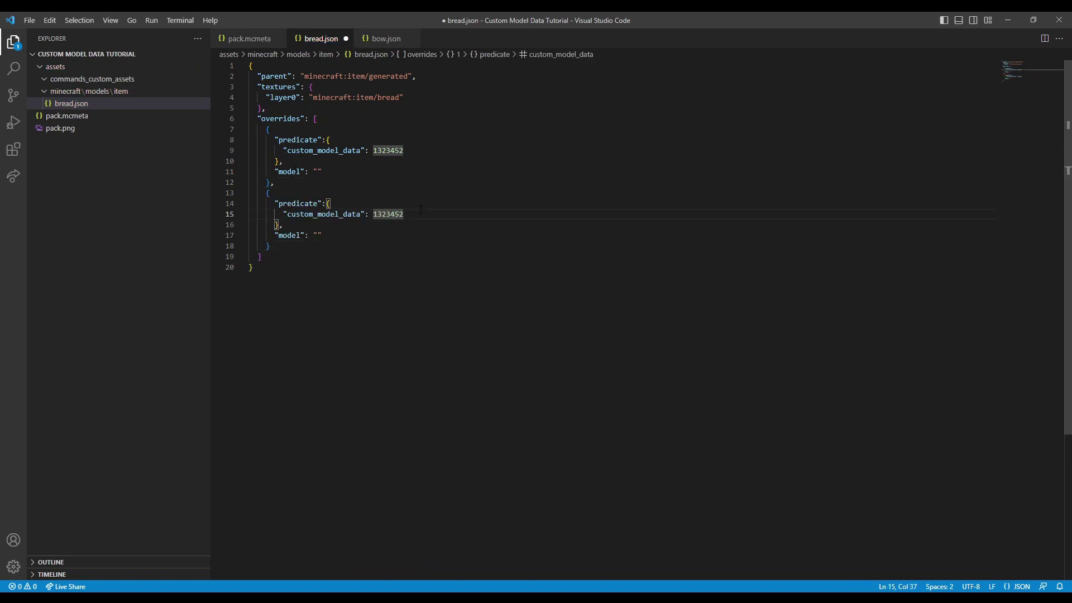
pyautogui.press('BackSpace')
pyautogui.write('3')
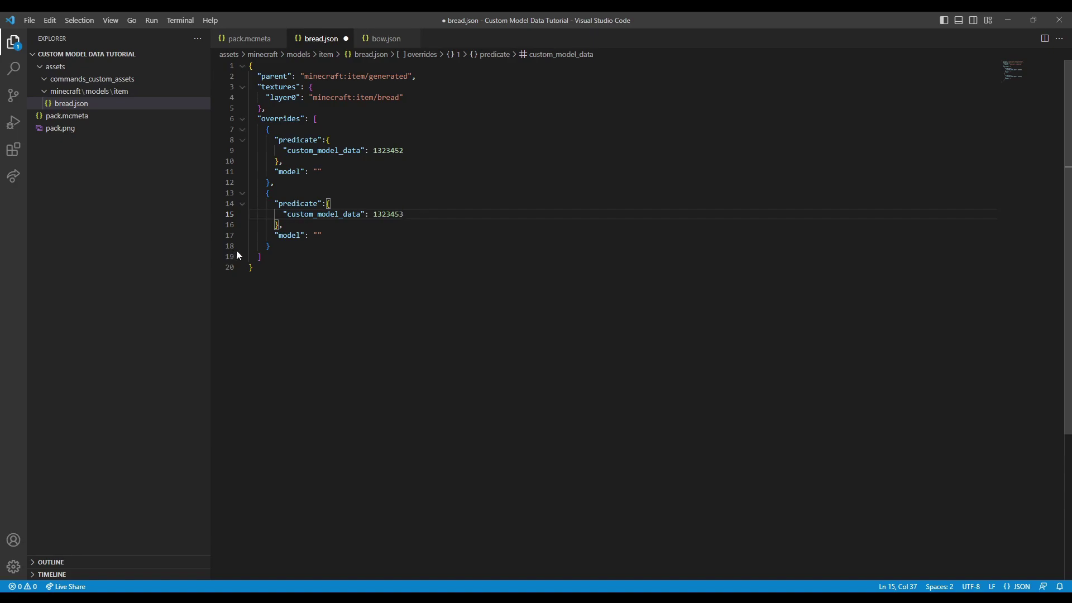
# - Delete the second override entry together with the separating comma, and save bread.json
pyautogui.click(276, 248)
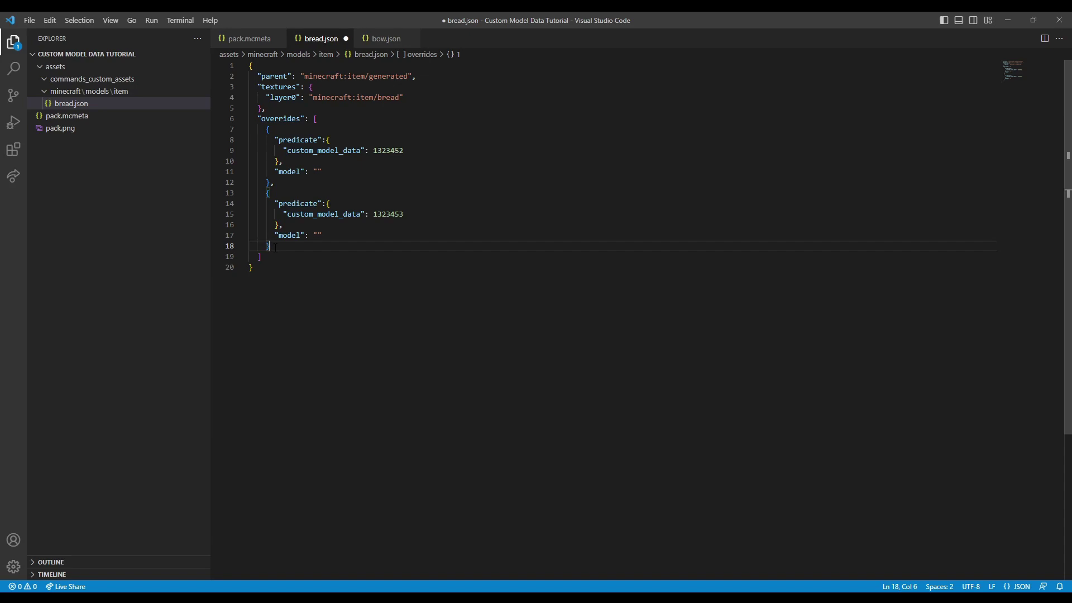
pyautogui.keyDown('shift'); pyautogui.click(272, 182); pyautogui.keyUp('shift')
pyautogui.press('BackSpace')
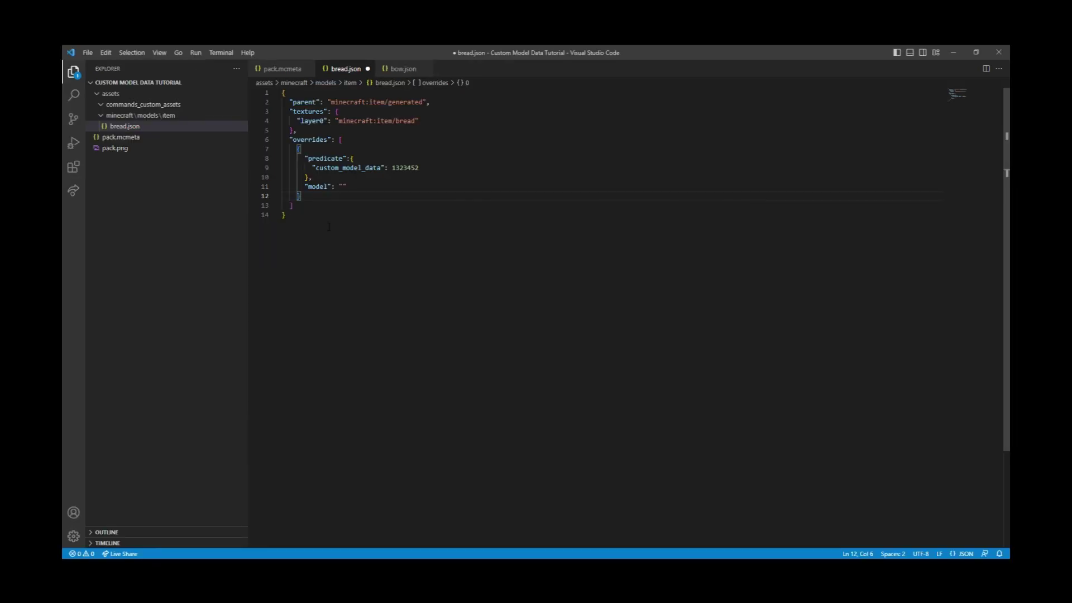
pyautogui.hotkey('ctrl', 's')
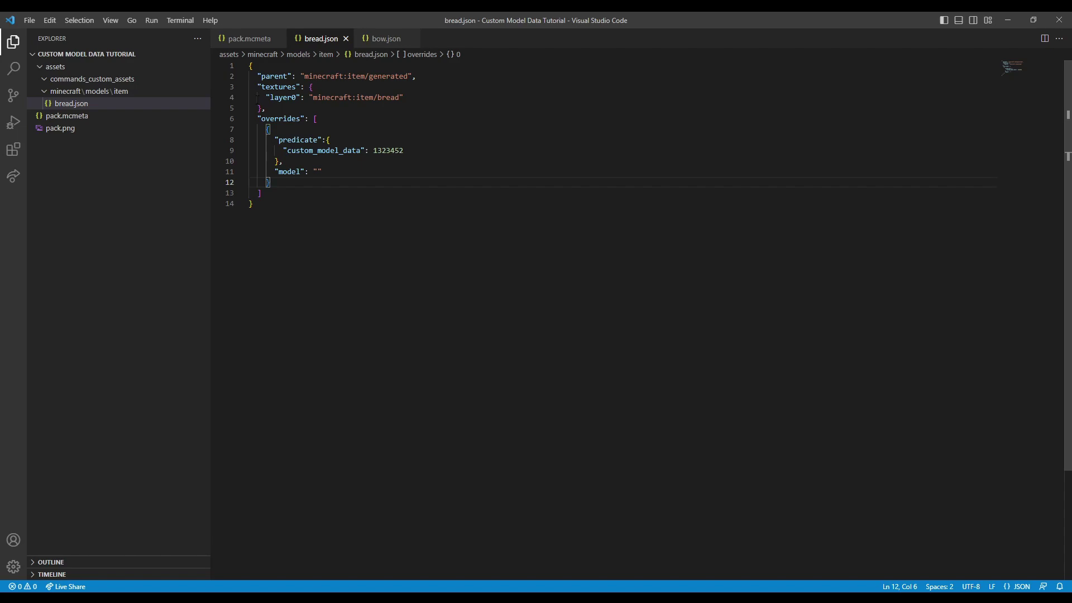
# - Create a folder named "models" inside commands_custom_assets
pyautogui.click(127, 79)
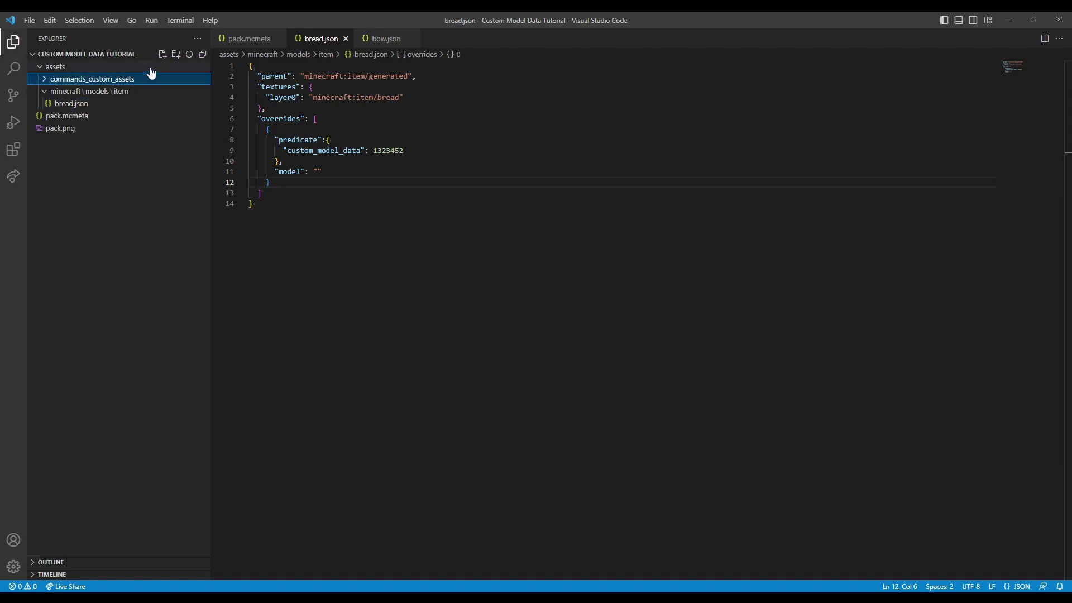
pyautogui.click(173, 57)
pyautogui.write('mo')
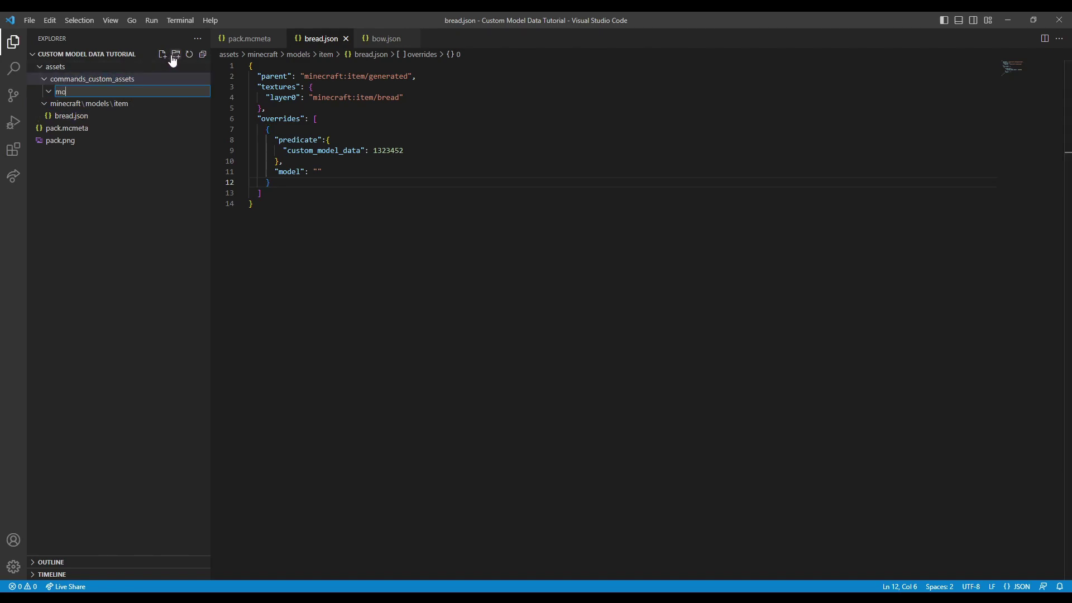
pyautogui.write('dels')
pyautogui.press('Return')
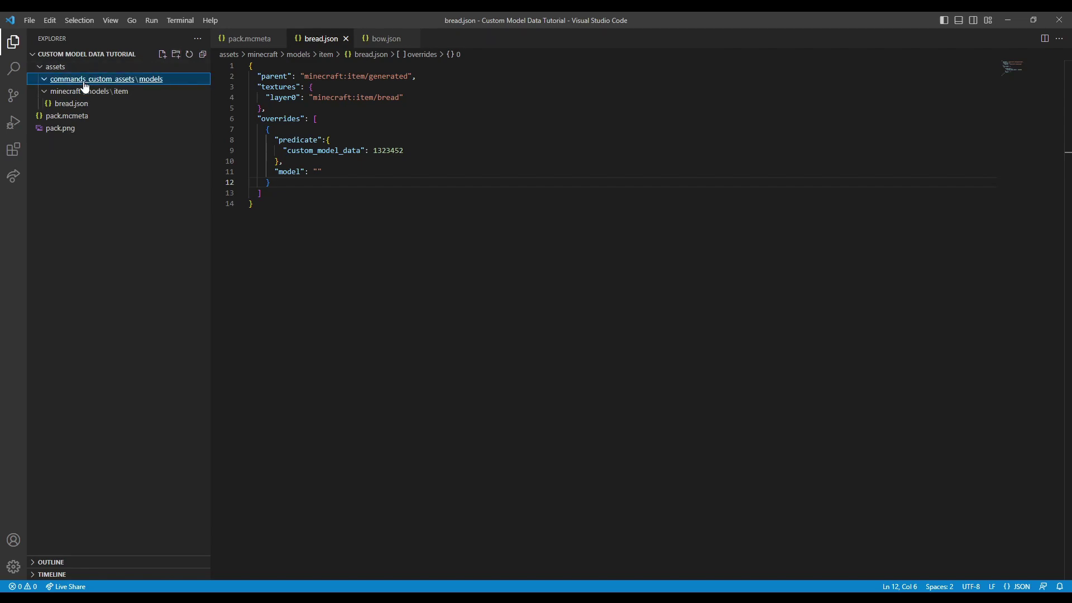
# - Create a folder named "item" inside commands_custom_assets/models, matching the minecraft/models/item structure
pyautogui.click(84, 82)
pyautogui.click(64, 93)
pyautogui.click(65, 94)
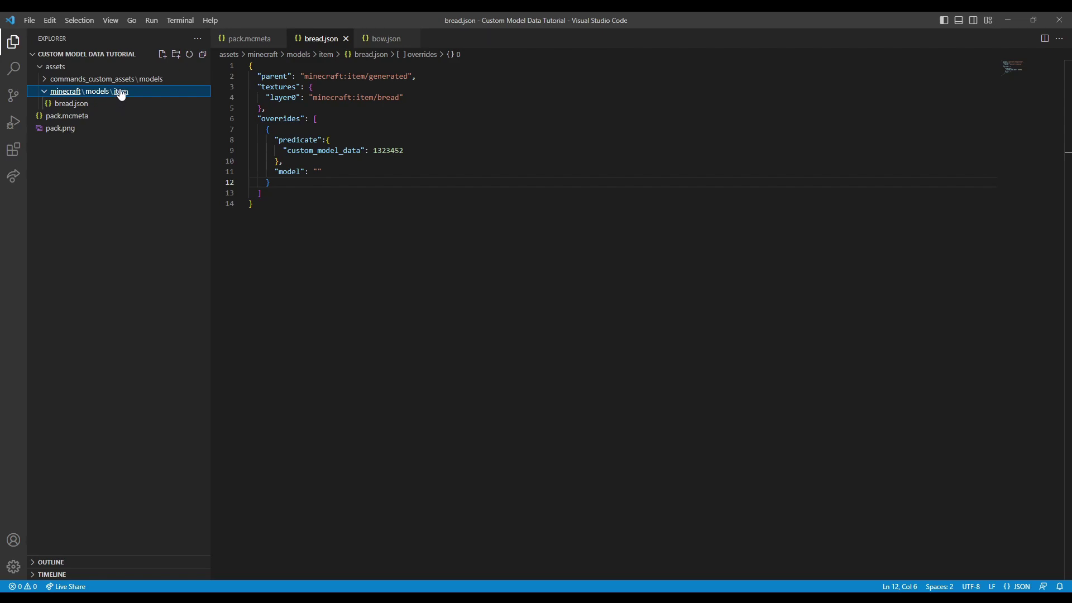
pyautogui.click(151, 79)
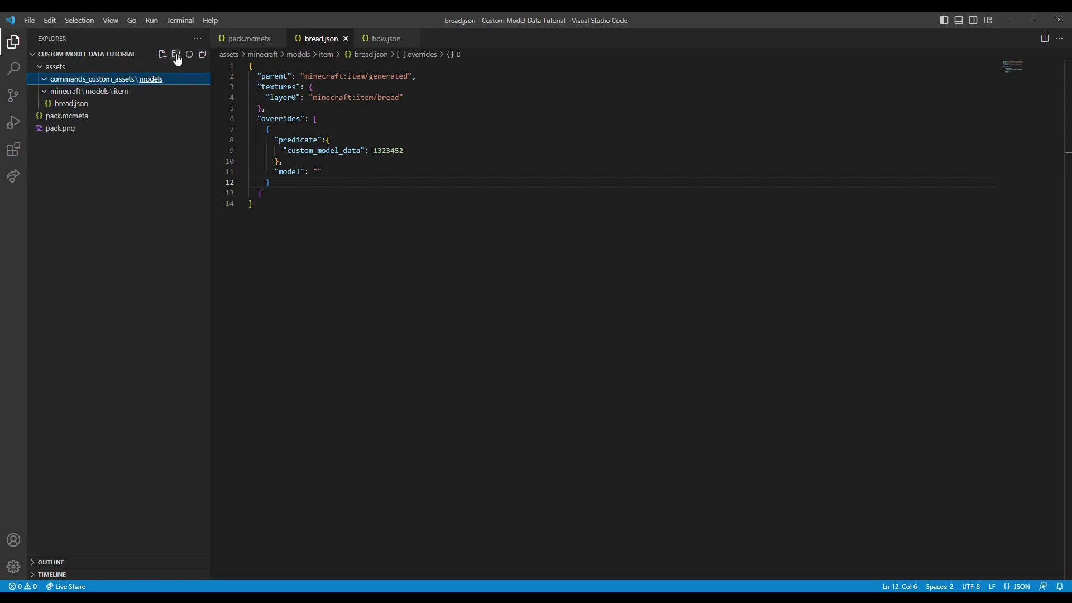
pyautogui.click(176, 56)
pyautogui.write('item')
pyautogui.press('Return')
# - Copy bread.json into commands_custom_assets/models/item and rename the copy to hamburger.json
pyautogui.keyDown('ctrl'); pyautogui.moveTo(85, 106); pyautogui.dragTo(178, 84); pyautogui.keyUp('ctrl')
pyautogui.press('F2')
pyautogui.write('hambug')
pyautogui.press('BackSpace')
pyautogui.write('rger')
pyautogui.press('Return')
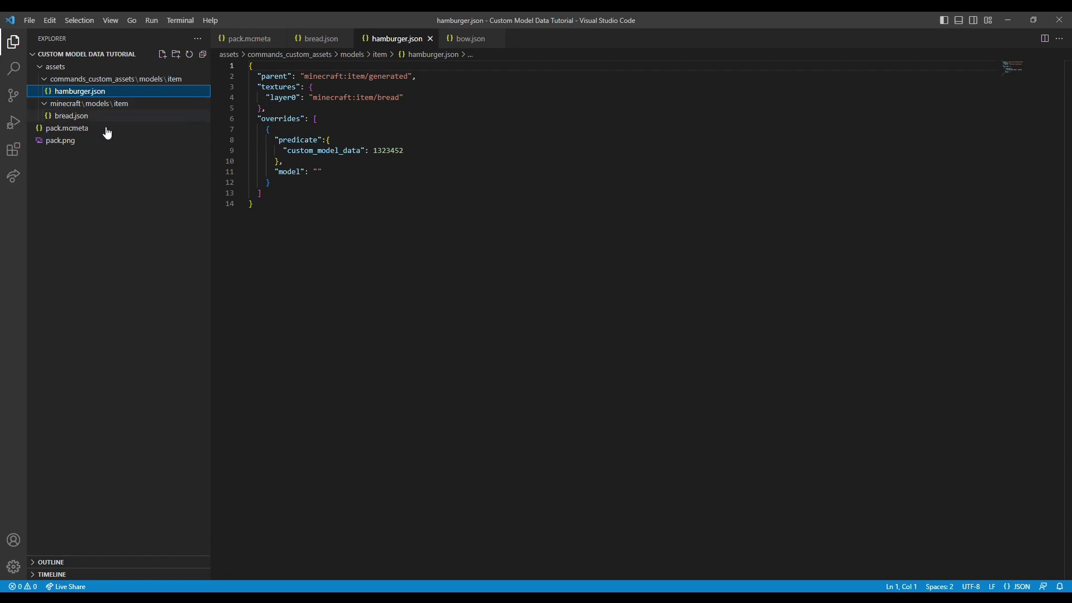
# - Remove the overrides block and the comma before it from hamburger.json, and save the file
pyautogui.moveTo(262, 193); pyautogui.dragTo(278, 108)
pyautogui.press('BackSpace')
pyautogui.press('BackSpace')
pyautogui.hotkey('ctrl', 's')
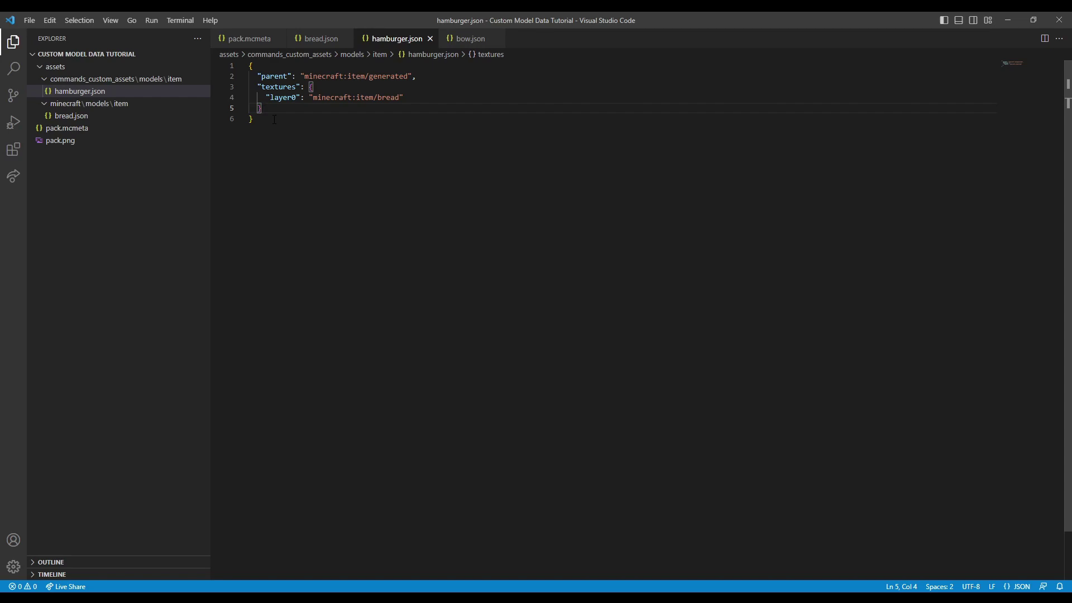
# - In bread.json, set the override's model to "commands_custom_assets:item/hamburger" and save the file
pyautogui.click(179, 116)
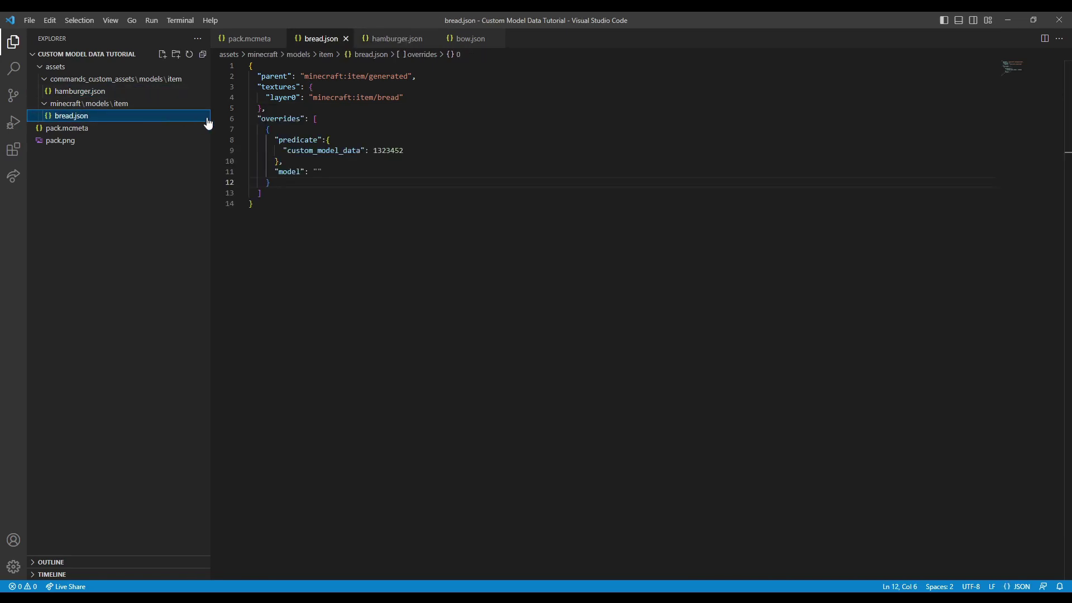
pyautogui.click(317, 172)
pyautogui.write('commands_cu')
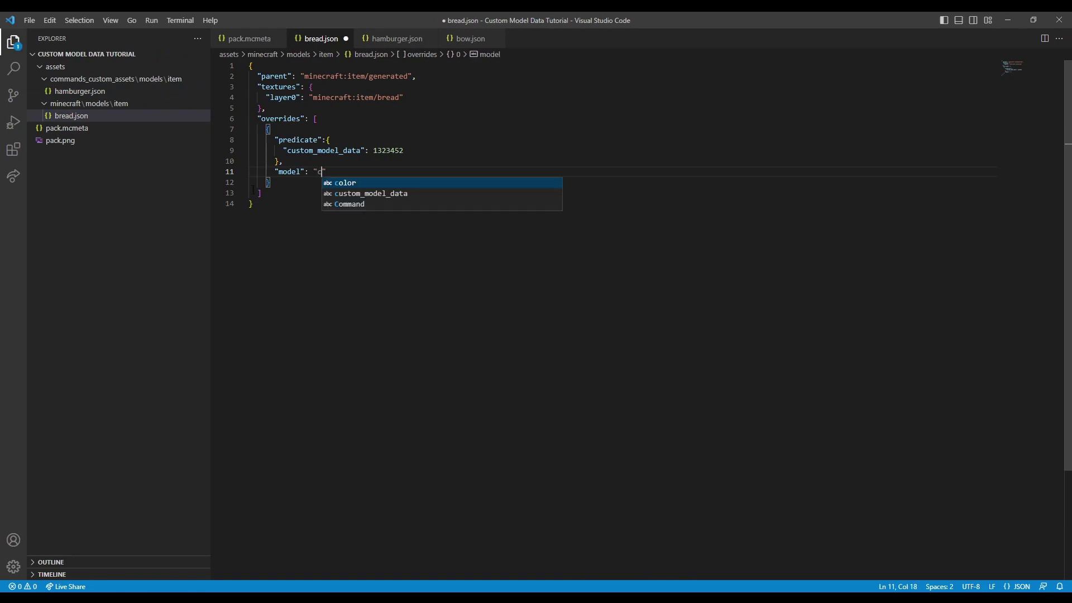
pyautogui.write('stom_')
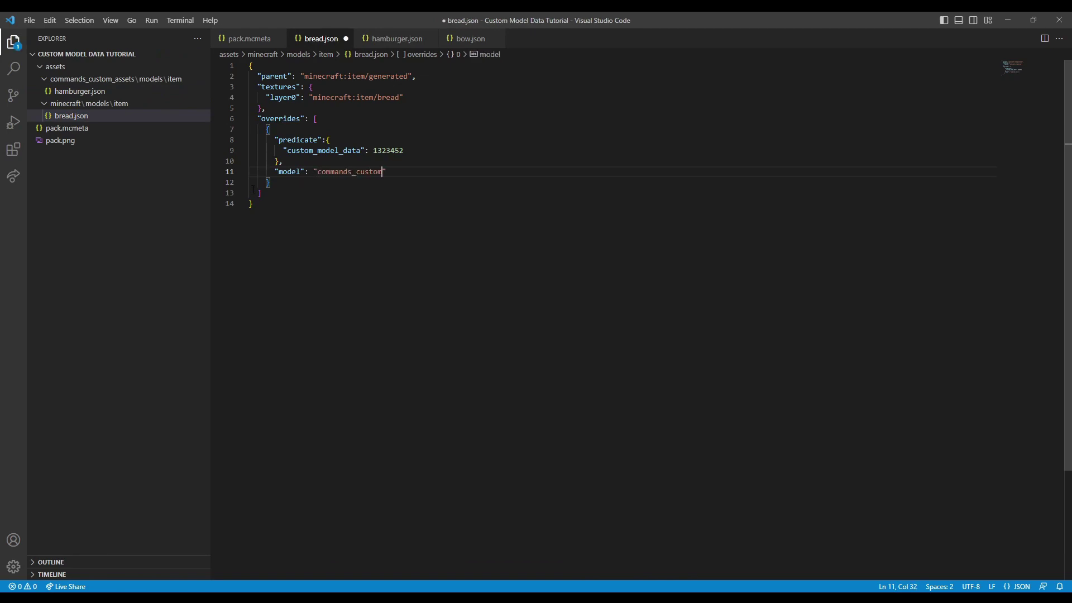
pyautogui.write('assets:')
pyautogui.moveTo(355, 97); pyautogui.dragTo(312, 97)
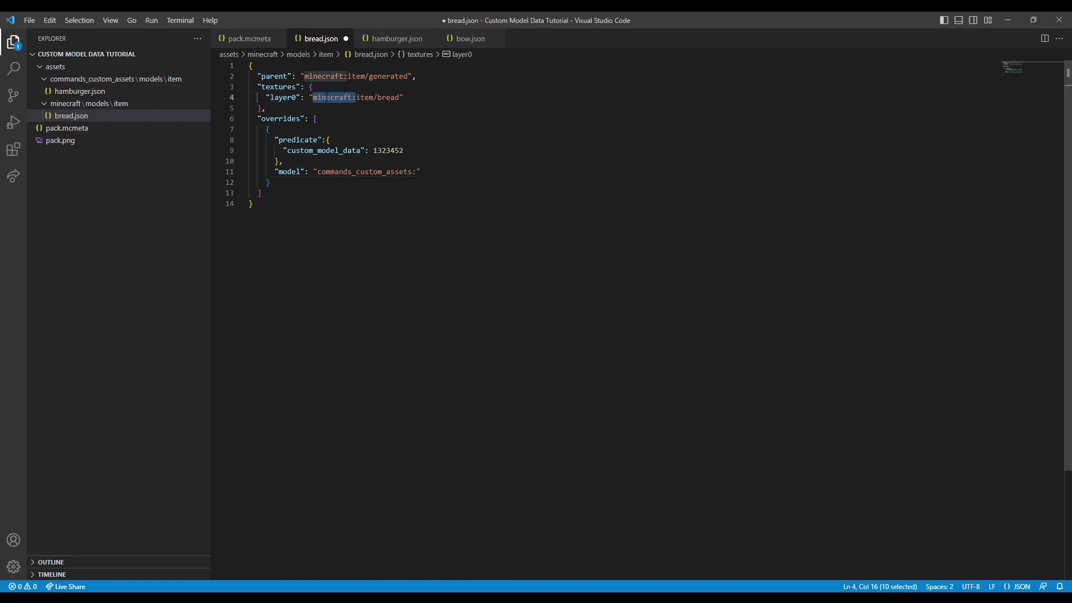
pyautogui.click(415, 170)
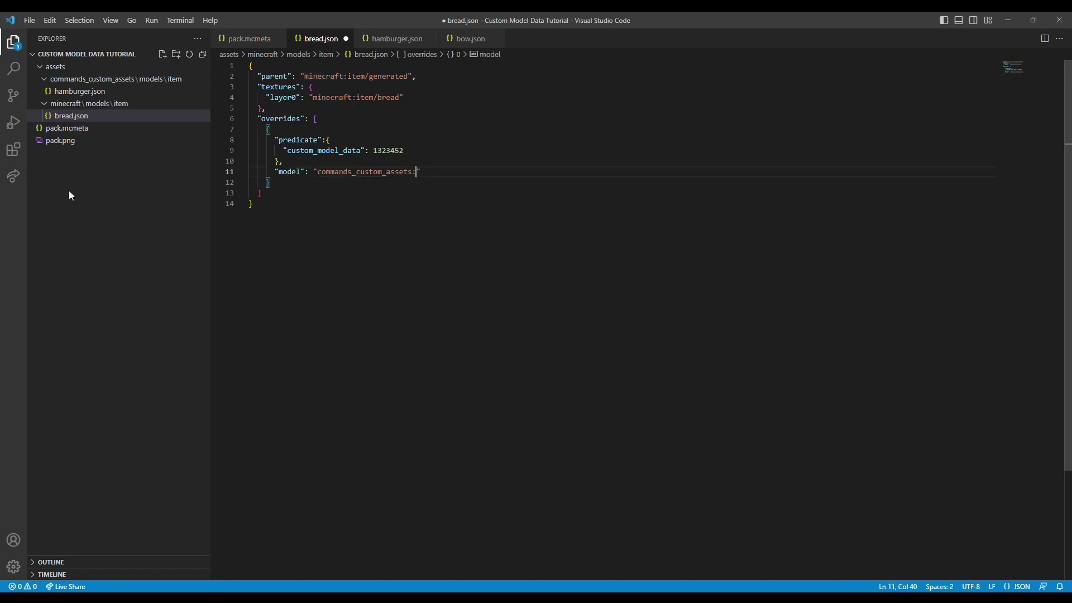
pyautogui.write('item/')
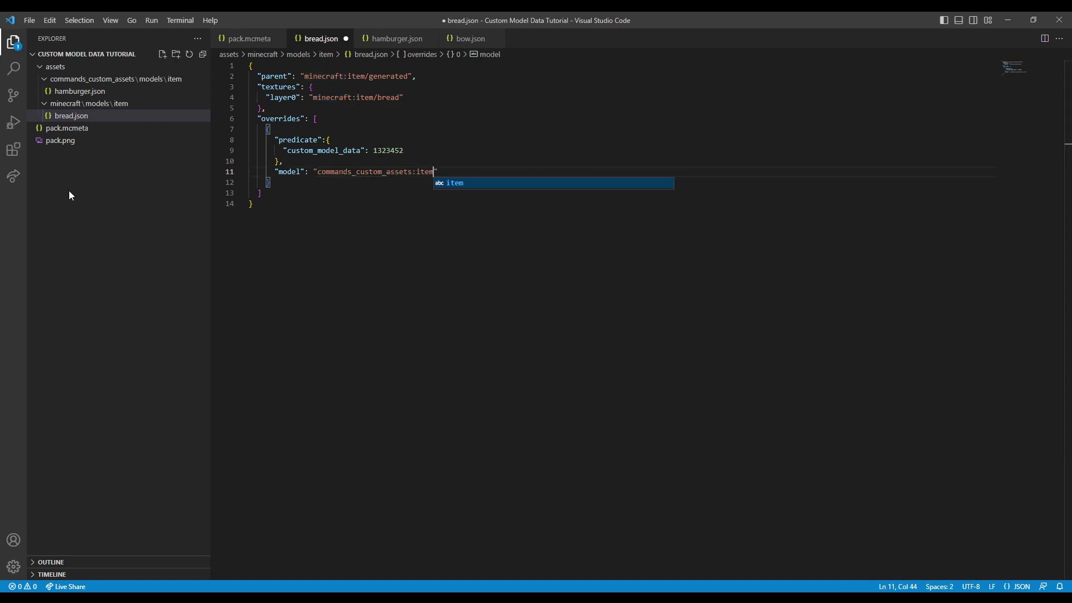
pyautogui.write('hamburger')
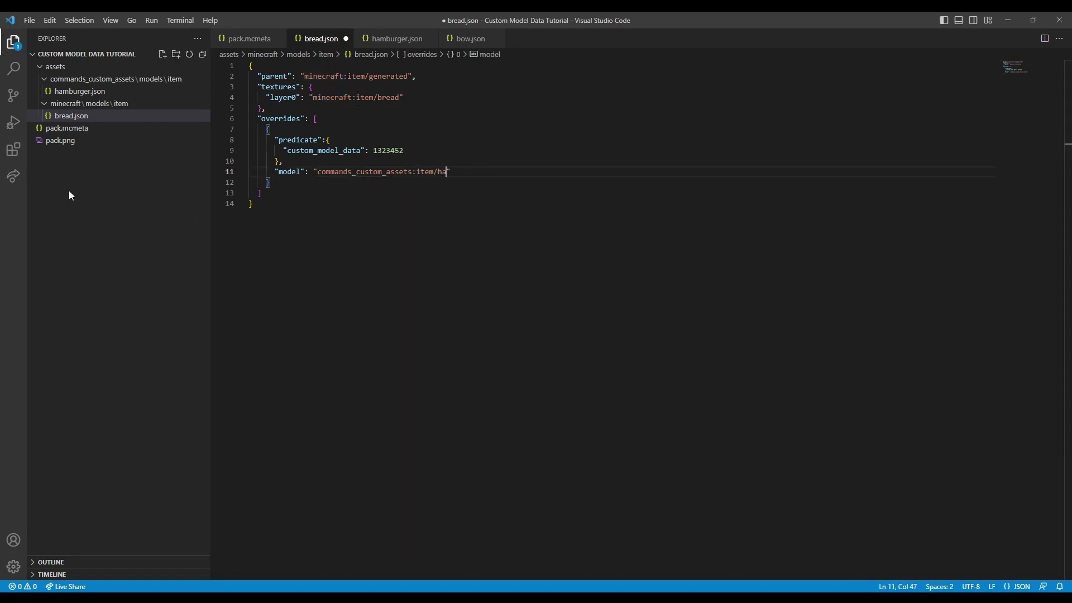
pyautogui.hotkey('ctrl', 's')
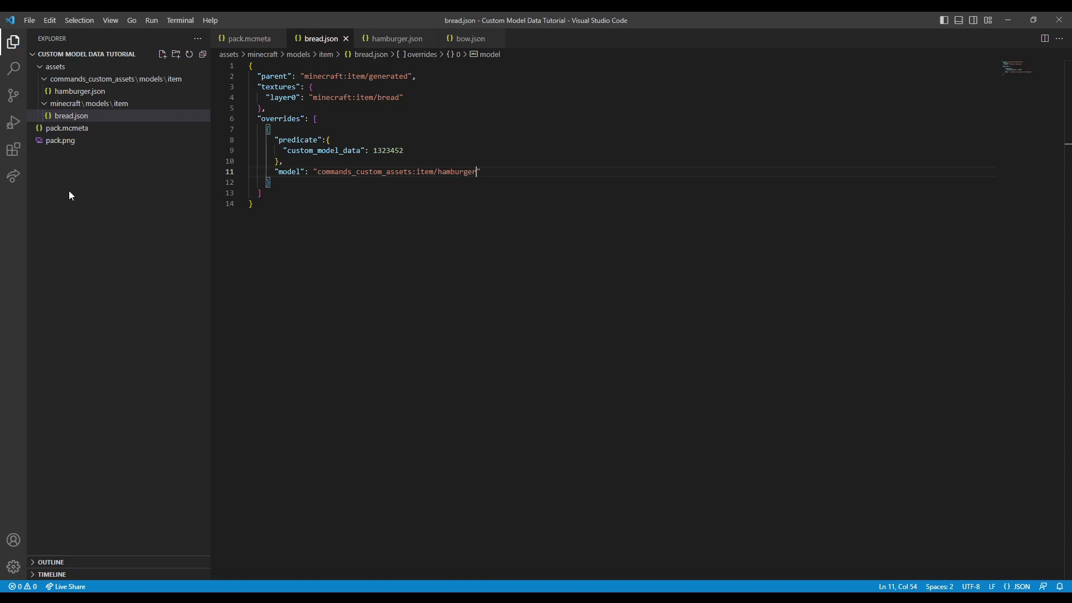
# - Copy the override's model path from bread.json and paste it over the layer0 texture path in hamburger.json, saving the file
pyautogui.click(89, 93)
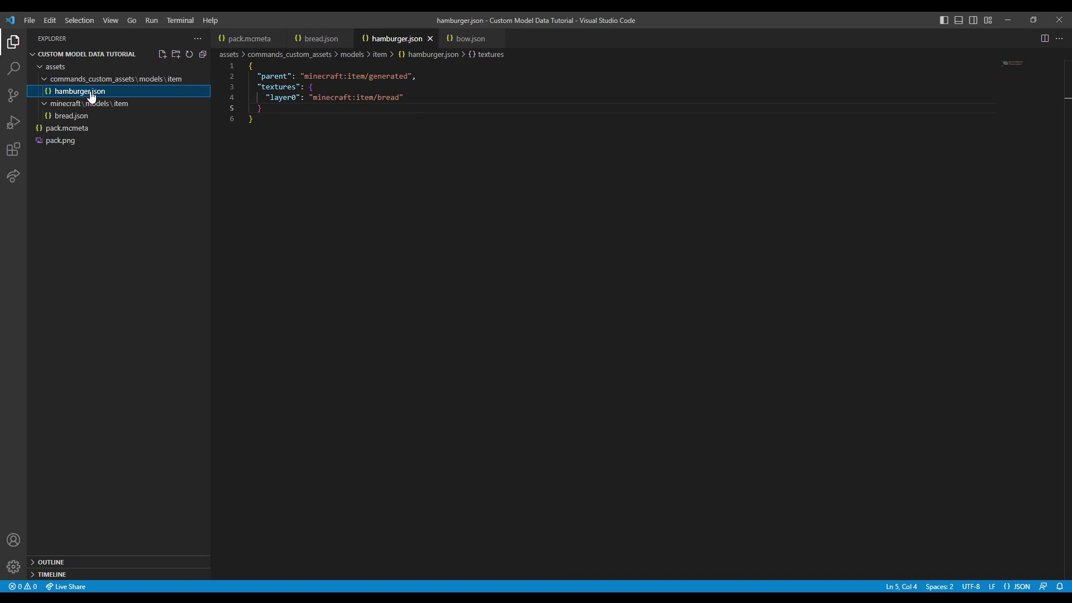
pyautogui.click(88, 116)
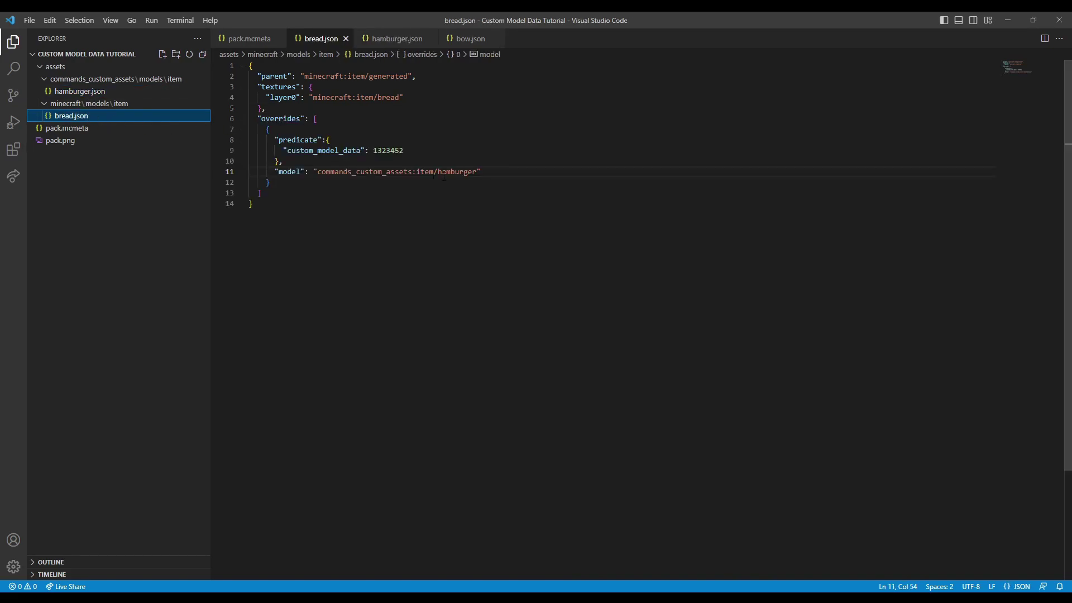
pyautogui.moveTo(316, 172); pyautogui.dragTo(477, 172)
pyautogui.hotkey('ctrl', 'c')
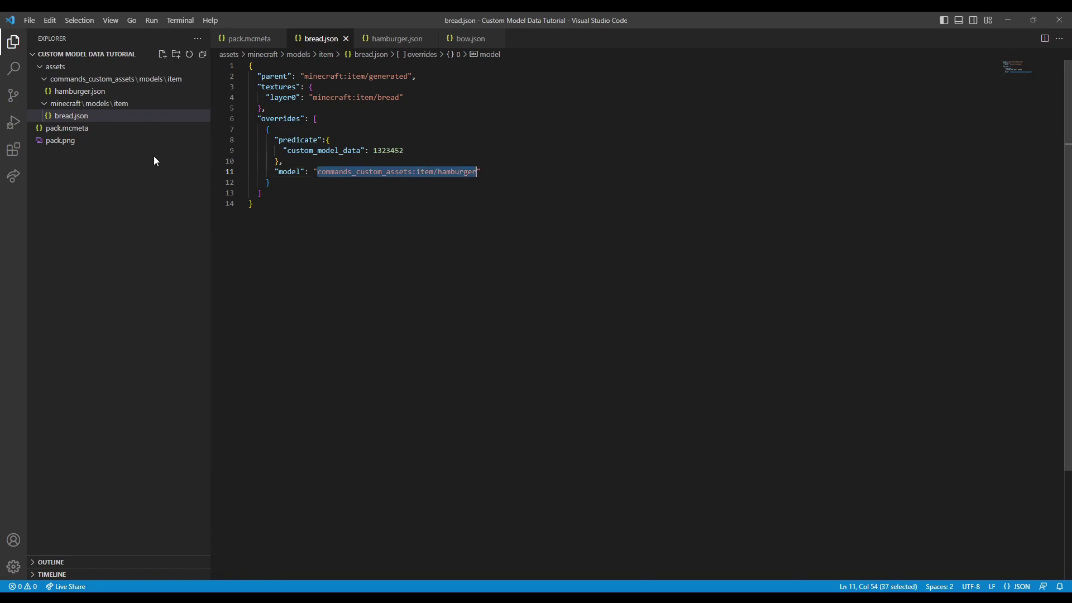
pyautogui.click(116, 92)
pyautogui.click(312, 97)
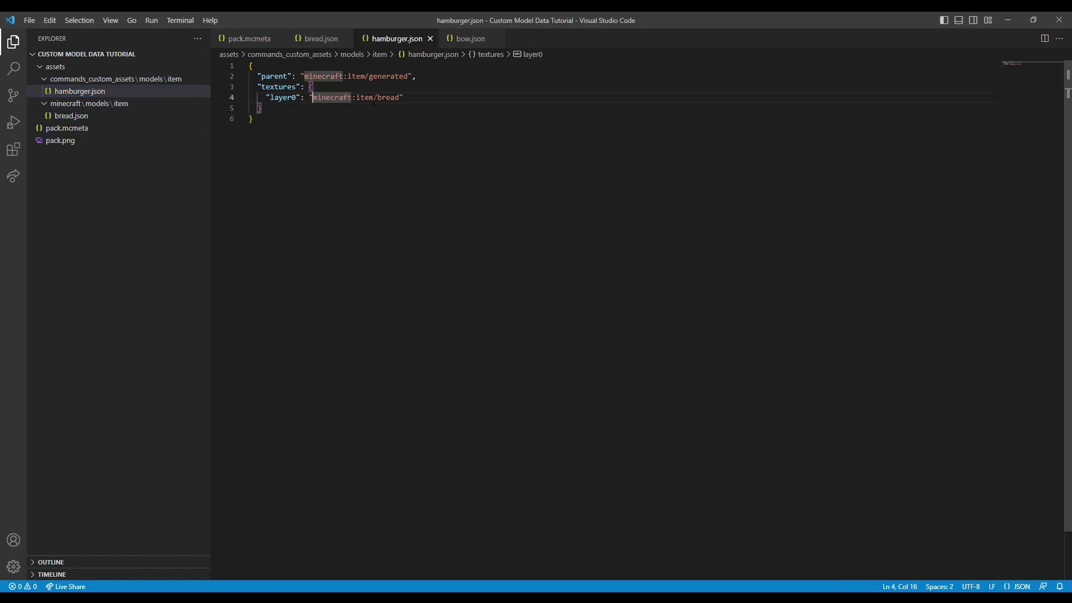
pyautogui.keyDown('shift'); pyautogui.click(398, 99); pyautogui.keyUp('shift')
pyautogui.hotkey('ctrl', 'v')
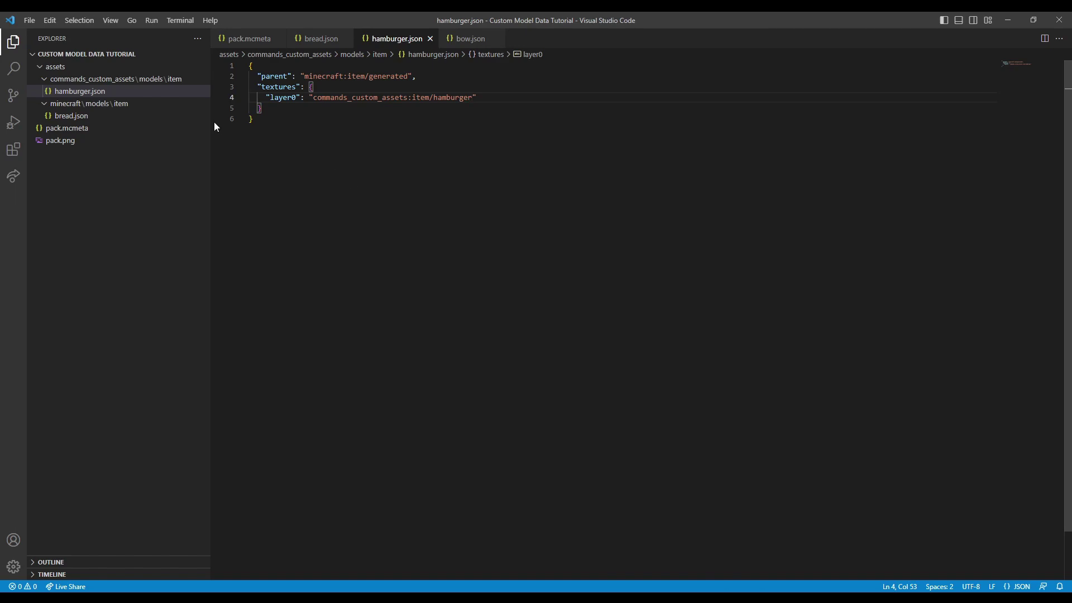
# - Create a folder named "textures" inside commands_custom_assets, with a subfolder named "item"
pyautogui.click(117, 80)
pyautogui.click(176, 55)
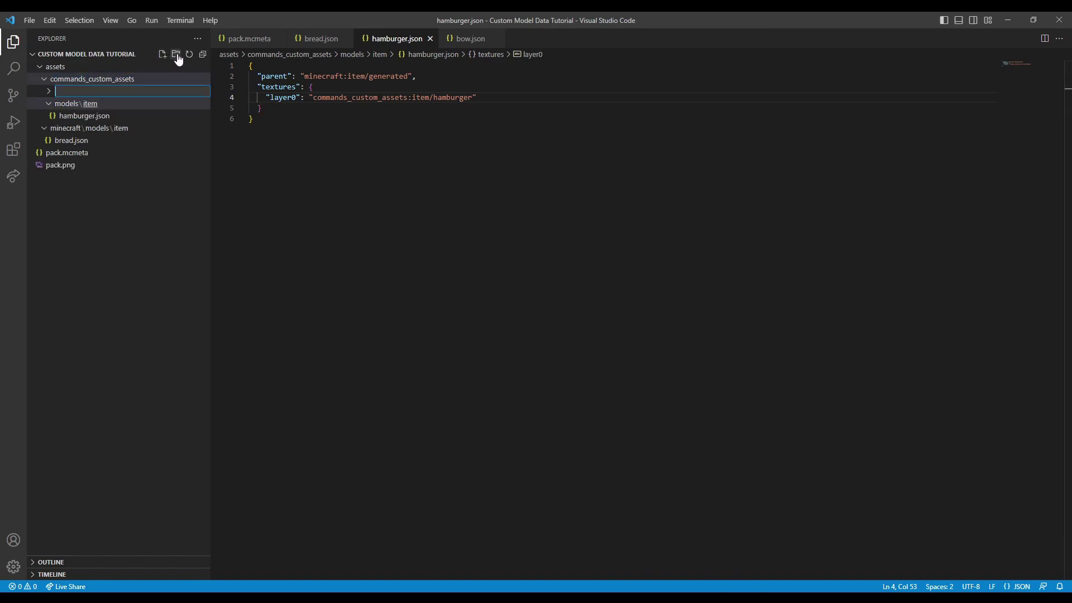
pyautogui.write('textures')
pyautogui.press('Return')
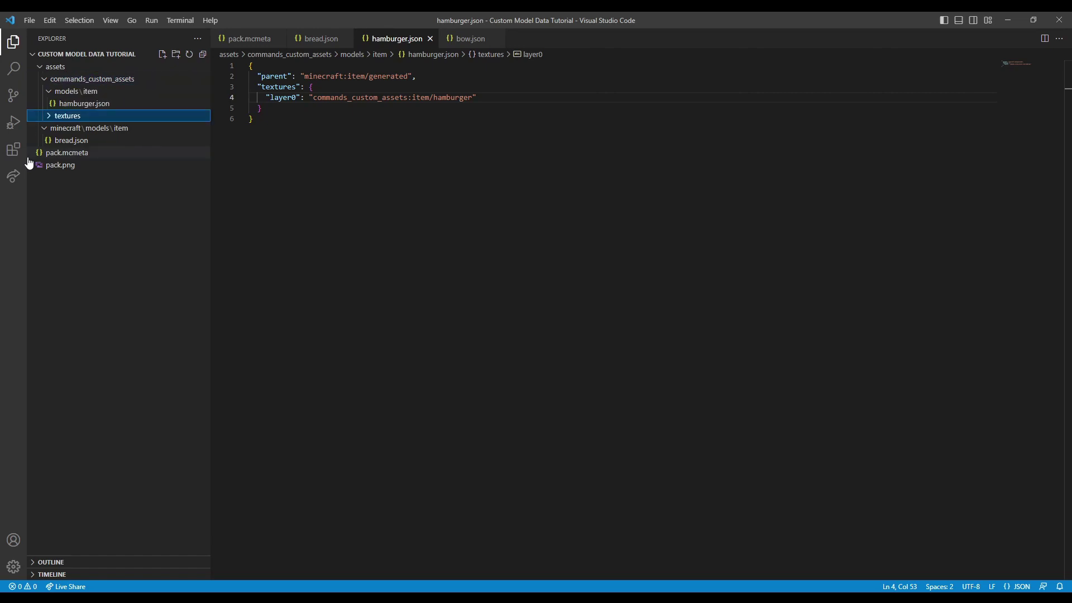
pyautogui.click(176, 56)
pyautogui.write('item')
pyautogui.press('Return')
# - Open hamburger.png in commands_custom_assets/textures/item and inspect the texture enlarged
pyautogui.click(96, 128)
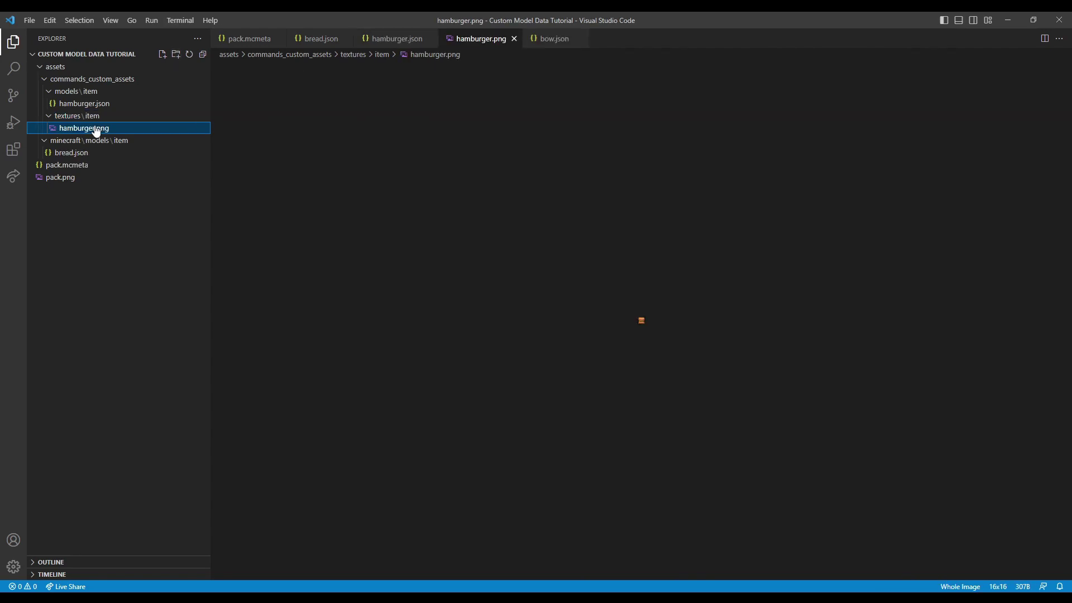
pyautogui.keyDown('ctrl'); pyautogui.scroll(3, 672, 375); pyautogui.keyUp('ctrl')
pyautogui.keyDown('ctrl'); pyautogui.scroll(10, 658, 344); pyautogui.keyUp('ctrl')
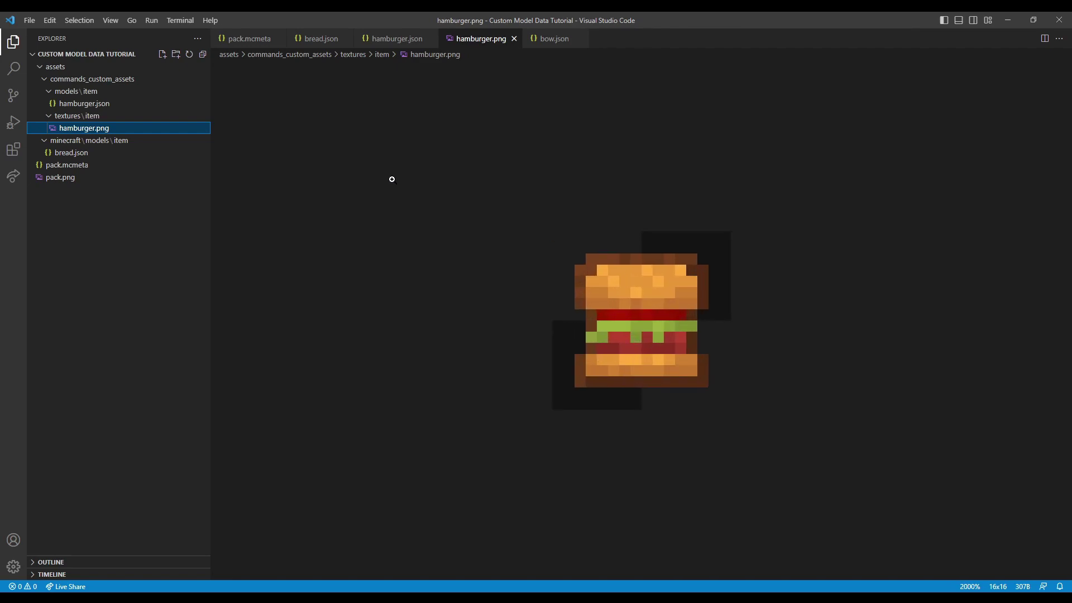
# - Review the namespace, folder and file name of the layer0 path in hamburger.json and the custom_model_data value in bread.json
pyautogui.click(178, 106)
pyautogui.moveTo(480, 100); pyautogui.dragTo(313, 98)
pyautogui.click(313, 99)
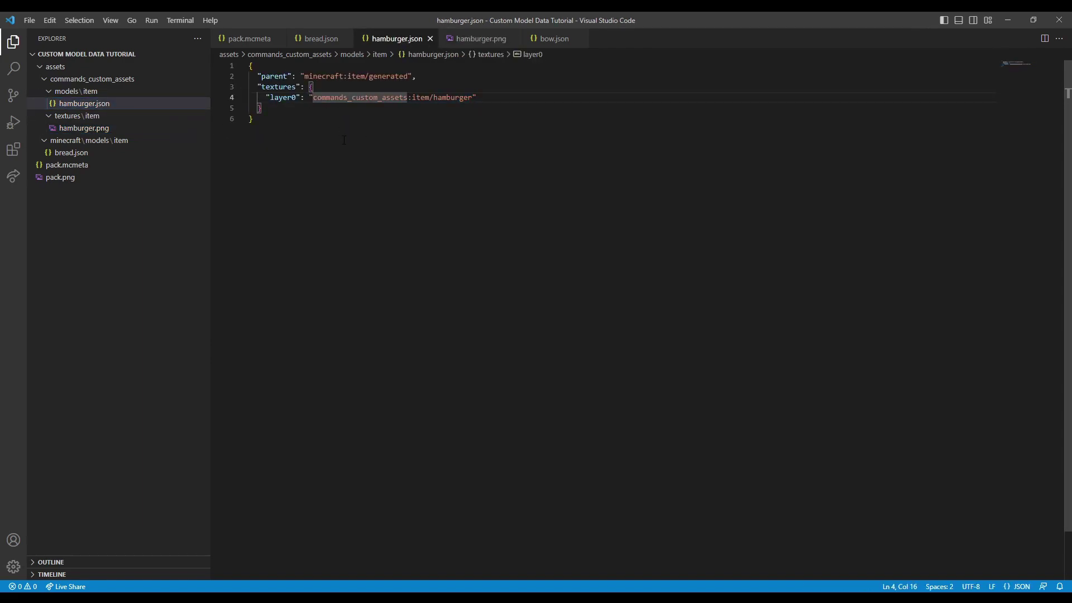
pyautogui.doubleClick(419, 97)
pyautogui.doubleClick(452, 98)
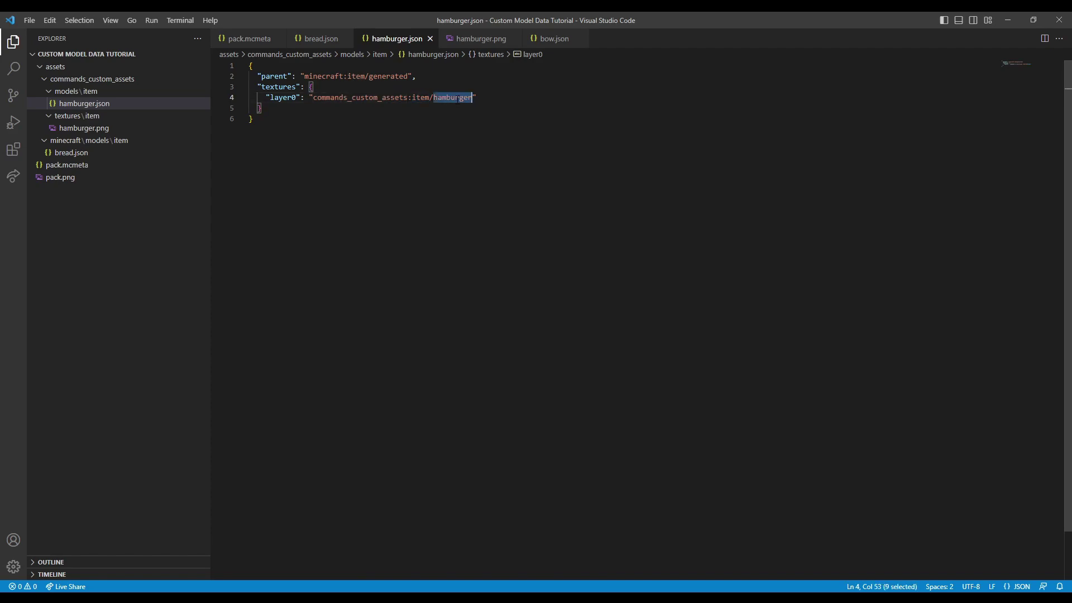
pyautogui.click(102, 152)
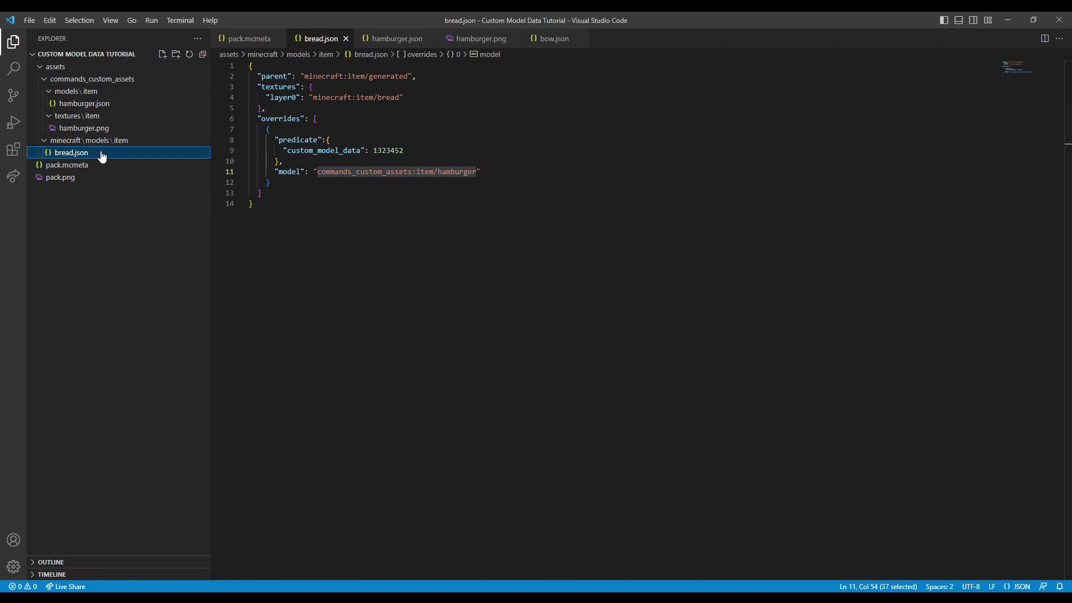
pyautogui.doubleClick(397, 150)
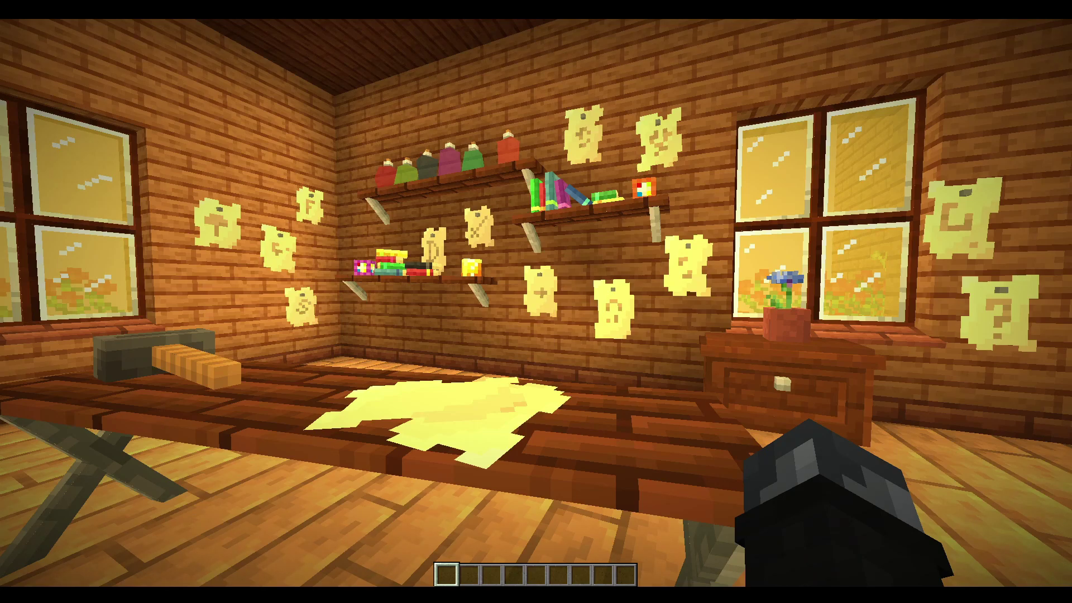
# - Switch to Minecraft, reload the resource packs, and run the command /give @s bread{CustomModelData:1323452}
pyautogui.hotkey('F3', 't')
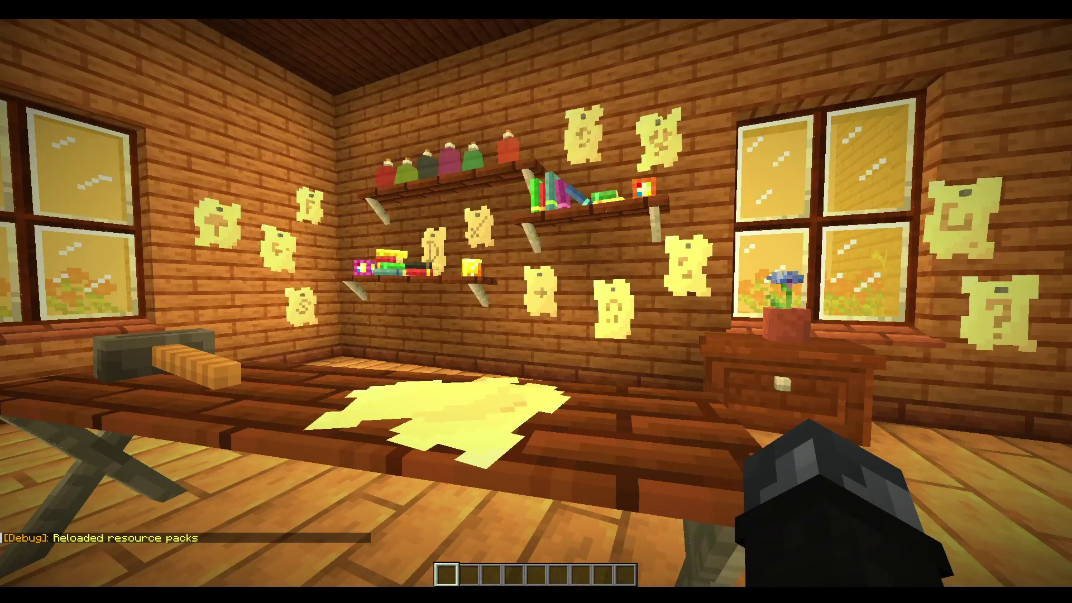
pyautogui.press('t')
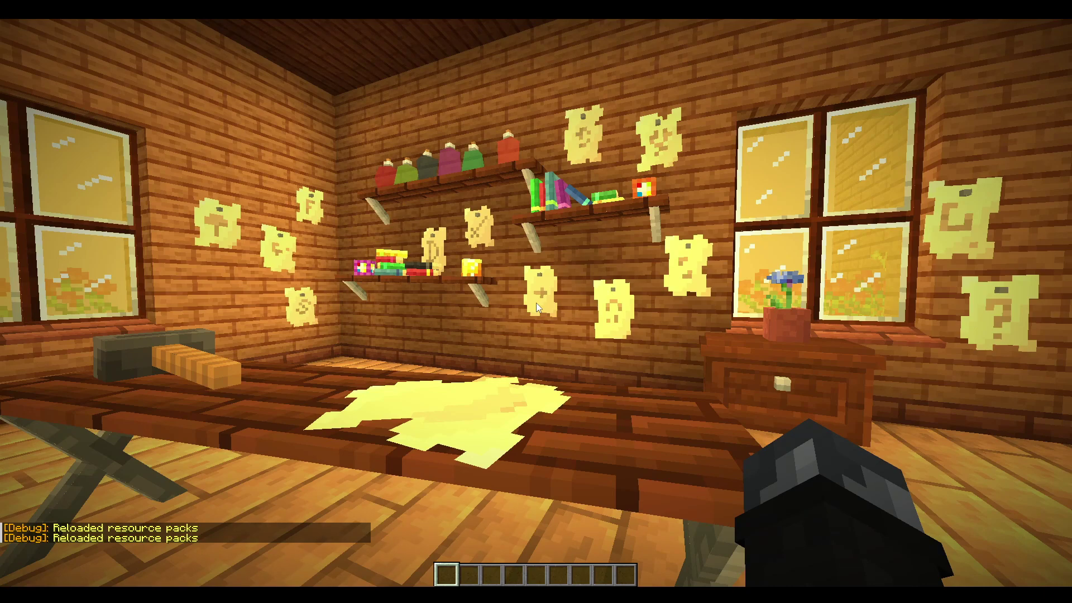
pyautogui.write('/give @s bread{CustomModelData:1323452}')
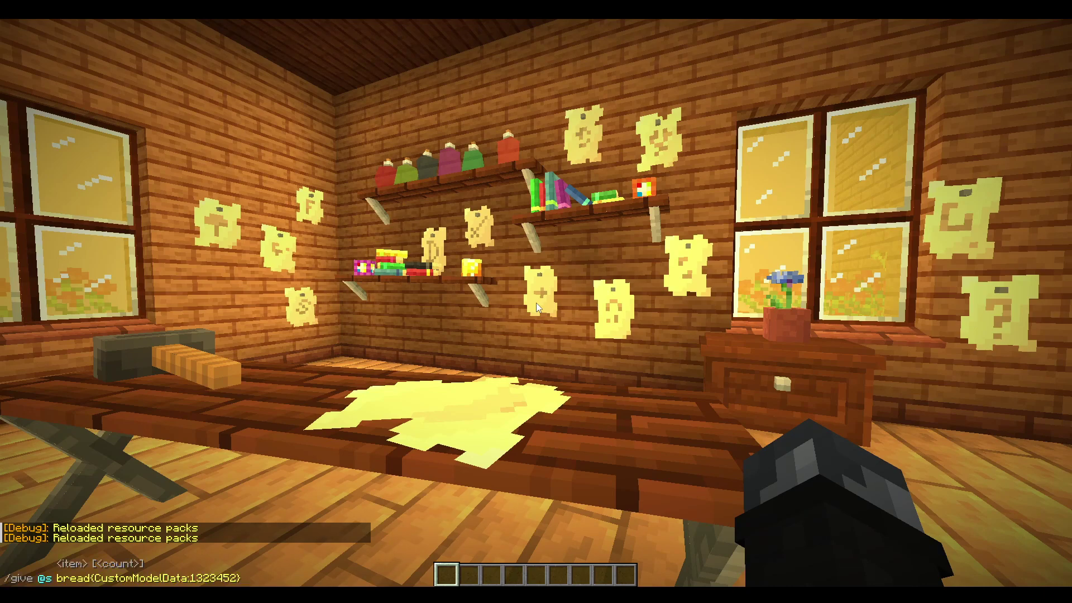
pyautogui.click(87, 576)
pyautogui.click(91, 578)
pyautogui.keyDown('shift'); pyautogui.click(192, 581); pyautogui.keyUp('shift')
pyautogui.click(204, 585)
pyautogui.keyDown('shift'); pyautogui.click(240, 584); pyautogui.keyUp('shift')
pyautogui.press('Return')
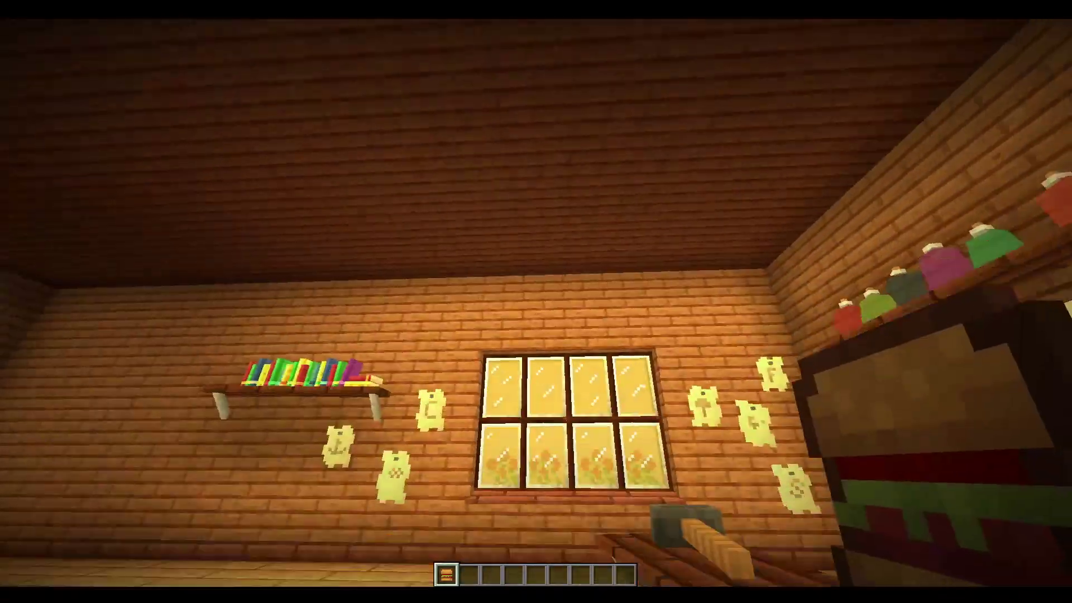
# - Place ordinary bread from Food & Drinks in the second hotbar slot, and compare it in hand with the custom bread
pyautogui.press('e')
pyautogui.click(505, 316)
pyautogui.click(466, 362)
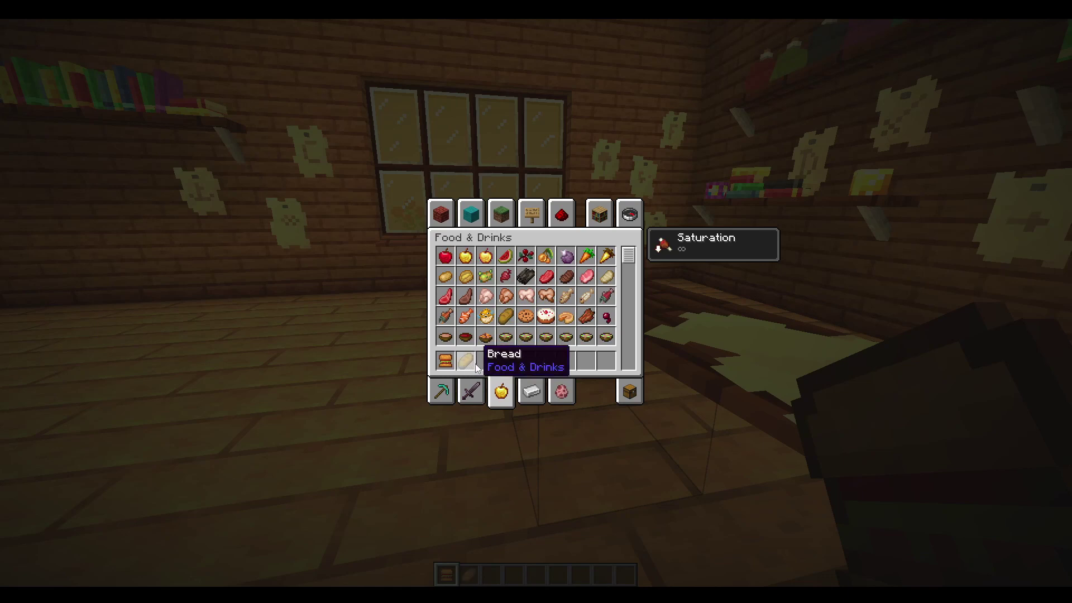
pyautogui.press('e')
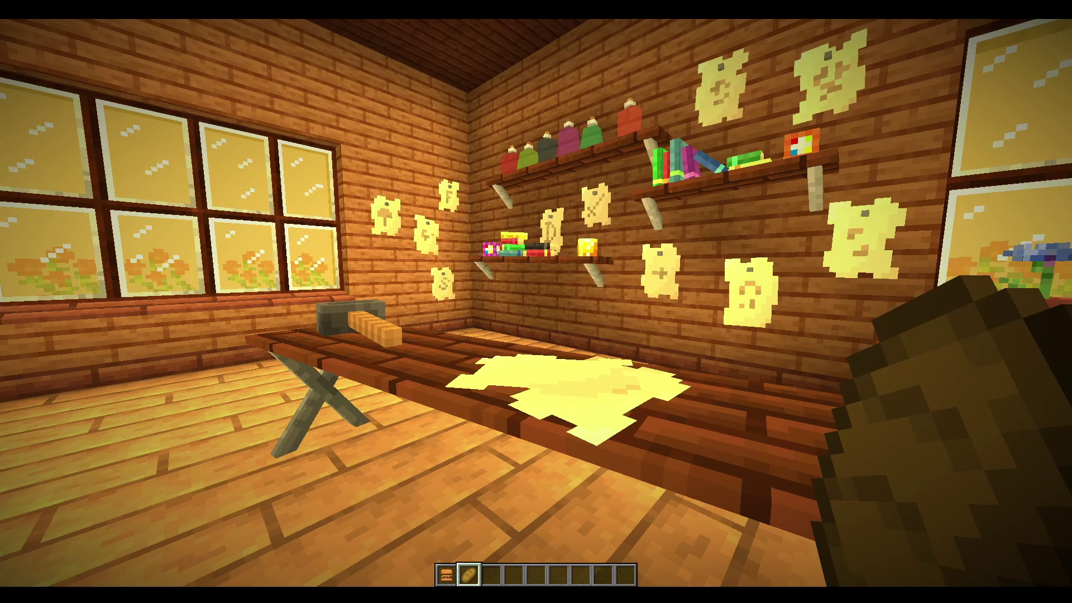
pyautogui.press('1')
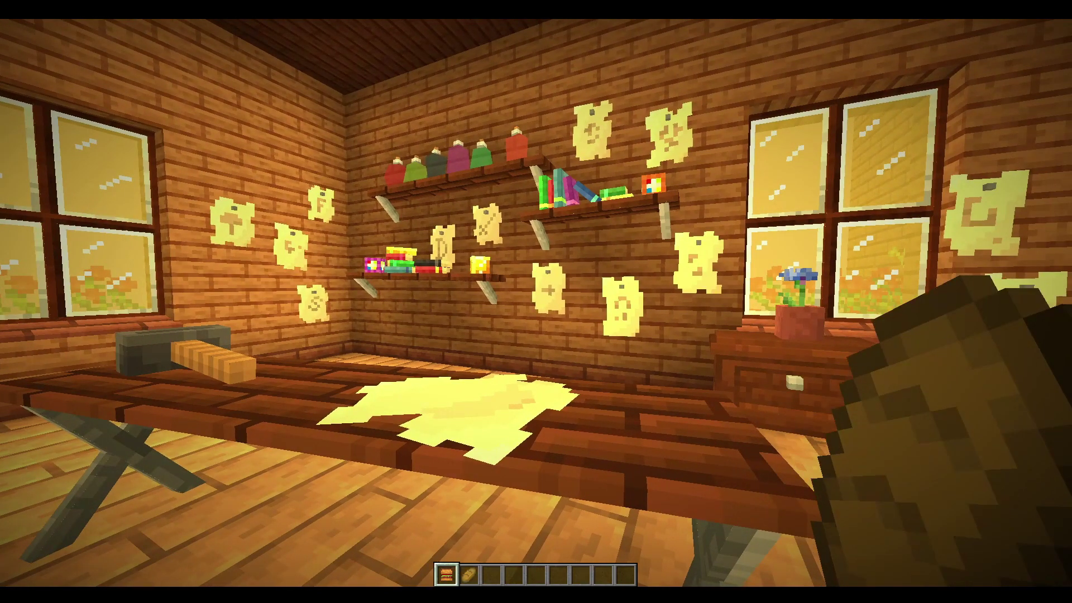
# - Inspect the custom bread in the first hotbar slot of the inventory, picking it up and putting it back
pyautogui.press('e')
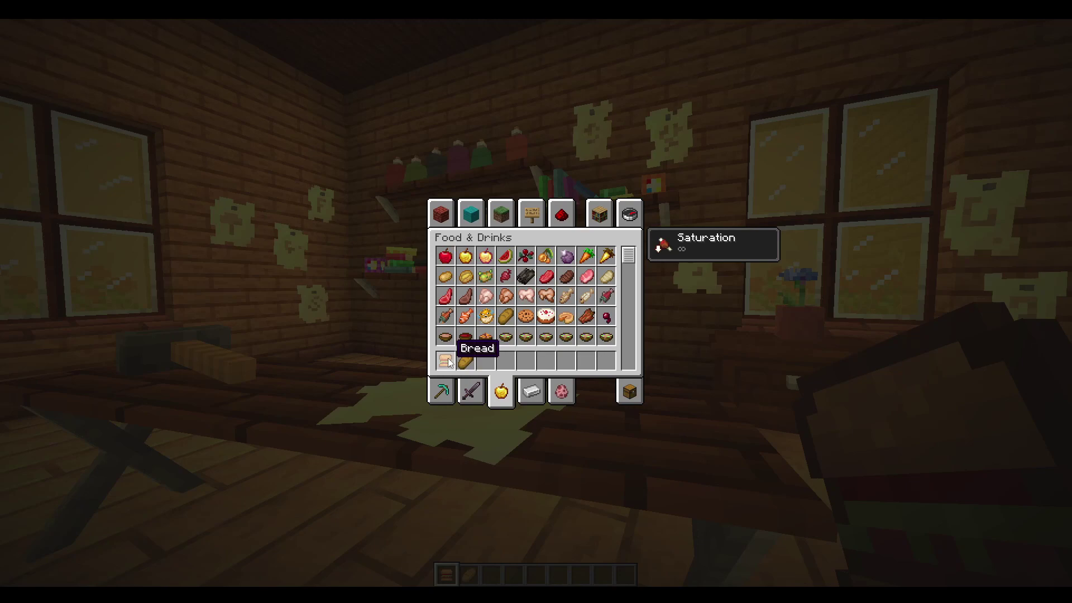
pyautogui.click(451, 361)
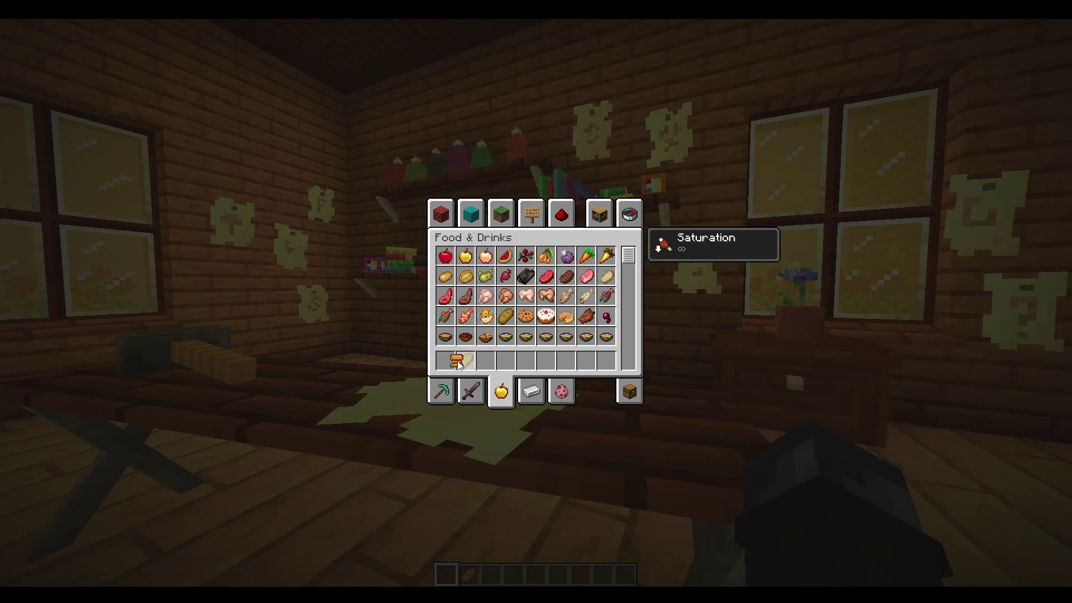
pyautogui.click(451, 363)
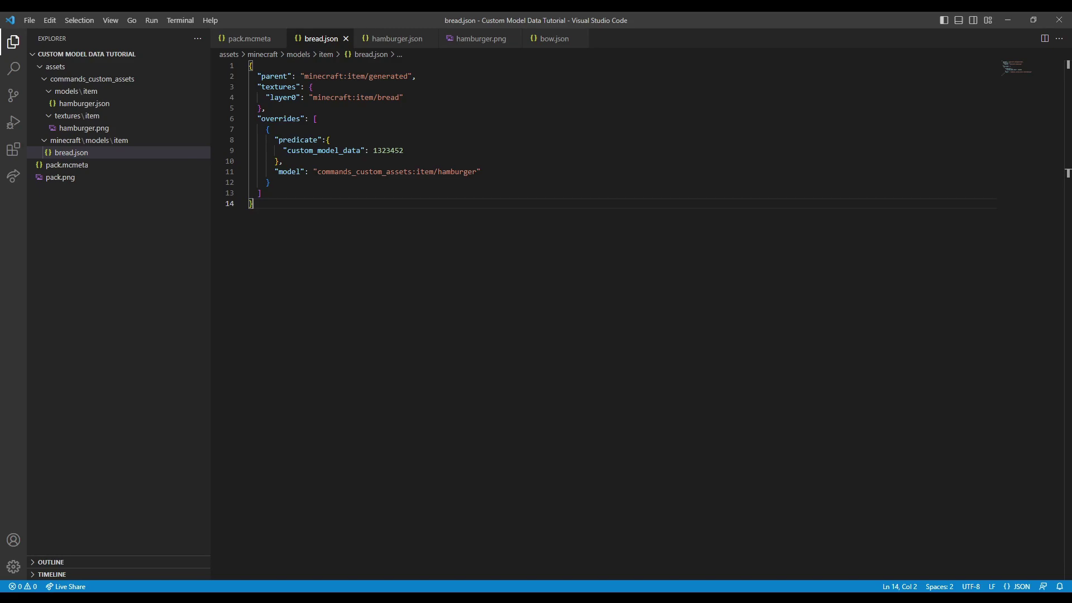
# - Switch to the File Explorer window with the vanilla item models and search it for "netherite"
pyautogui.hotkey('alt', 'Tab')
pyautogui.moveTo(646, 238); pyautogui.dragTo(662, 105)
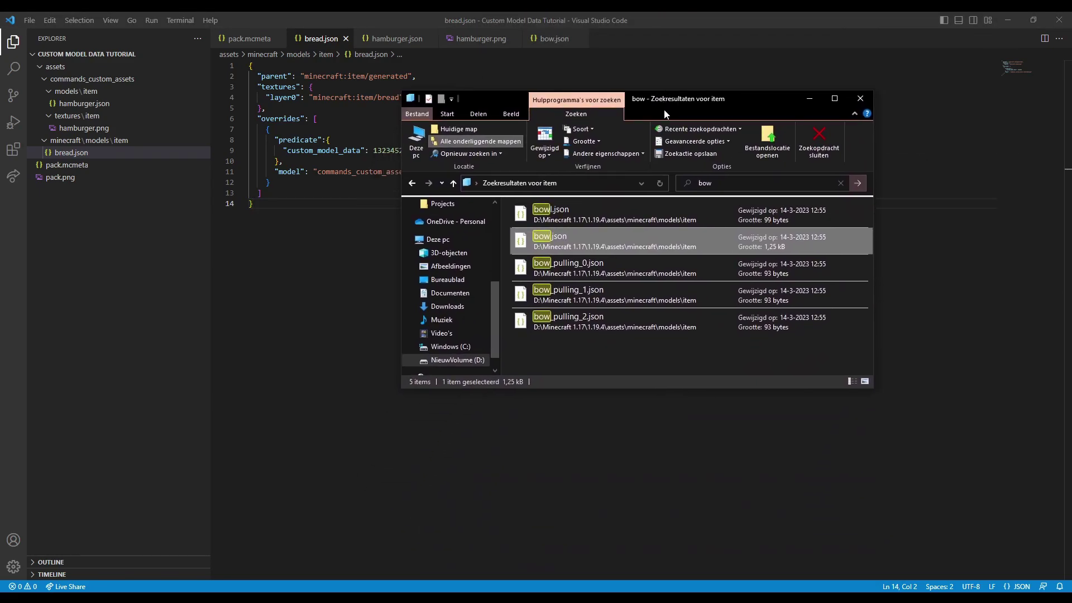
pyautogui.click(748, 183)
pyautogui.write('netherite')
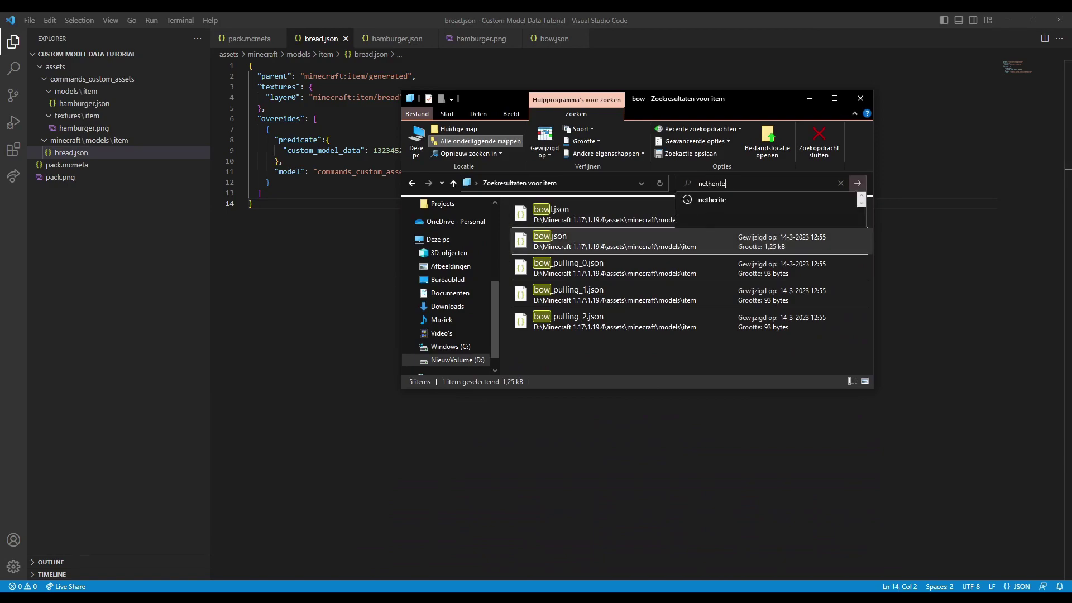
pyautogui.press('Return')
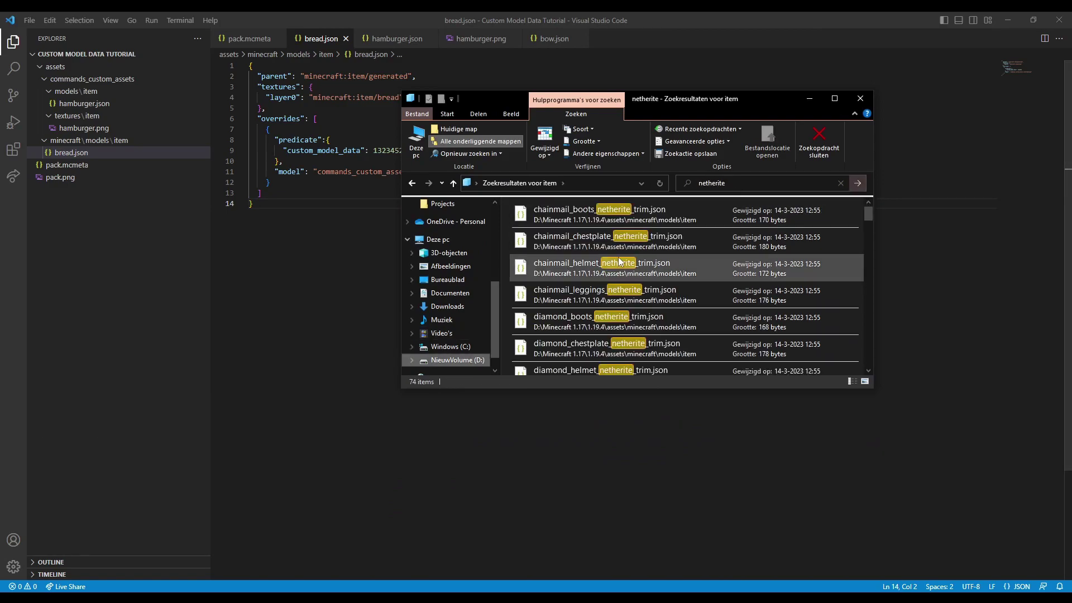
# - Narrow the vanilla item model search to "netherite_sword" and copy netherite_sword.json into the pack's minecraft/models/item folder
pyautogui.click(744, 184)
pyautogui.click(743, 184)
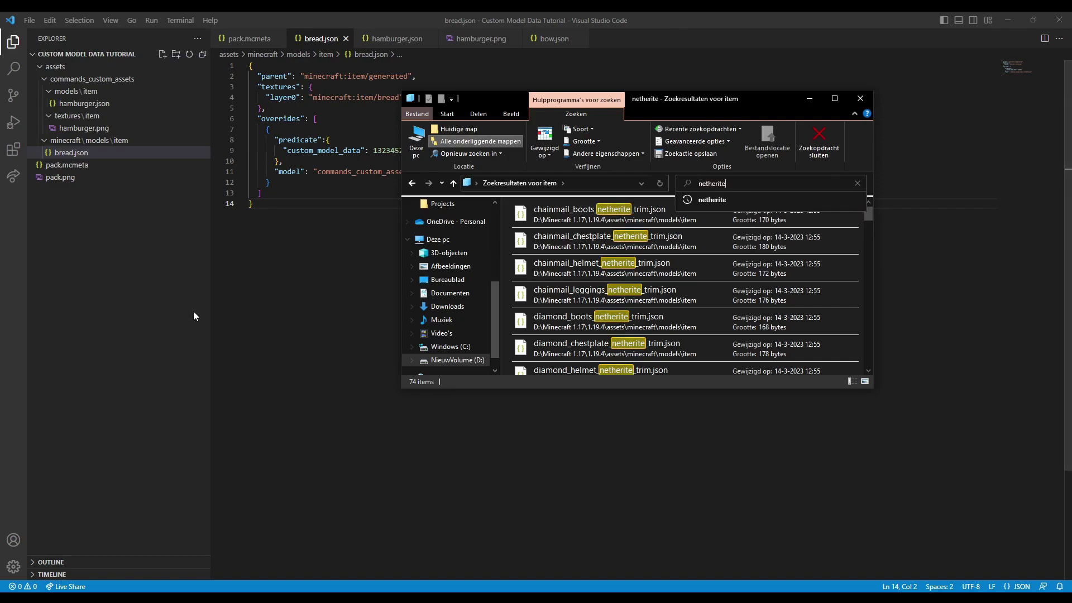
pyautogui.write('_sword')
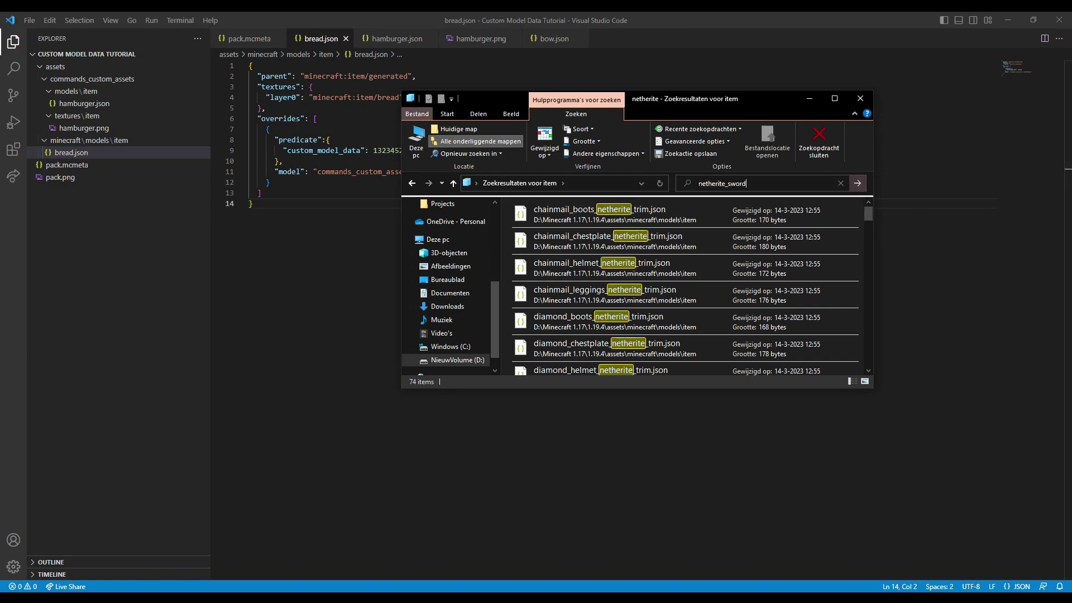
pyautogui.moveTo(594, 210); pyautogui.dragTo(122, 159)
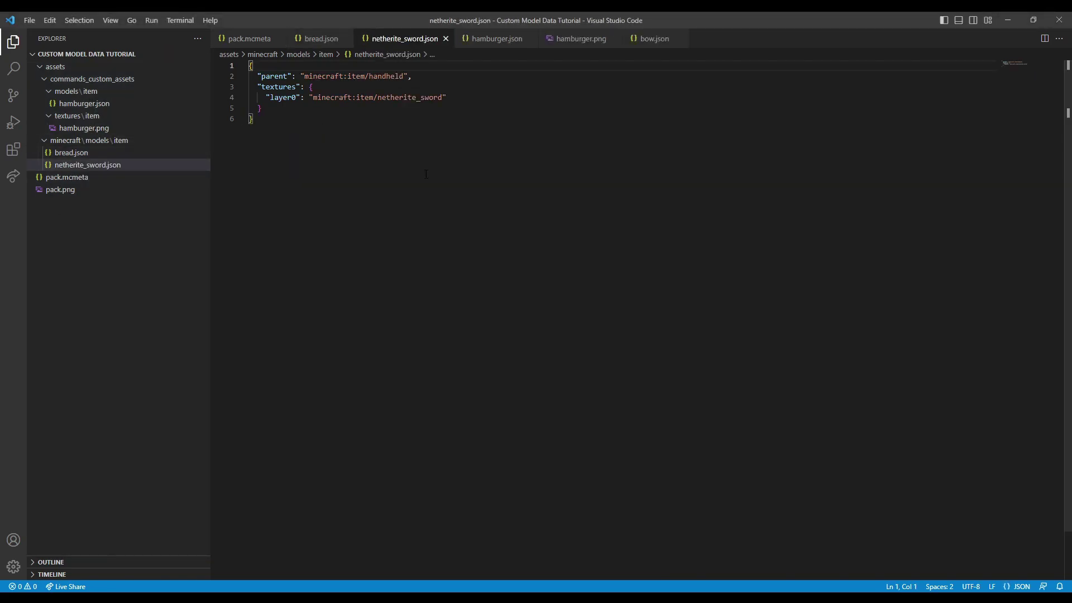
# - Compare netherite_sword.json with bread.json, examining the parent line and the textures block of the sword model
pyautogui.moveTo(335, 134); pyautogui.dragTo(249, 65)
pyautogui.click(104, 154)
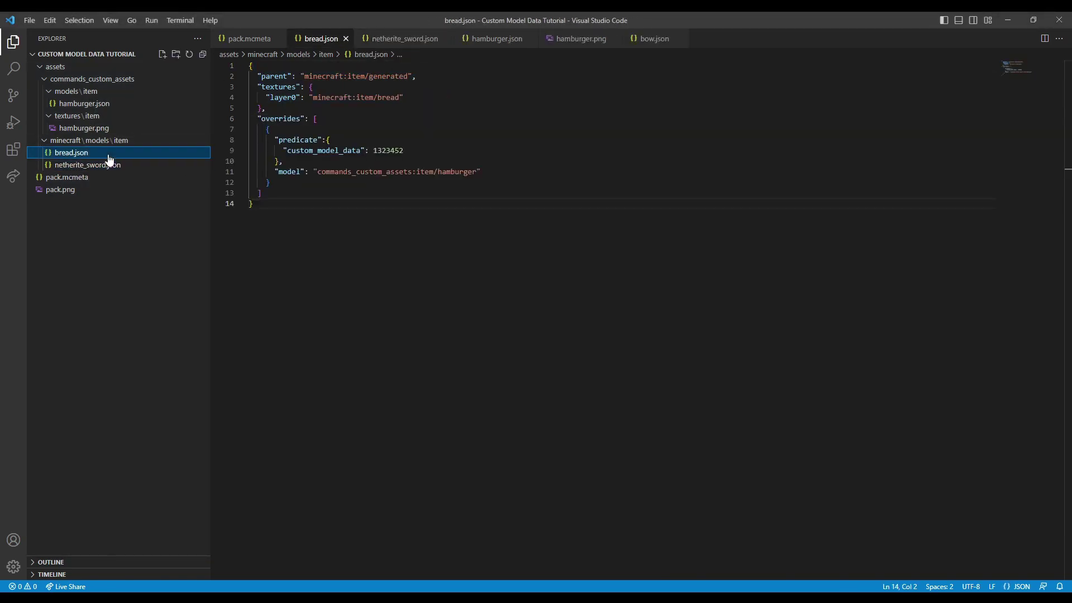
pyautogui.click(116, 166)
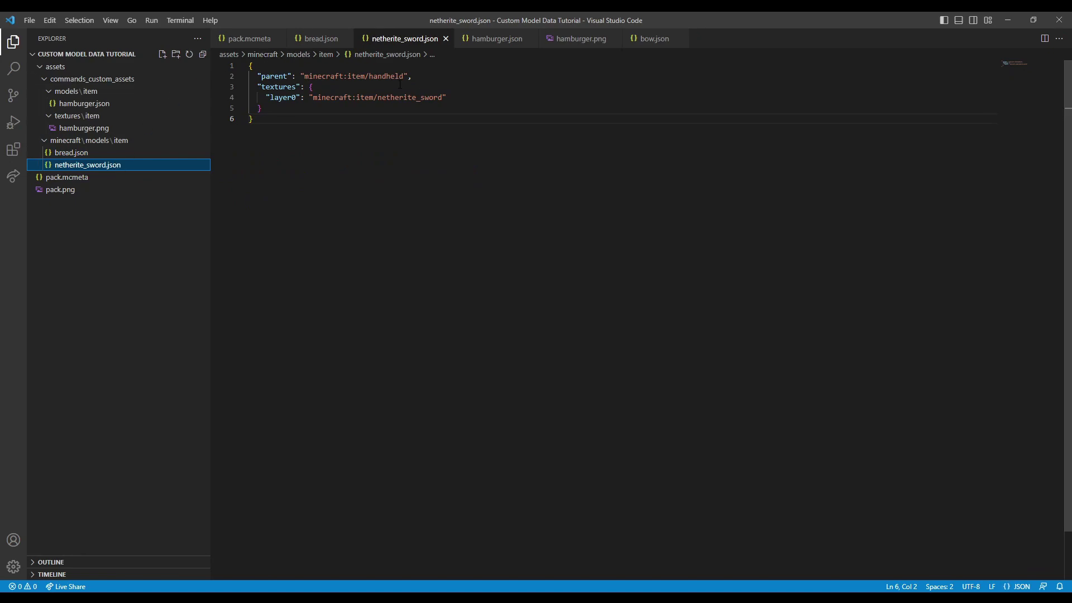
pyautogui.doubleClick(384, 77)
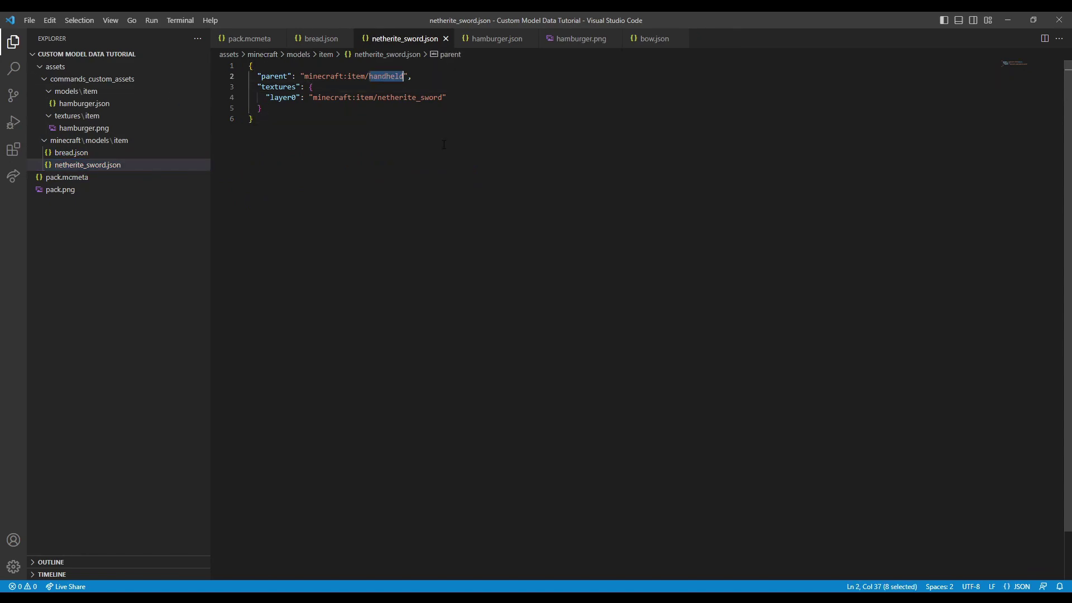
pyautogui.press('End')
pyautogui.hotkey('shift', 'Home')
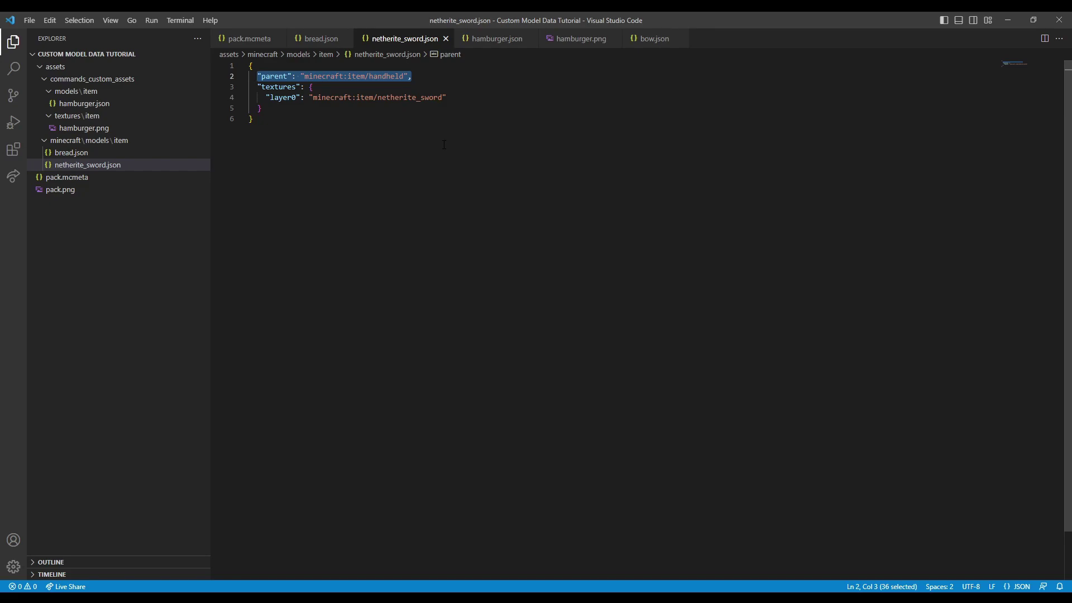
pyautogui.click(114, 156)
pyautogui.click(123, 167)
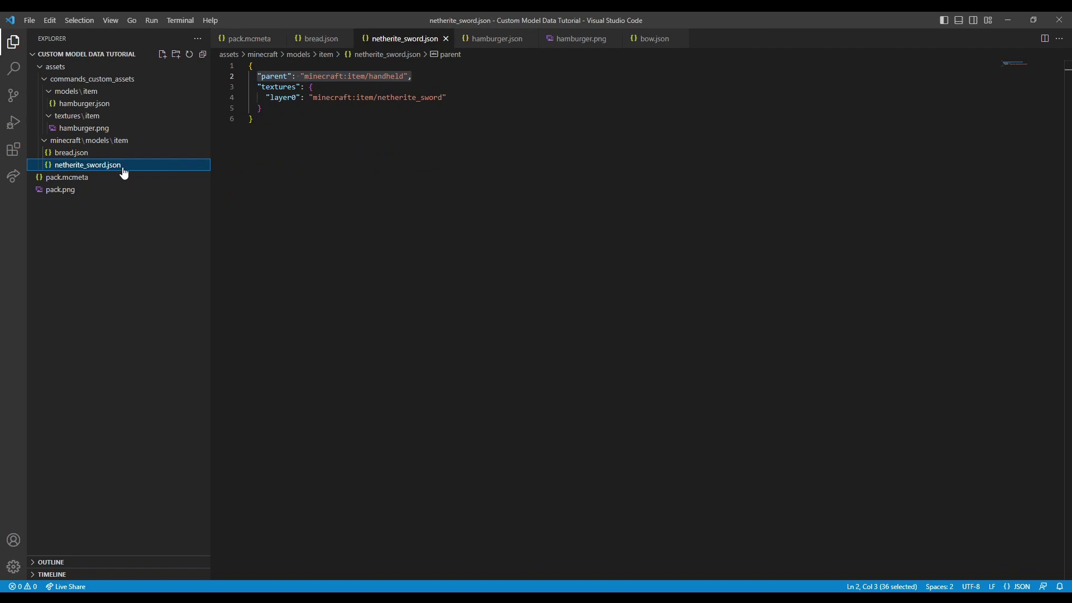
pyautogui.moveTo(262, 109); pyautogui.dragTo(249, 87)
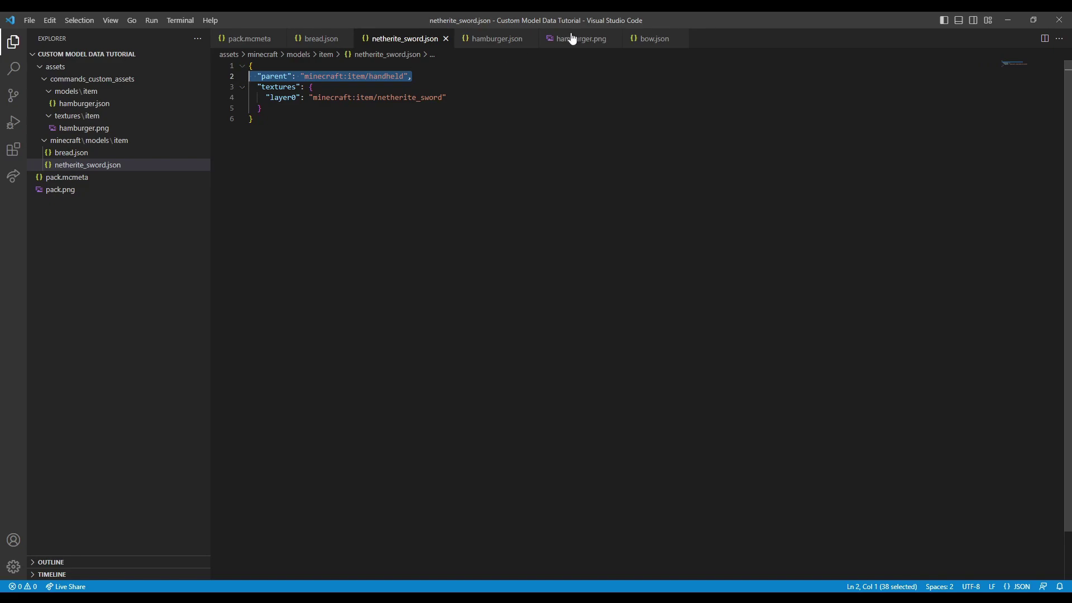
# - Review the display settings in bow.json, and find and open the vanilla handheld.json model in the editor
pyautogui.click(648, 39)
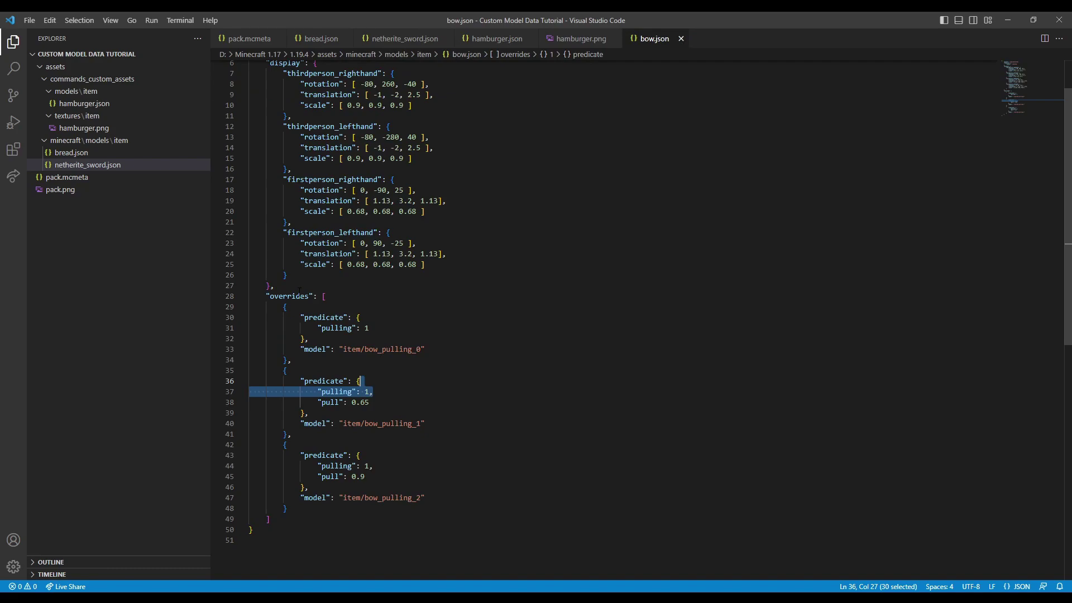
pyautogui.scroll(2, 400, 190)
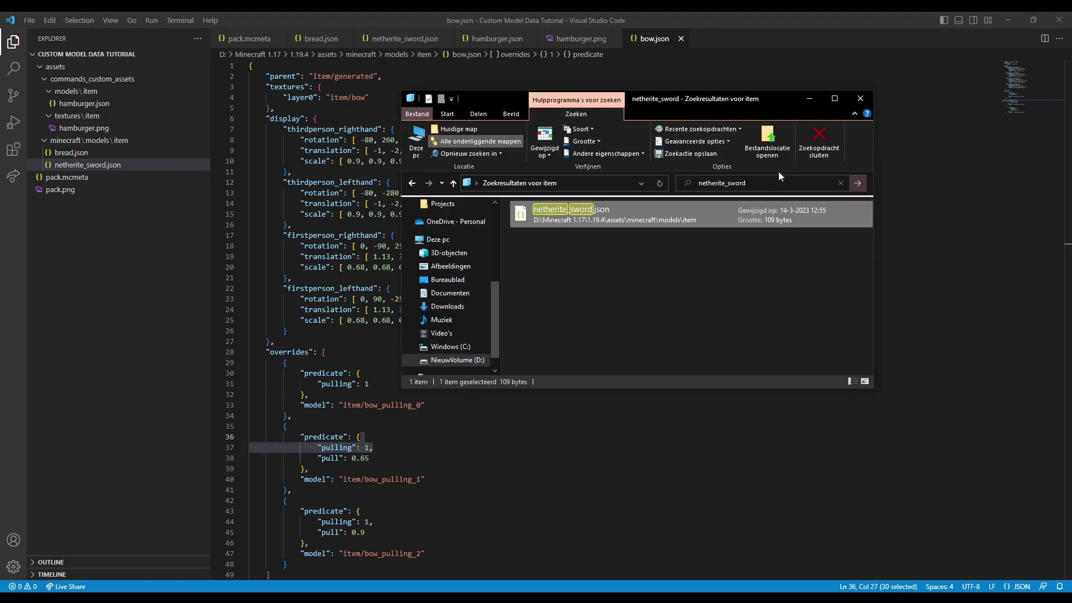
pyautogui.click(778, 182)
pyautogui.write('handheld')
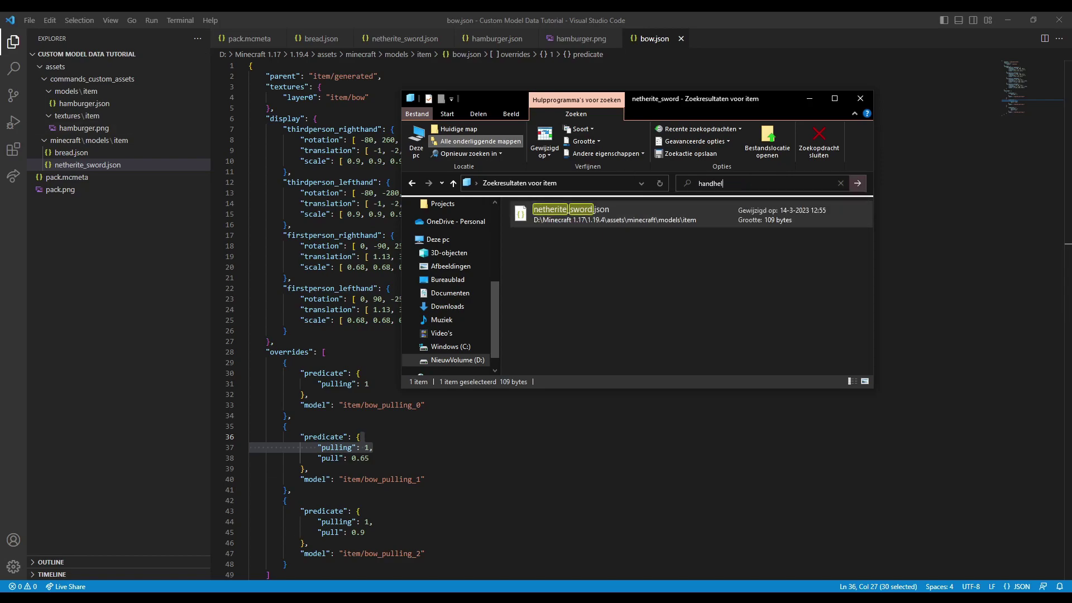
pyautogui.doubleClick(572, 213)
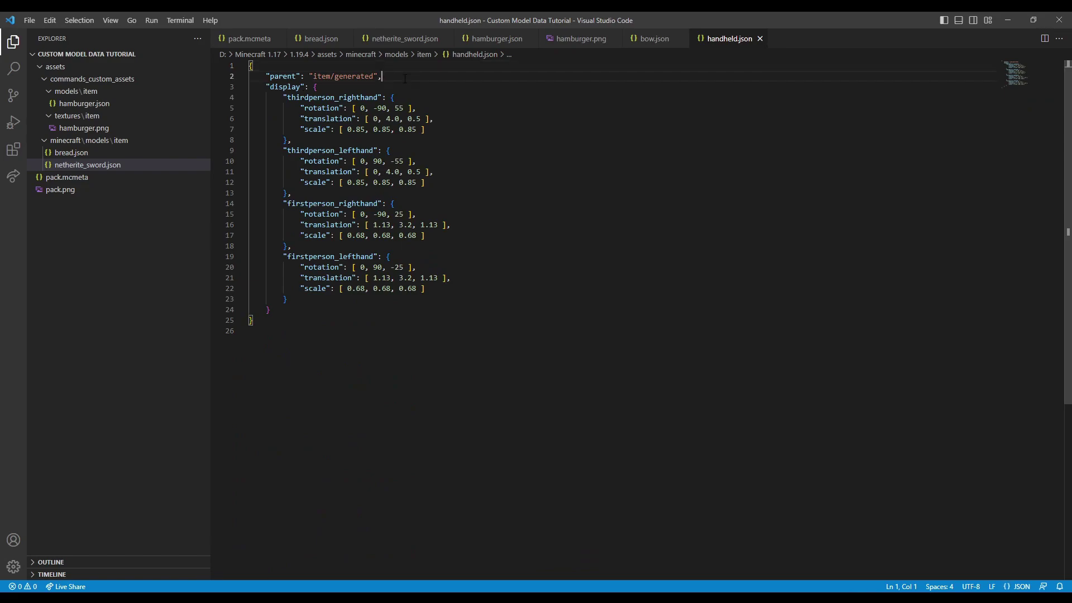
# - Compare the parent line of handheld.json with that of bread.json, and examine the display block of handheld.json
pyautogui.keyDown('shift'); pyautogui.click(405, 79); pyautogui.keyUp('shift')
pyautogui.click(193, 152)
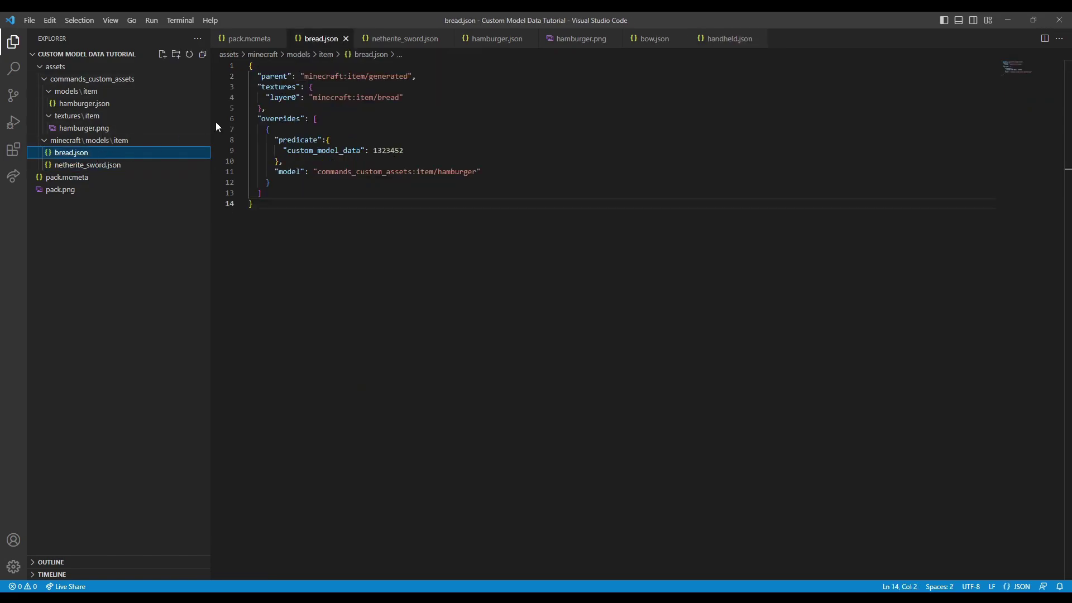
pyautogui.moveTo(416, 76); pyautogui.dragTo(233, 76)
pyautogui.click(723, 38)
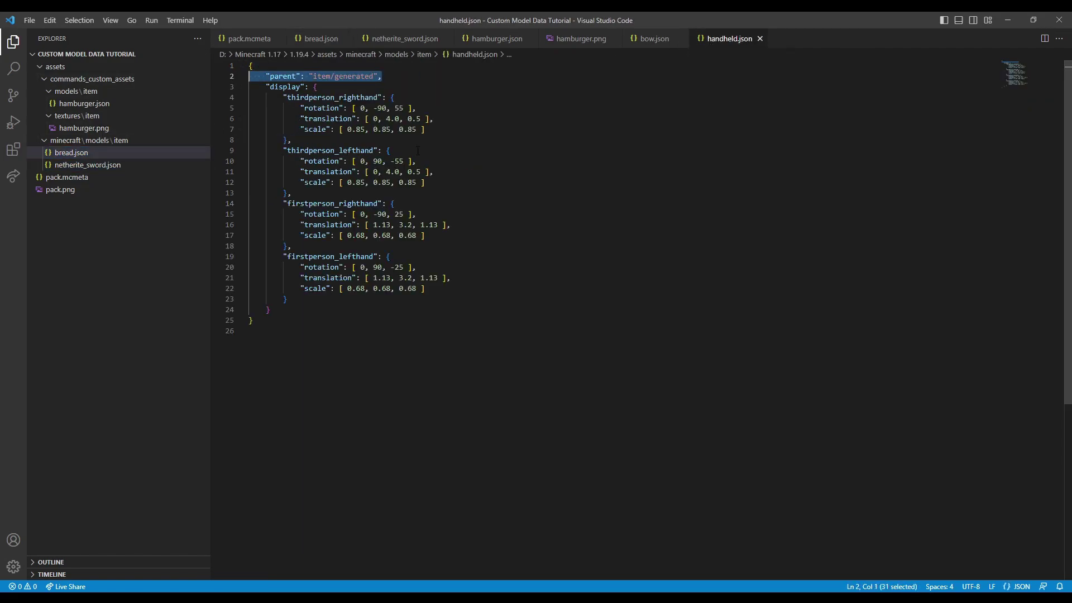
pyautogui.moveTo(275, 313); pyautogui.dragTo(249, 86)
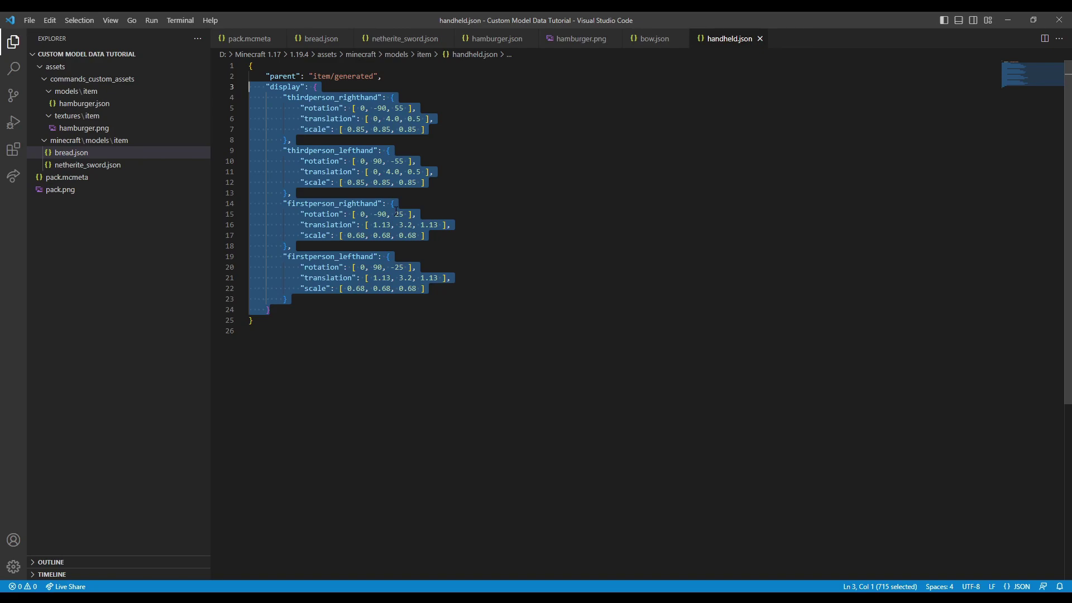
# - Copy the overrides block with custom_model_data 1323452 from bread.json into netherite_sword.json after the textures block, adding the separating comma
pyautogui.click(110, 167)
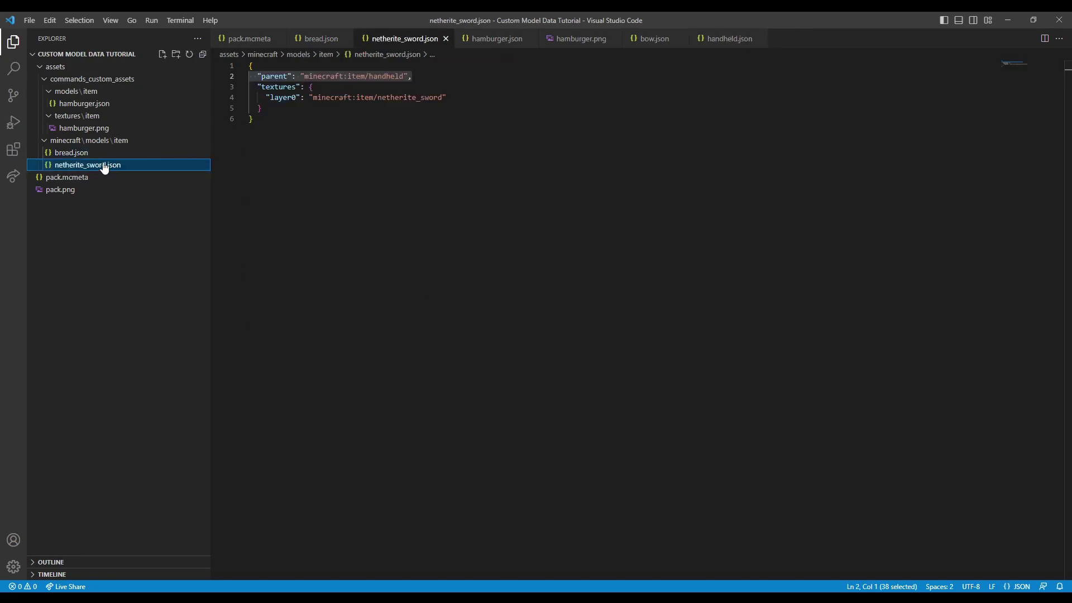
pyautogui.click(79, 155)
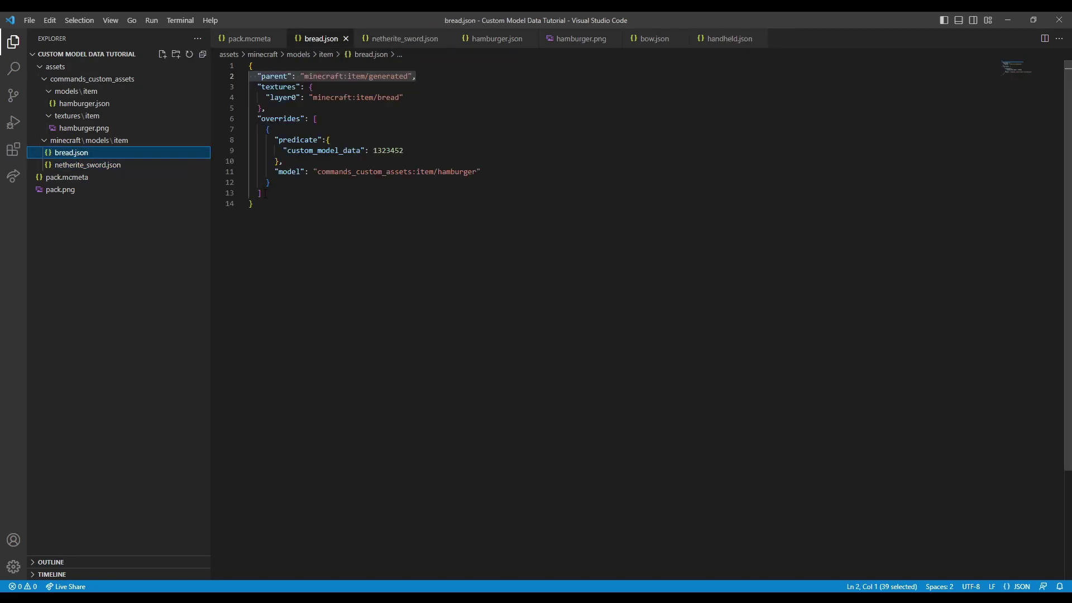
pyautogui.moveTo(261, 192); pyautogui.dragTo(257, 129)
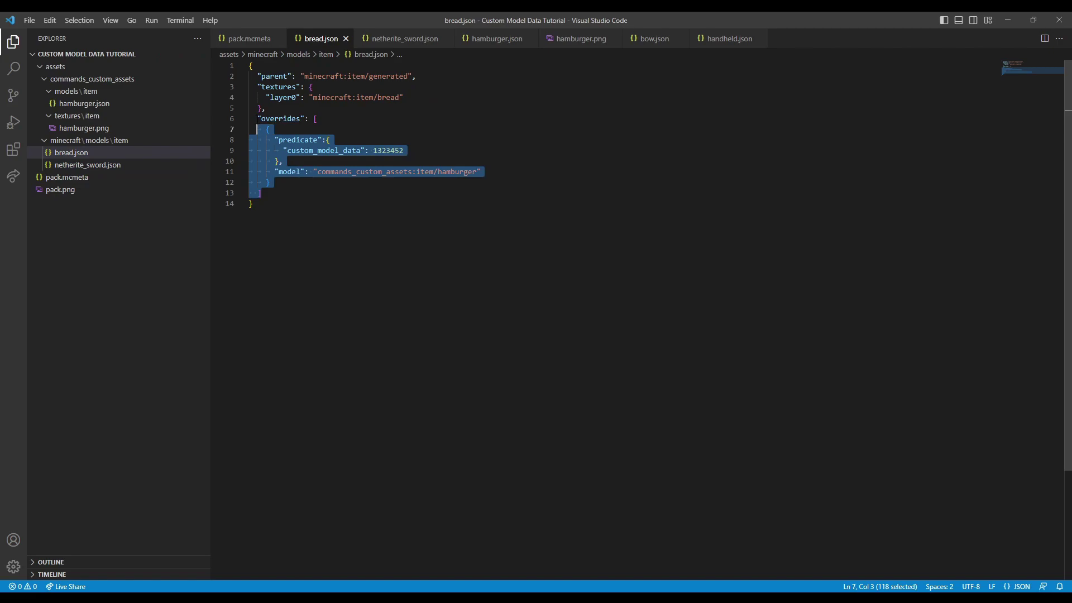
pyautogui.click(64, 167)
pyautogui.click(264, 108)
pyautogui.write(',')
pyautogui.press('Return')
pyautogui.write('"overrides": [     {       "predicate":{         "custom_model_data": 1323452       },       "model": "commands_custom_assets:item/hamburger"     }   ]')
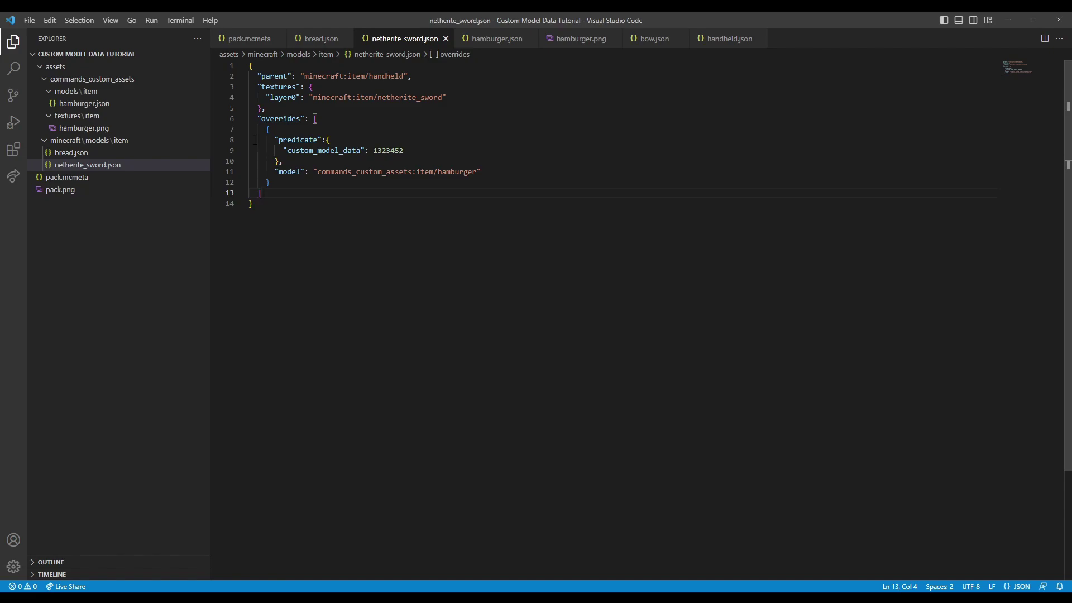
# - Duplicate hamburger.json in the commands_custom_assets item models folder and rename the copy custom_sword.json
pyautogui.click(194, 109)
pyautogui.hotkey('ctrl', 'c')
pyautogui.hotkey('ctrl', 'v')
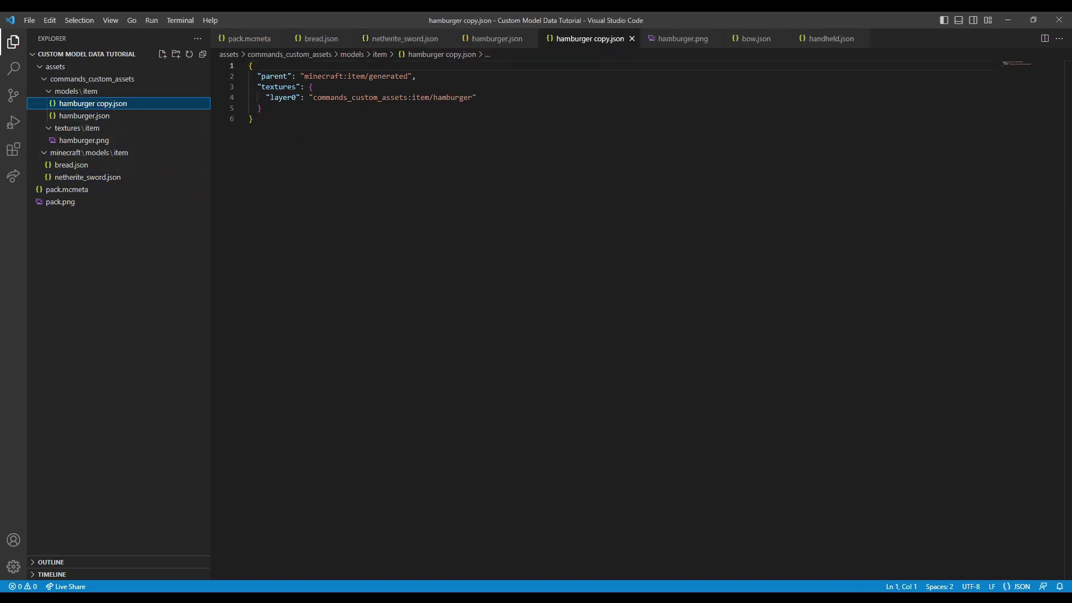
pyautogui.press('F2')
pyautogui.write('custom_sword')
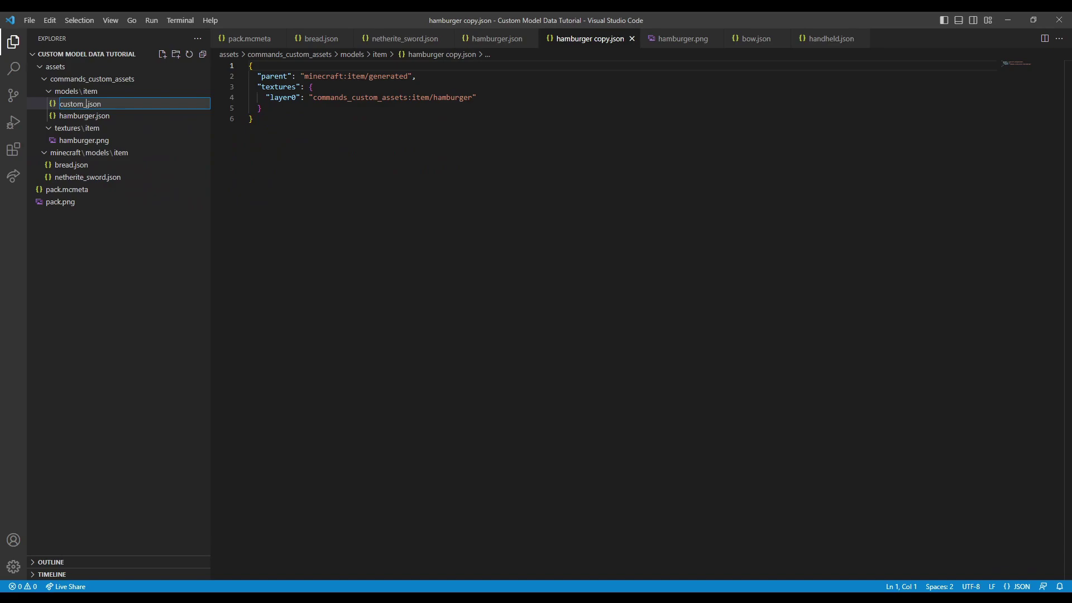
pyautogui.press('Return')
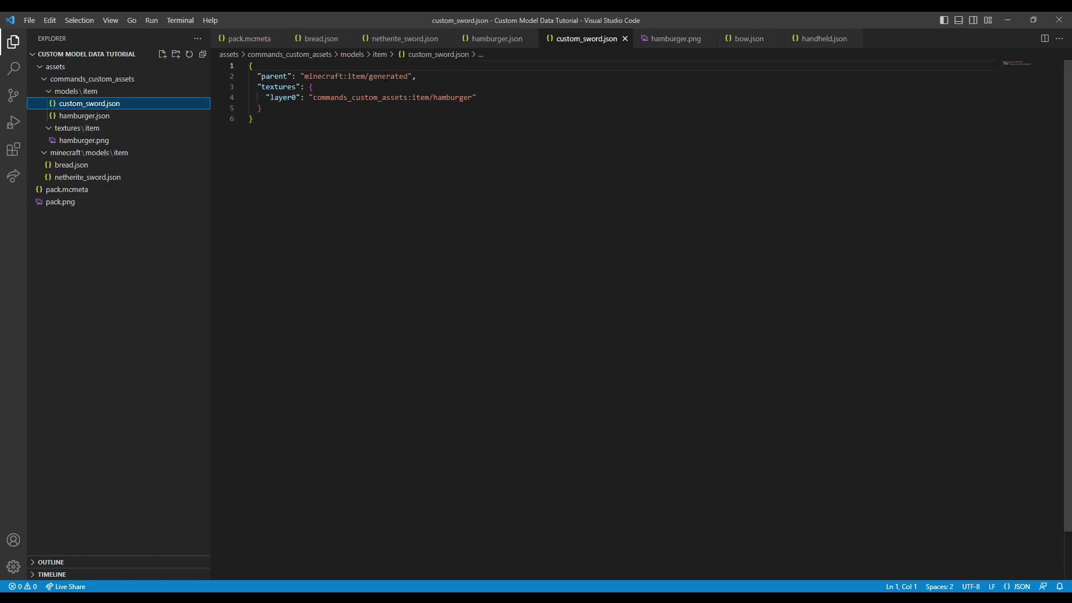
# - Set the parent in custom_sword.json to minecraft:item/handheld, and select the texture name in its layer0 path
pyautogui.doubleClick(387, 76)
pyautogui.write('handheld')
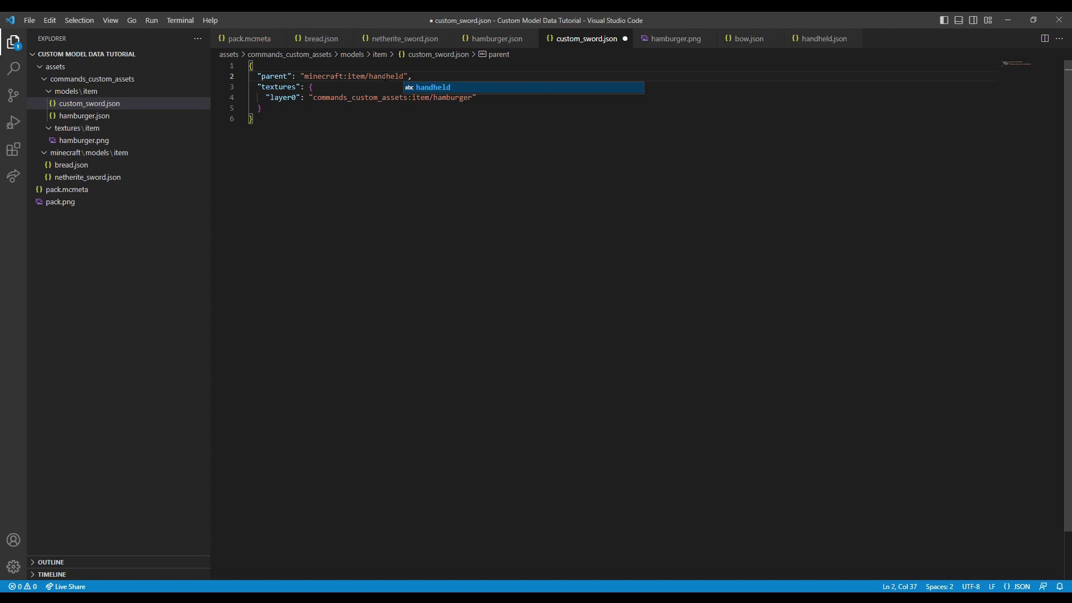
pyautogui.click(370, 90)
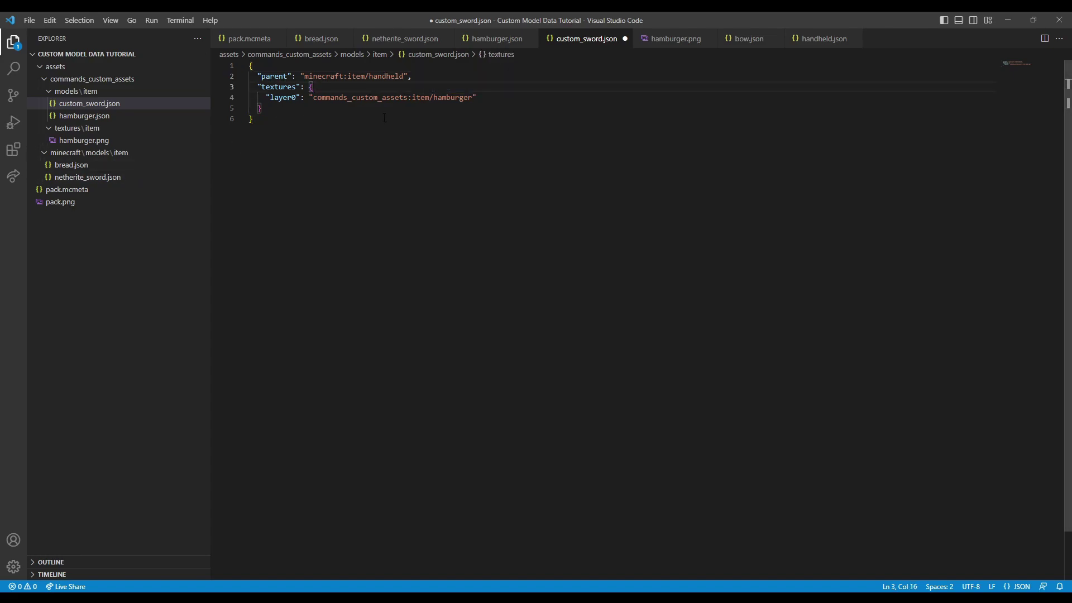
pyautogui.doubleClick(437, 98)
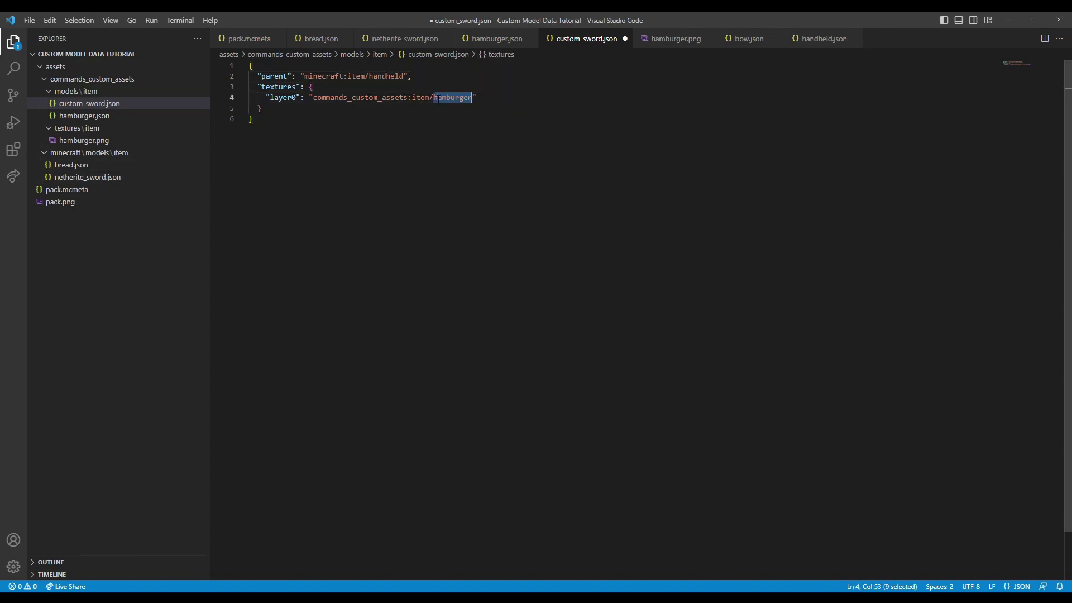
# - Switch to File Explorer, open the vanilla minecraft/textures/item folder, and search it for "diamond_sword"
pyautogui.hotkey('alt', 'Tab')
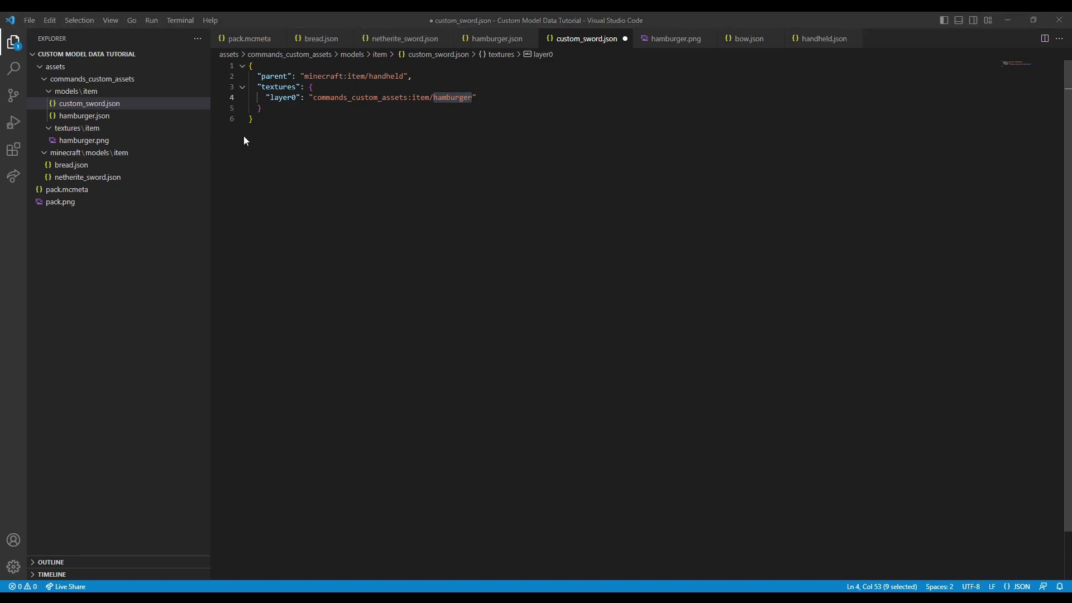
pyautogui.click(411, 184)
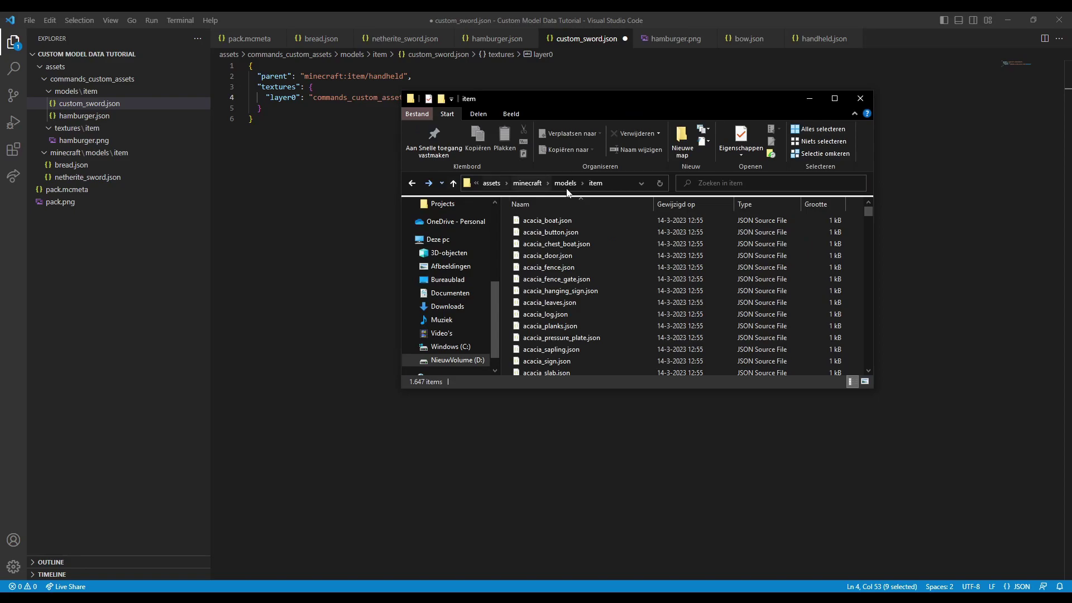
pyautogui.click(528, 183)
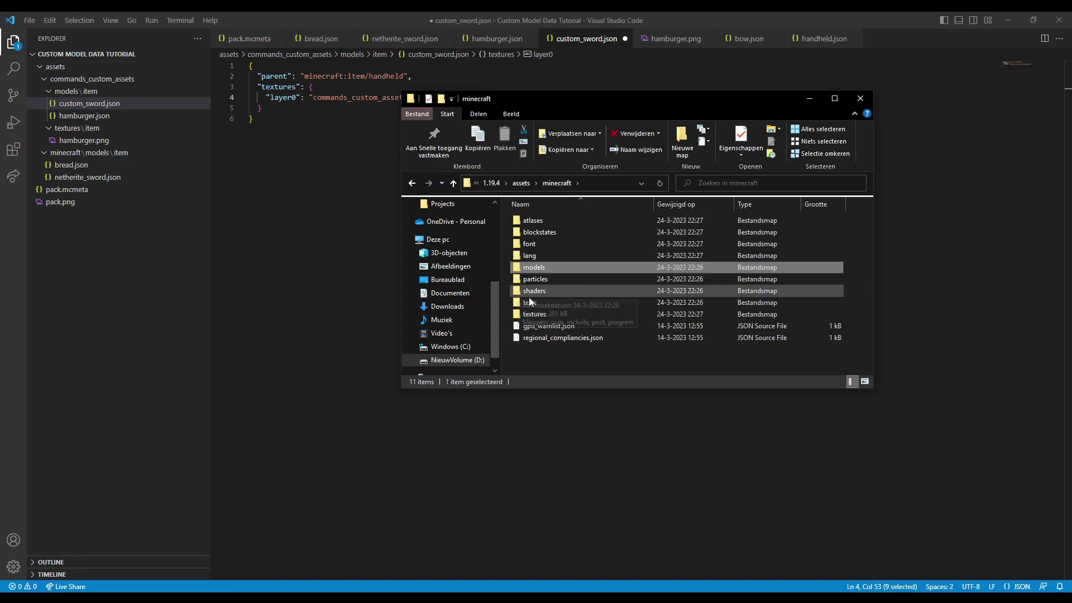
pyautogui.doubleClick(530, 314)
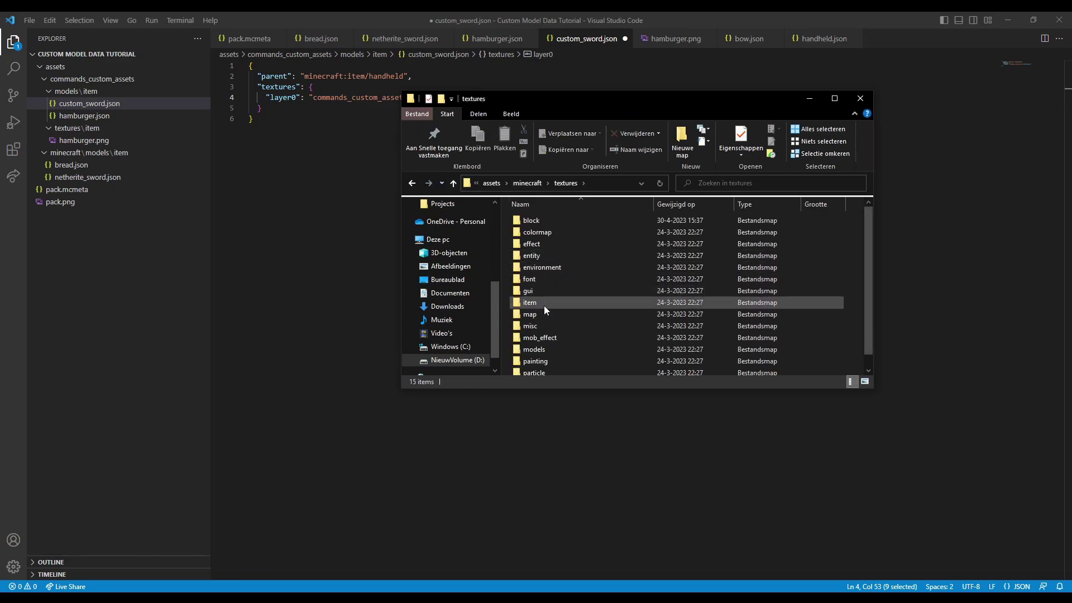
pyautogui.doubleClick(544, 304)
pyautogui.scroll(-10, 682, 279)
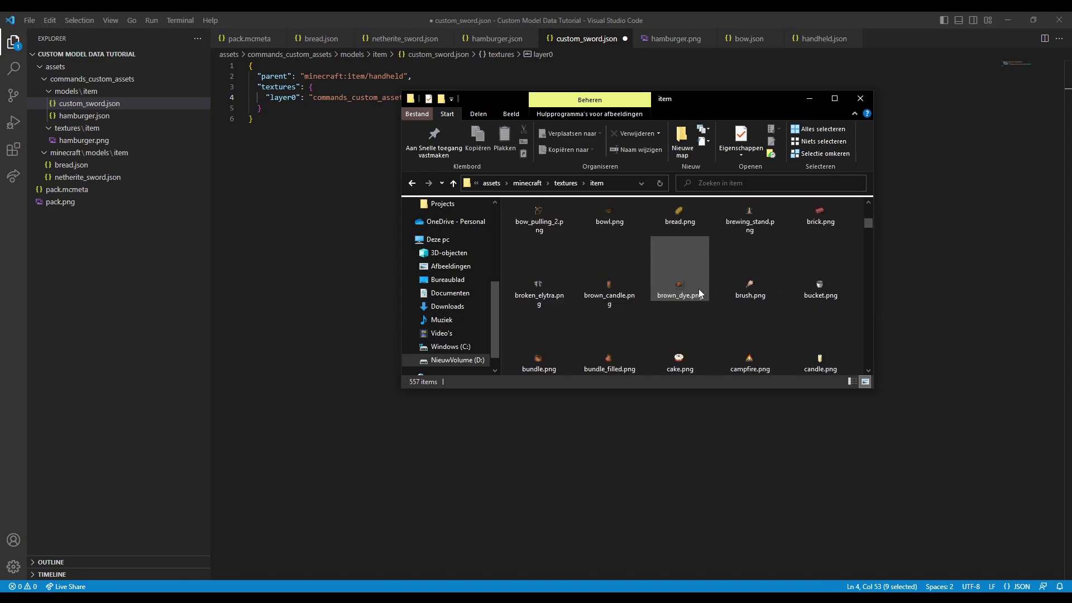
pyautogui.scroll(8, 703, 311)
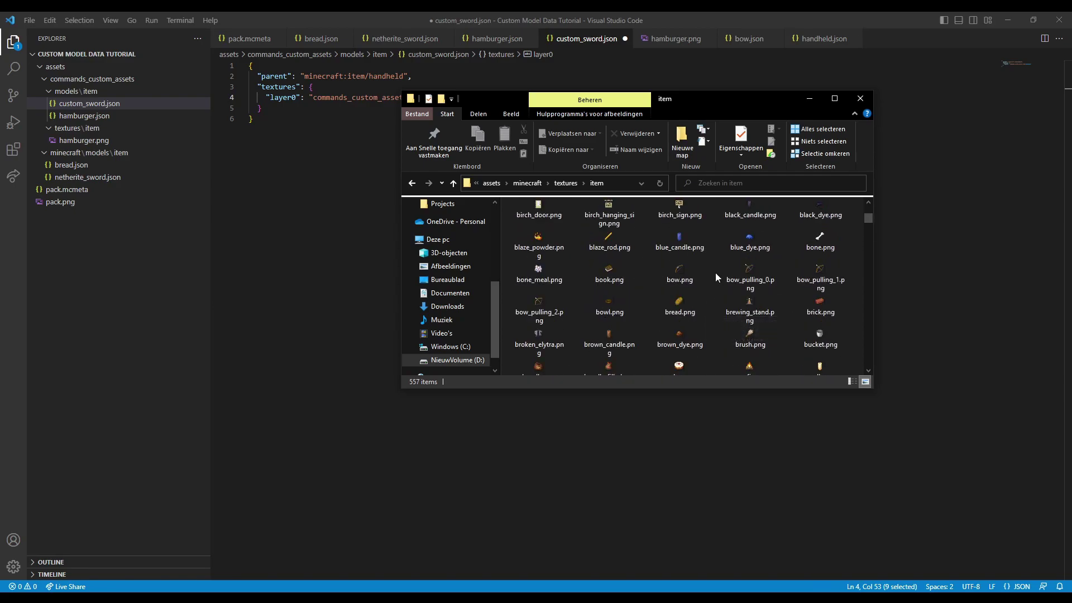
pyautogui.hotkey('ctrl', 'e')
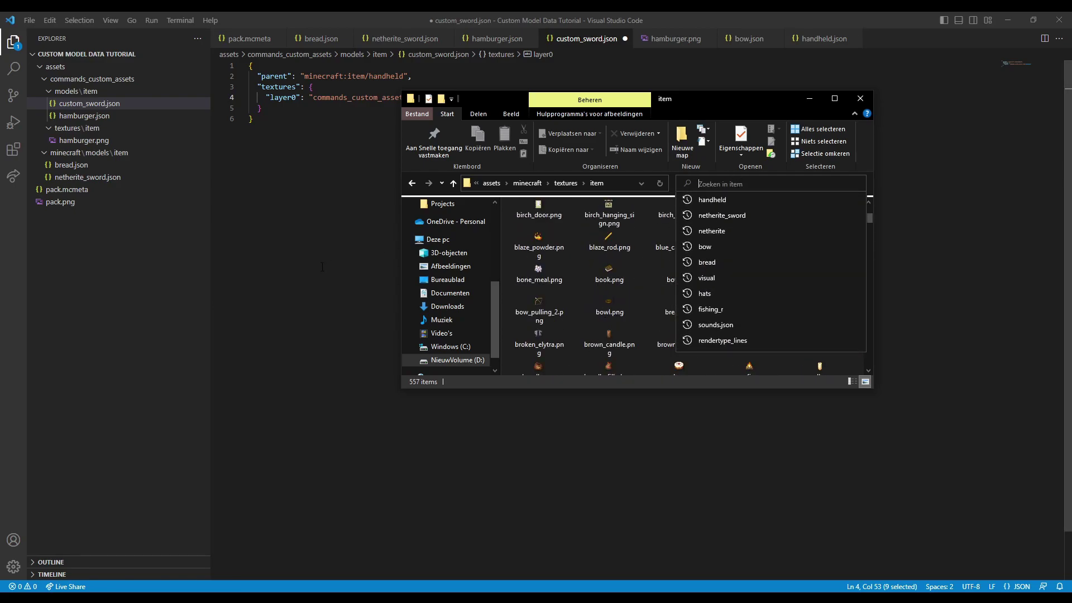
pyautogui.write('diam')
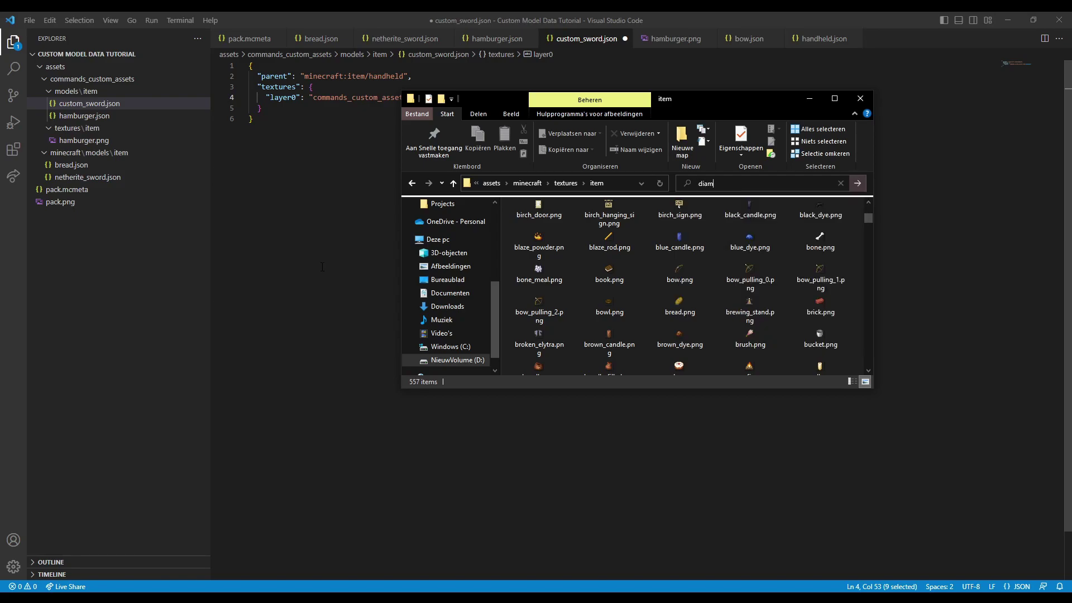
pyautogui.write('ond_sword')
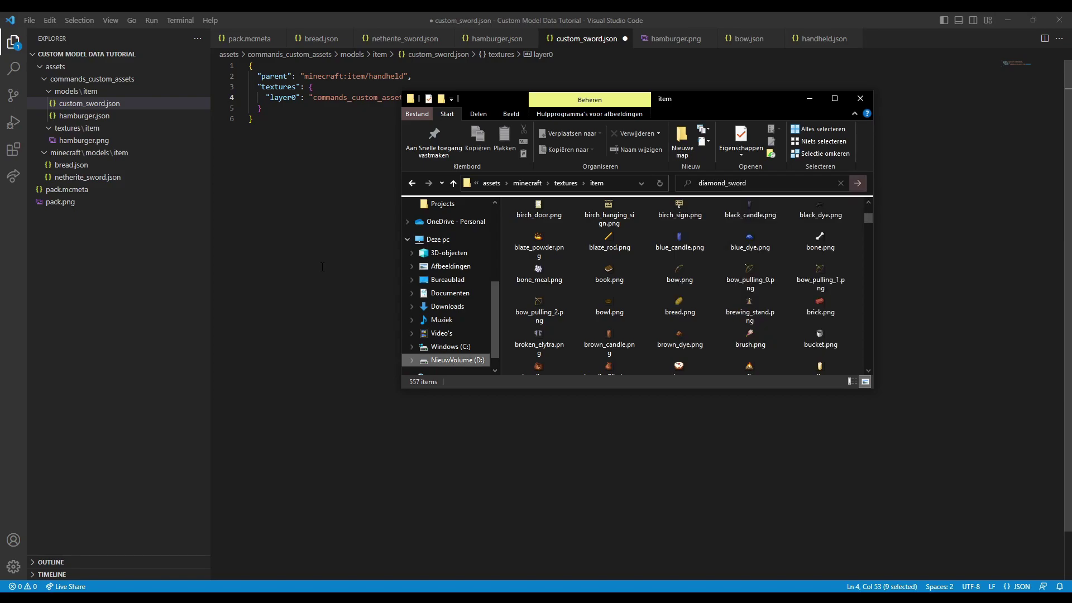
# - Copy diamond_sword.png from the vanilla item textures into commands_custom_assets textures/item and rename the copy custom_sword.png
pyautogui.click(536, 257)
pyautogui.moveTo(532, 258); pyautogui.dragTo(102, 146)
pyautogui.press('F2')
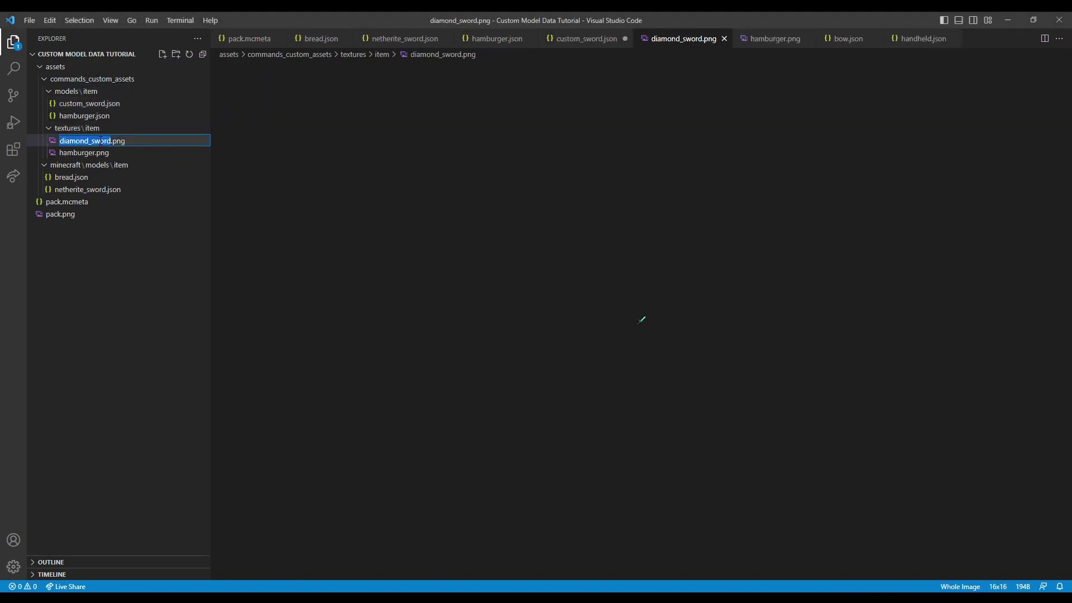
pyautogui.write('custom_sword')
pyautogui.doubleClick(101, 140)
pyautogui.press('Return')
# - Set the layer0 path in custom_sword.json to commands_custom_assets:item/custom_sword and save the file
pyautogui.click(89, 104)
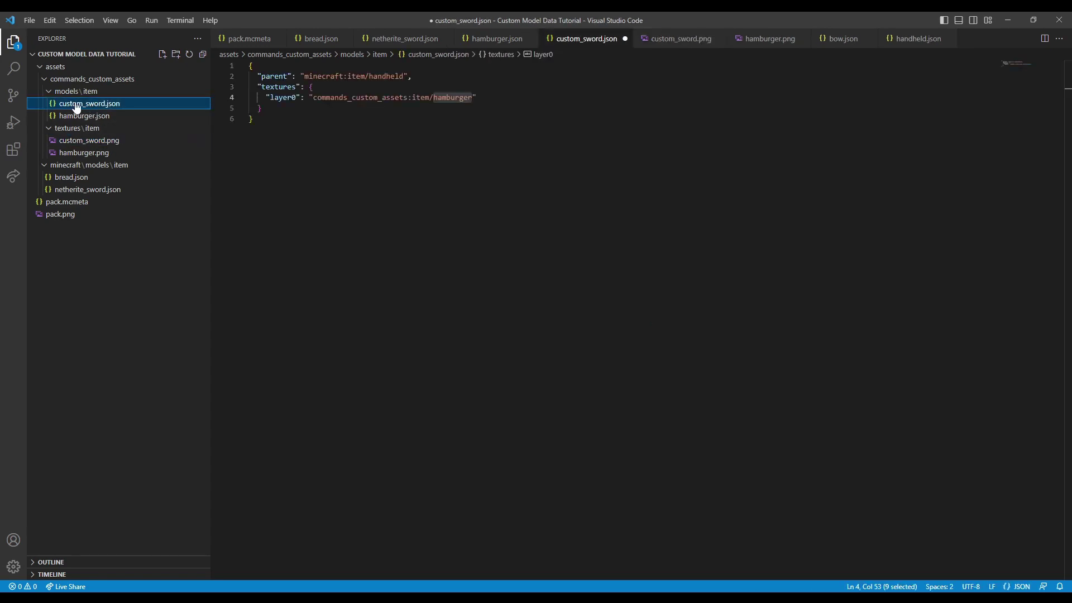
pyautogui.write('custom_sword')
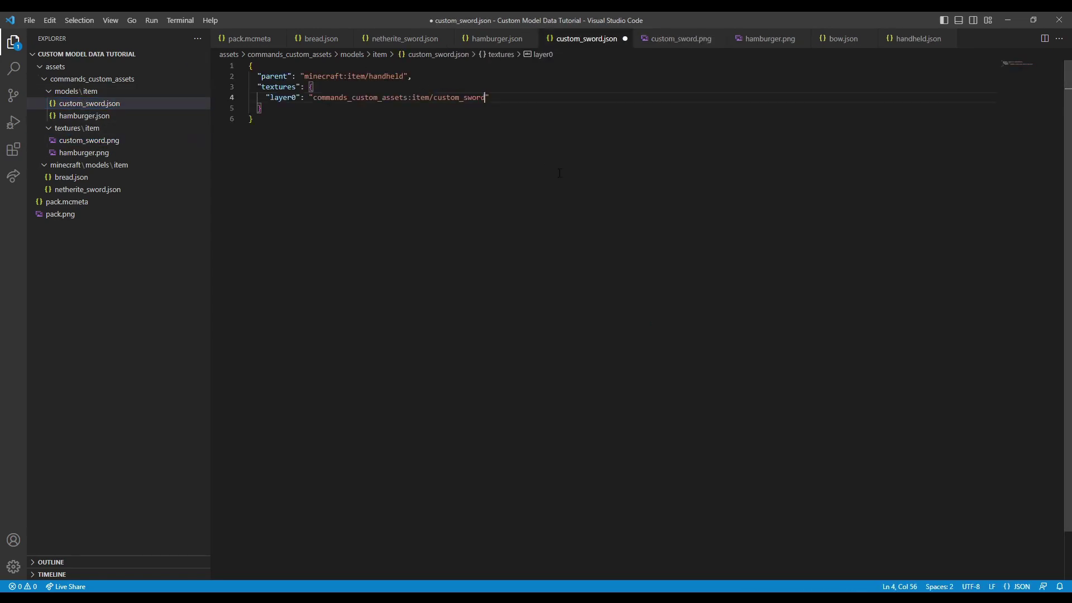
pyautogui.hotkey('ctrl', 's')
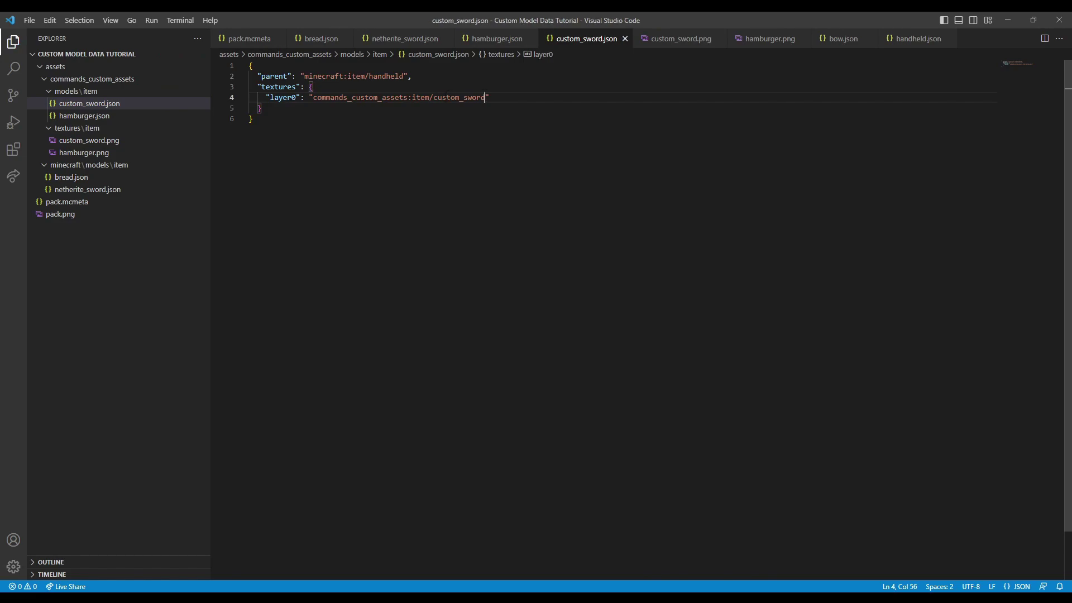
# - Set the override model in netherite_sword.json to commands_custom_assets:item/custom_sword
pyautogui.click(110, 144)
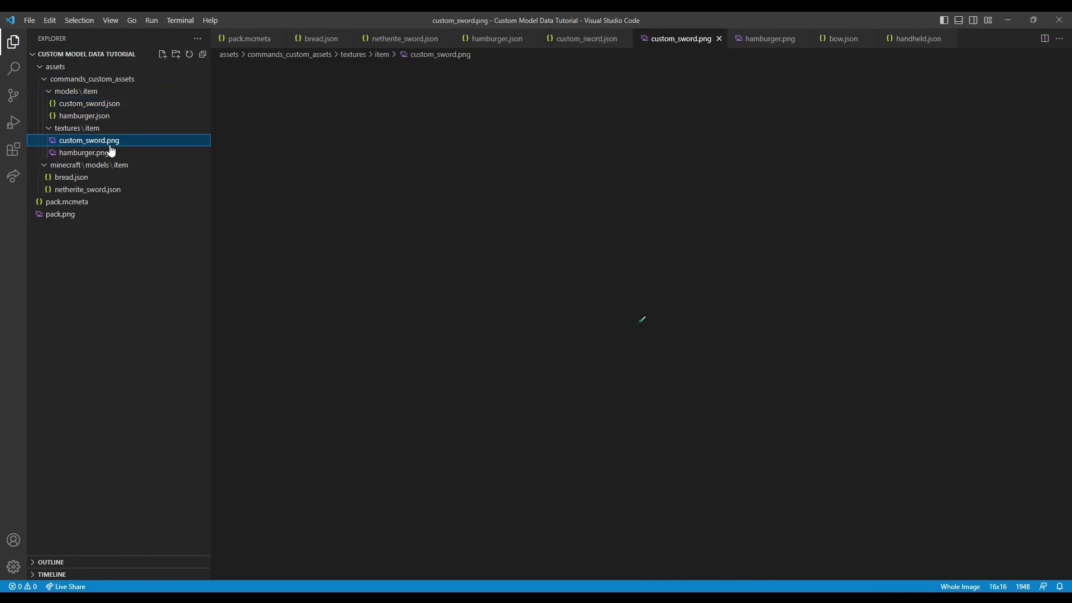
pyautogui.click(117, 190)
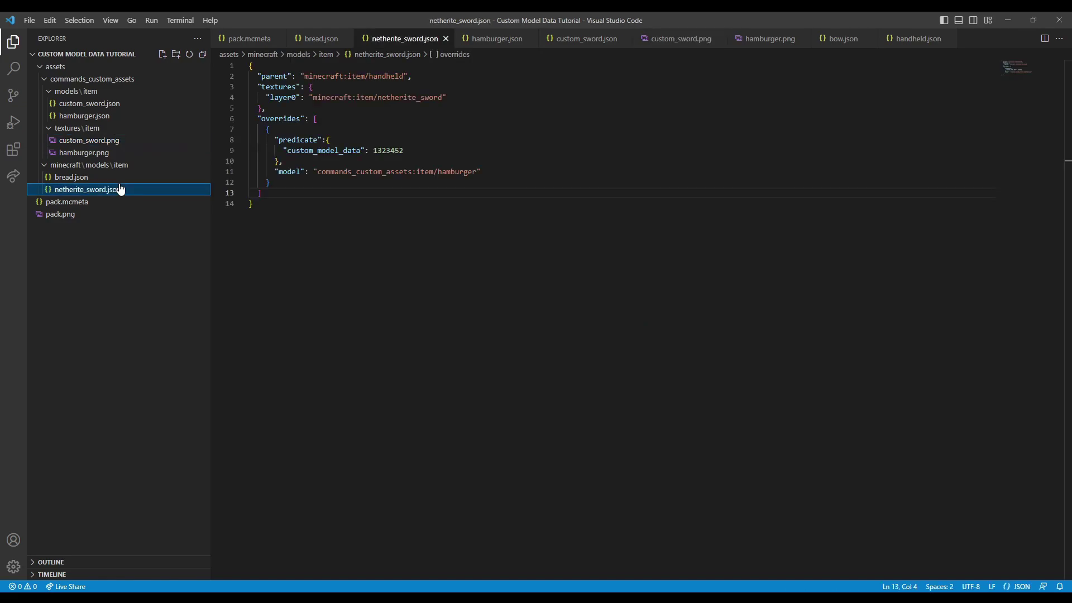
pyautogui.doubleClick(424, 153)
pyautogui.doubleClick(451, 171)
pyautogui.write('custom_sword')
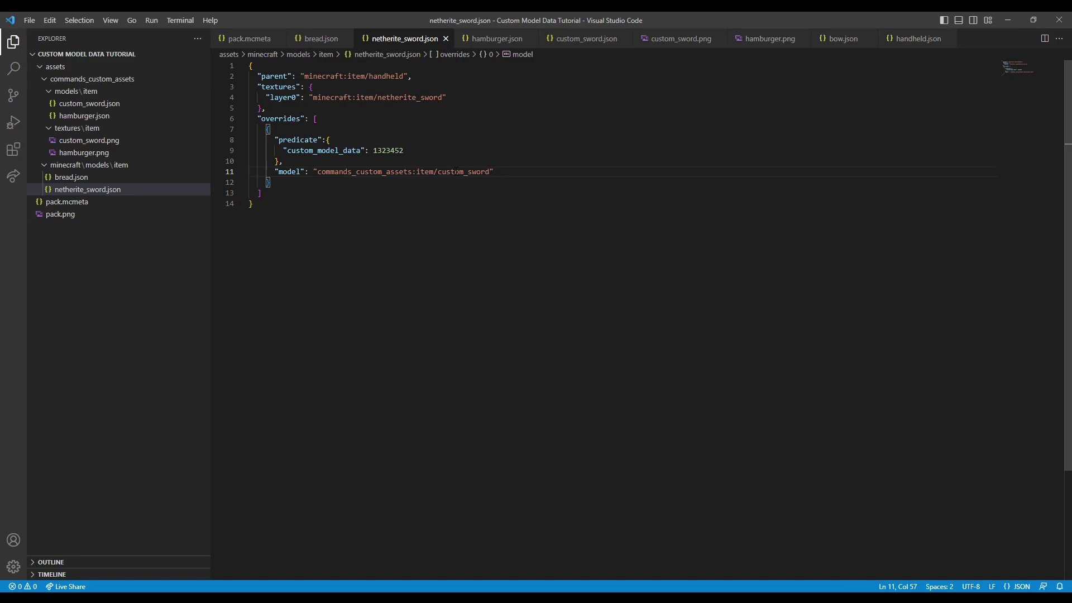
# - Reveal the custom_sword.png texture in File Explorer and open it in paint.net
pyautogui.click(154, 139)
pyautogui.click(156, 141)
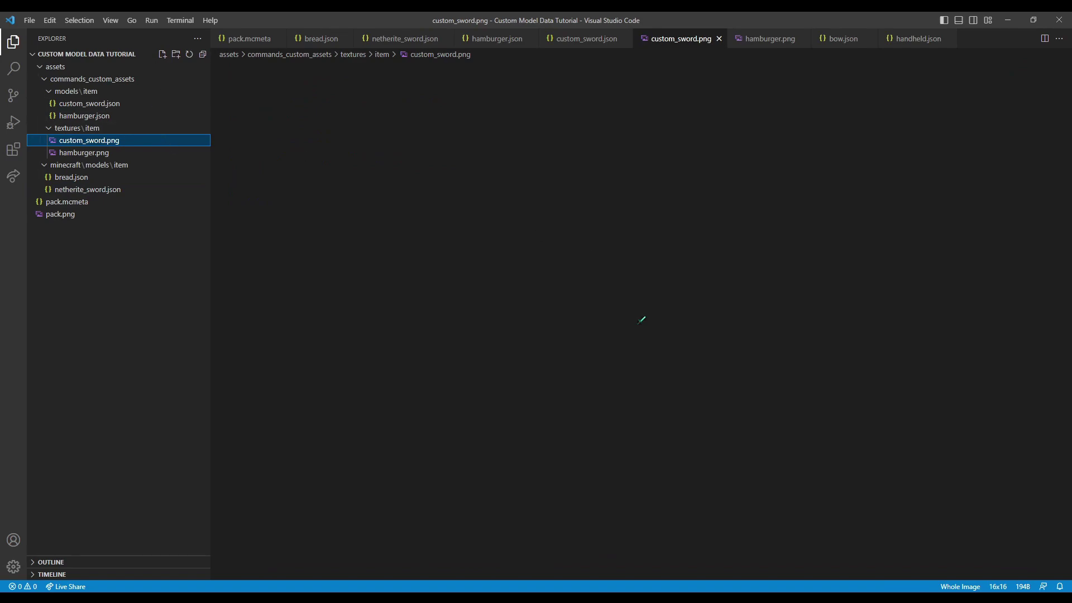
pyautogui.rightClick(68, 143)
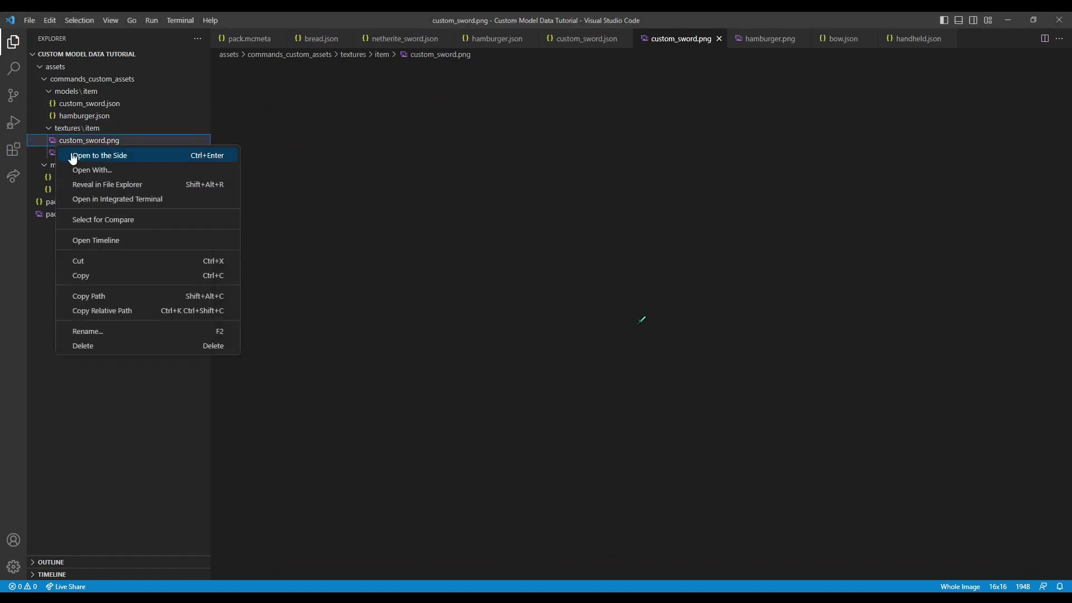
pyautogui.click(103, 183)
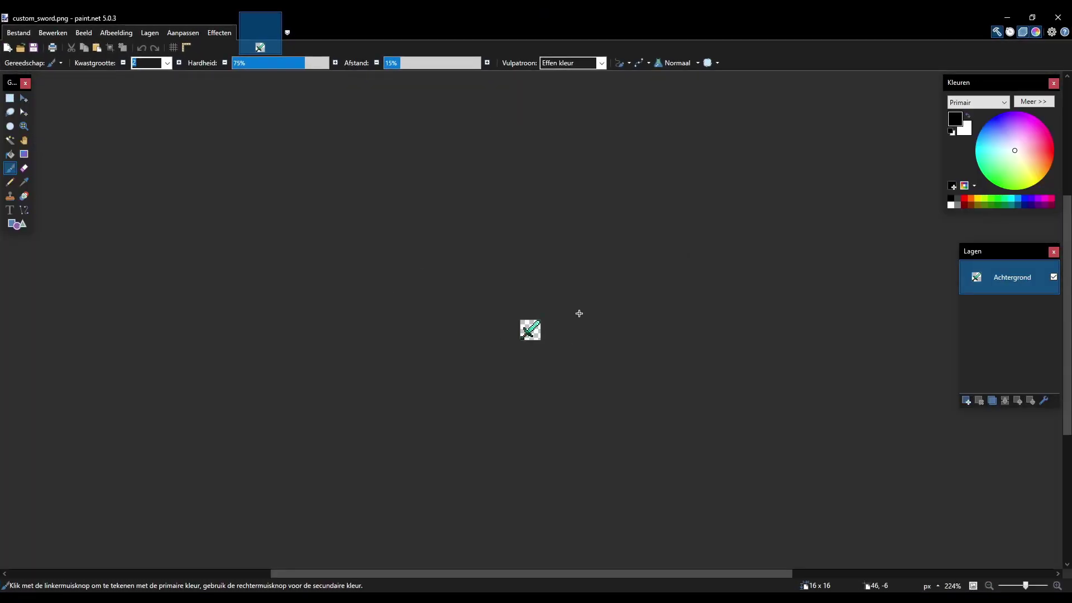
pyautogui.keyDown('ctrl'); pyautogui.scroll(8, 531, 326); pyautogui.keyUp('ctrl')
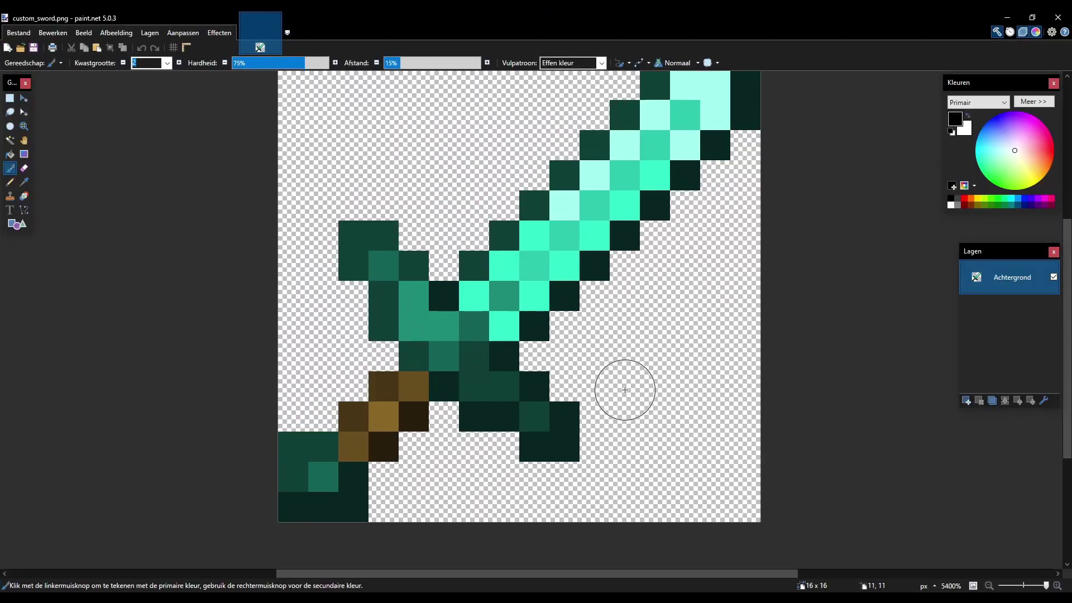
# - Select the 3 x 3 pixel area around the sword's brown handle and invert the selection
pyautogui.keyDown('ctrl'); pyautogui.scroll(-1, 647, 307); pyautogui.keyUp('ctrl')
pyautogui.press('s')
pyautogui.moveTo(505, 357)
pyautogui.mouseDown()
pyautogui.moveTo(473, 378)
pyautogui.moveTo(509, 405)
pyautogui.mouseUp()
pyautogui.keyDown('ctrl'); pyautogui.scroll(2, 486, 394); pyautogui.keyUp('ctrl')
pyautogui.hotkey('ctrl', 'i')
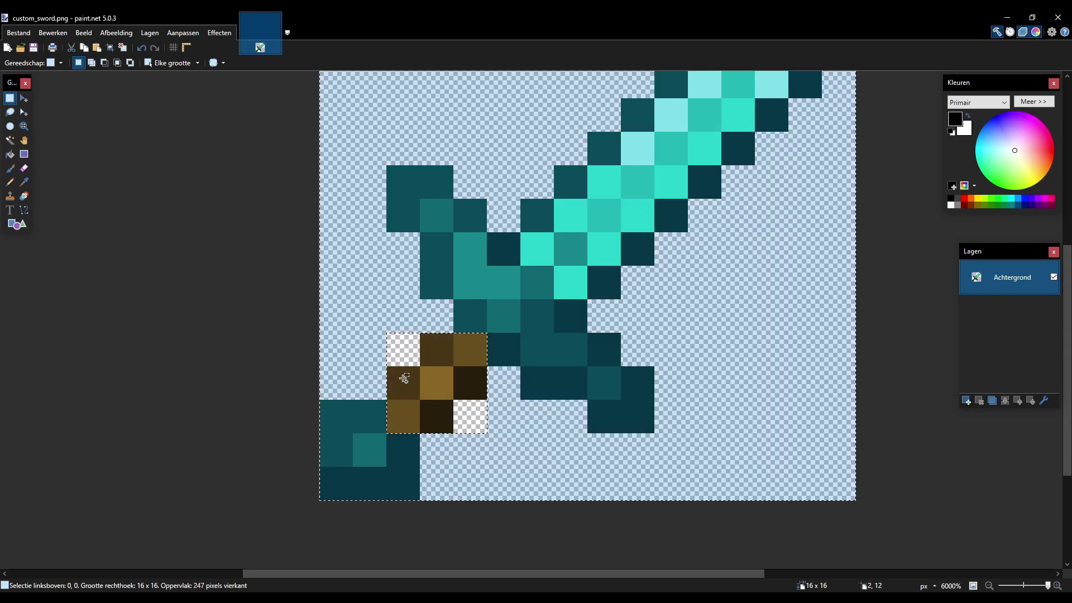
# - Shift the hue of the blade, guard and pommel to about -84 for a lime green colour, and clear the selection
pyautogui.keyDown('ctrl'); pyautogui.scroll(-2, 423, 348); pyautogui.keyUp('ctrl')
pyautogui.hotkey('ctrl', 'shift', 'u')
pyautogui.moveTo(510, 275); pyautogui.dragTo(734, 279)
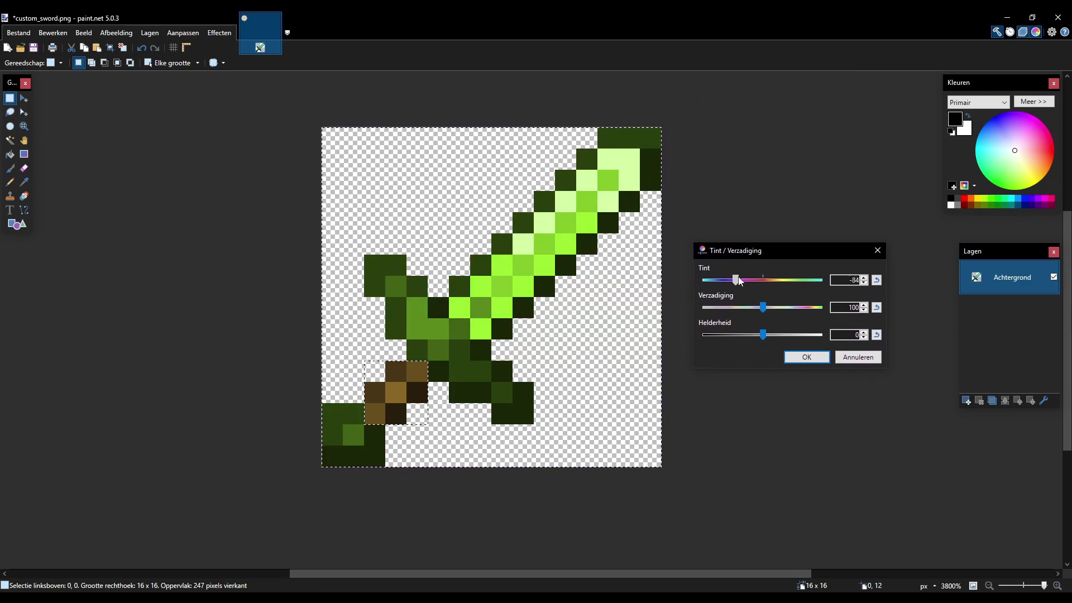
pyautogui.press('Return')
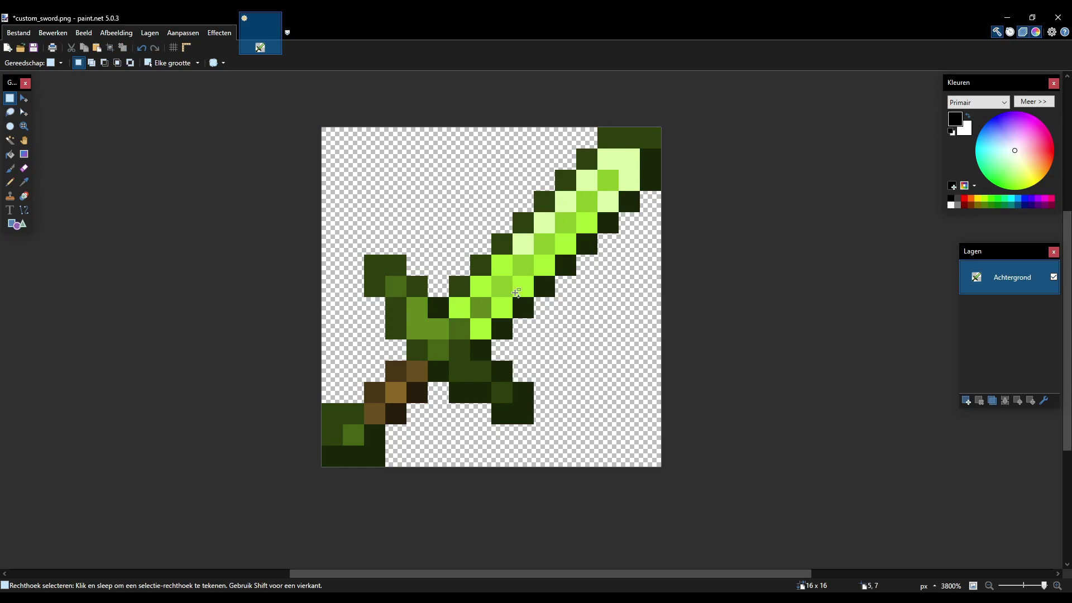
# - Check the recoloured sword and save custom_sword.png with the offered save settings
pyautogui.keyDown('ctrl'); pyautogui.scroll(-2, 544, 295); pyautogui.keyUp('ctrl')
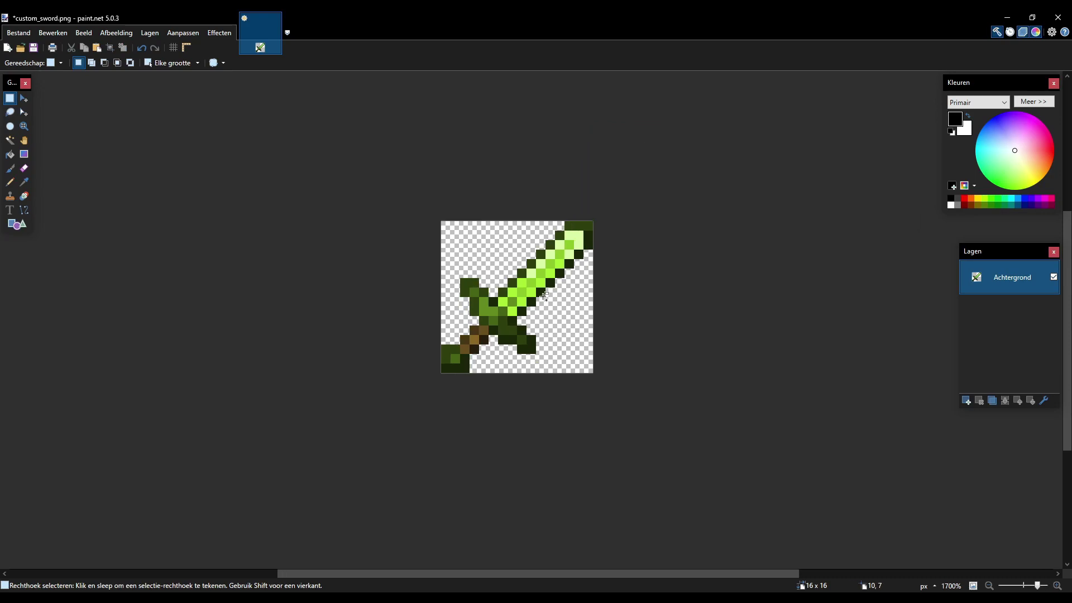
pyautogui.keyDown('ctrl'); pyautogui.scroll(2, 545, 296); pyautogui.keyUp('ctrl')
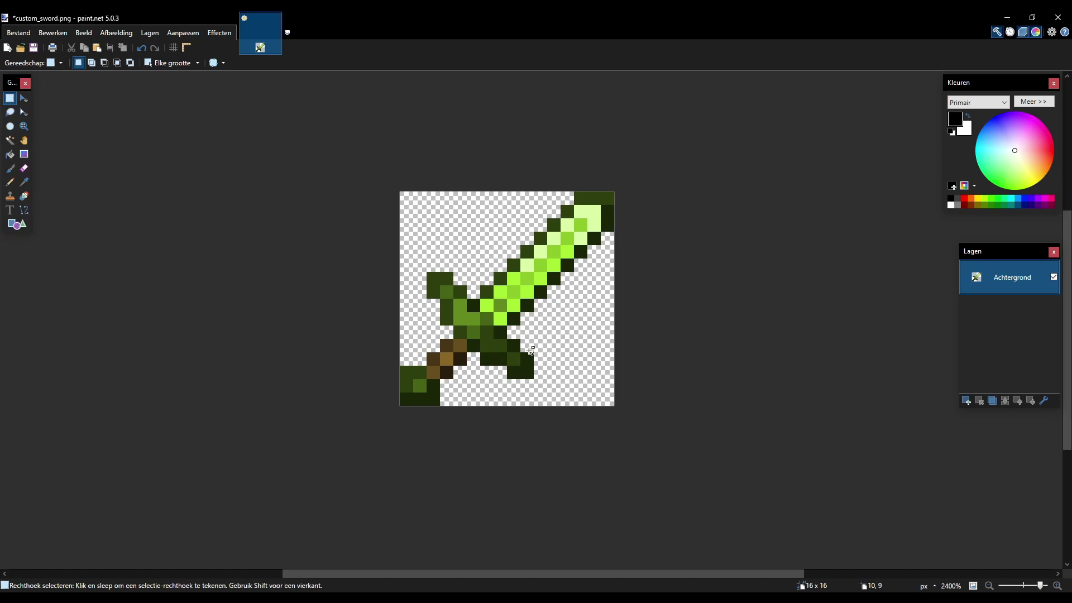
pyautogui.hotkey('ctrl', 's')
pyautogui.press('Return')
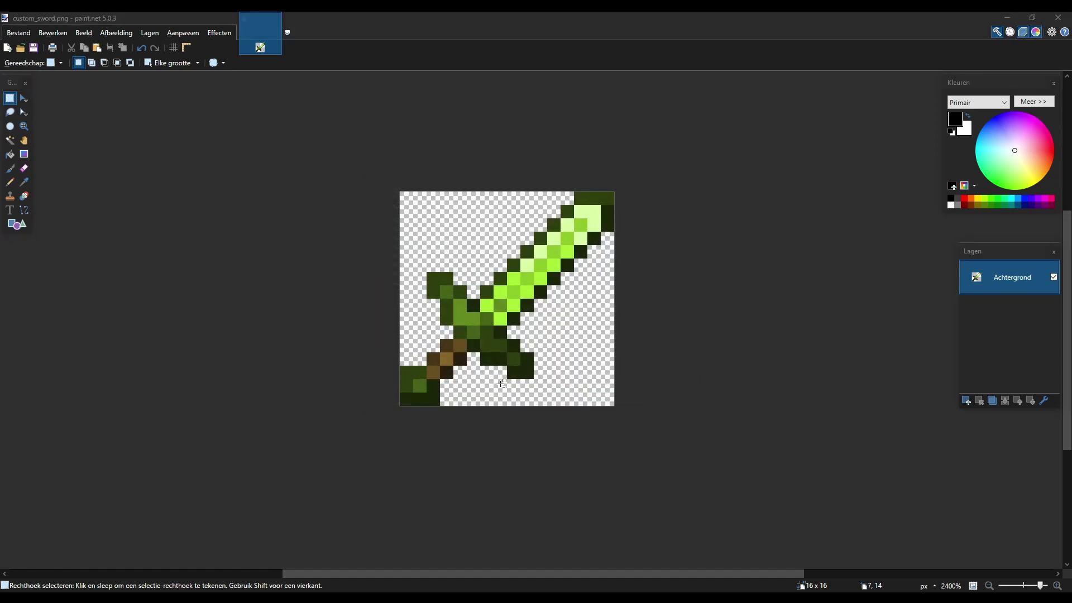
# - Switch to Visual Studio Code, inspect the saved custom_sword.png, and select the custom_model_data number in netherite_sword.json
pyautogui.hotkey('alt', 'Tab')
pyautogui.keyDown('ctrl'); pyautogui.scroll(7, 635, 313); pyautogui.keyUp('ctrl')
pyautogui.keyDown('ctrl'); pyautogui.scroll(10, 635, 316); pyautogui.keyUp('ctrl')
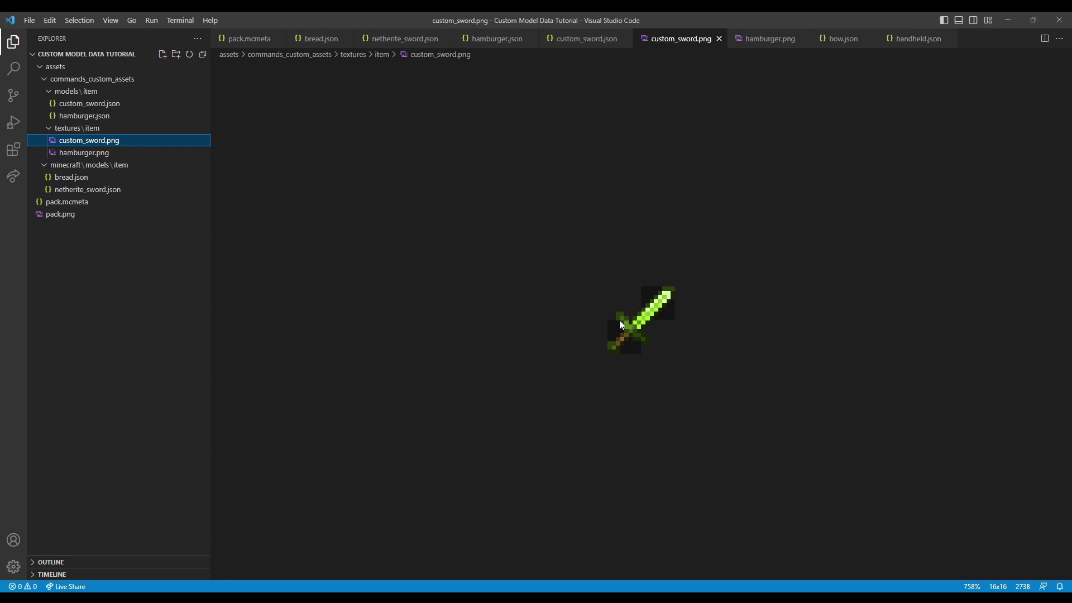
pyautogui.click(72, 189)
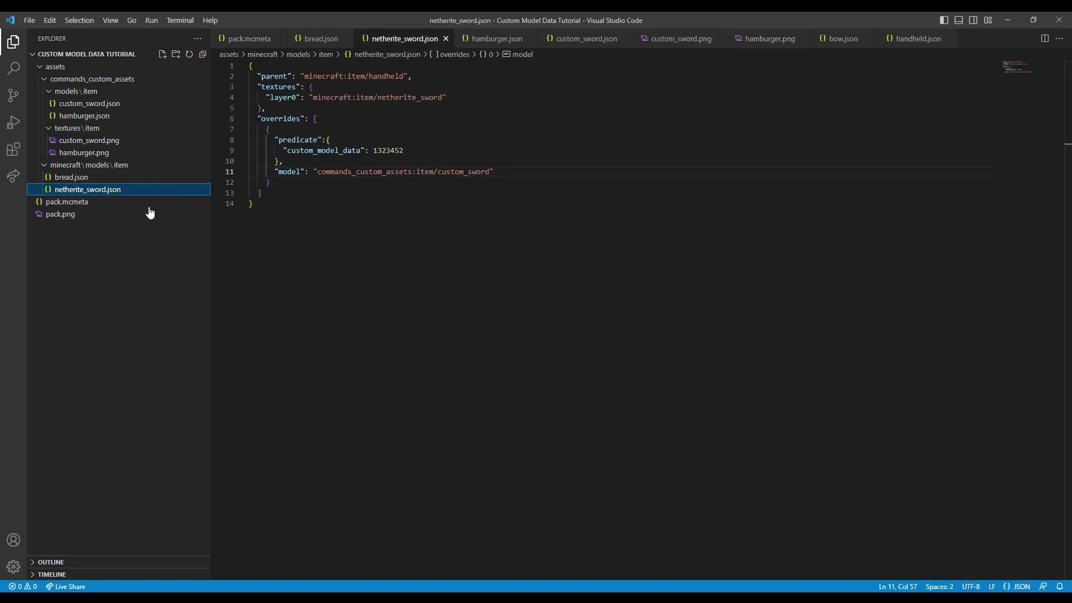
pyautogui.doubleClick(419, 148)
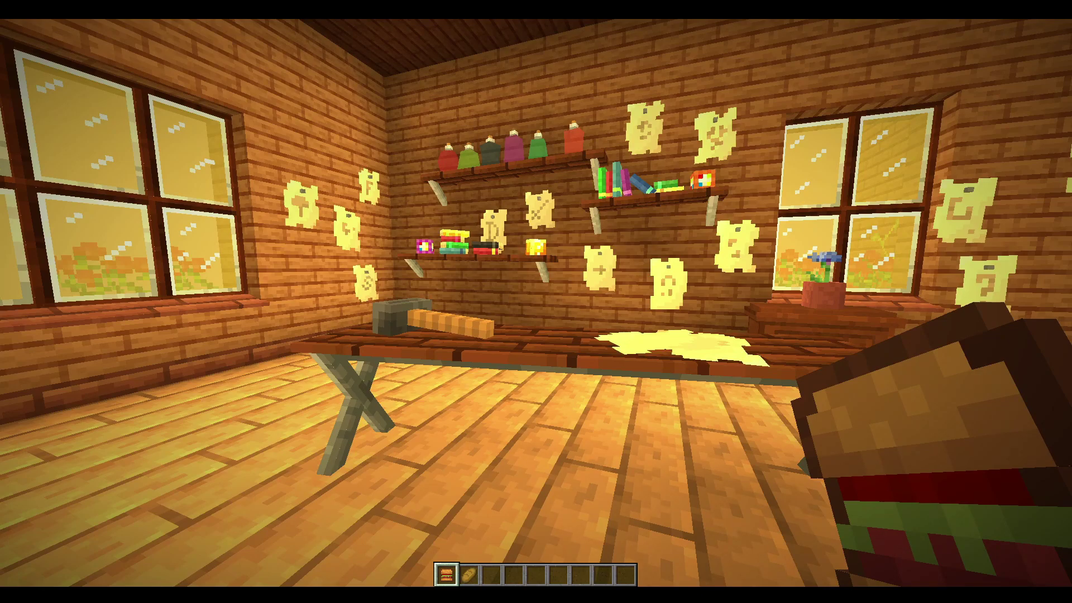
# - Switch to Minecraft, reload the resource packs, and give yourself a minecraft:netherite_sword with CustomModelData:1
pyautogui.hotkey('F3', 't')
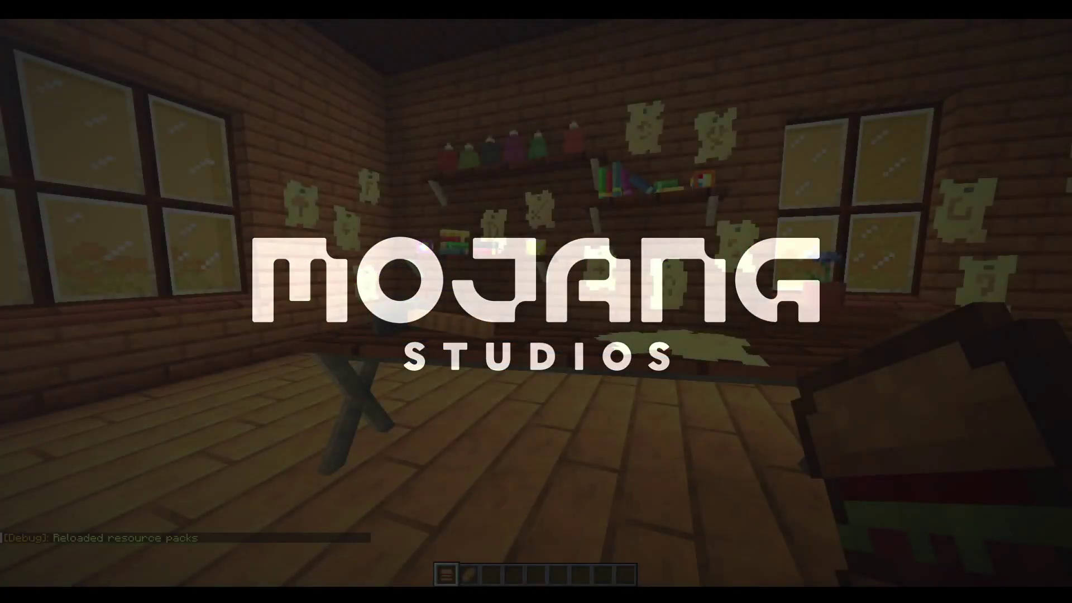
pyautogui.write('give')
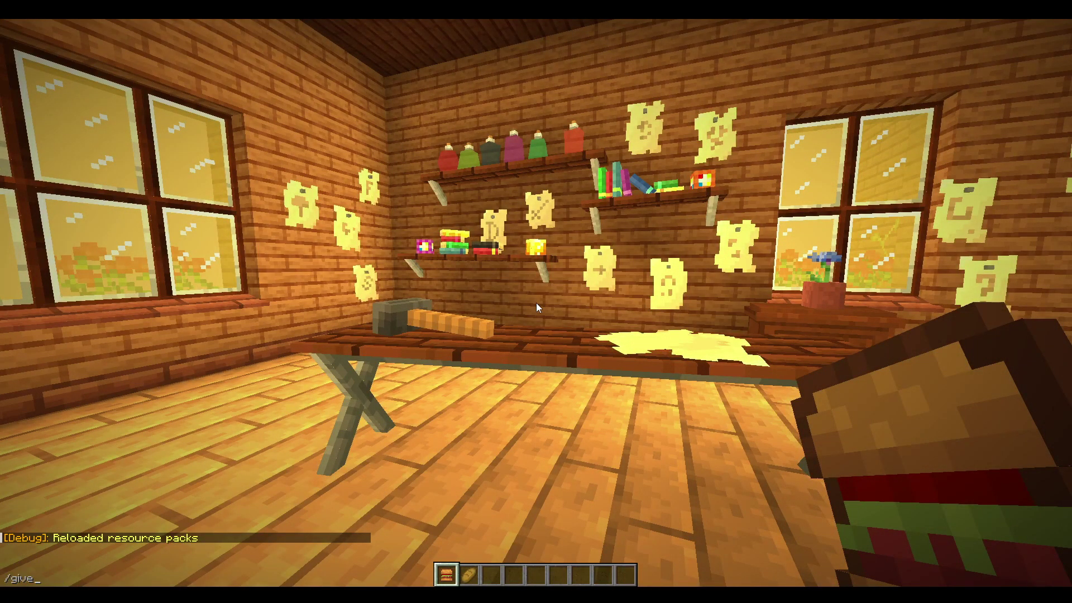
pyautogui.write(' @s minecraft:netherite_sw')
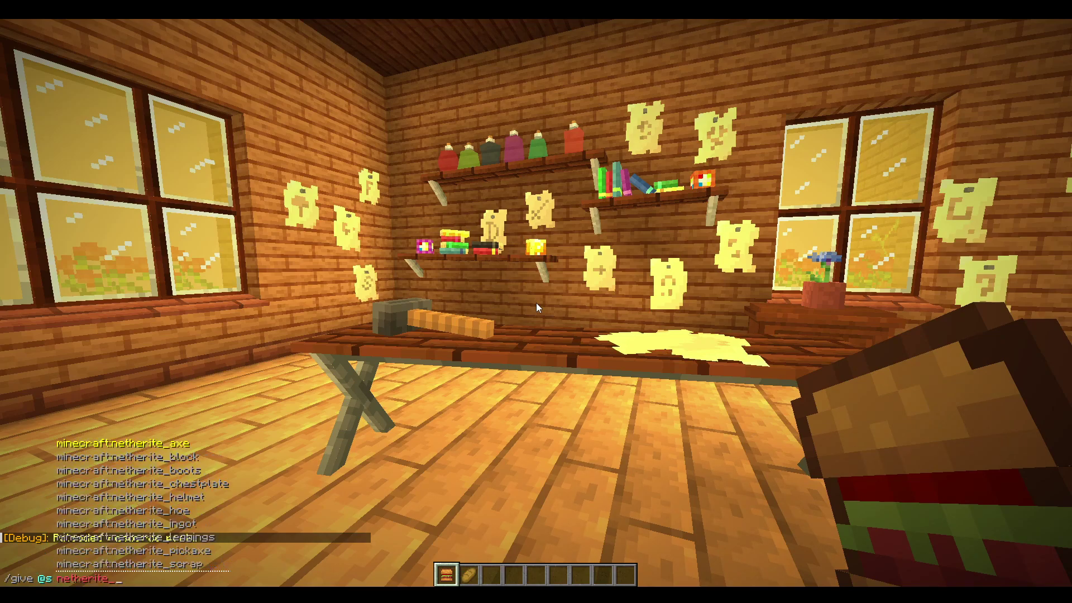
pyautogui.press('Tab')
pyautogui.write('{Cu')
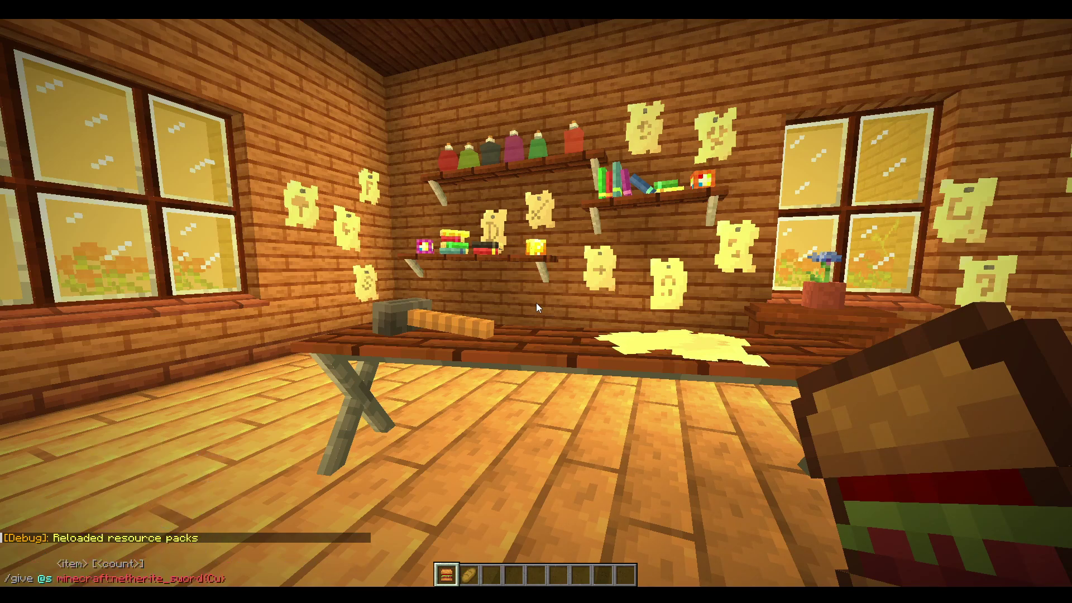
pyautogui.write('stomModelData:1}')
pyautogui.press('Return')
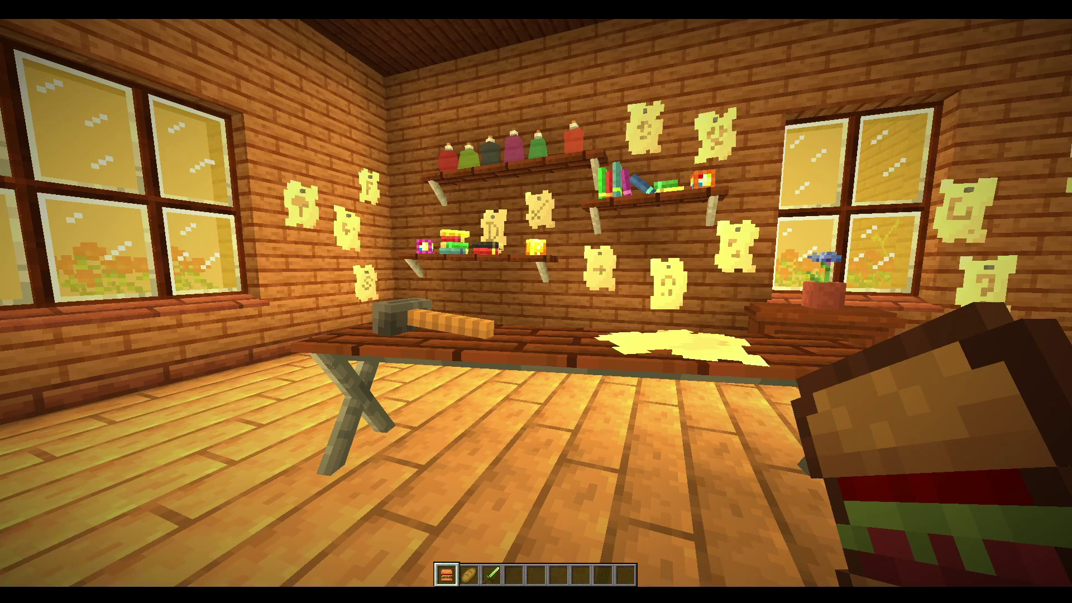
# - Hold the custom sword and add a regular netherite sword from the Combat items to the hotbar
pyautogui.press('3')
pyautogui.press('e')
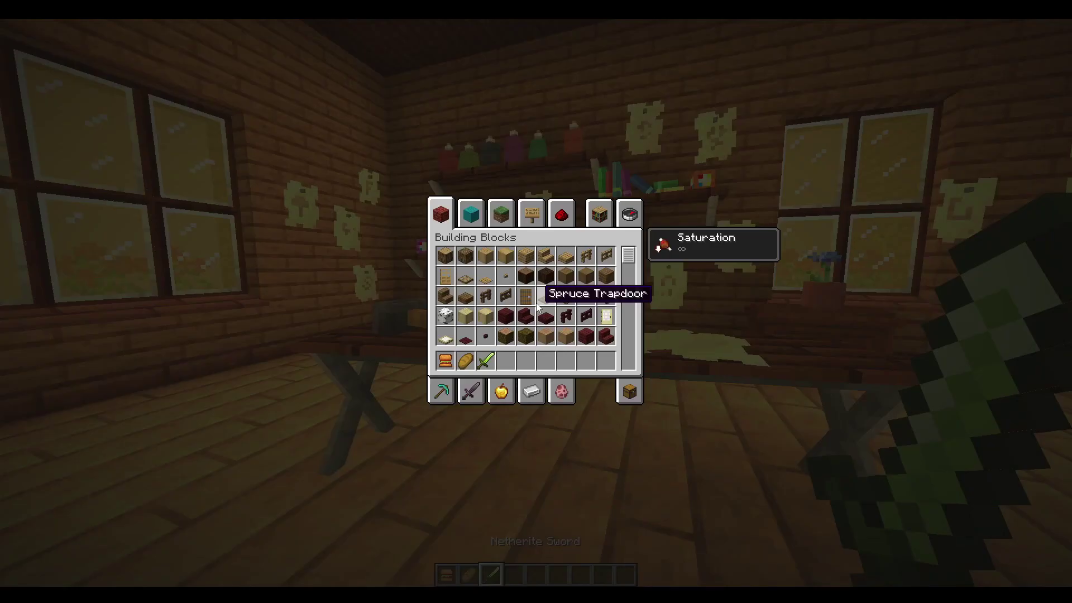
pyautogui.click(470, 391)
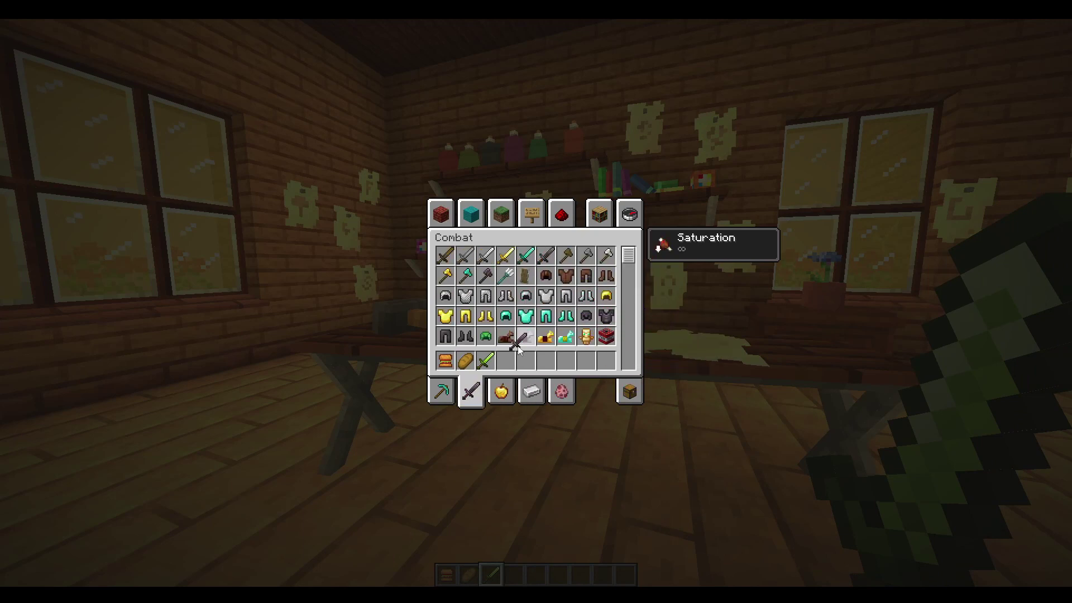
pyautogui.press('e')
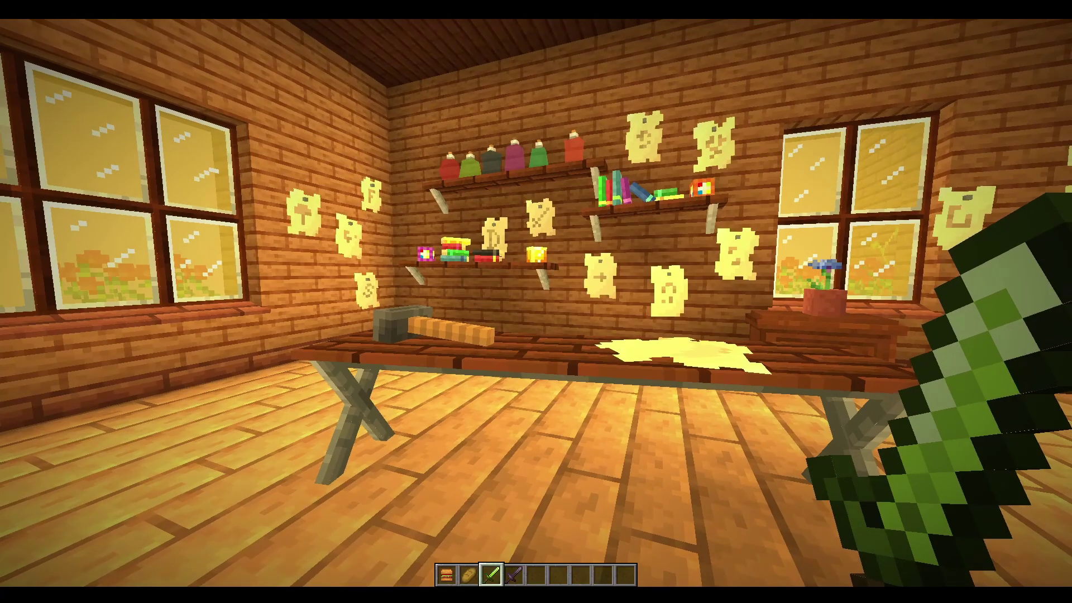
# - Compare how the hamburger, bread, custom sword and regular netherite sword look when held in the front-facing third-person view
pyautogui.press('F5')
pyautogui.press('F5')
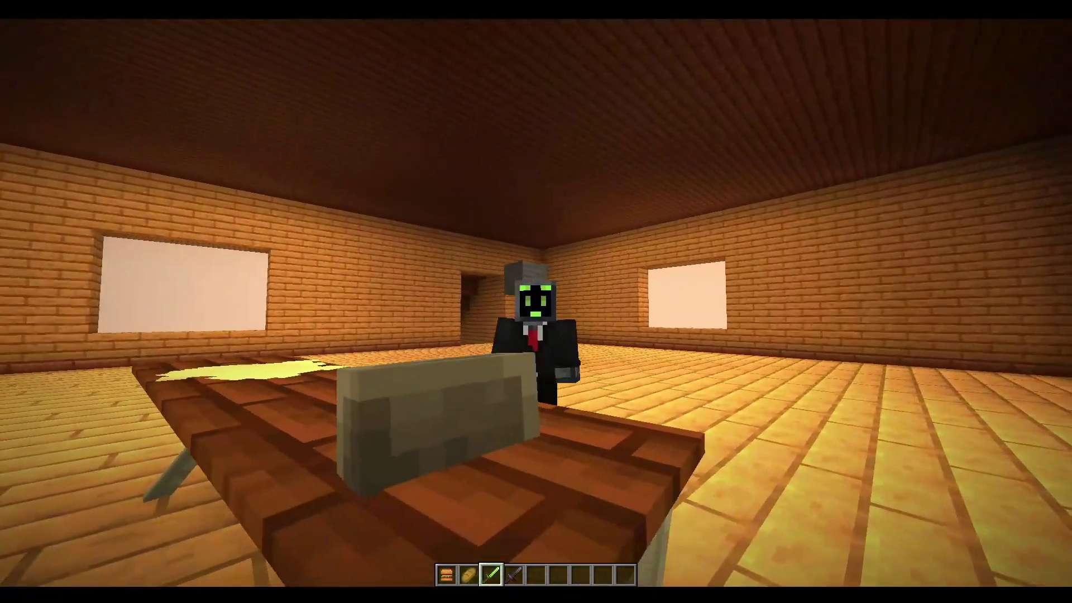
pyautogui.press('1')
pyautogui.hotkey('F3', 't')
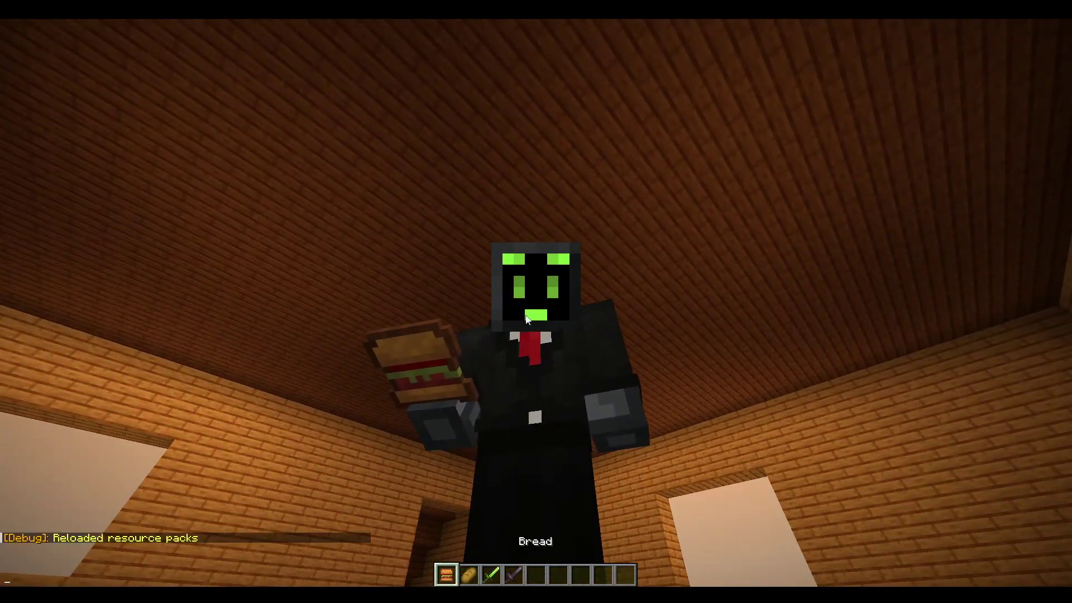
pyautogui.press('2')
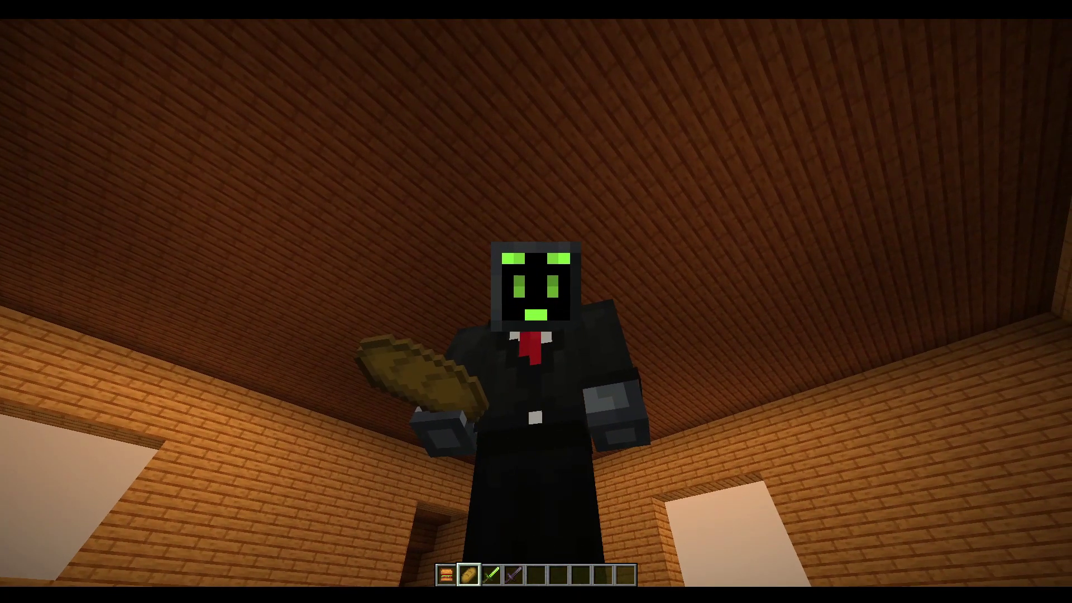
pyautogui.press('1')
pyautogui.press('2')
pyautogui.press('3')
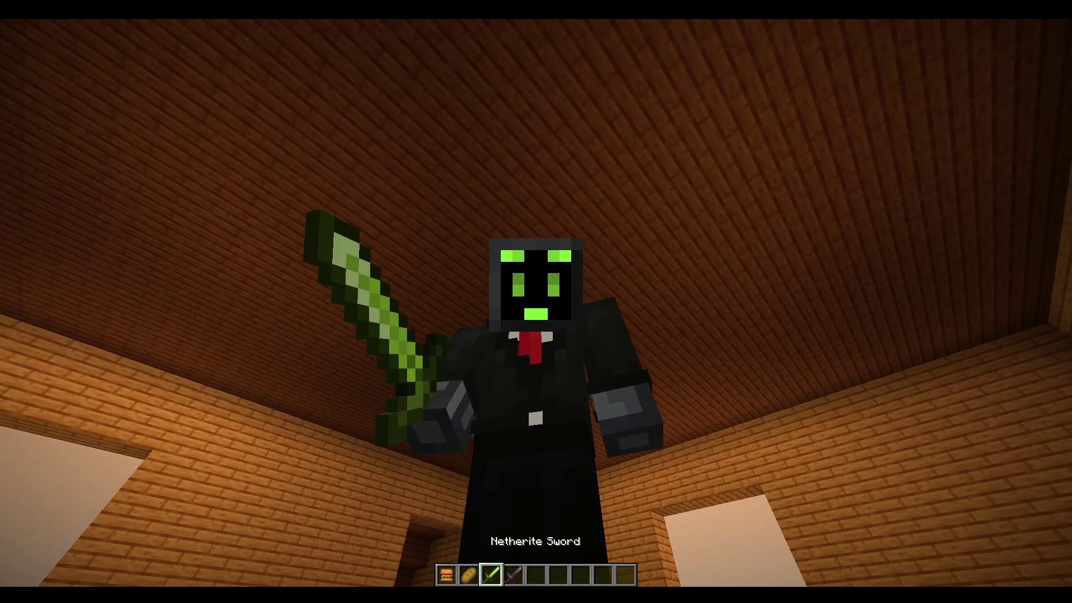
pyautogui.press('4')
pyautogui.press('3')
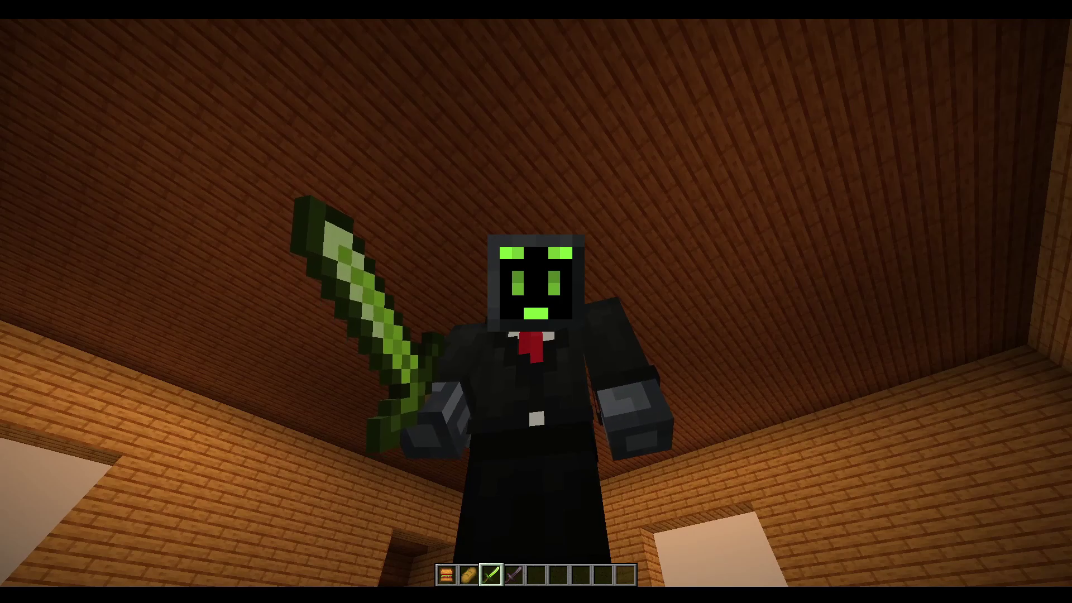
pyautogui.press('F5')
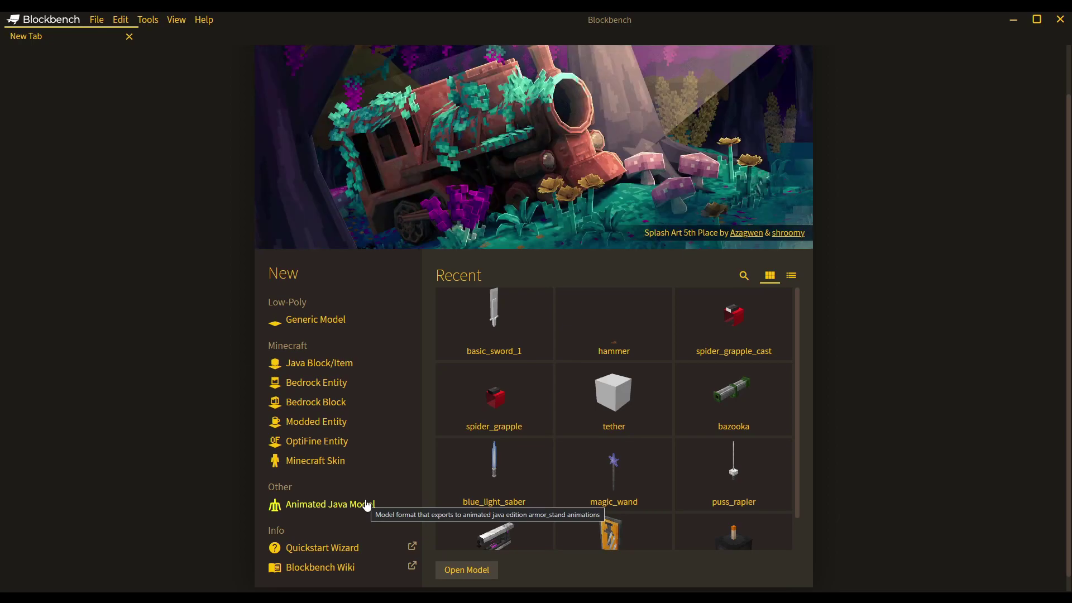
# - Switch to Blockbench and create a new Java Block/Item model
pyautogui.click(269, 370)
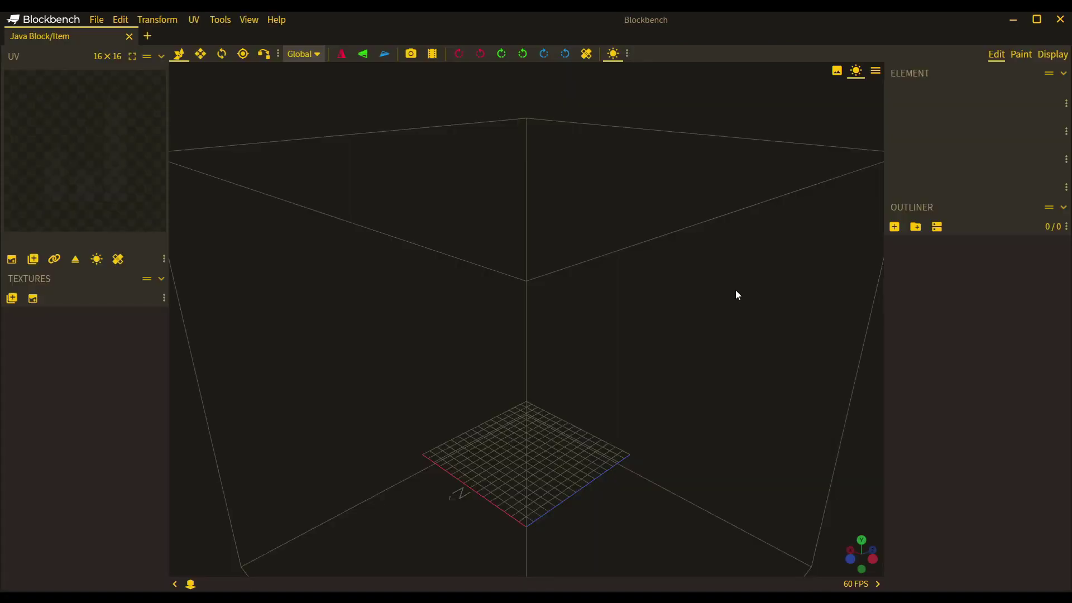
# - Stretch a new cube to the model limits with positions -99 and sizes 99, and set its third-person display scale to 4 and Y translation to 80
pyautogui.hotkey('ctrl', 'n')
pyautogui.click(905, 104)
pyautogui.write('-99')
pyautogui.click(943, 105)
pyautogui.write('-99')
pyautogui.click(987, 104)
pyautogui.write('-99')
pyautogui.click(906, 132)
pyautogui.write('99')
pyautogui.click(946, 132)
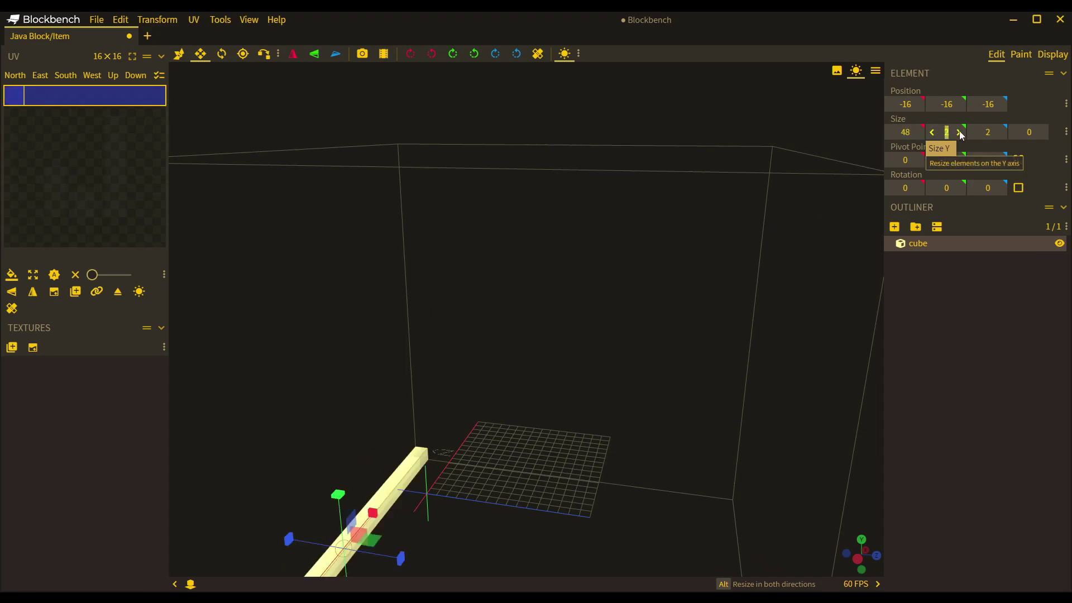
pyautogui.write('99')
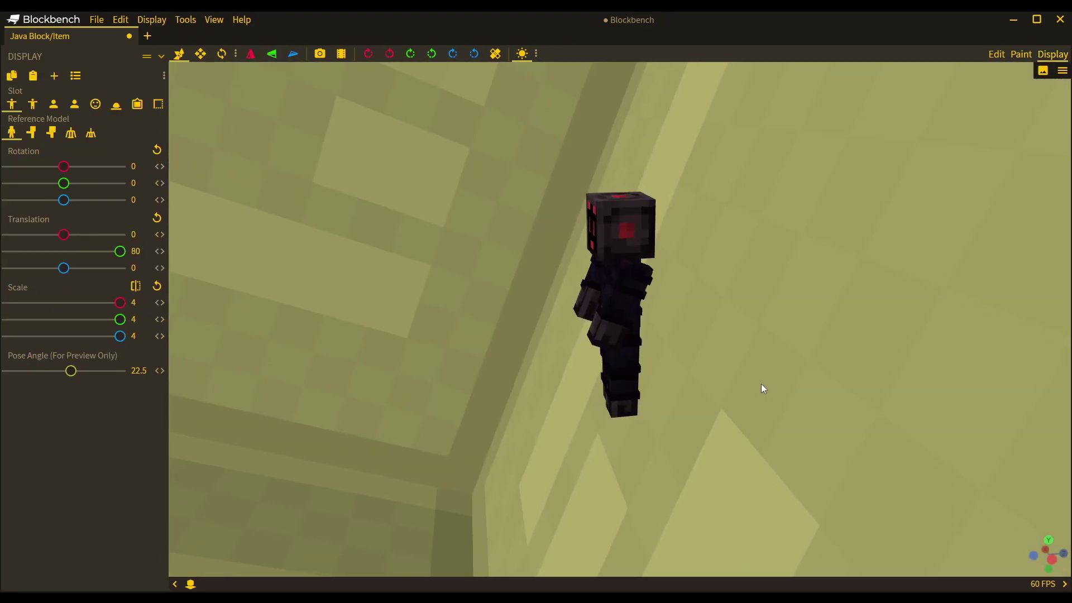
pyautogui.moveTo(761, 384); pyautogui.dragTo(1000, 338)
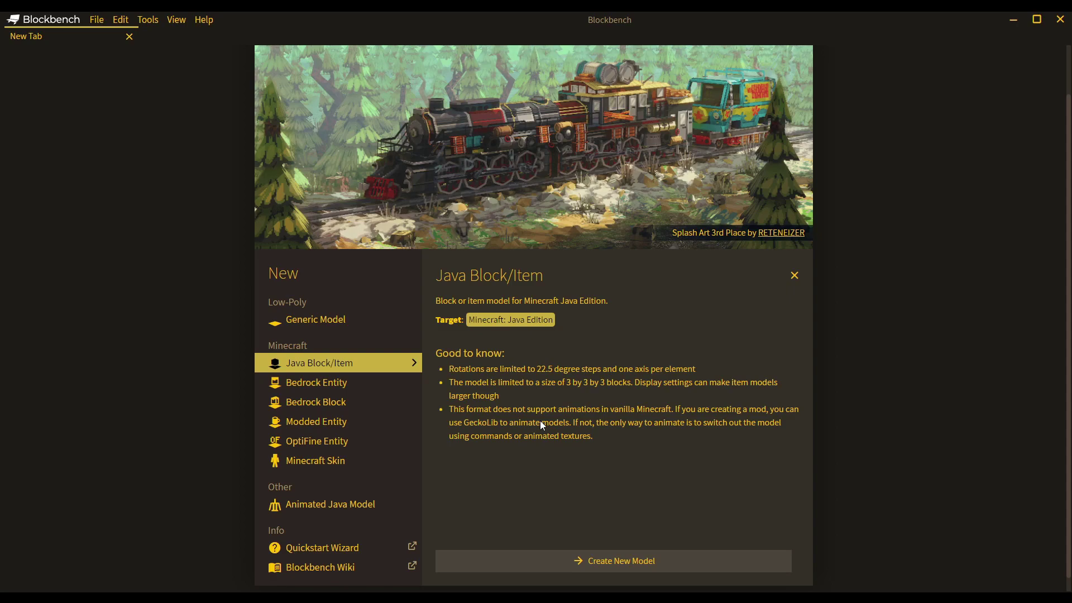
# - Create a new Java Block/Item model with the default project settings and add a cube to it
pyautogui.click(553, 574)
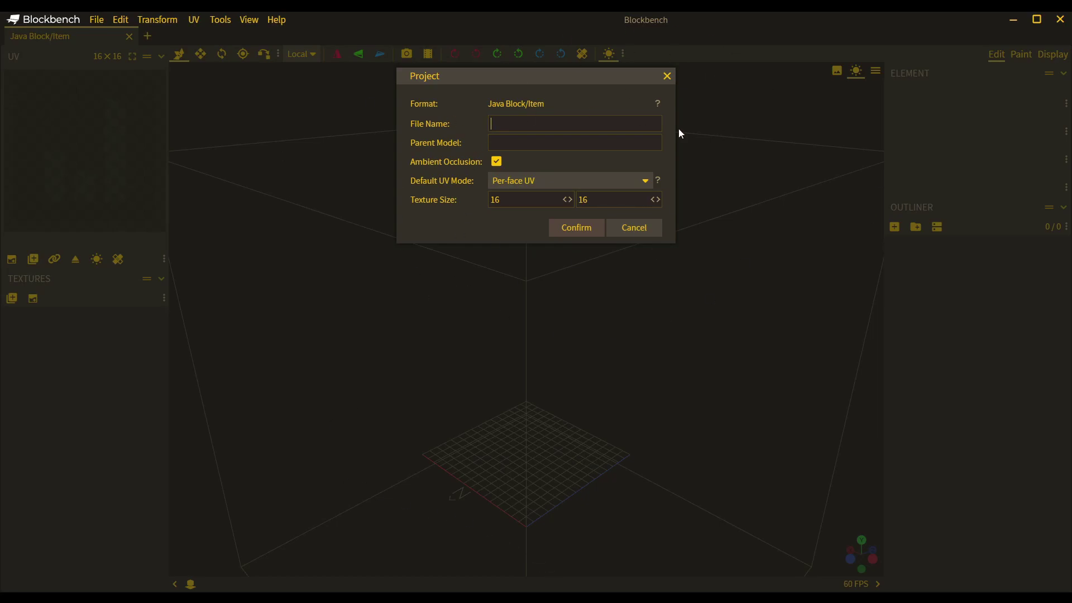
pyautogui.click(340, 316)
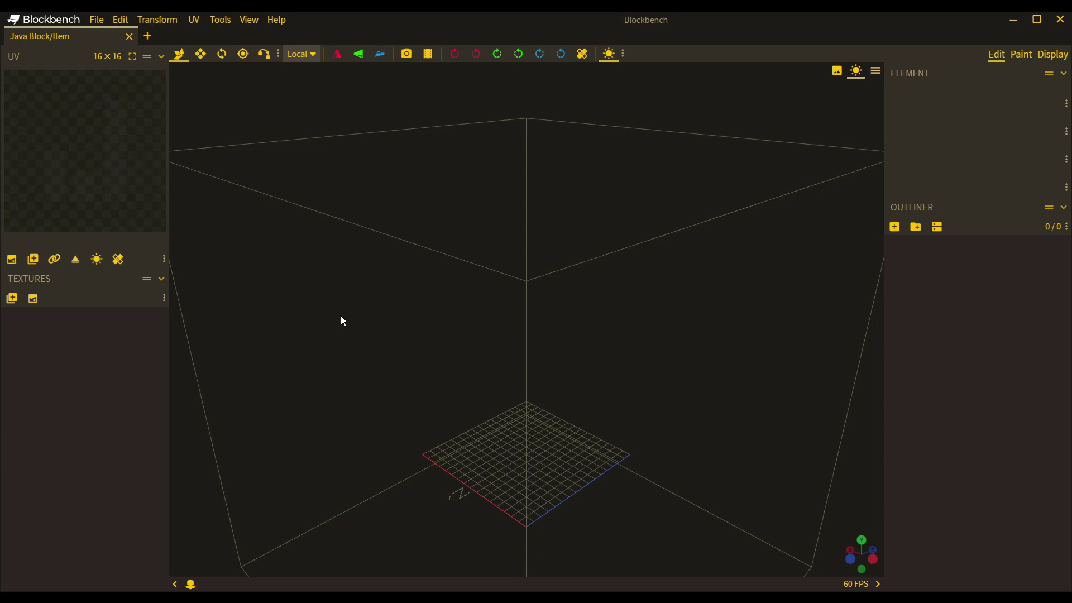
pyautogui.click(895, 227)
pyautogui.moveTo(482, 454); pyautogui.dragTo(474, 474)
pyautogui.moveTo(581, 454); pyautogui.dragTo(521, 487)
pyautogui.press('s')
pyautogui.moveTo(532, 430); pyautogui.dragTo(502, 407)
pyautogui.press('v')
pyautogui.press('s')
pyautogui.press('v')
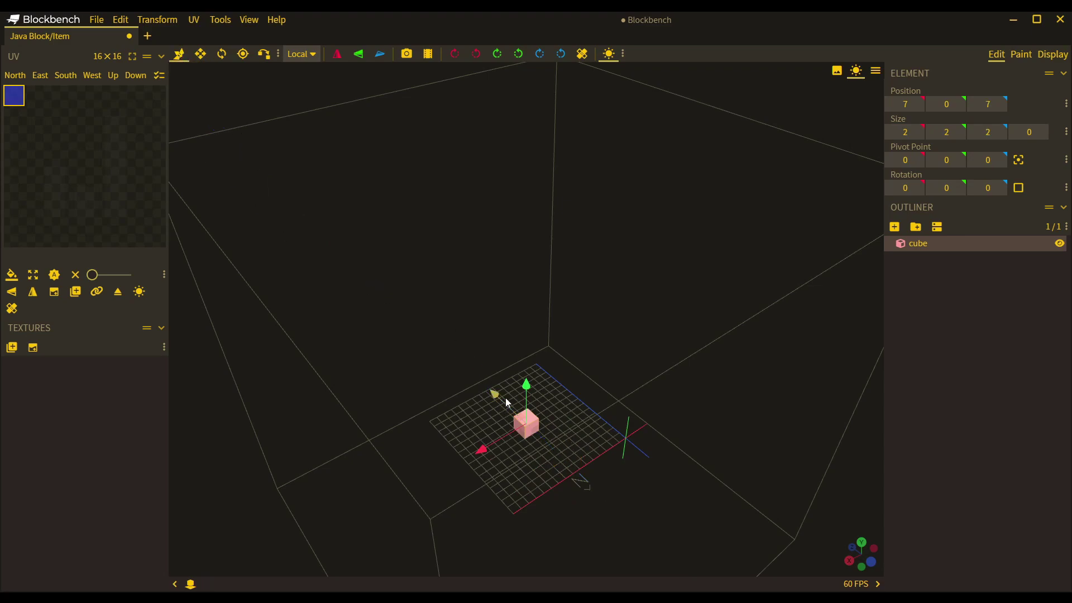
# - Resize the cube upward along the Y axis to a height of 5
pyautogui.moveTo(501, 445); pyautogui.dragTo(425, 337)
pyautogui.click(200, 54)
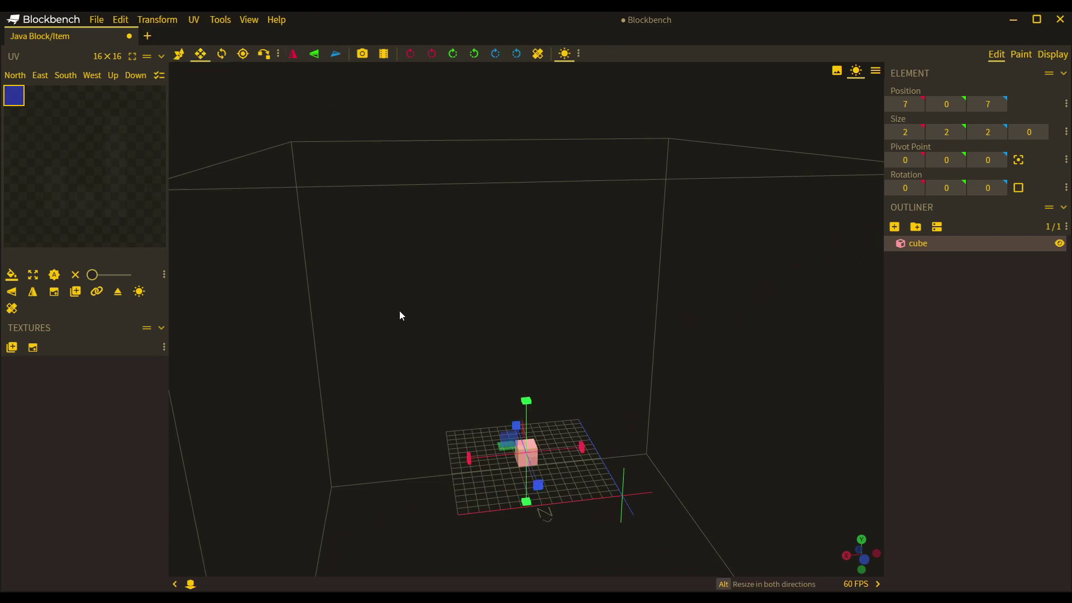
pyautogui.moveTo(520, 409); pyautogui.dragTo(519, 389)
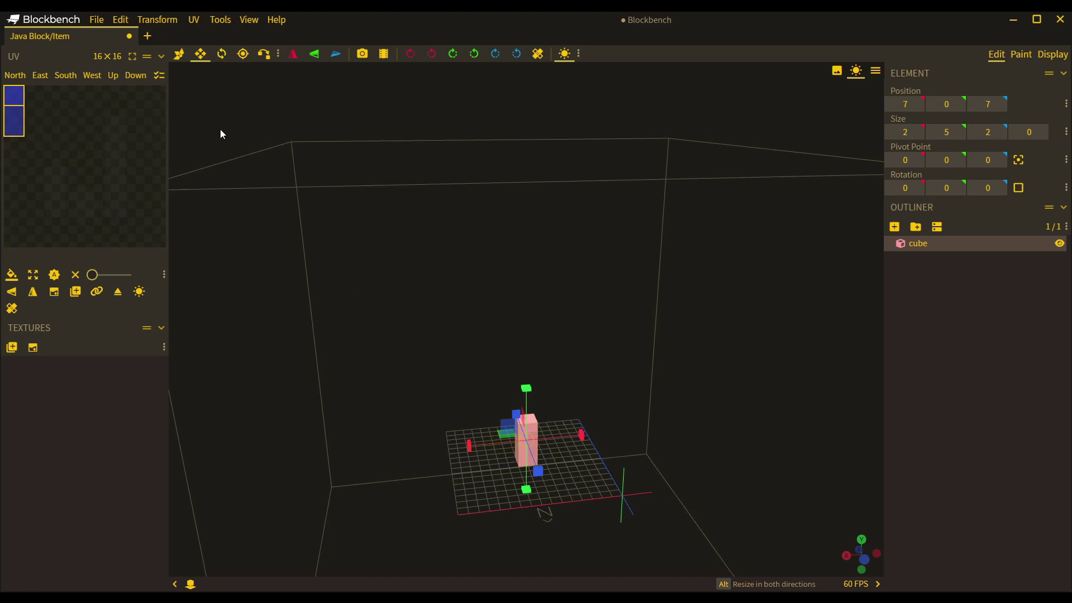
# - Center the pivot point on the cube for rotating
pyautogui.click(223, 55)
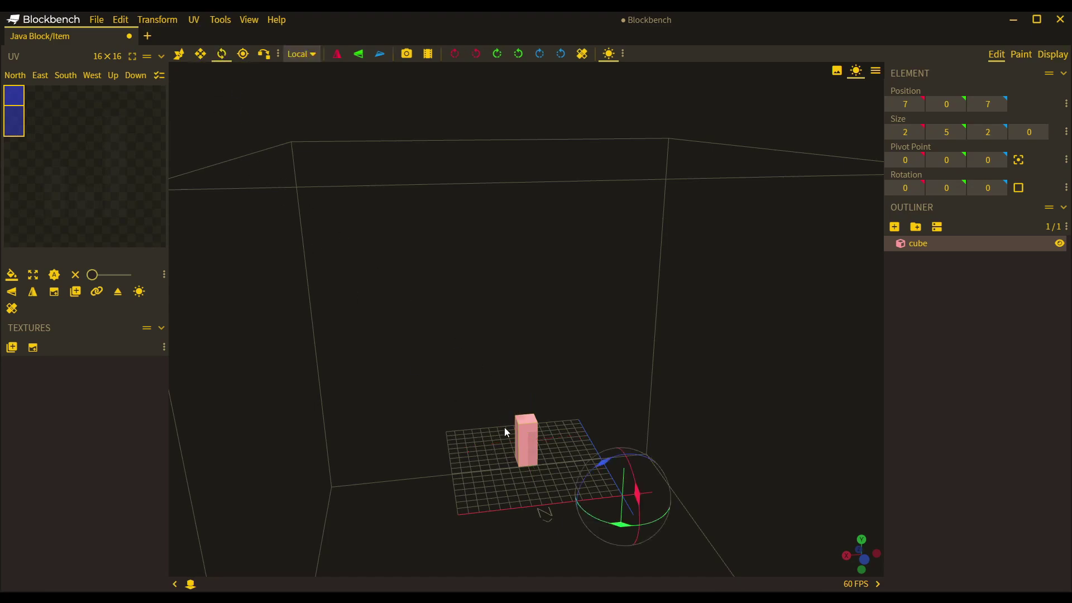
pyautogui.click(1018, 160)
pyautogui.moveTo(613, 386); pyautogui.dragTo(576, 363)
# - Try rotating the cube 22.5 degrees around the Z axis and return its rotation to 0
pyautogui.moveTo(554, 425); pyautogui.dragTo(576, 433)
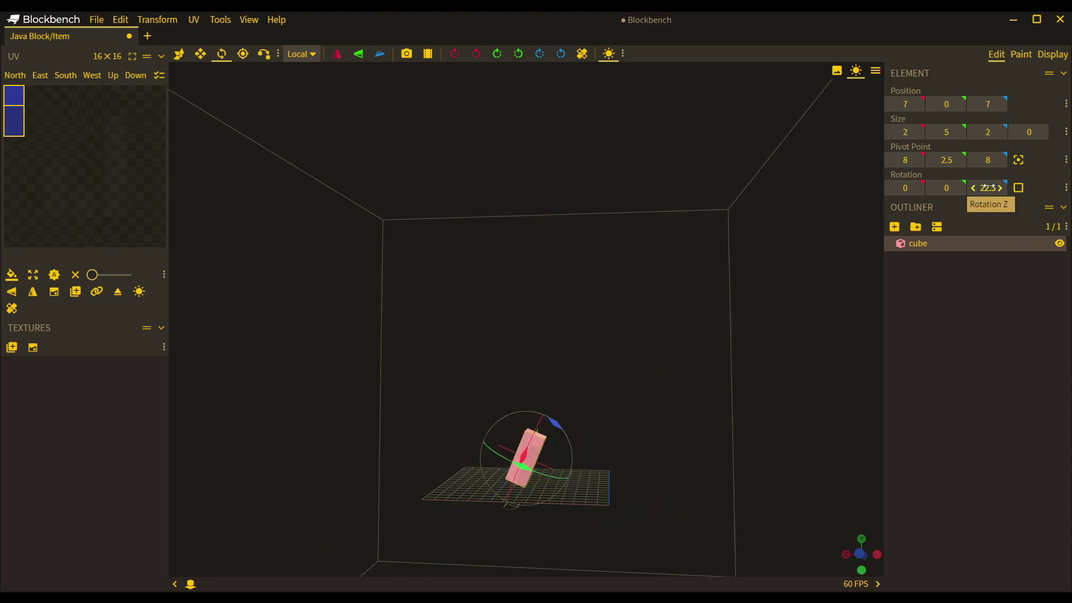
pyautogui.moveTo(647, 407); pyautogui.dragTo(617, 410)
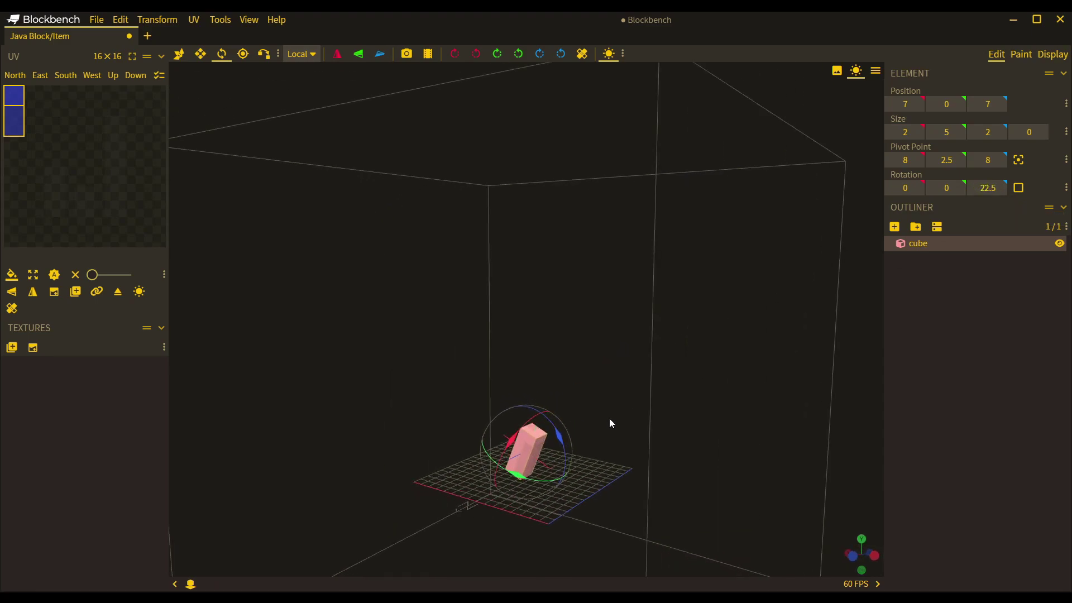
pyautogui.moveTo(497, 476)
pyautogui.mouseDown()
pyautogui.moveTo(488, 470)
pyautogui.moveTo(514, 474)
pyautogui.mouseUp()
pyautogui.moveTo(562, 448); pyautogui.dragTo(512, 473)
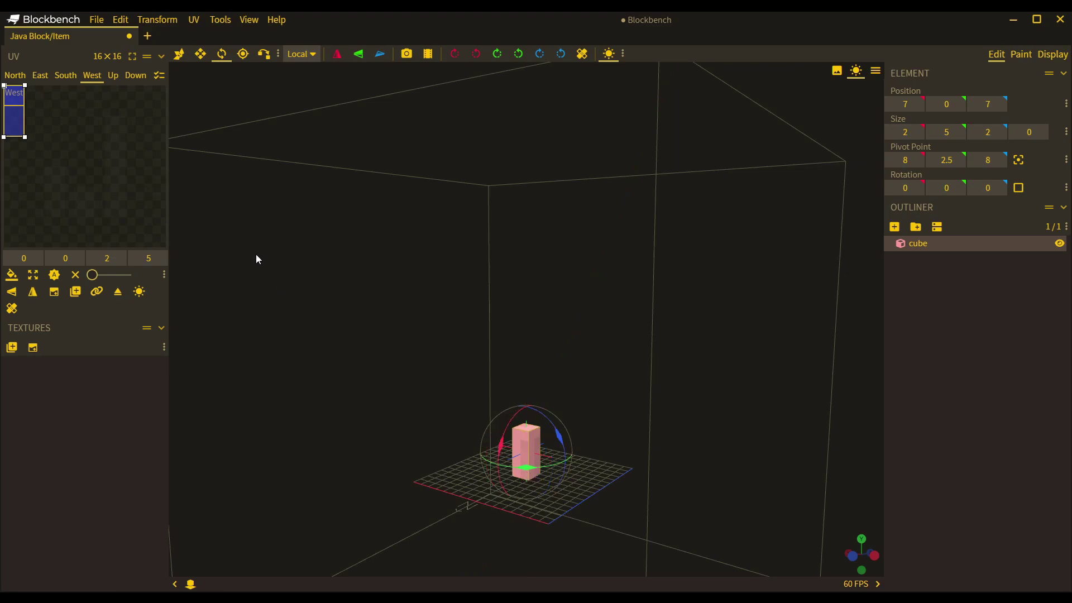
# - Try moving the cube's pivot point along the X axis to 4 and return it to 8
pyautogui.click(242, 54)
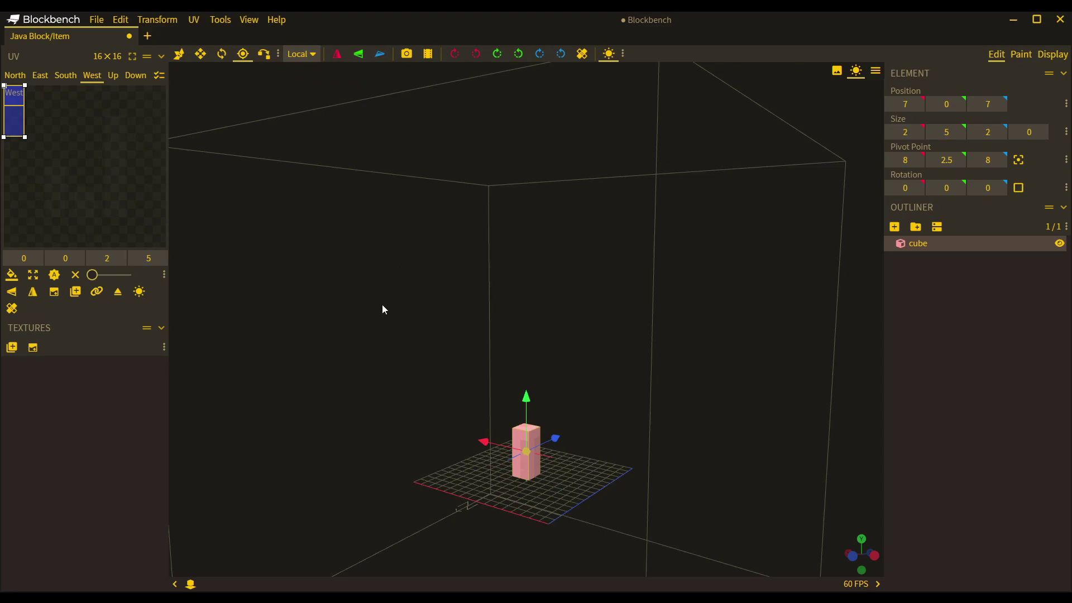
pyautogui.moveTo(384, 304); pyautogui.dragTo(467, 353)
pyautogui.moveTo(485, 447); pyautogui.dragTo(555, 439)
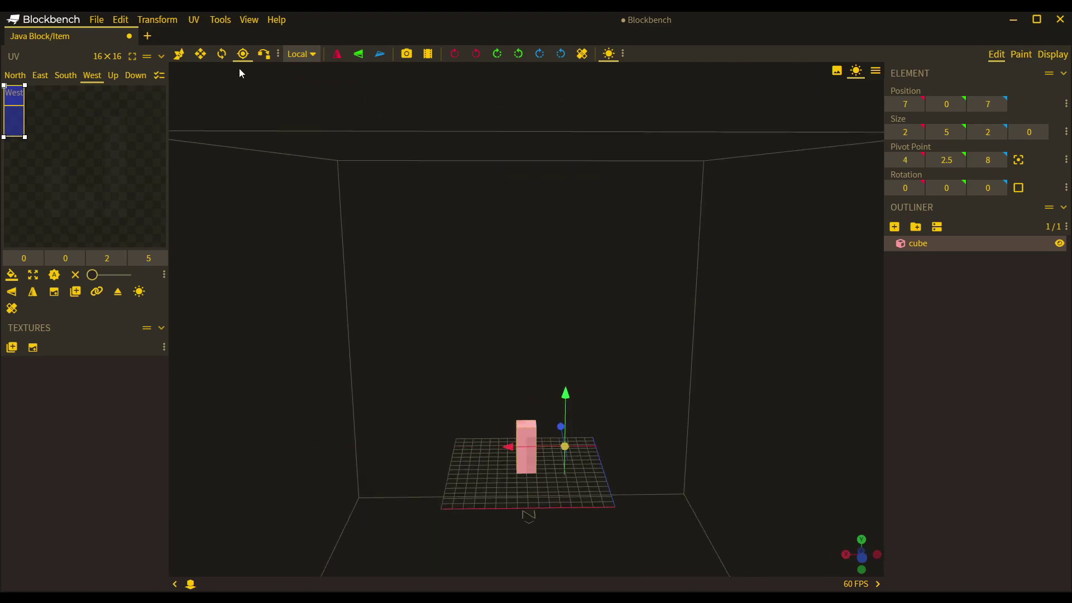
pyautogui.moveTo(501, 446); pyautogui.dragTo(476, 446)
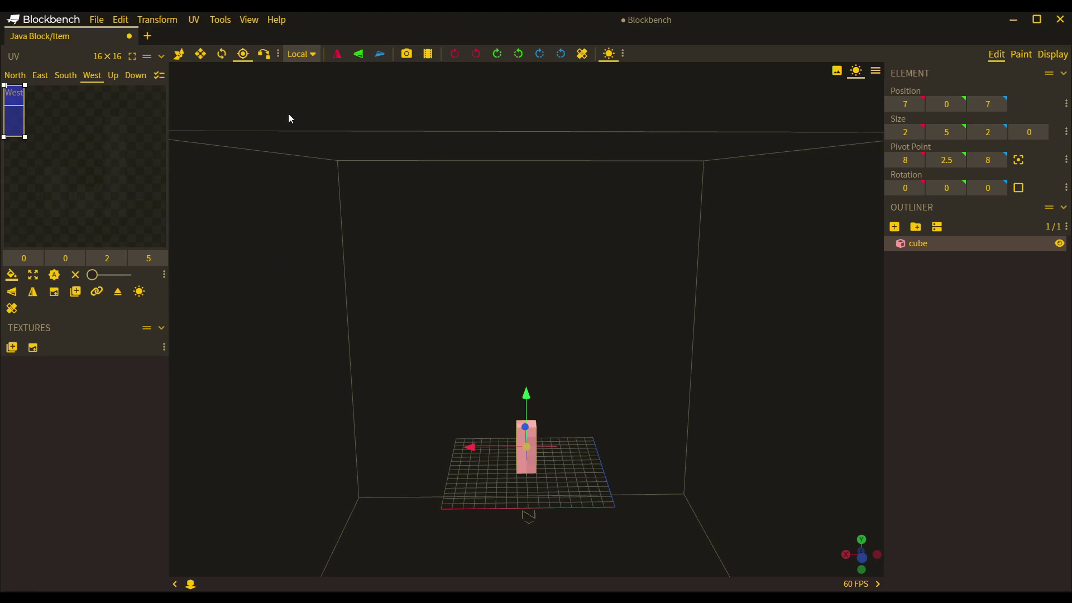
pyautogui.moveTo(371, 411); pyautogui.dragTo(357, 460)
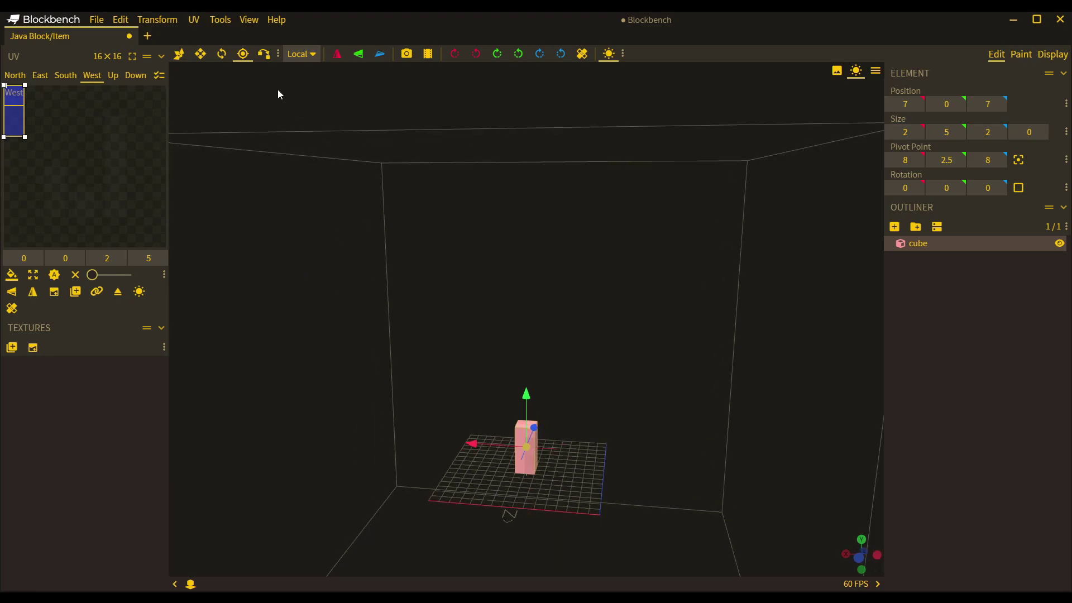
# - Duplicate the cube and move the copy along the X axis to position 2
pyautogui.moveTo(385, 246); pyautogui.dragTo(430, 309)
pyautogui.hotkey('ctrl', 'd')
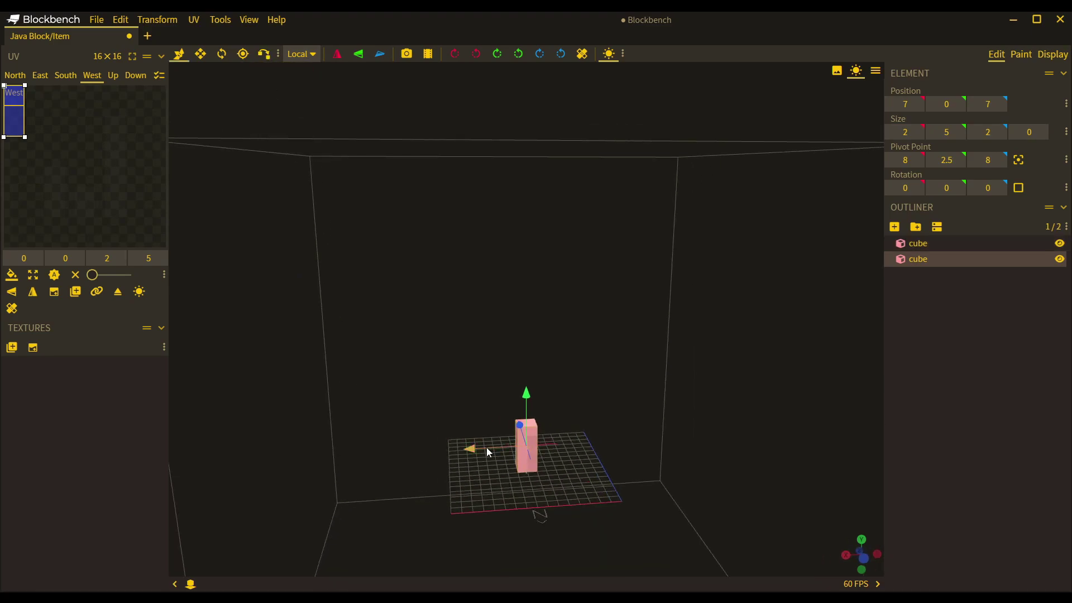
pyautogui.moveTo(486, 447); pyautogui.dragTo(515, 444)
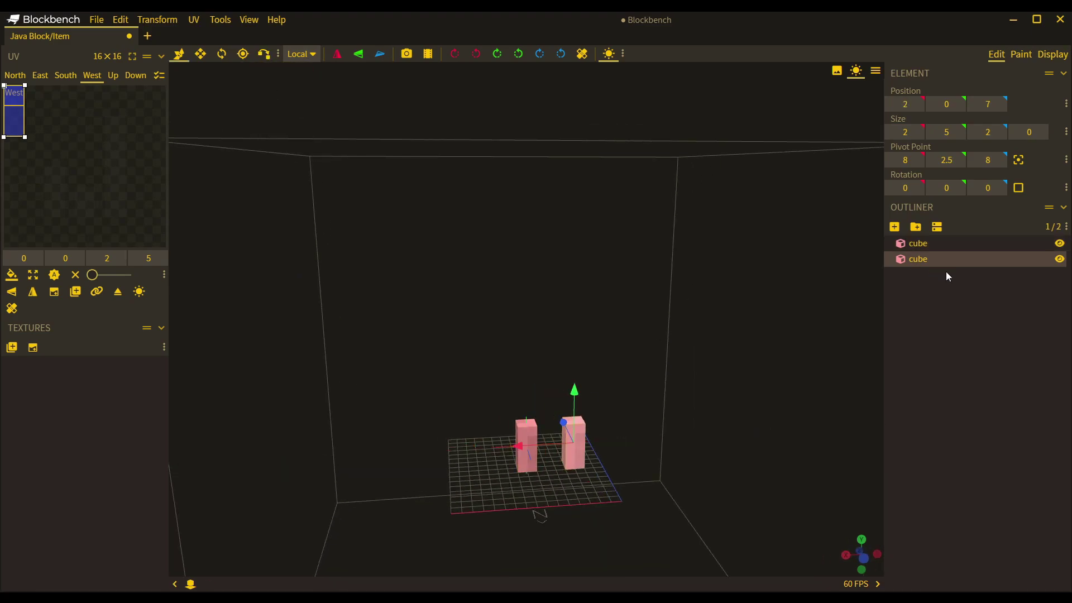
# - Snap a lower corner vertex of the copy onto a top corner of the original cube
pyautogui.press('p')
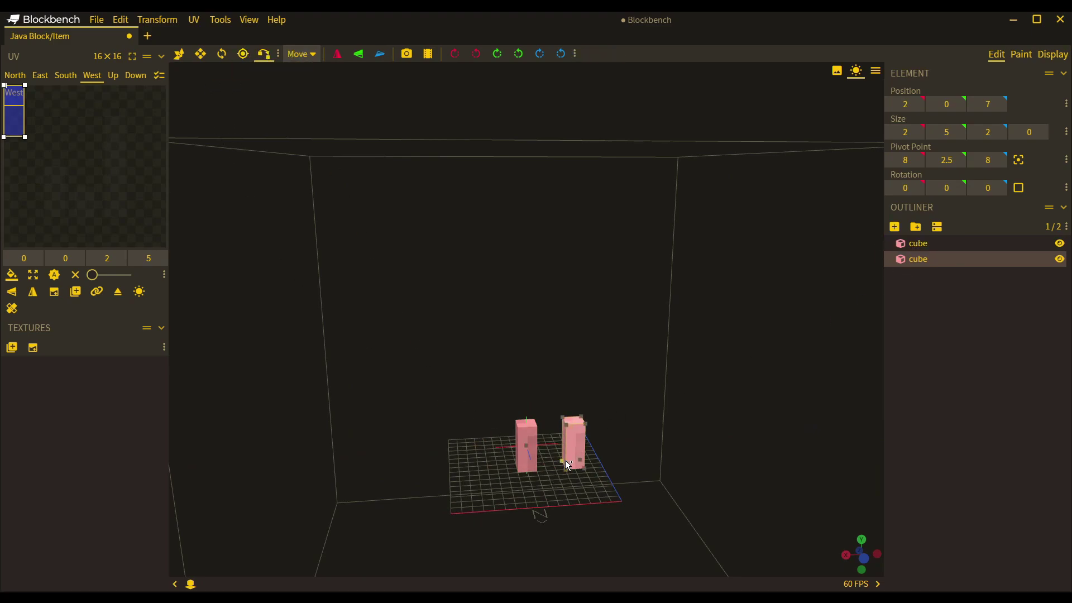
pyautogui.click(535, 434)
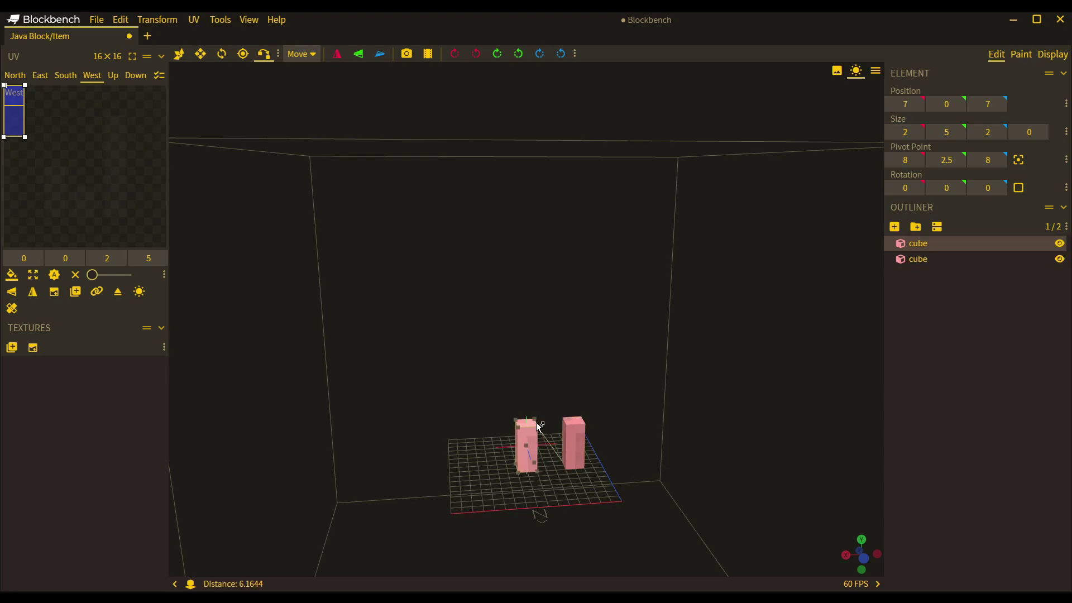
pyautogui.hotkey('ctrl', 'z')
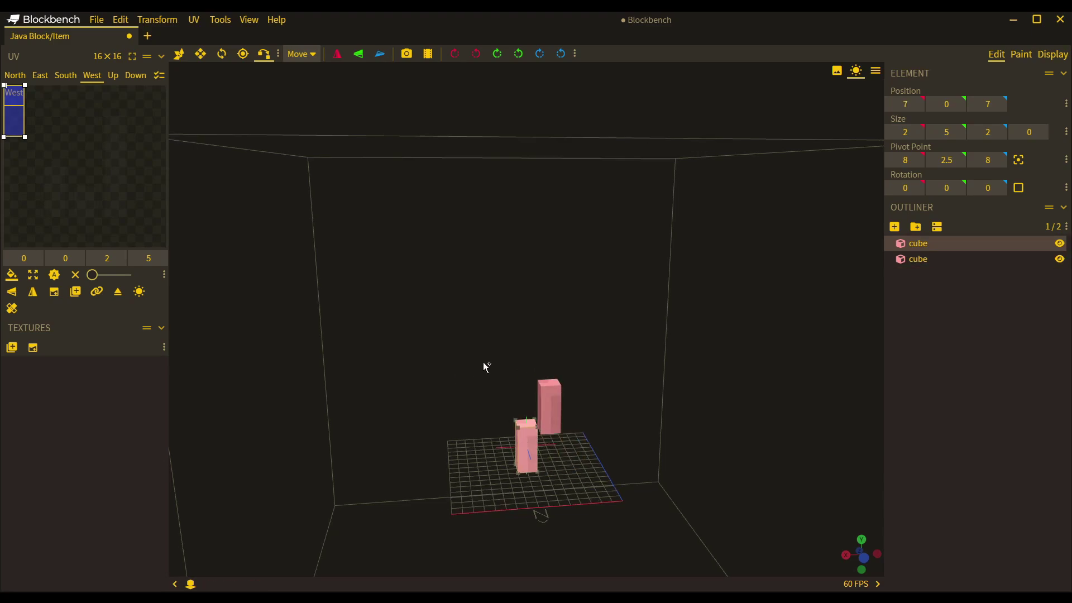
pyautogui.moveTo(477, 366); pyautogui.dragTo(564, 407)
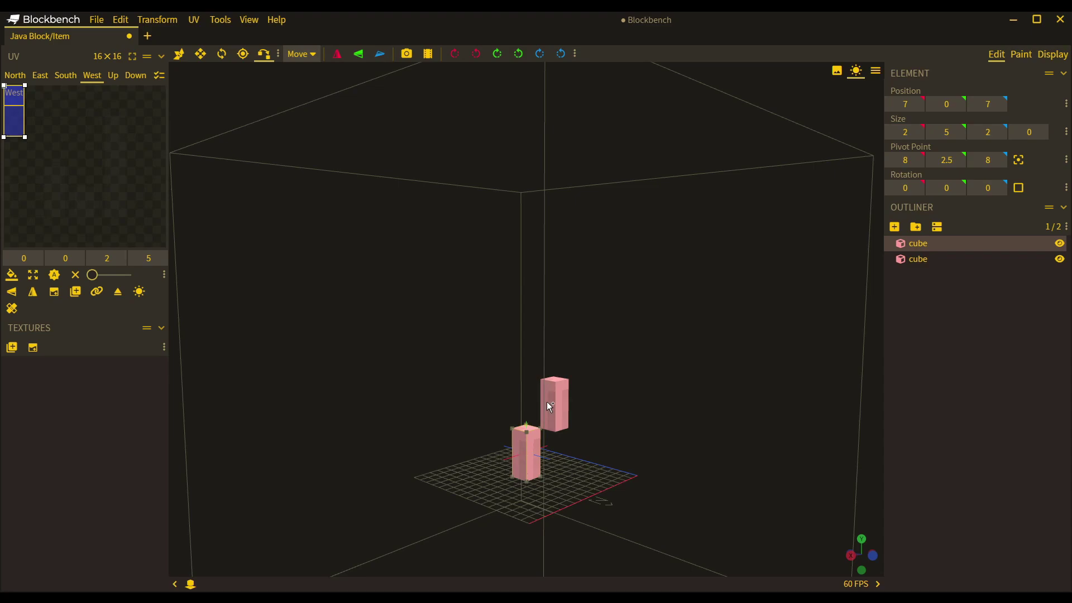
# - Select the raised copy and rotate it -45 degrees around the Z axis
pyautogui.click(550, 406)
pyautogui.moveTo(547, 401); pyautogui.dragTo(445, 402)
pyautogui.press('r')
pyautogui.press('v')
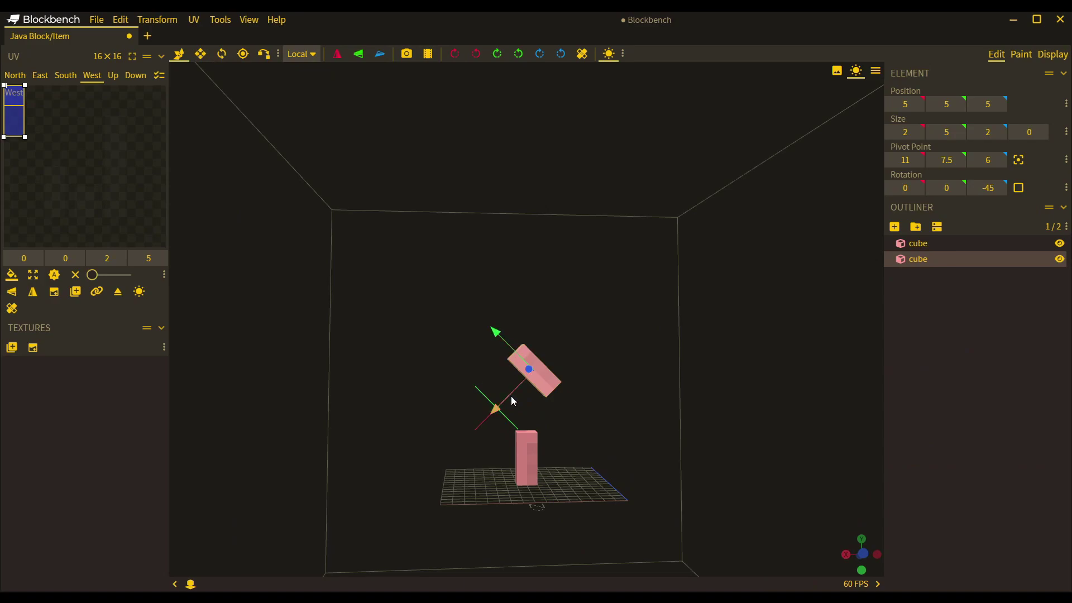
# - Switch the transform space to Global and lower the rotated copy to Y position 4
pyautogui.click(298, 55)
pyautogui.click(305, 70)
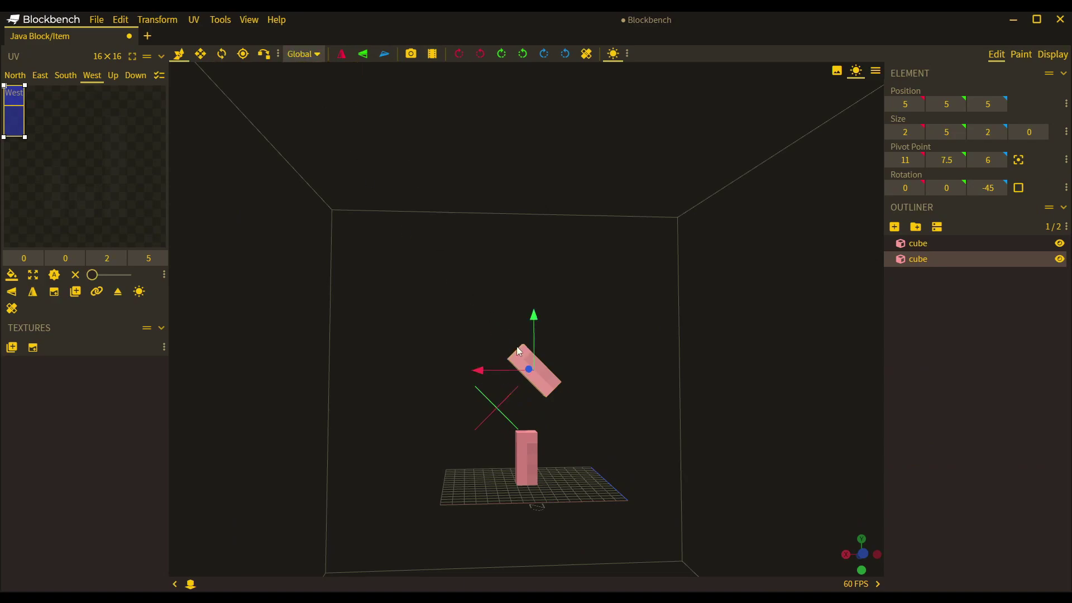
# - Vertex-snap the rotated copy's lower corner onto the top corner of the upright cube
pyautogui.press('x')
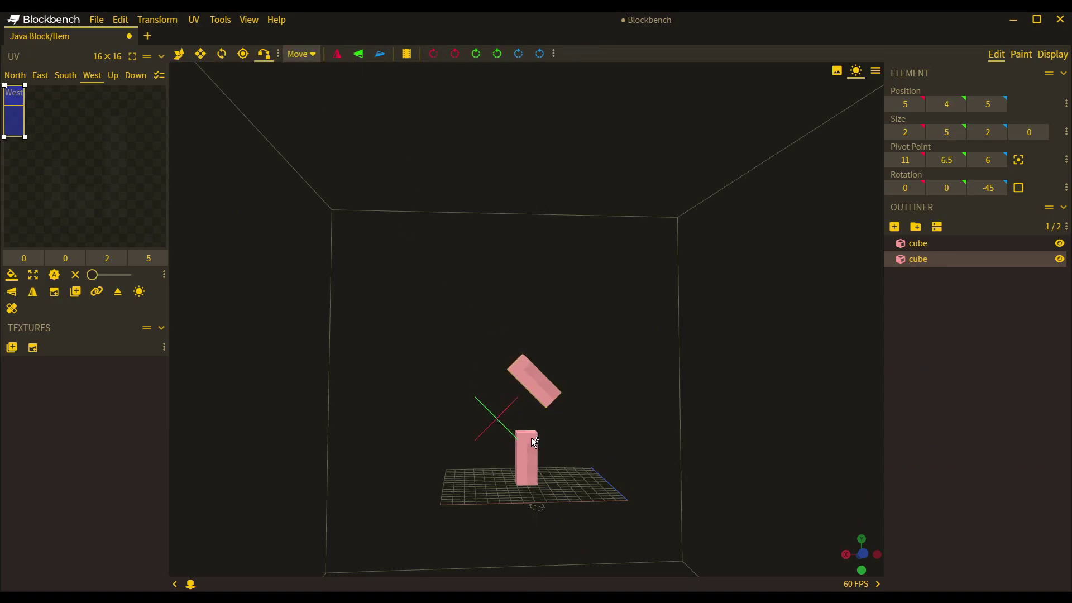
pyautogui.click(525, 440)
pyautogui.click(523, 435)
# - Delete the rotated copy, keeping only the upright cube in the model
pyautogui.click(369, 441)
pyautogui.moveTo(369, 441); pyautogui.dragTo(350, 430)
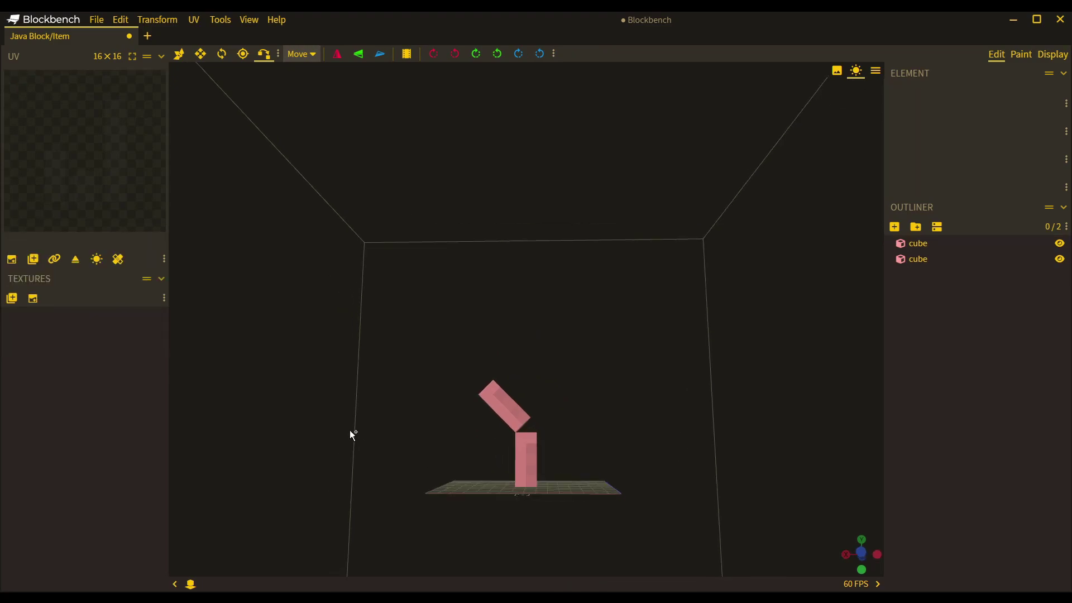
pyautogui.click(509, 413)
pyautogui.press('Delete')
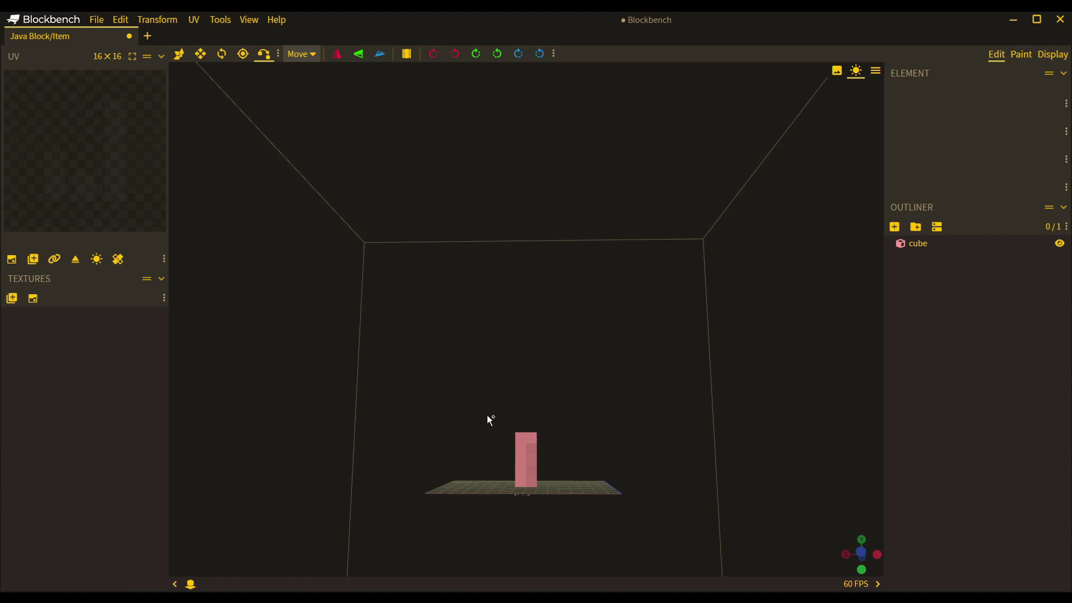
pyautogui.click(200, 54)
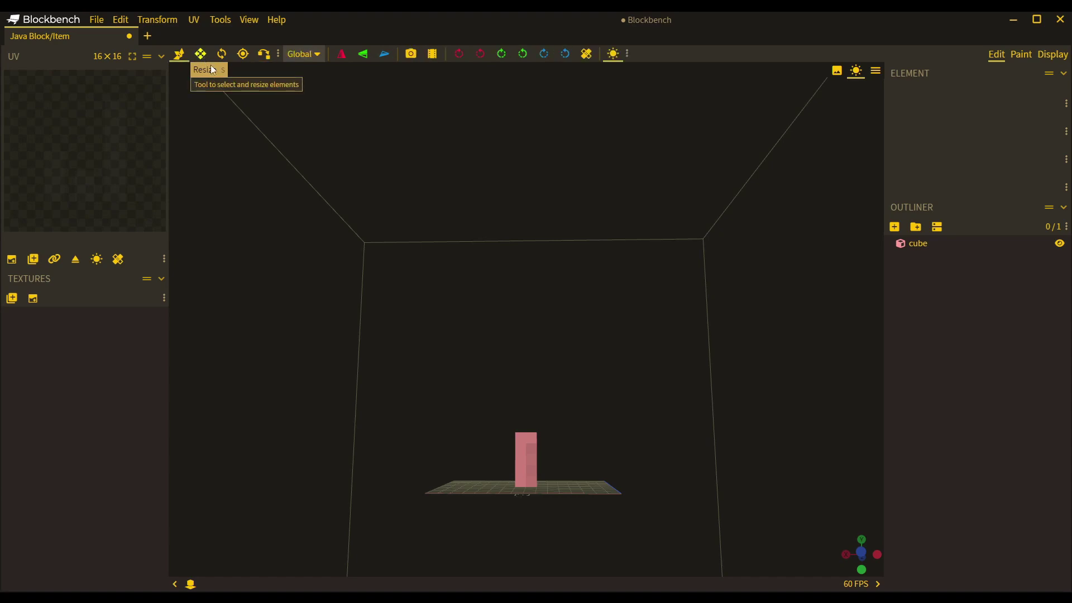
pyautogui.press('r')
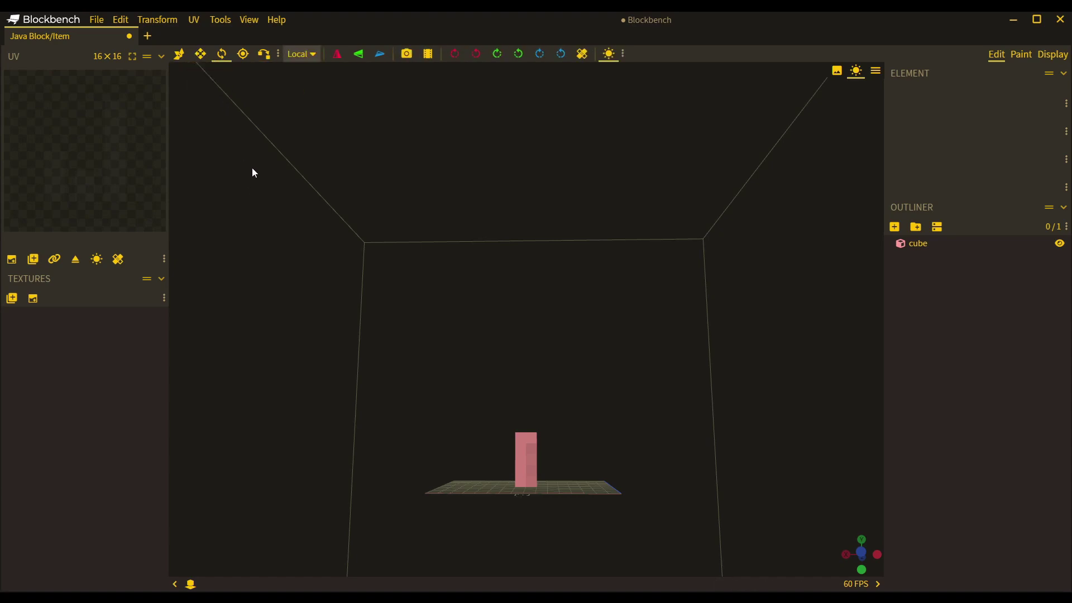
pyautogui.press('p')
pyautogui.press('z')
pyautogui.press('z')
pyautogui.press('z')
pyautogui.press('z')
pyautogui.moveTo(342, 201); pyautogui.dragTo(360, 170)
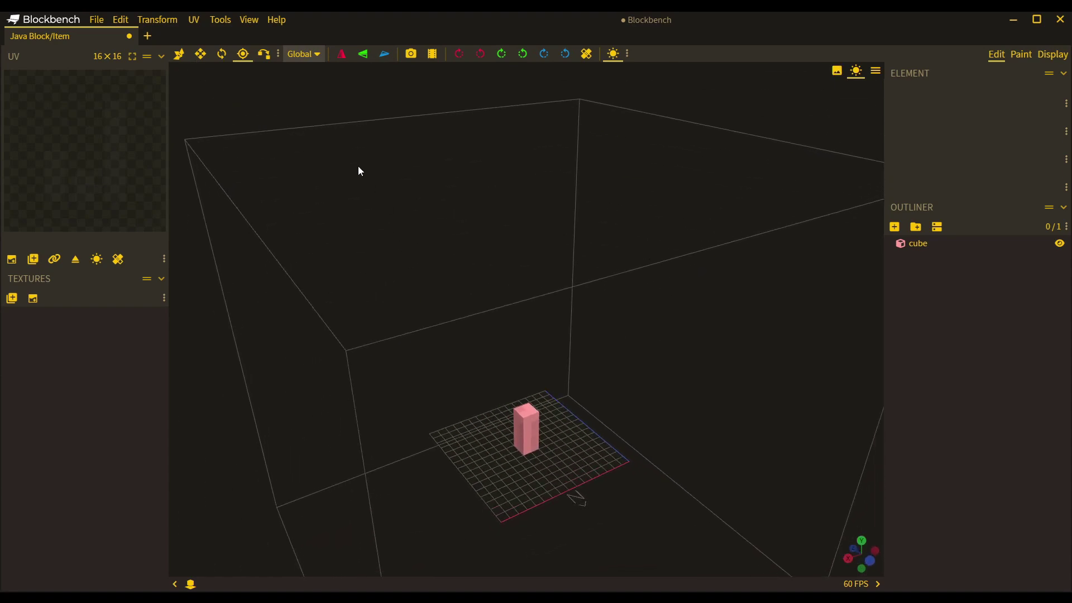
# - Open the keybindings preferences to review the Navigation shortcuts, and close them again
pyautogui.click(97, 20)
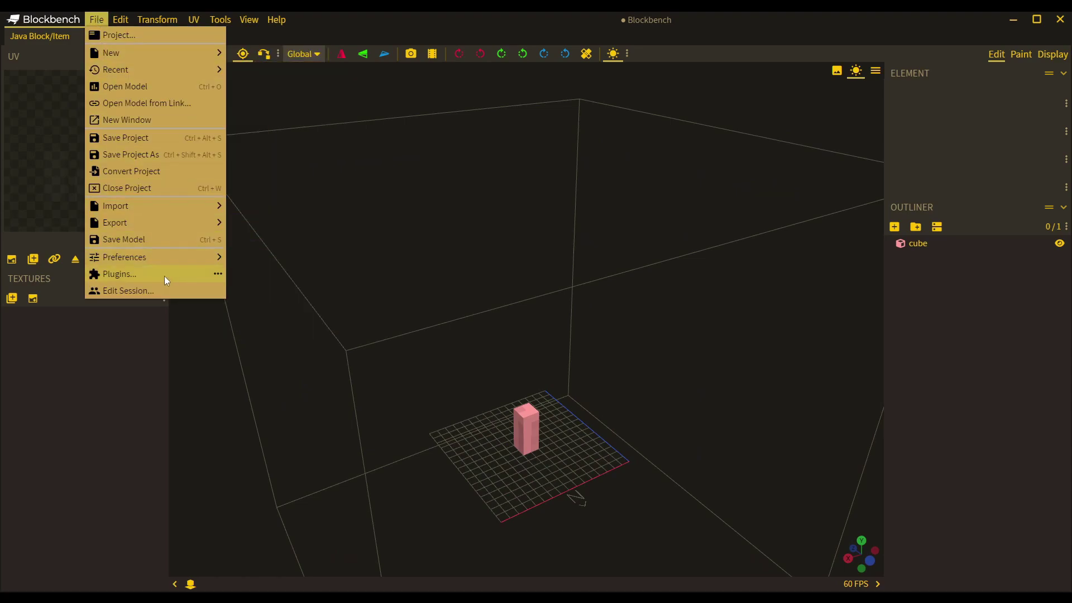
pyautogui.moveTo(187, 257)
pyautogui.click(259, 274)
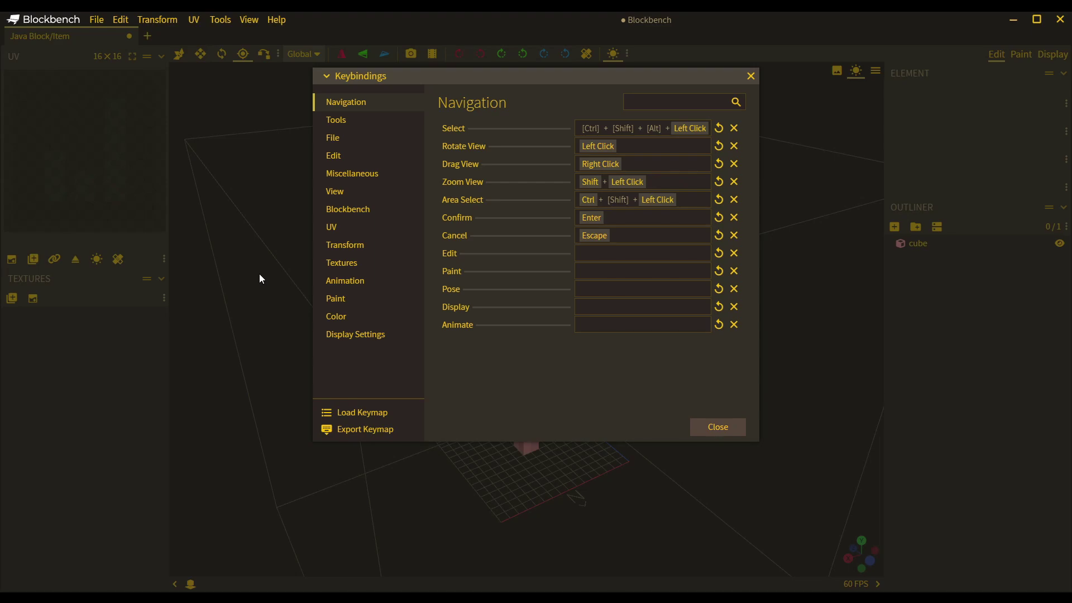
pyautogui.press('Escape')
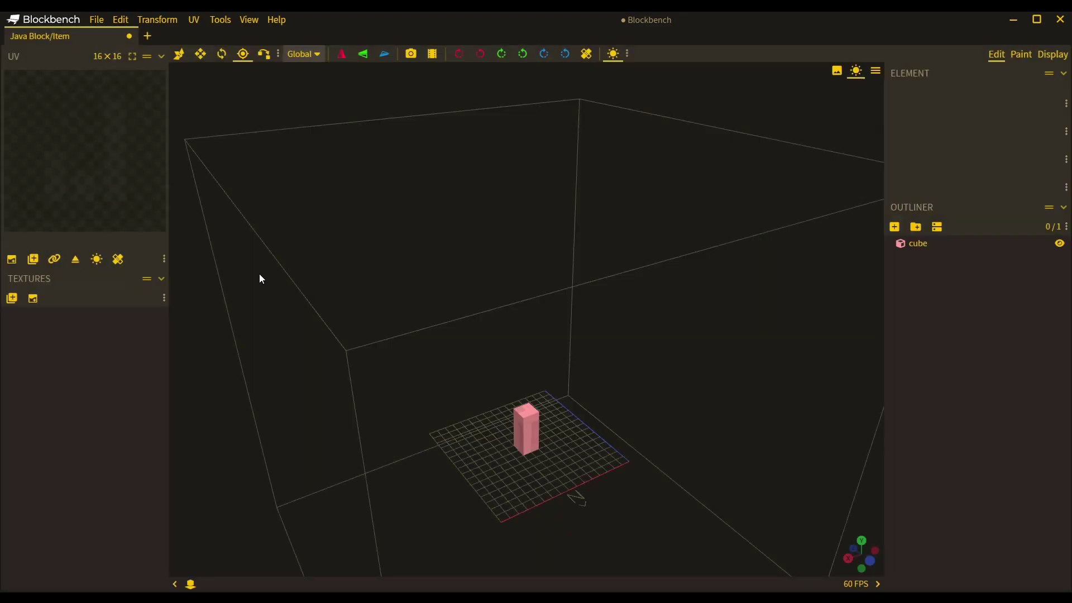
# - Duplicate the upright cube, place the copy on top at Y position 5, and resize it to 2 × 2 × 3
pyautogui.moveTo(272, 298); pyautogui.dragTo(568, 377)
pyautogui.click(521, 448)
pyautogui.hotkey('ctrl', 'd')
pyautogui.moveTo(523, 414); pyautogui.dragTo(474, 396)
pyautogui.press('s')
pyautogui.press('v')
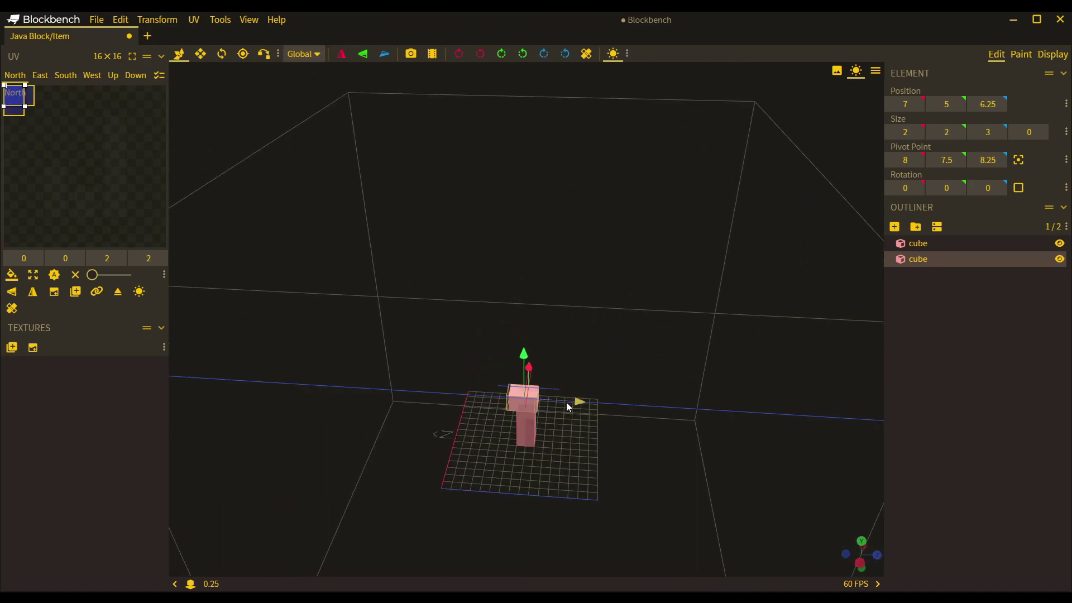
# - Center the upper block over the post and lengthen it along the X axis on both sides into a T-shaped crossbar
pyautogui.moveTo(567, 405); pyautogui.dragTo(335, 402)
pyautogui.press('s')
pyautogui.click(355, 484)
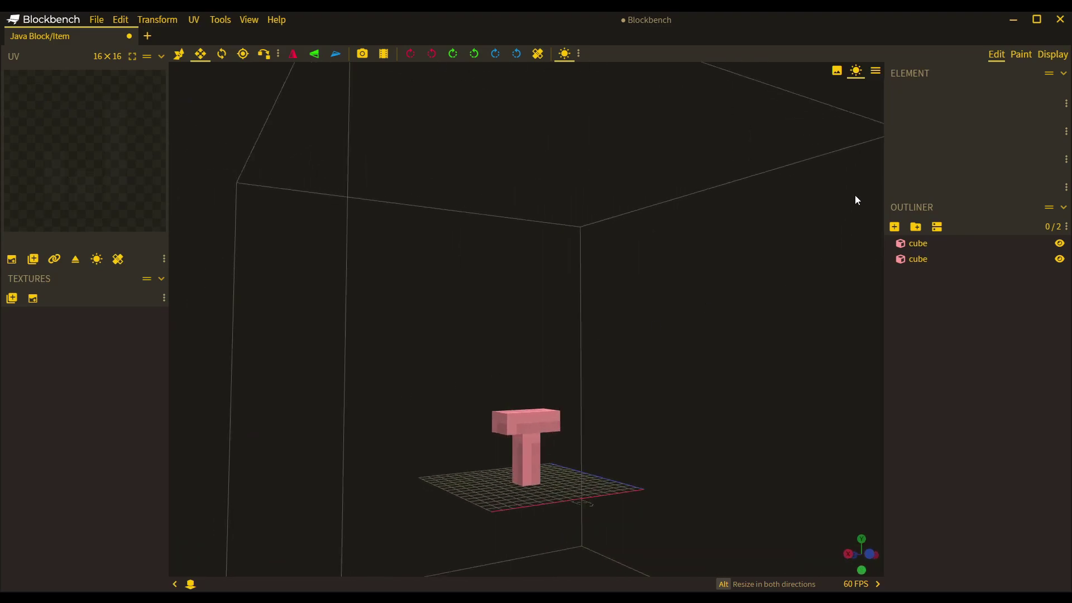
# - Center the pivot of both cubes and rotate them +90° about the Y axis
pyautogui.click(1052, 54)
pyautogui.moveTo(346, 218); pyautogui.dragTo(531, 272)
pyautogui.press('2')
pyautogui.press('1')
pyautogui.moveTo(518, 358)
pyautogui.mouseDown()
pyautogui.moveTo(574, 396)
pyautogui.moveTo(570, 416)
pyautogui.mouseUp()
pyautogui.hotkey('ctrl', 'a')
pyautogui.click(1018, 160)
pyautogui.click(499, 54)
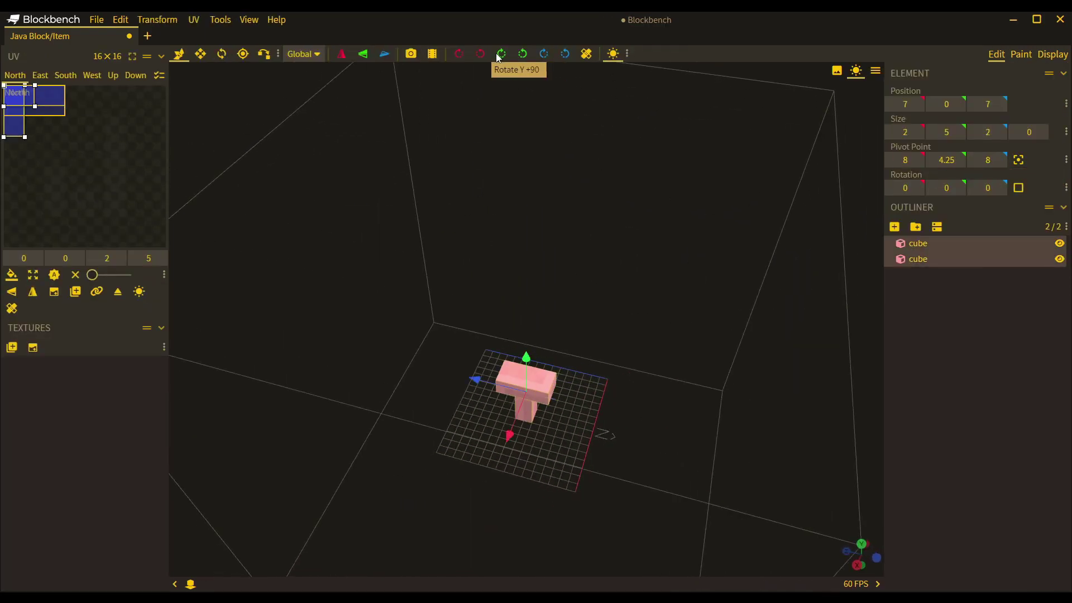
# - Review the toolbar customization options and the available UV, flip and rotate commands without changing anything
pyautogui.click(627, 55)
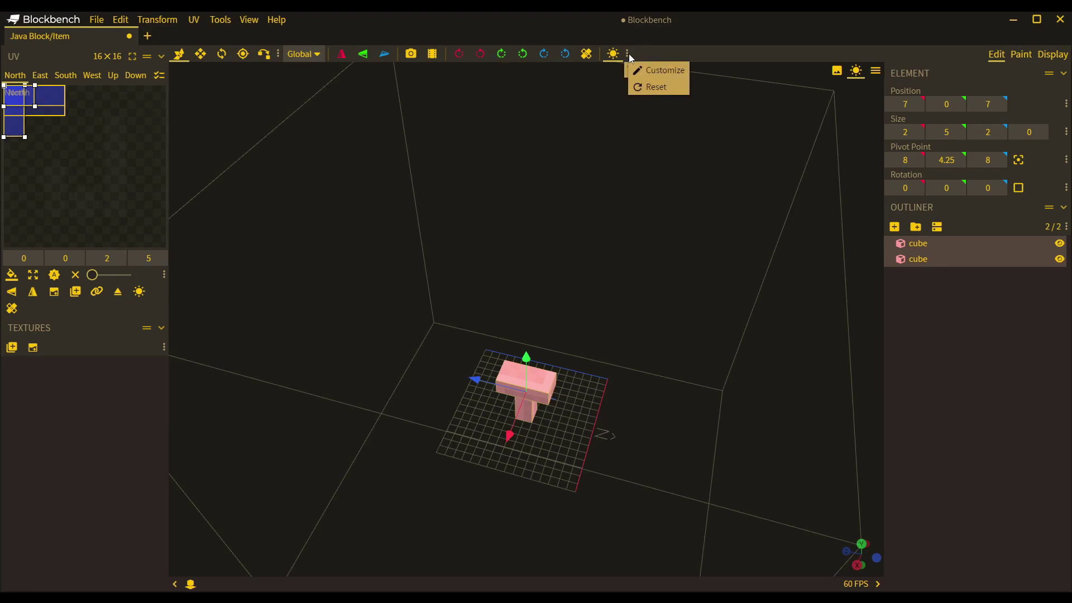
pyautogui.click(659, 70)
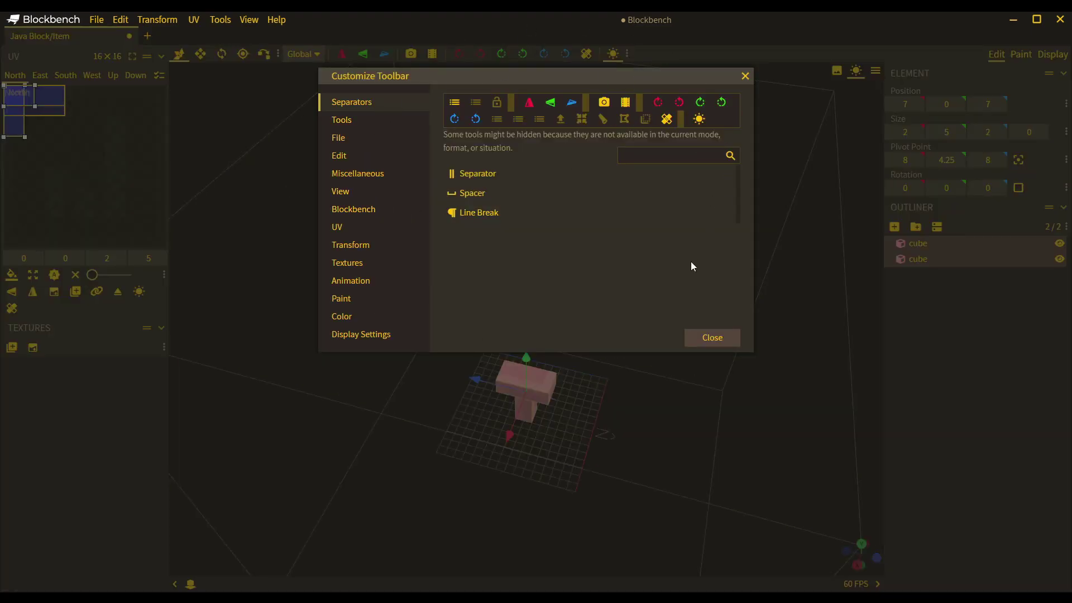
pyautogui.click(203, 186)
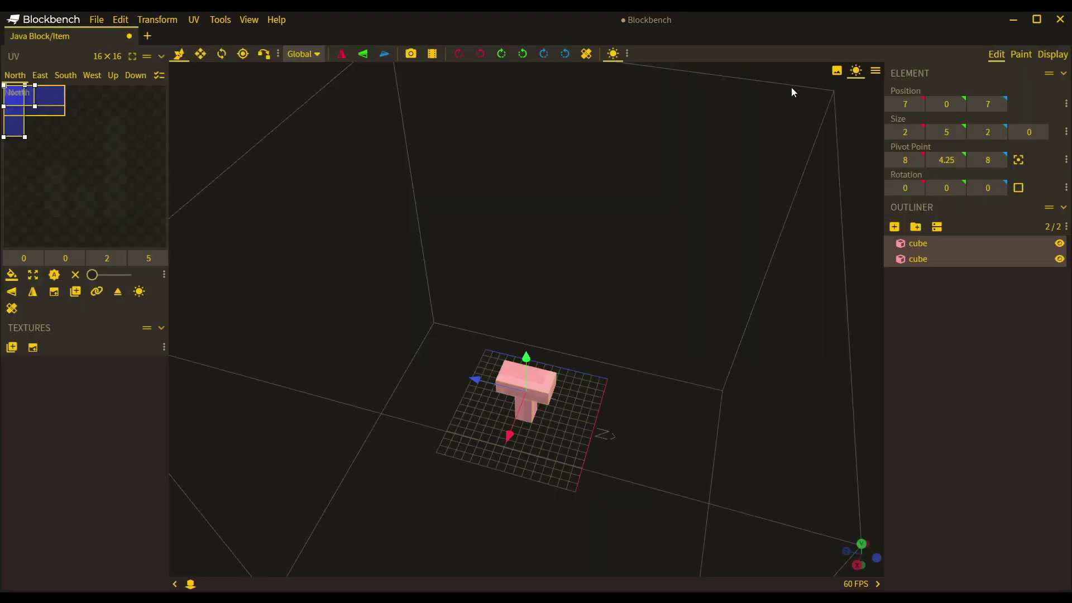
pyautogui.click(227, 18)
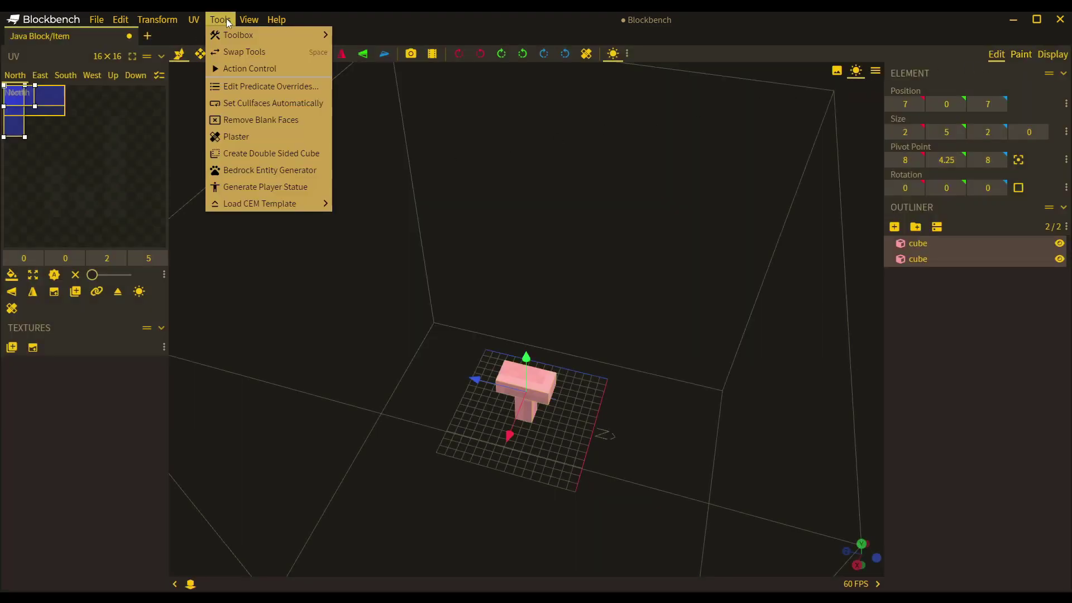
pyautogui.moveTo(253, 24)
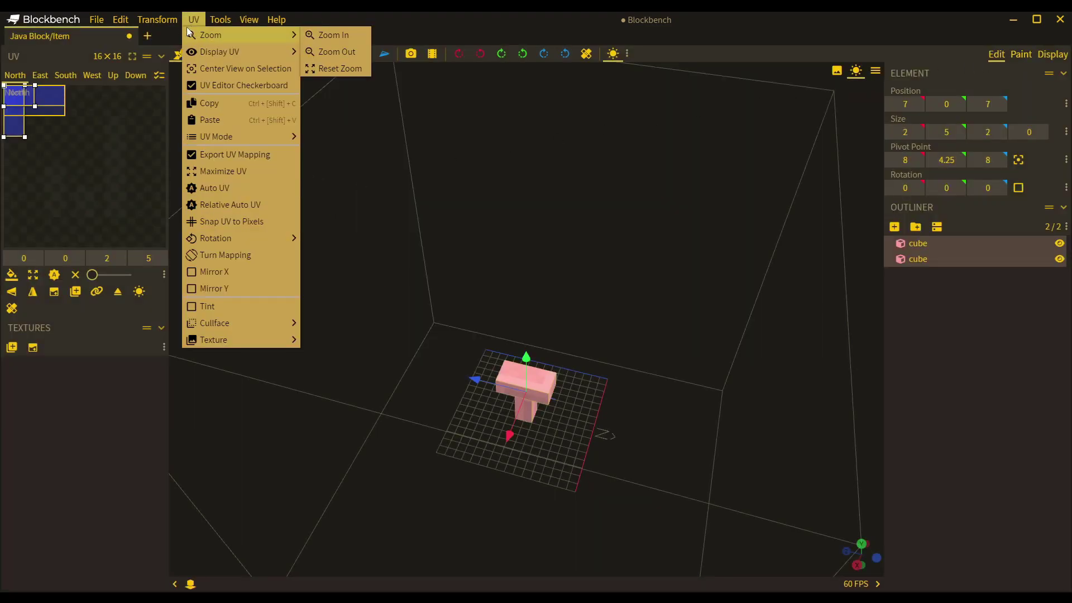
pyautogui.moveTo(173, 22)
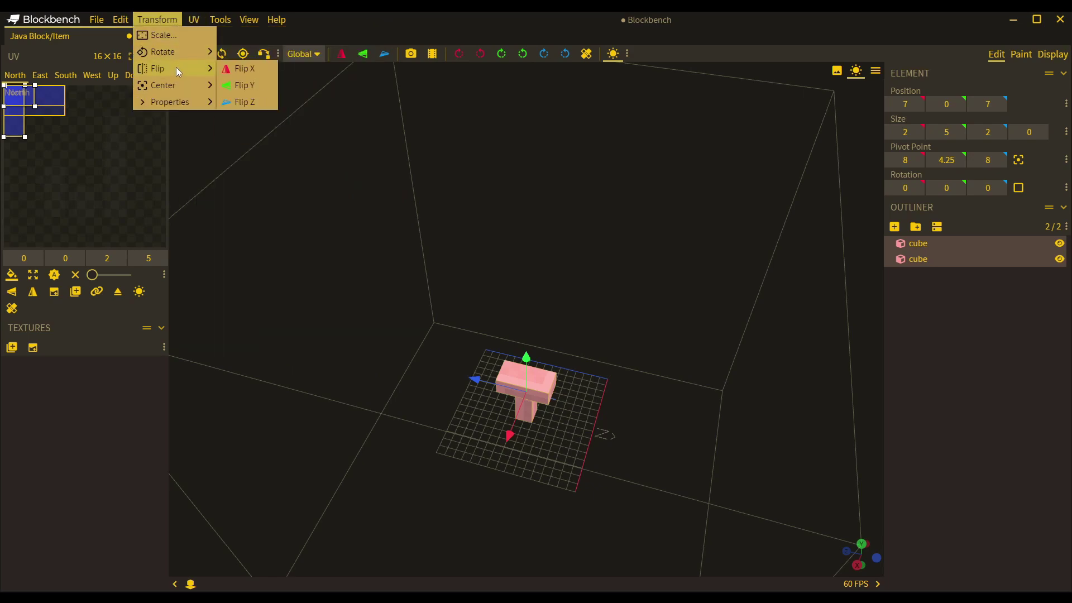
pyautogui.moveTo(184, 51)
pyautogui.moveTo(599, 238); pyautogui.dragTo(613, 197)
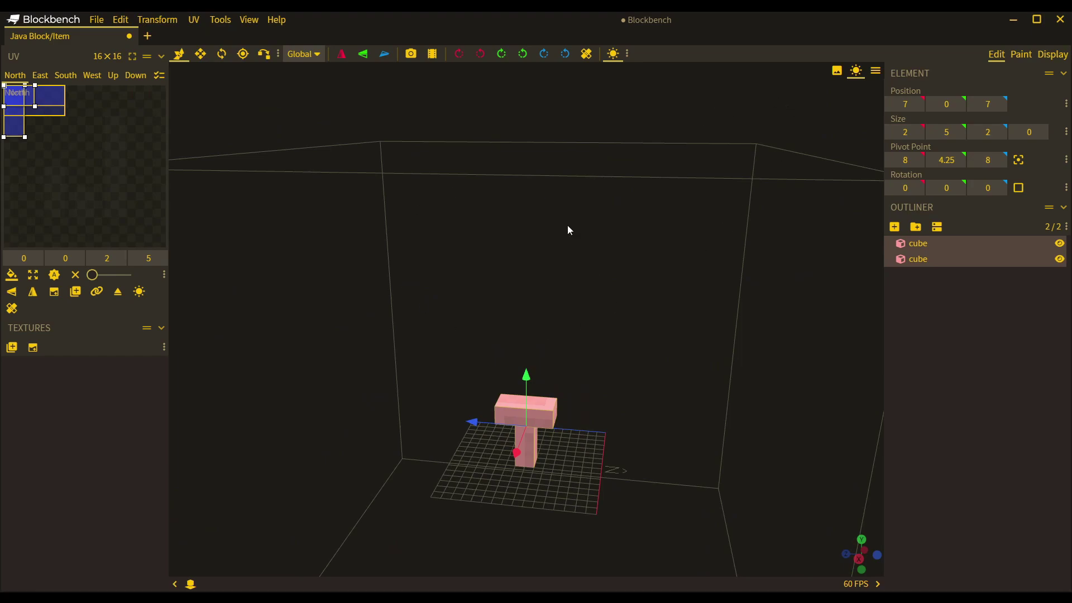
pyautogui.moveTo(628, 303); pyautogui.dragTo(559, 288)
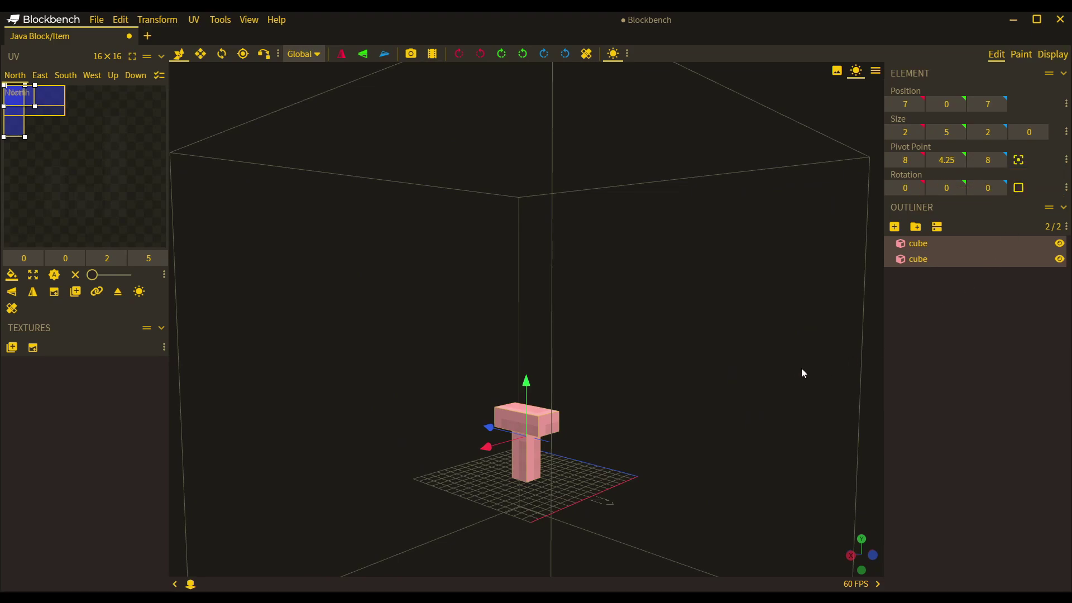
# - Move the pivot of both cubes away to Z -3 and rotate them repeatedly by -90° about the Y axis
pyautogui.moveTo(794, 373); pyautogui.dragTo(826, 366)
pyautogui.press('p')
pyautogui.moveTo(483, 433); pyautogui.dragTo(608, 252)
pyautogui.click(517, 59)
pyautogui.click(519, 60)
pyautogui.click(519, 60)
pyautogui.click(520, 60)
pyautogui.click(522, 60)
pyautogui.click(521, 60)
pyautogui.click(522, 60)
pyautogui.click(521, 61)
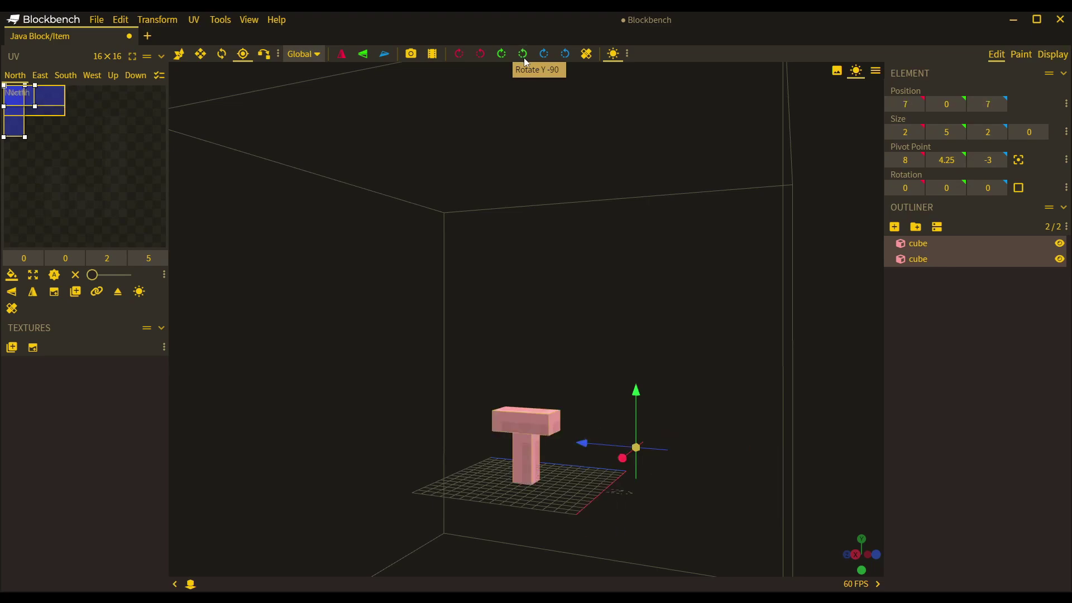
# - Recenter the pivot on both cubes and rotate them 180° about the Y axis in two +90° turns
pyautogui.click(1018, 160)
pyautogui.click(503, 55)
pyautogui.click(503, 56)
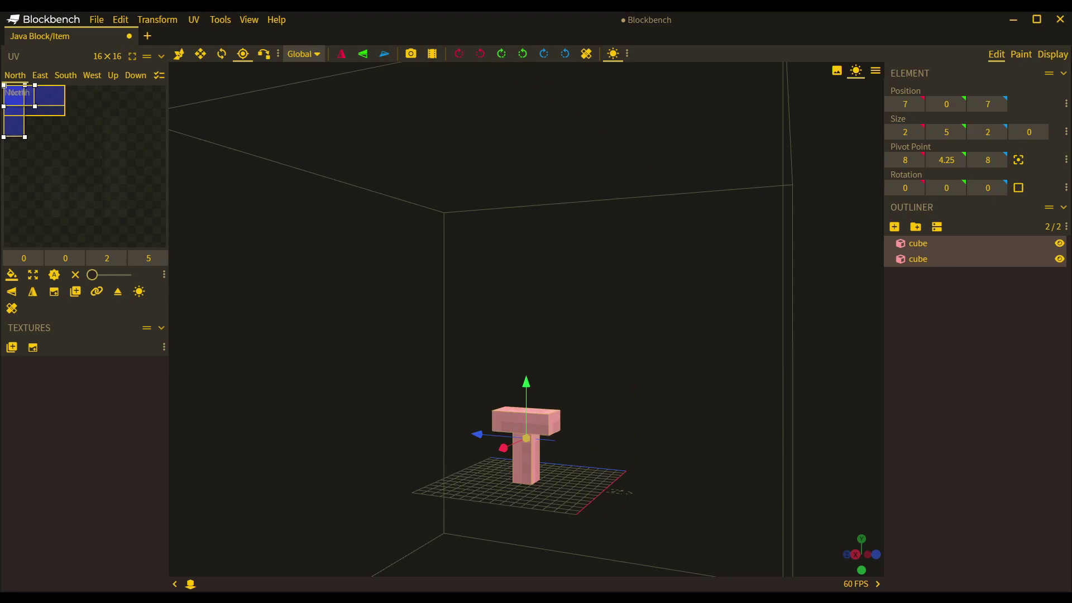
# - Shift the item in the third-person right hand display to translation Y 3.75 and Z 1.25
pyautogui.click(1052, 55)
pyautogui.scroll(3, 778, 275)
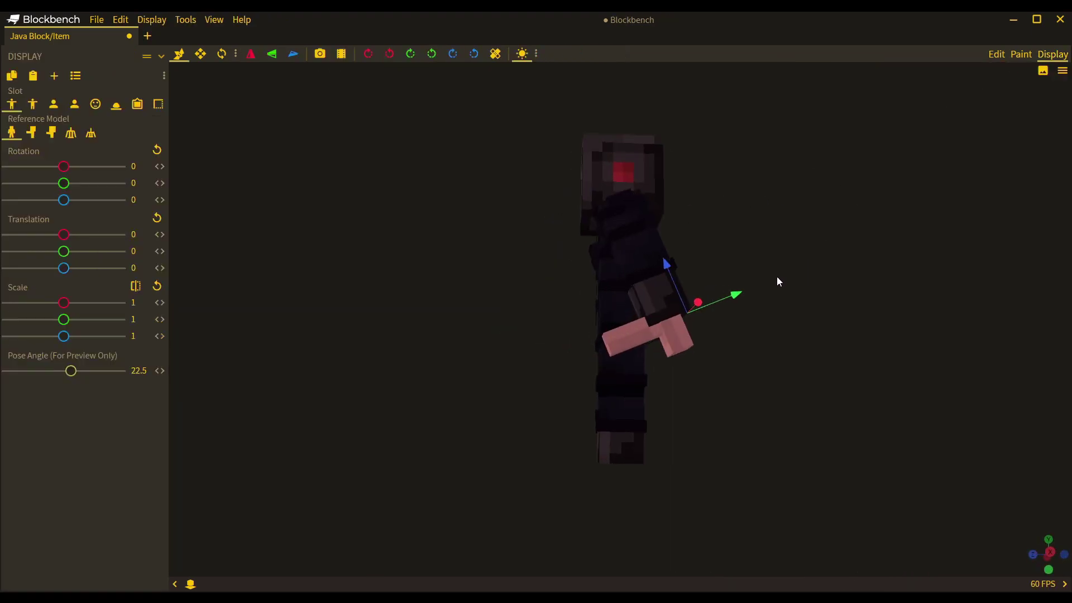
pyautogui.moveTo(772, 296); pyautogui.dragTo(827, 270)
pyautogui.moveTo(754, 239); pyautogui.dragTo(746, 222)
pyautogui.moveTo(795, 379); pyautogui.dragTo(686, 303)
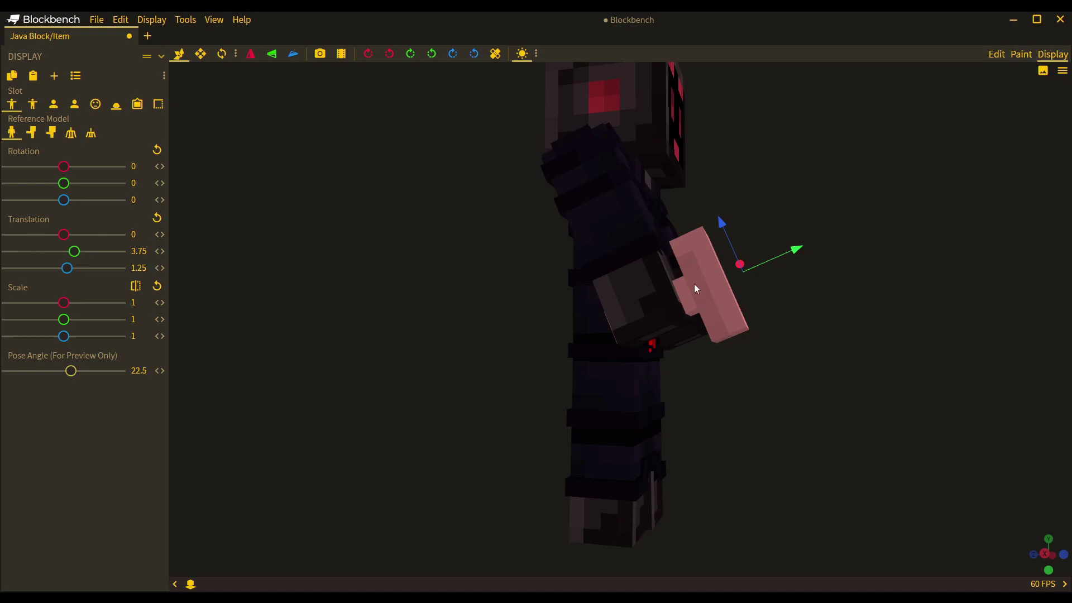
# - Reduce the crossbar's height to 1 and lengthen the post downward below the grid
pyautogui.press('2')
pyautogui.press('1')
pyautogui.click(541, 424)
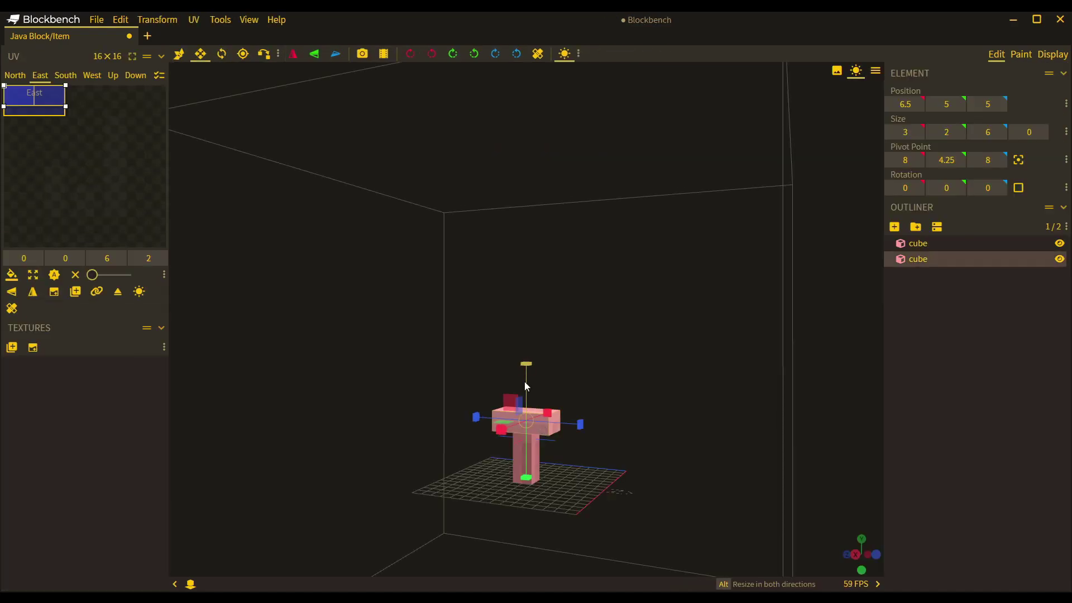
pyautogui.moveTo(527, 395); pyautogui.dragTo(554, 471)
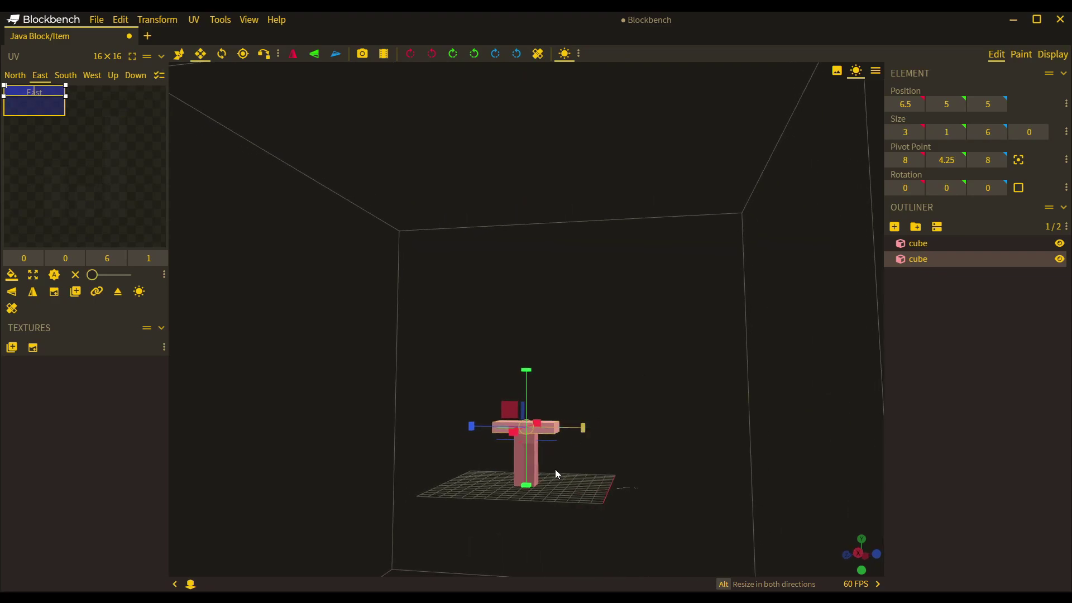
pyautogui.click(520, 457)
pyautogui.moveTo(526, 517); pyautogui.dragTo(527, 524)
# - Adjust the third-person right hand display translation to Y 4 and Z 1.5
pyautogui.click(1052, 54)
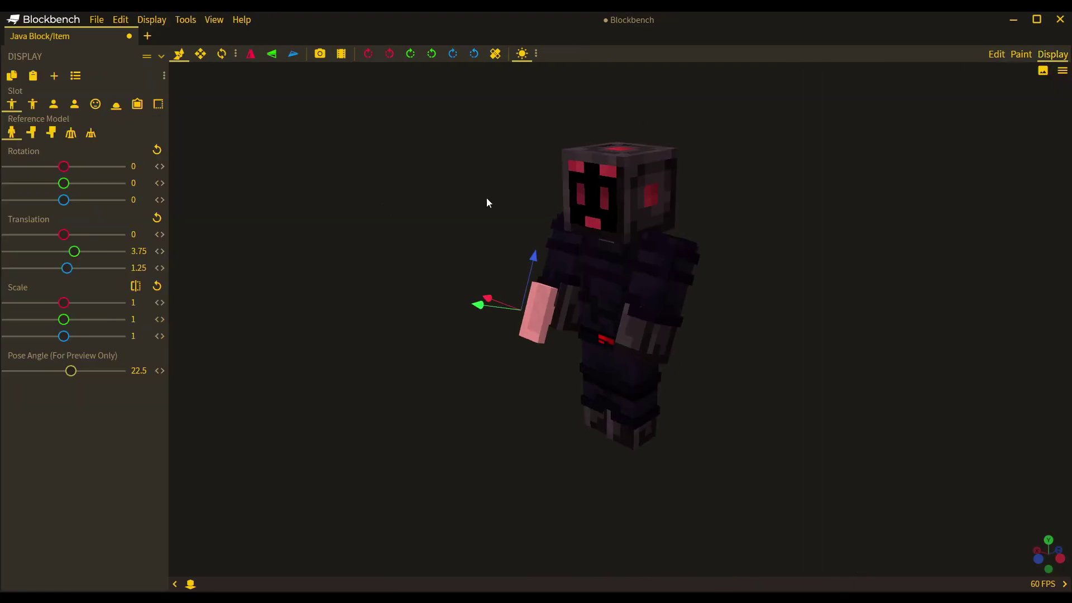
pyautogui.moveTo(737, 177); pyautogui.dragTo(703, 177)
pyautogui.moveTo(751, 282); pyautogui.dragTo(752, 277)
pyautogui.moveTo(688, 252); pyautogui.dragTo(688, 250)
pyautogui.moveTo(662, 399); pyautogui.dragTo(385, 386)
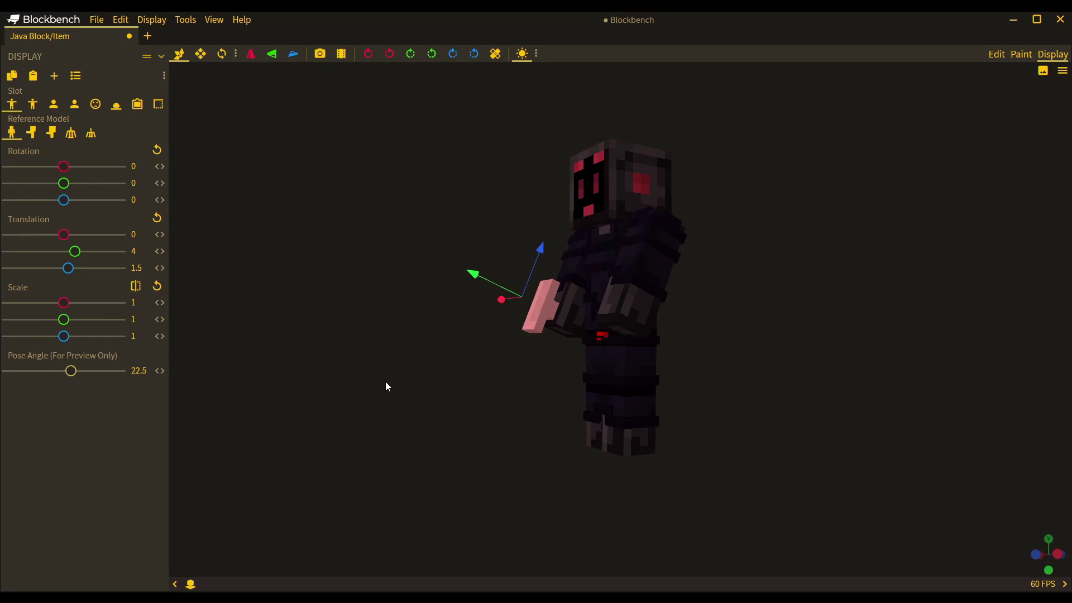
pyautogui.moveTo(385, 382); pyautogui.dragTo(750, 317)
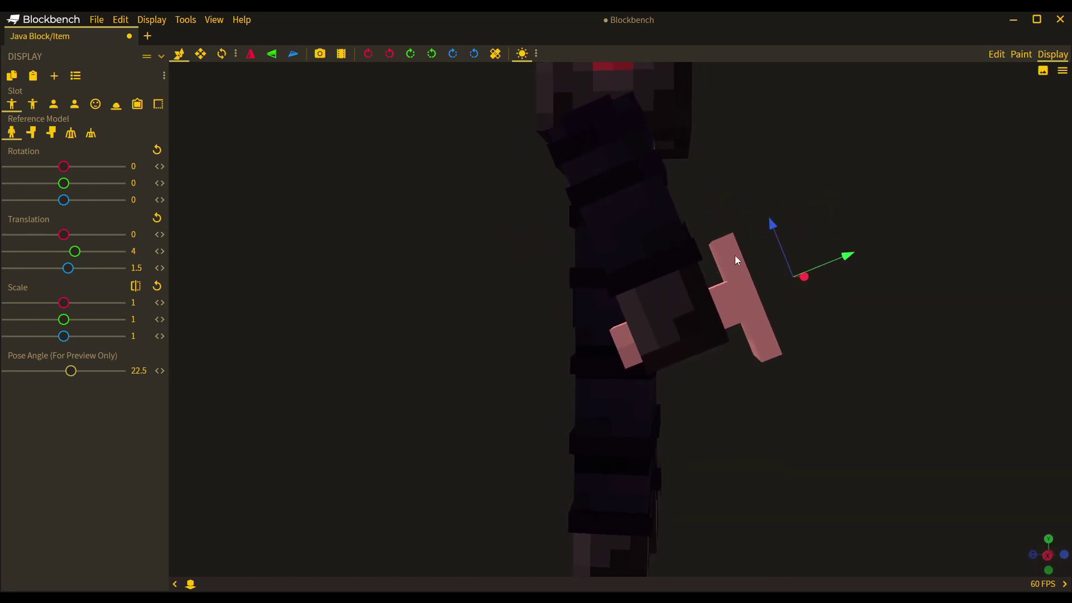
# - Duplicate the crossbar and shape the copy into an upright blade of size 1 × 12 × 3 standing on it at Y 6
pyautogui.click(996, 55)
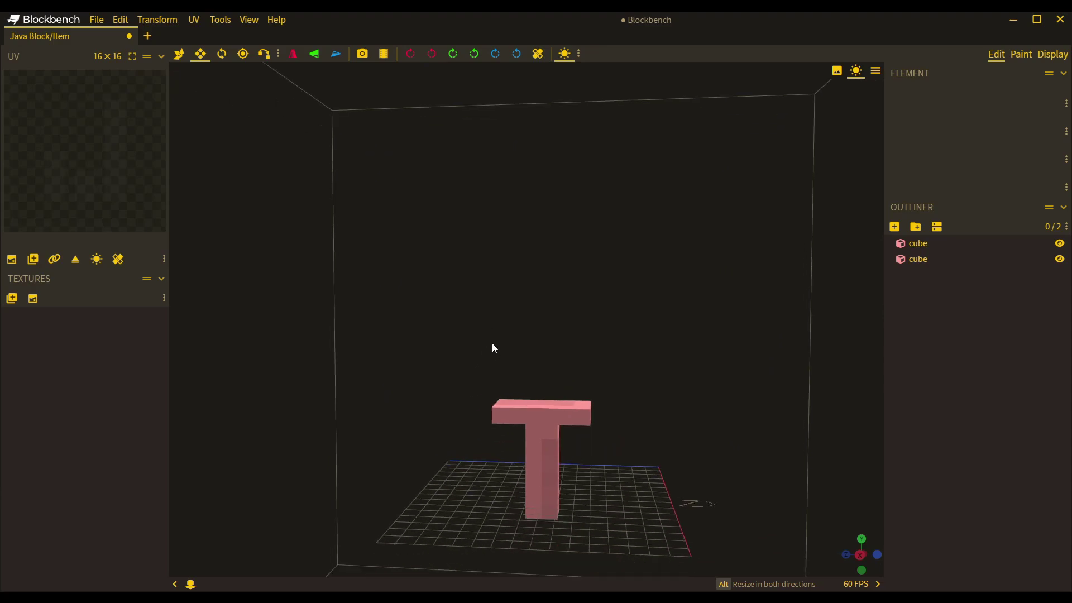
pyautogui.click(519, 383)
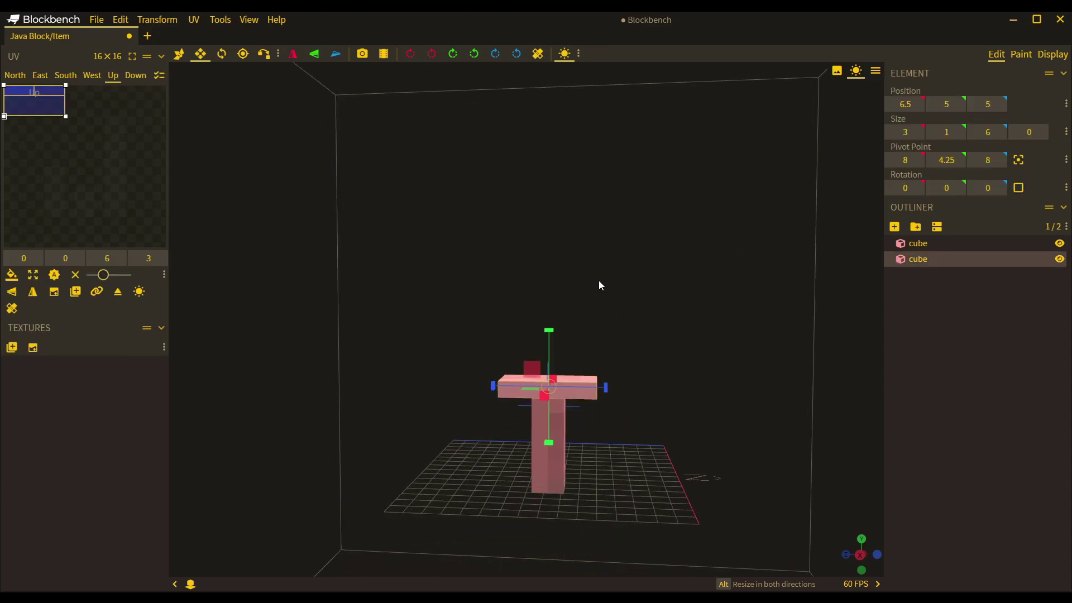
pyautogui.moveTo(598, 285); pyautogui.dragTo(443, 323)
pyautogui.hotkey('ctrl', 'd')
pyautogui.moveTo(533, 342); pyautogui.dragTo(533, 322)
pyautogui.press('s')
pyautogui.moveTo(511, 366)
pyautogui.mouseDown()
pyautogui.moveTo(479, 378)
pyautogui.moveTo(596, 376)
pyautogui.moveTo(441, 378)
pyautogui.moveTo(596, 372)
pyautogui.moveTo(511, 369)
pyautogui.mouseUp()
pyautogui.press('v')
pyautogui.press('s')
pyautogui.moveTo(552, 334); pyautogui.dragTo(540, 200)
pyautogui.press('KP_1')
# - Duplicate the blade and narrow the copy along Z from both sides into a thin central tip extending above the blade
pyautogui.hotkey('ctrl', 'd')
pyautogui.moveTo(579, 221); pyautogui.dragTo(563, 219)
pyautogui.moveTo(485, 223); pyautogui.dragTo(498, 223)
pyautogui.moveTo(443, 255)
pyautogui.mouseDown()
pyautogui.moveTo(361, 268)
pyautogui.moveTo(785, 237)
pyautogui.moveTo(825, 254)
pyautogui.moveTo(437, 286)
pyautogui.moveTo(463, 251)
pyautogui.mouseUp()
pyautogui.click(404, 261)
pyautogui.scroll(3, 550, 285)
# - Duplicate the wide blade block and reshape the copy into a flat plane of size 0 × 22 × 9 at position 8, 6, 3.5
pyautogui.click(550, 287)
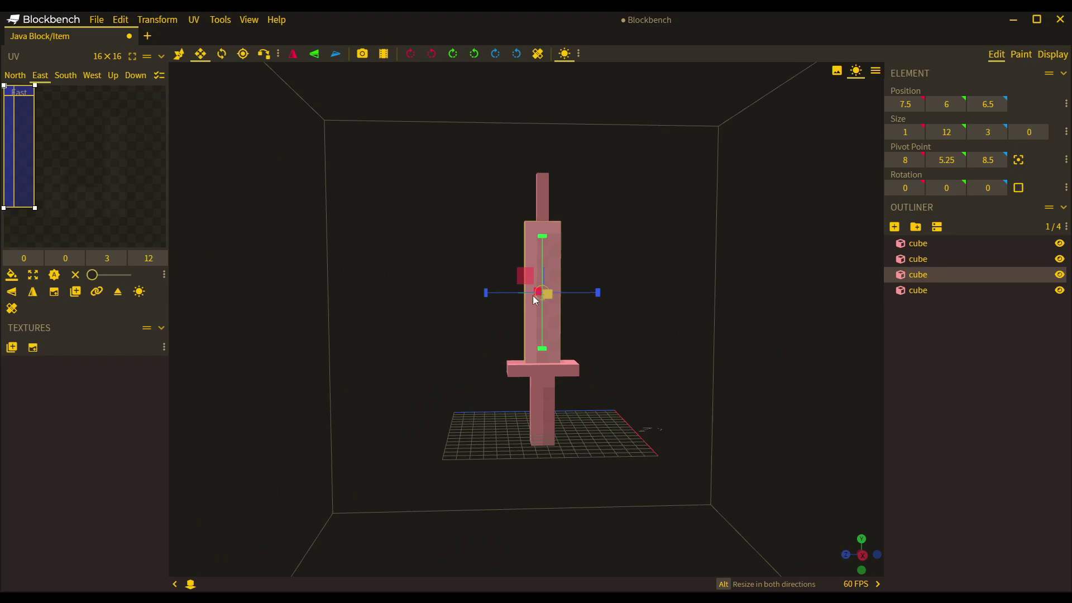
pyautogui.hotkey('ctrl', 'd')
pyautogui.moveTo(399, 286); pyautogui.dragTo(558, 288)
pyautogui.moveTo(706, 327); pyautogui.dragTo(923, 134)
pyautogui.press('s')
pyautogui.moveTo(642, 252); pyautogui.dragTo(461, 297)
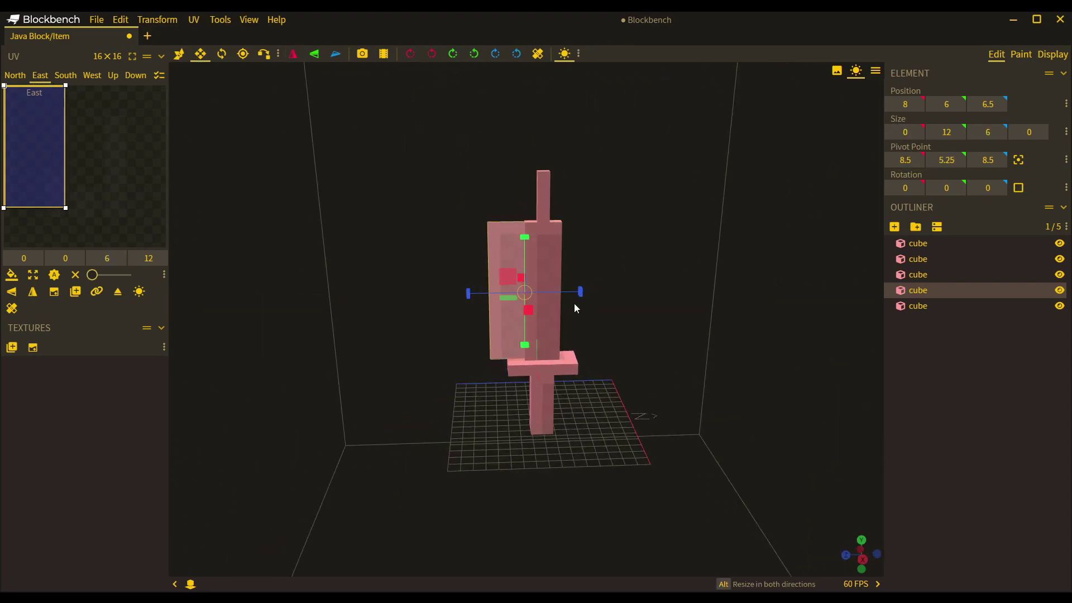
pyautogui.moveTo(584, 295); pyautogui.dragTo(598, 290)
pyautogui.moveTo(541, 237); pyautogui.dragTo(567, 115)
pyautogui.click(718, 240)
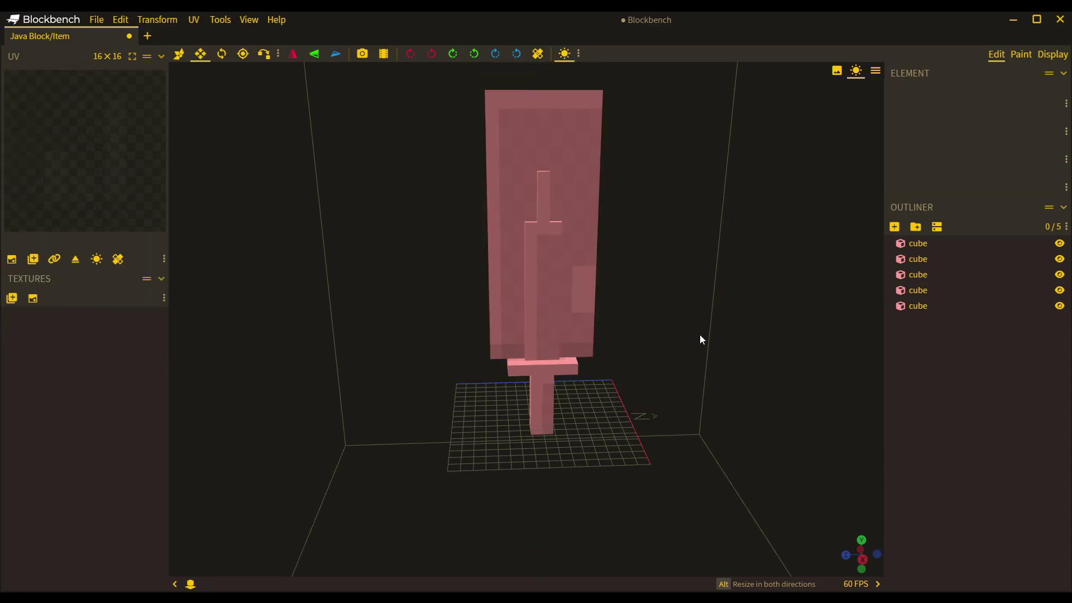
# - Select the large flat plane that runs through the blade
pyautogui.moveTo(719, 380); pyautogui.dragTo(581, 317)
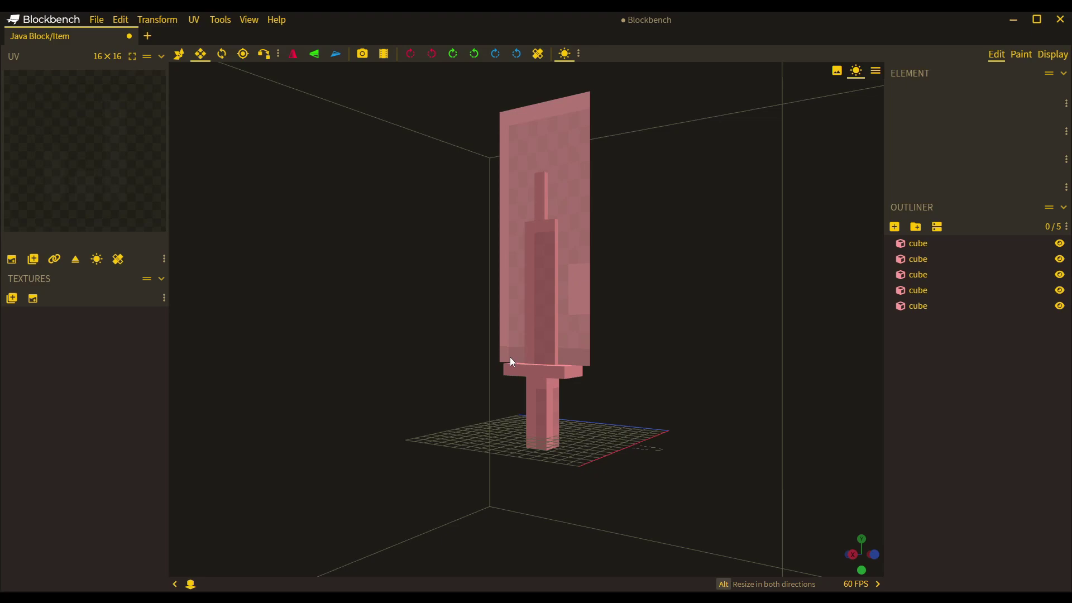
pyautogui.moveTo(624, 412); pyautogui.dragTo(537, 431)
pyautogui.moveTo(527, 431); pyautogui.dragTo(701, 427)
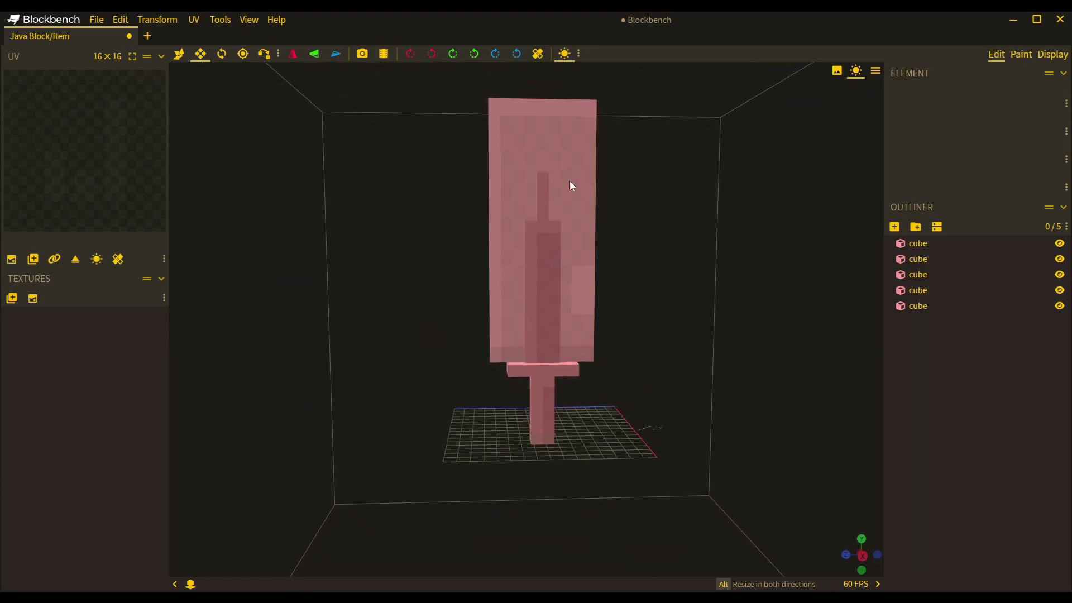
pyautogui.click(550, 135)
pyautogui.moveTo(401, 256); pyautogui.dragTo(631, 260)
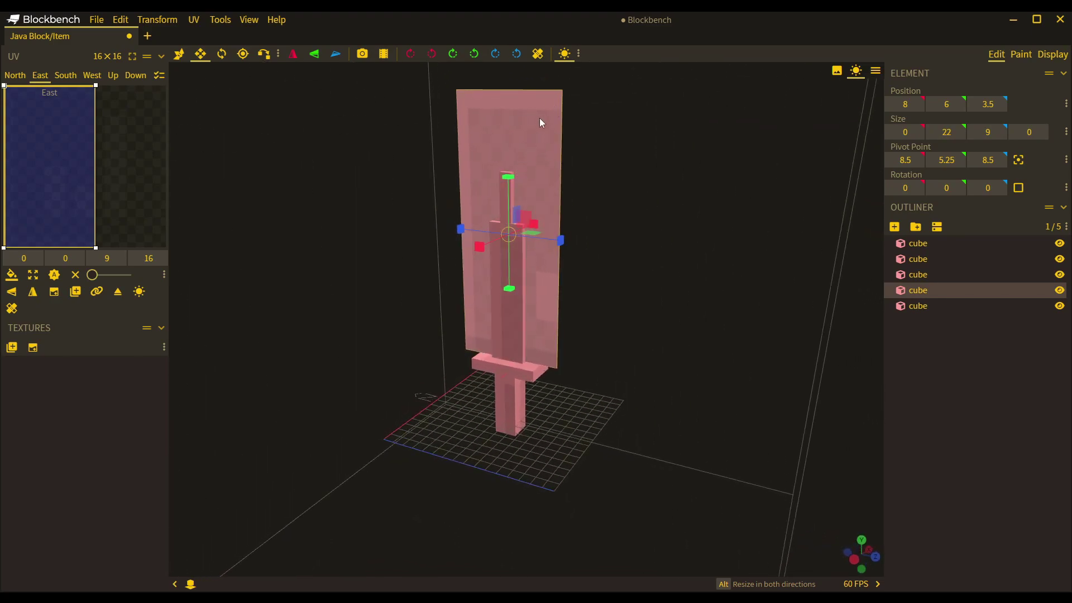
# - Make every face of the flat blade panel transparent except the East face
pyautogui.moveTo(682, 149); pyautogui.dragTo(476, 160)
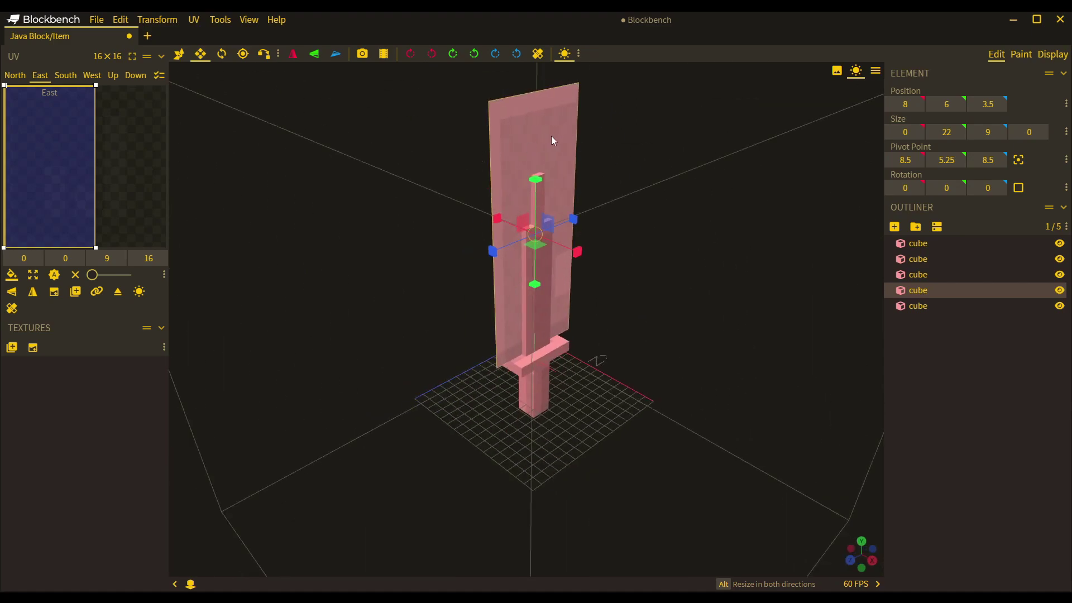
pyautogui.click(15, 75)
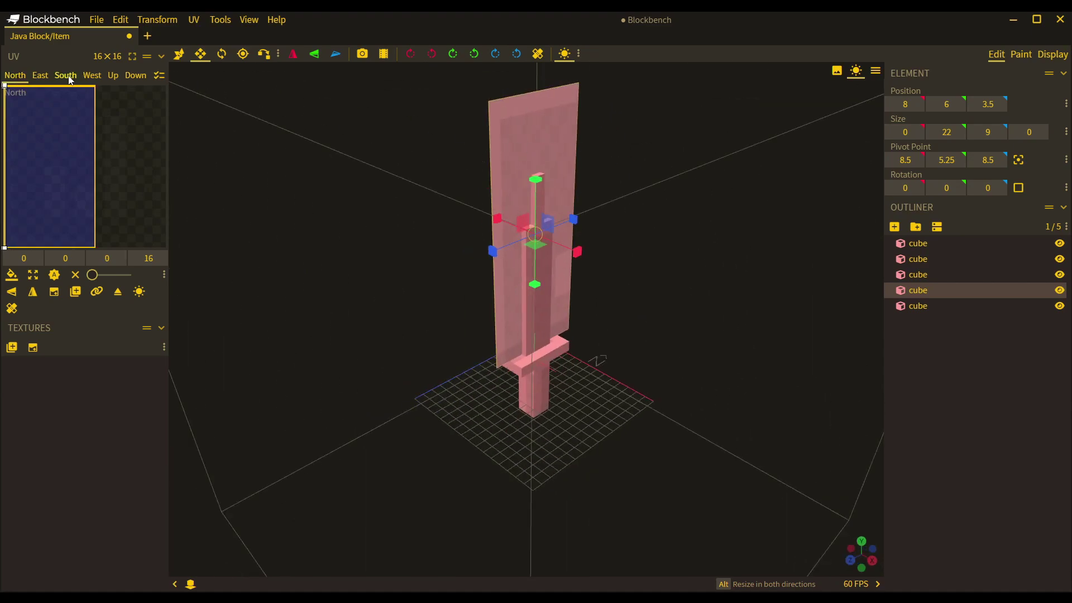
pyautogui.click(91, 76)
pyautogui.click(40, 76)
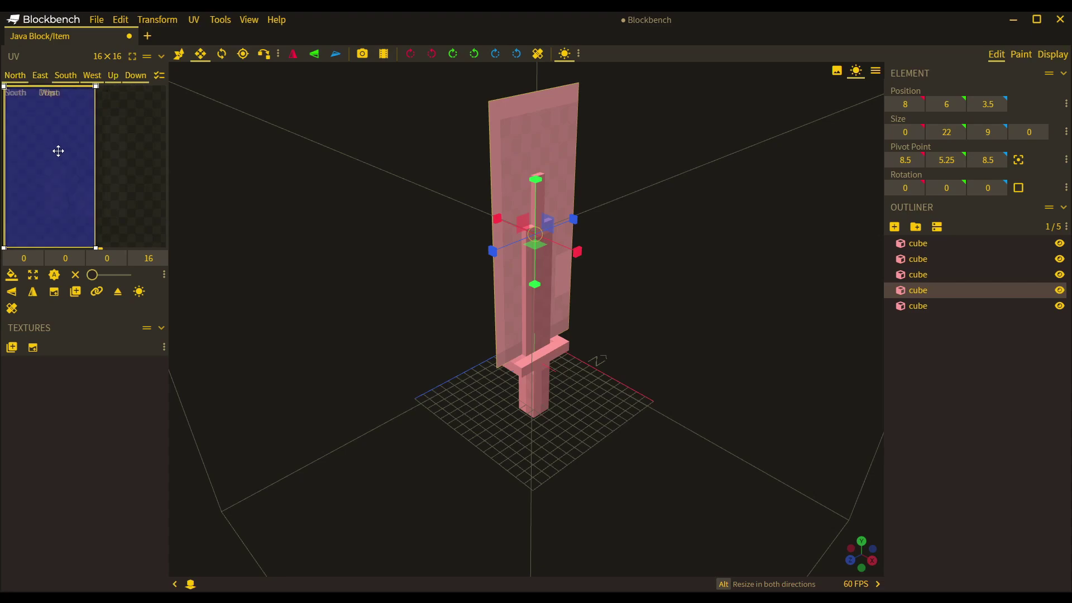
pyautogui.rightClick(70, 167)
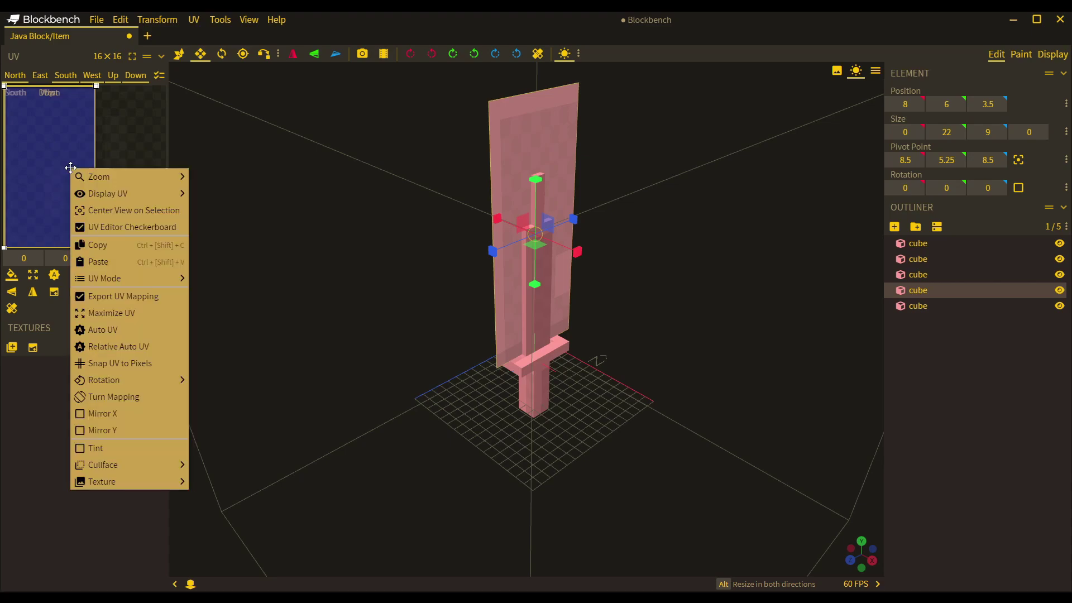
pyautogui.moveTo(179, 481)
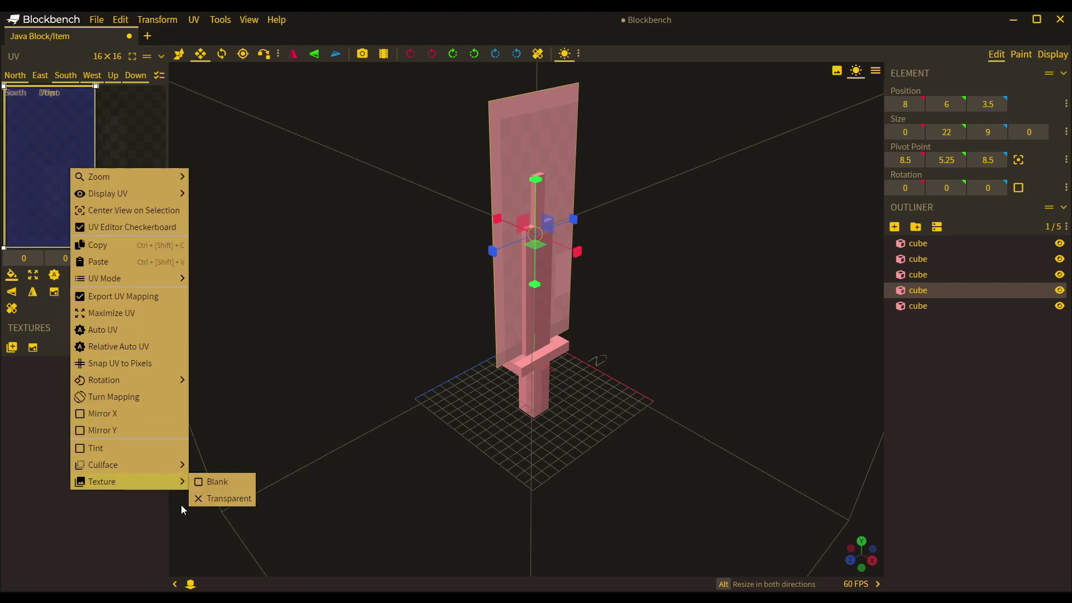
pyautogui.click(213, 498)
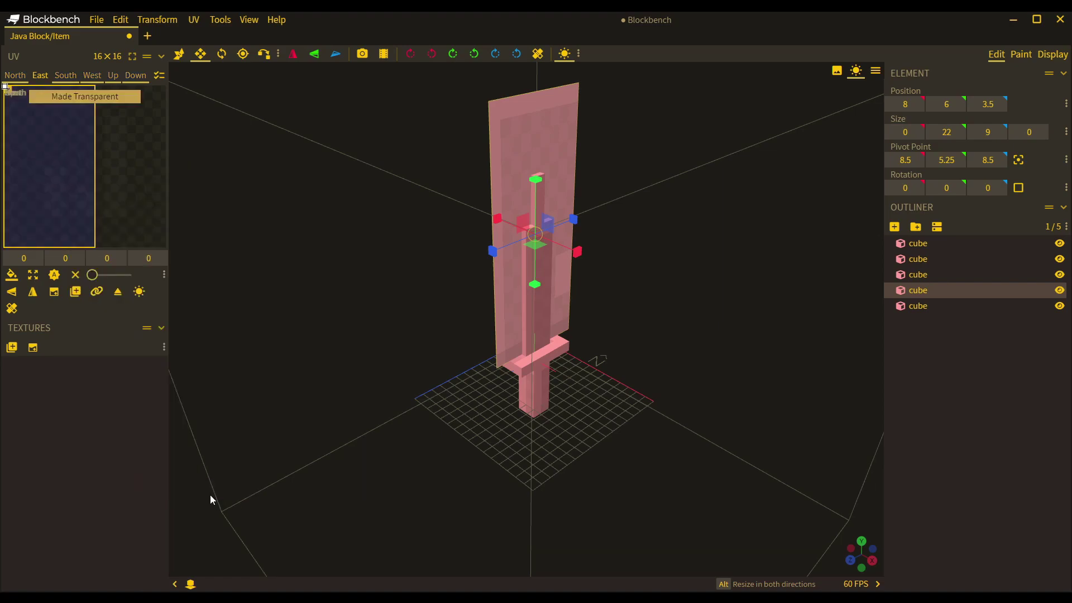
# - Duplicate the crossguard cube and rotate the copy to -22.5 degrees around X
pyautogui.click(273, 229)
pyautogui.moveTo(423, 170); pyautogui.dragTo(336, 143)
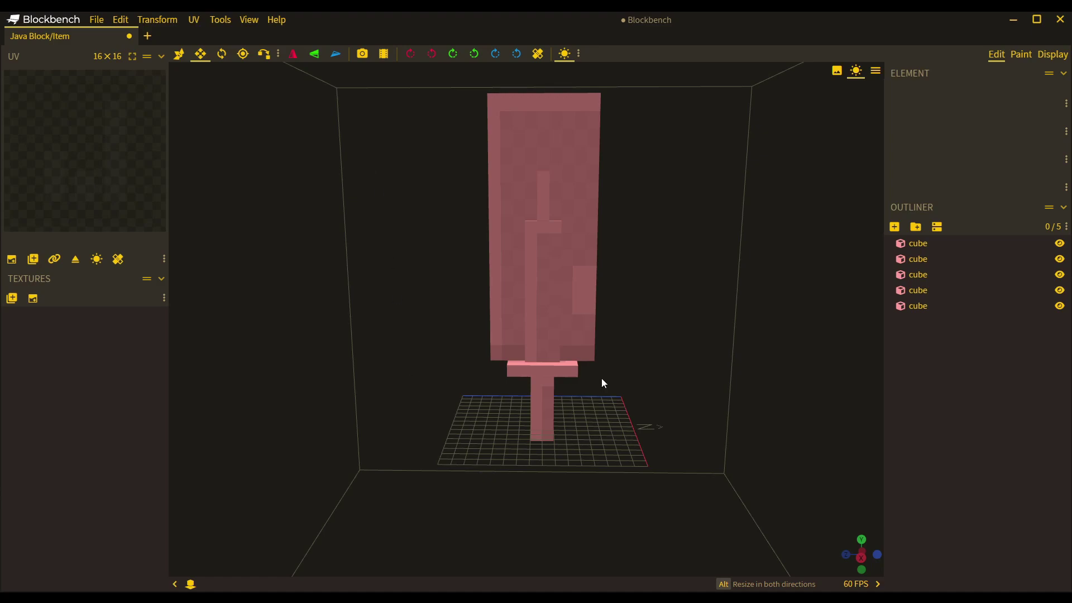
pyautogui.scroll(5, 650, 400)
pyautogui.moveTo(645, 396); pyautogui.dragTo(384, 410)
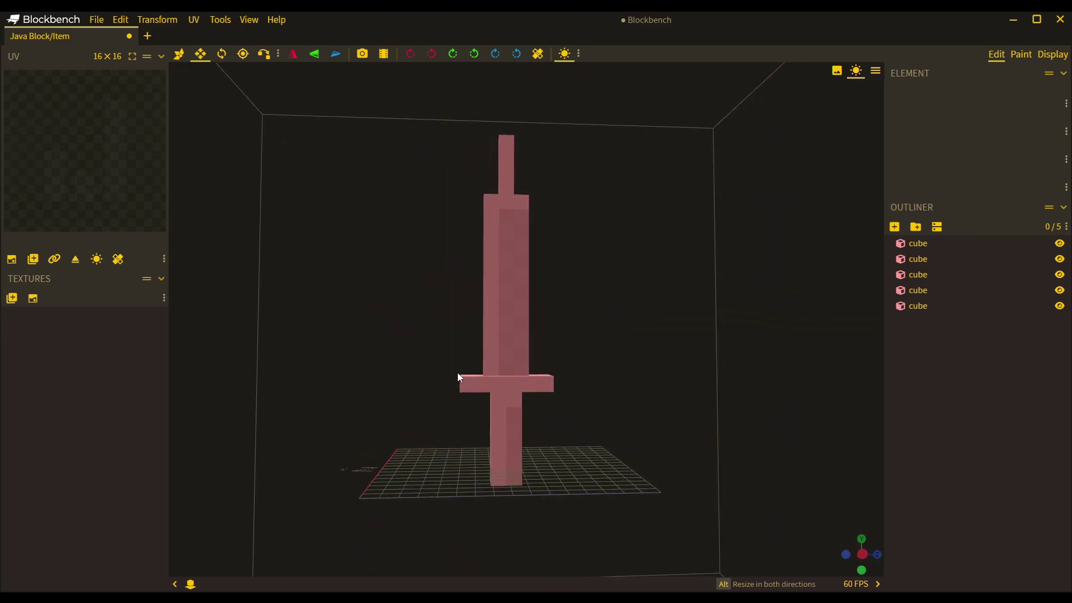
pyautogui.click(495, 388)
pyautogui.moveTo(632, 420); pyautogui.dragTo(638, 421)
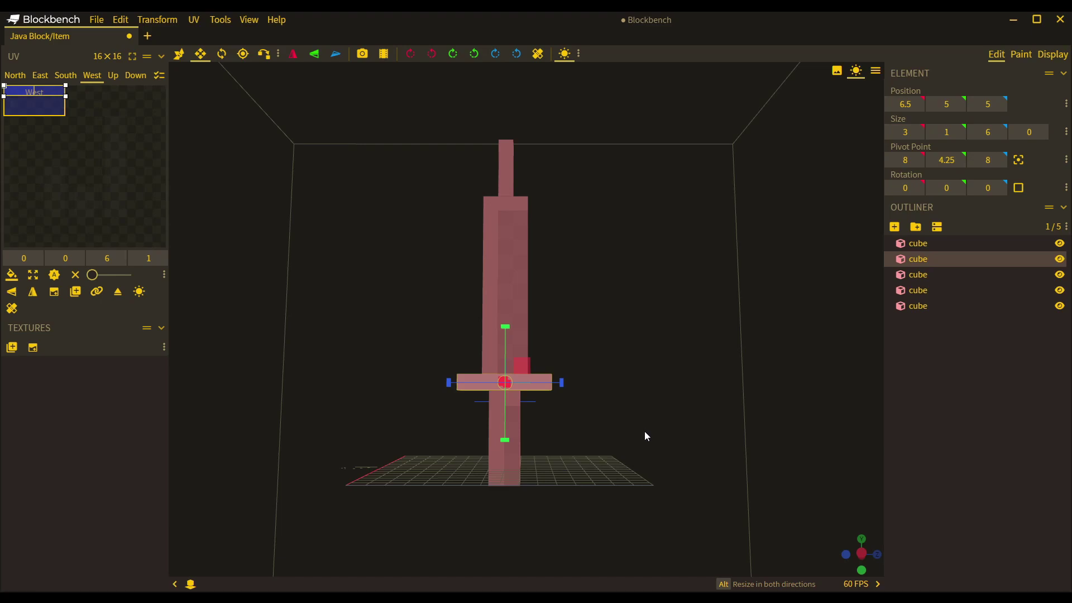
pyautogui.hotkey('ctrl', 'd')
pyautogui.press('r')
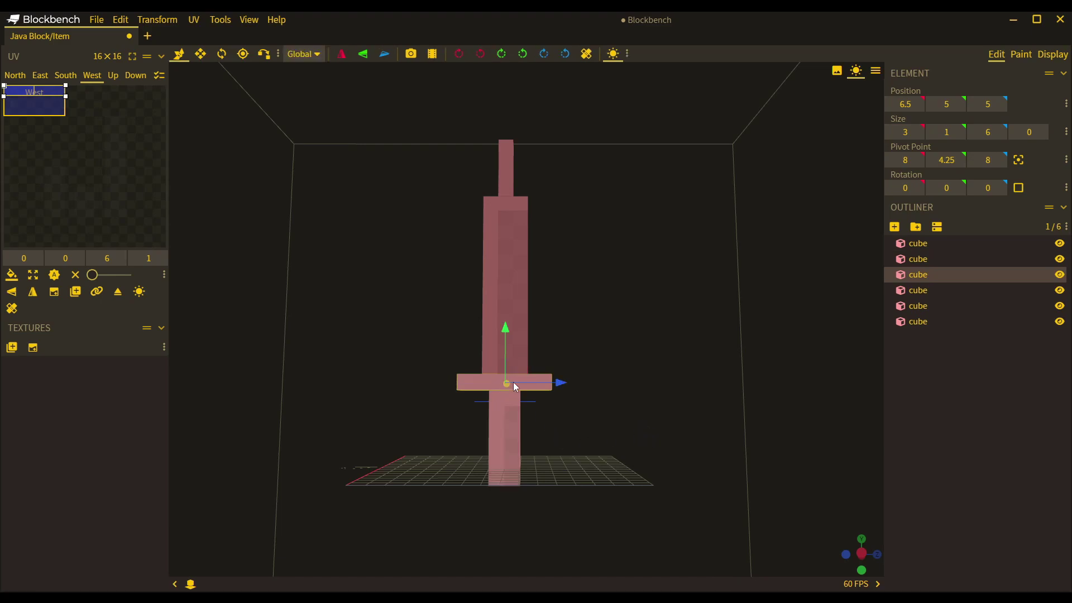
pyautogui.moveTo(535, 385)
pyautogui.mouseDown()
pyautogui.moveTo(538, 375)
pyautogui.moveTo(514, 383)
pyautogui.mouseUp()
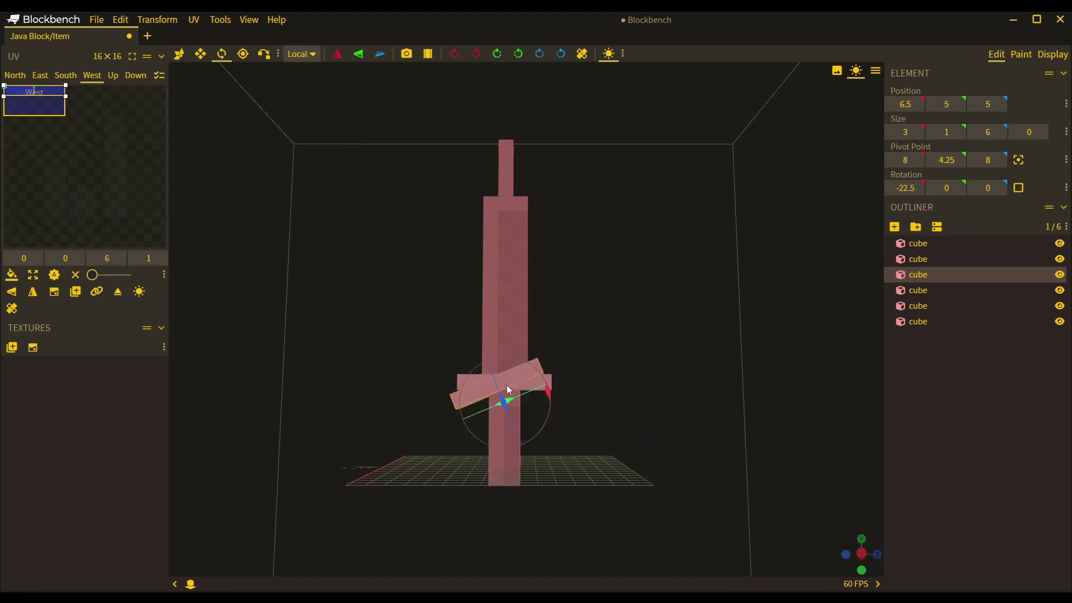
# - Snap the rotated copy's upper corner to the crossguard's upper end corner and shorten the piece to 2 units along Z
pyautogui.press('s')
pyautogui.moveTo(450, 399); pyautogui.dragTo(493, 380)
pyautogui.press('x')
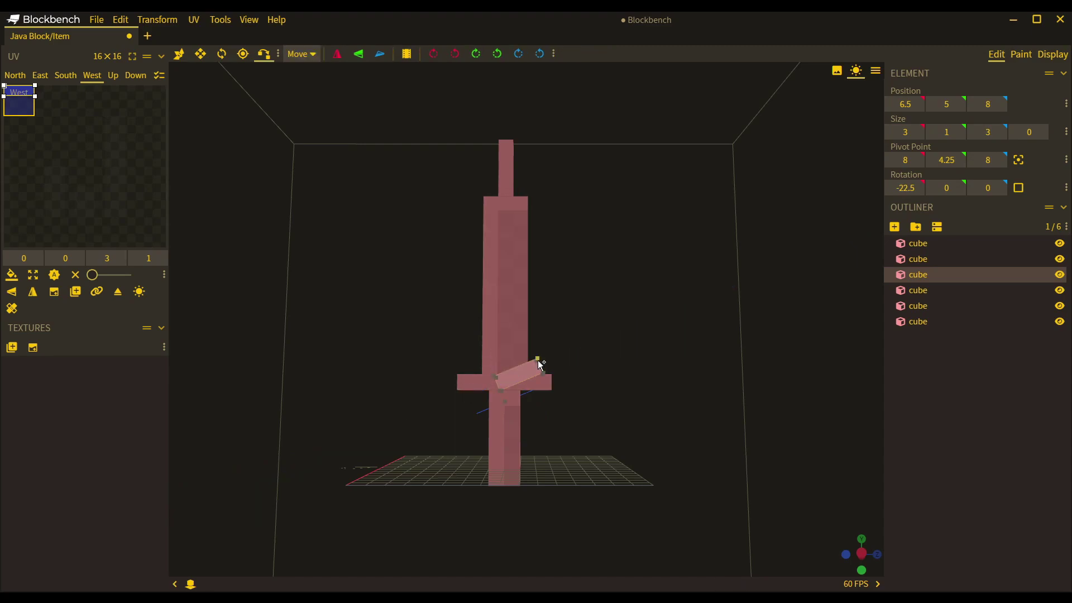
pyautogui.click(535, 362)
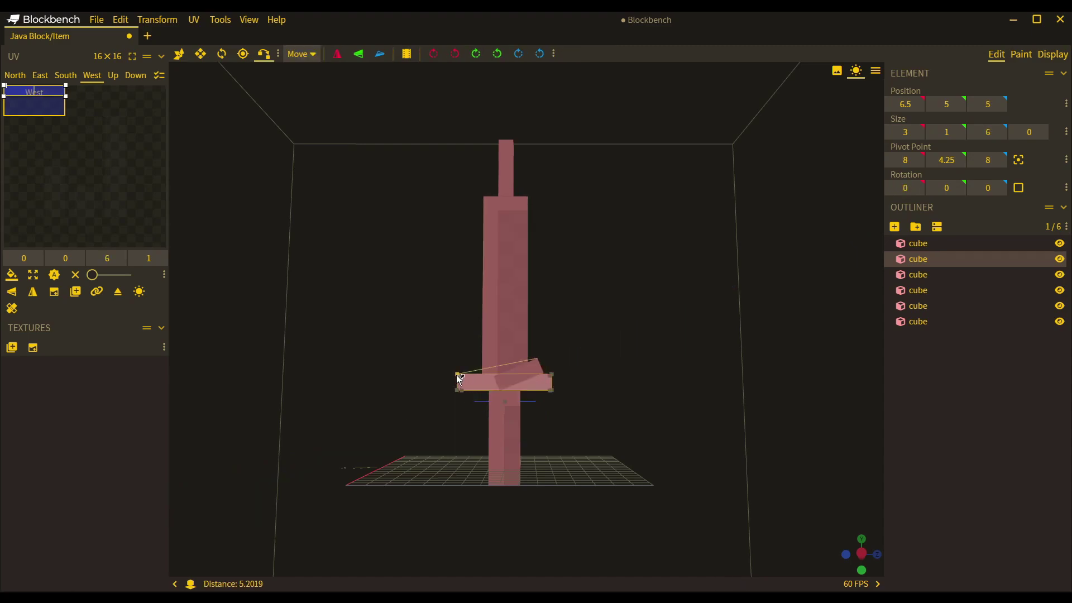
pyautogui.click(457, 376)
pyautogui.click(435, 393)
pyautogui.press('s')
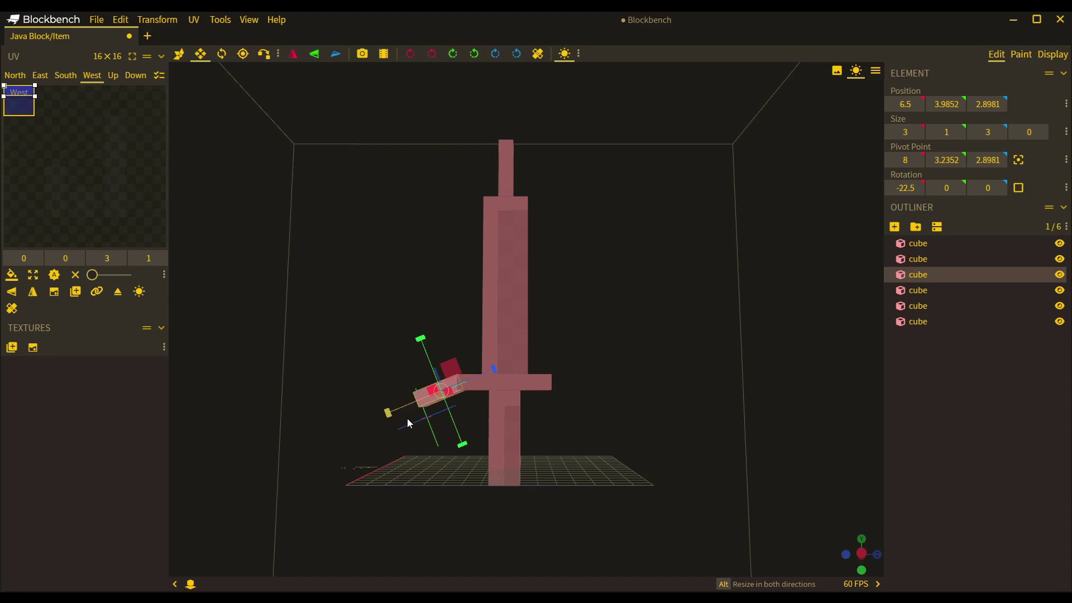
pyautogui.moveTo(404, 406); pyautogui.dragTo(356, 316)
# - Duplicate the angled guard tip and flip the copy along Z onto the crossguard's opposite end
pyautogui.hotkey('ctrl', 'd')
pyautogui.press('v')
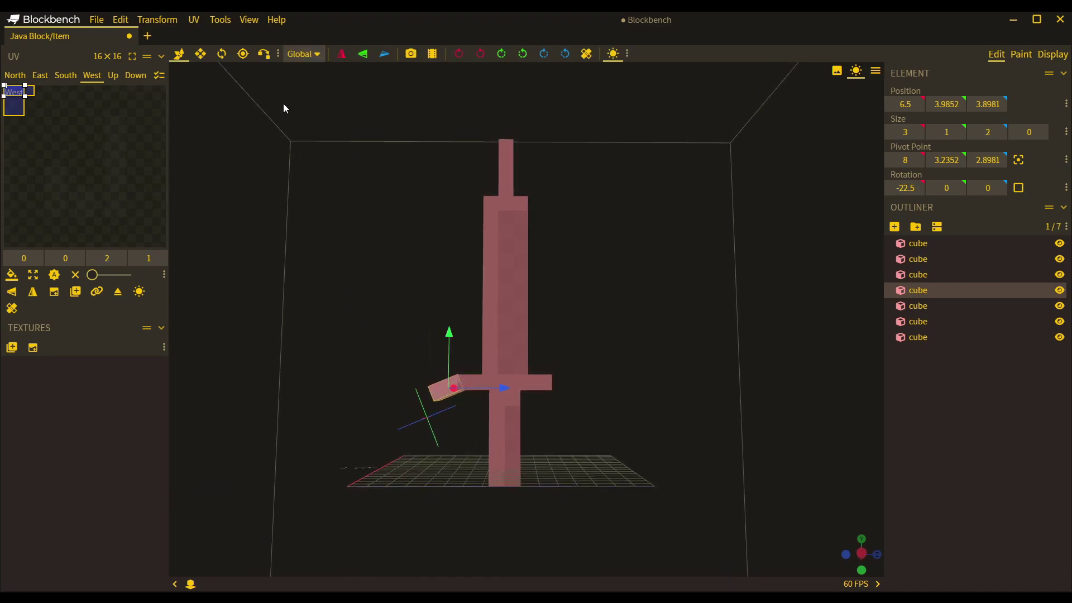
pyautogui.click(364, 55)
pyautogui.moveTo(357, 218); pyautogui.dragTo(293, 223)
pyautogui.scroll(-5, 682, 220)
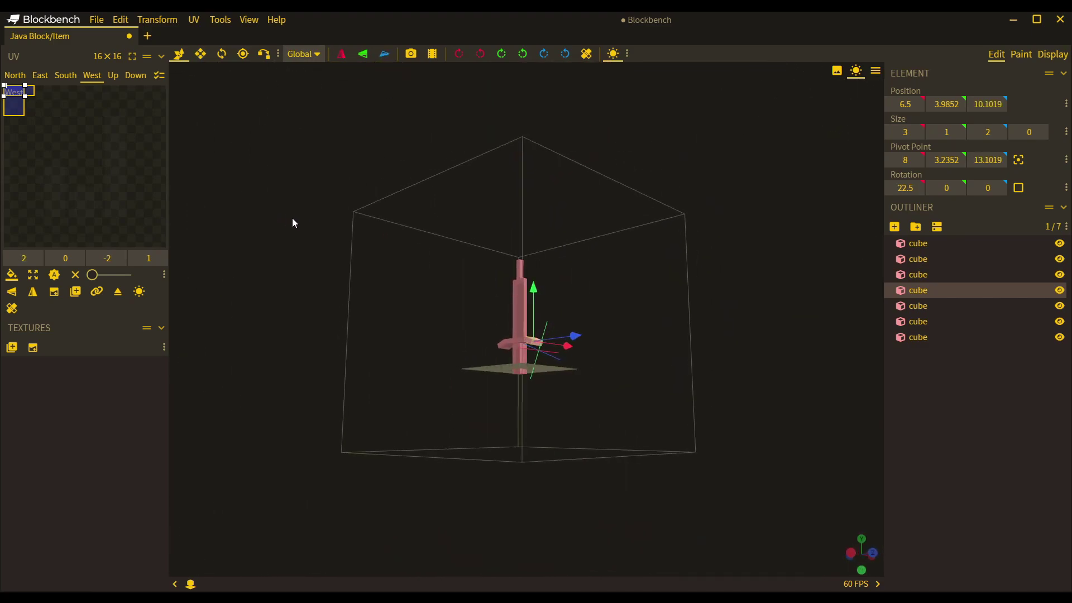
pyautogui.scroll(6, 337, 227)
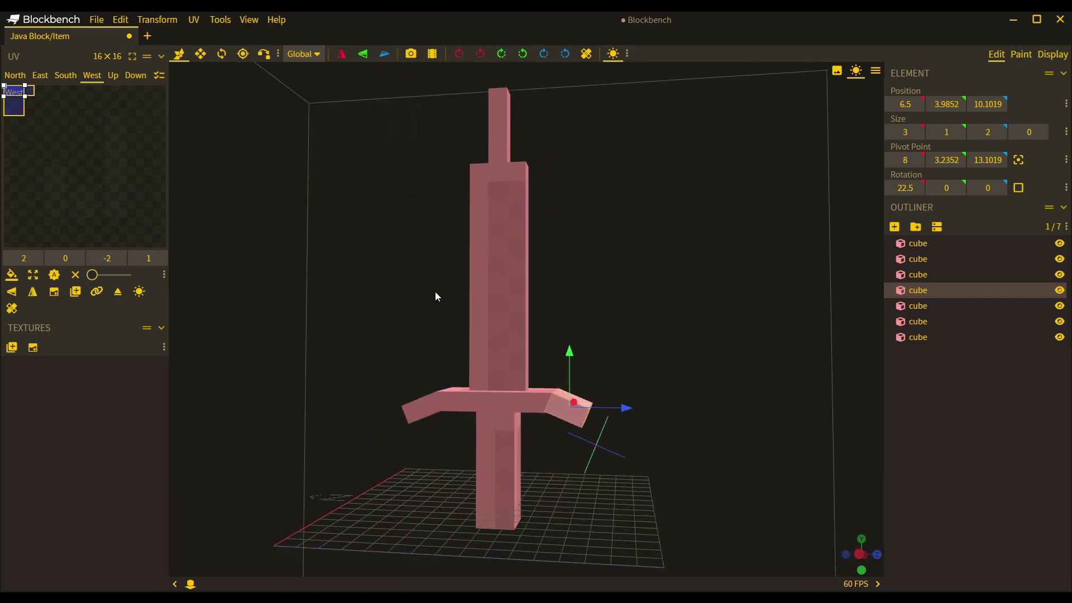
# - Duplicate the original angled guard tip and turn the copy upright, giving it a size of 3 × 2 × 1
pyautogui.click(411, 402)
pyautogui.hotkey('ctrl', 'd')
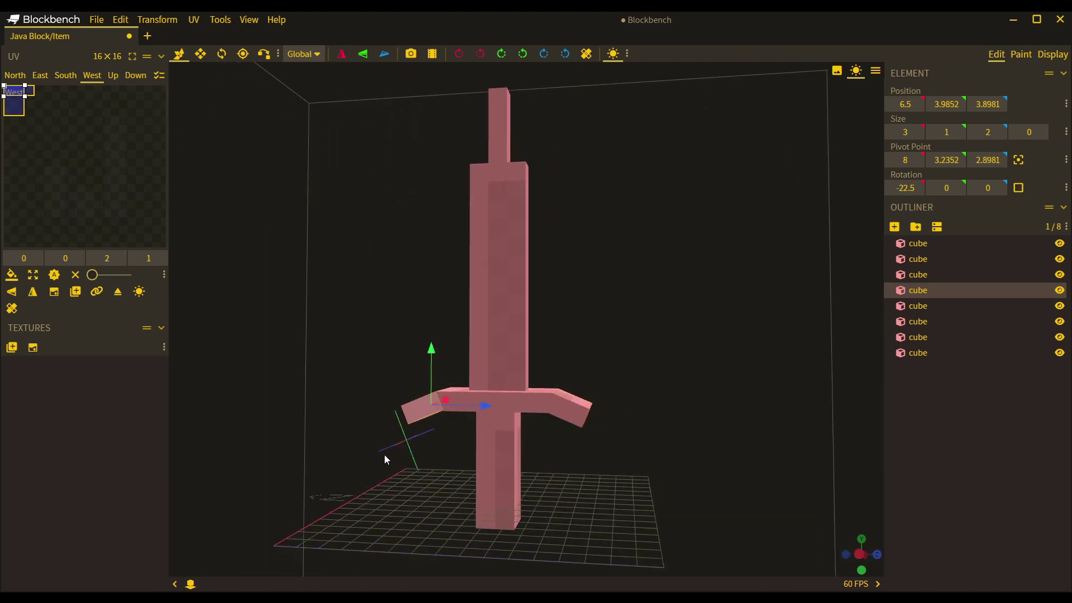
pyautogui.press('r')
pyautogui.moveTo(444, 420); pyautogui.dragTo(441, 473)
# - Snap the upright prong's lower corner to the crossguard's top and lower it by 0.5 units to Y 4.9846
pyautogui.press('v')
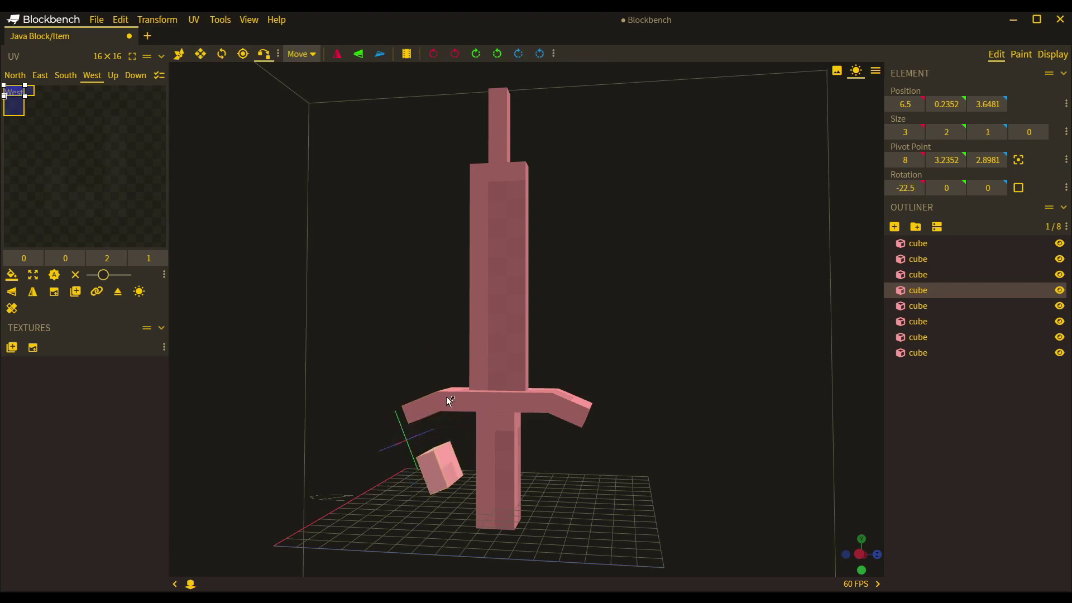
pyautogui.click(437, 393)
pyautogui.press('v')
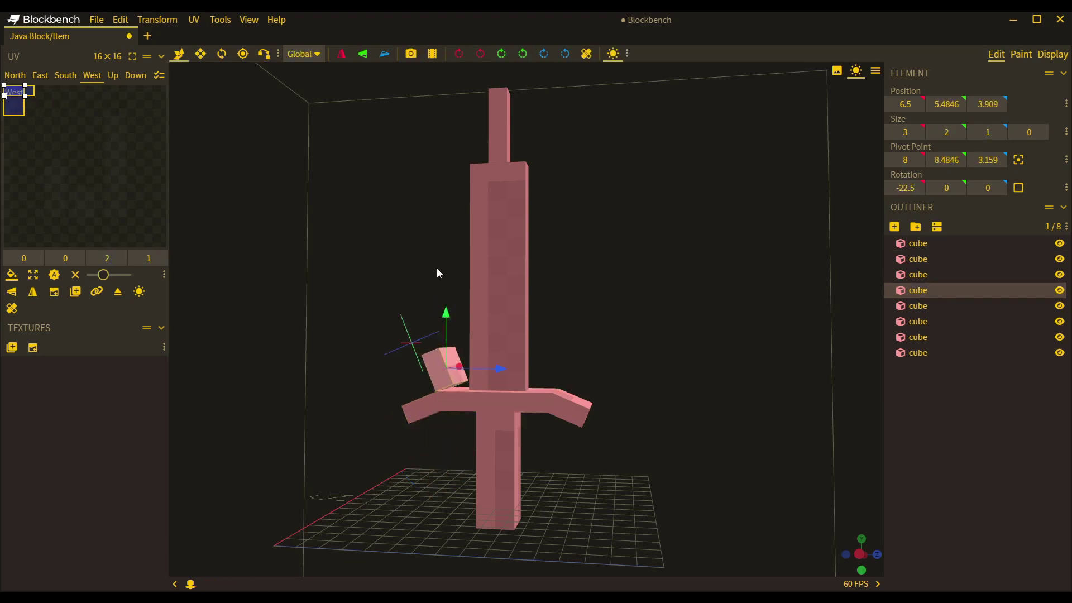
pyautogui.moveTo(440, 316); pyautogui.dragTo(442, 327)
pyautogui.moveTo(376, 308); pyautogui.dragTo(359, 293)
pyautogui.click(394, 306)
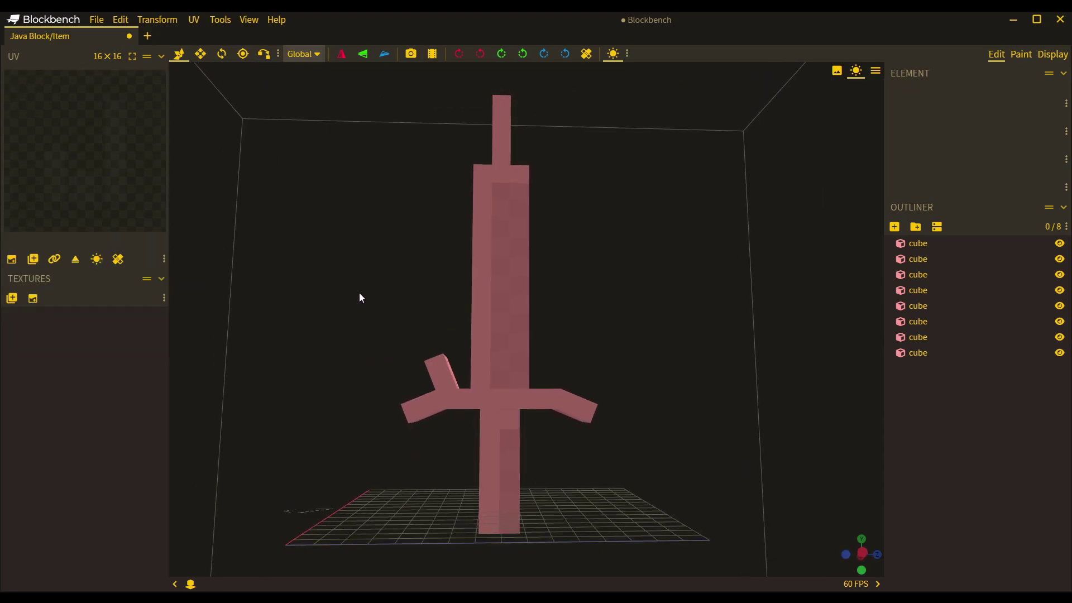
# - Duplicate the upright prong and flip the copy along Z onto the other side of the blade
pyautogui.scroll(-3, 359, 291)
pyautogui.click(471, 346)
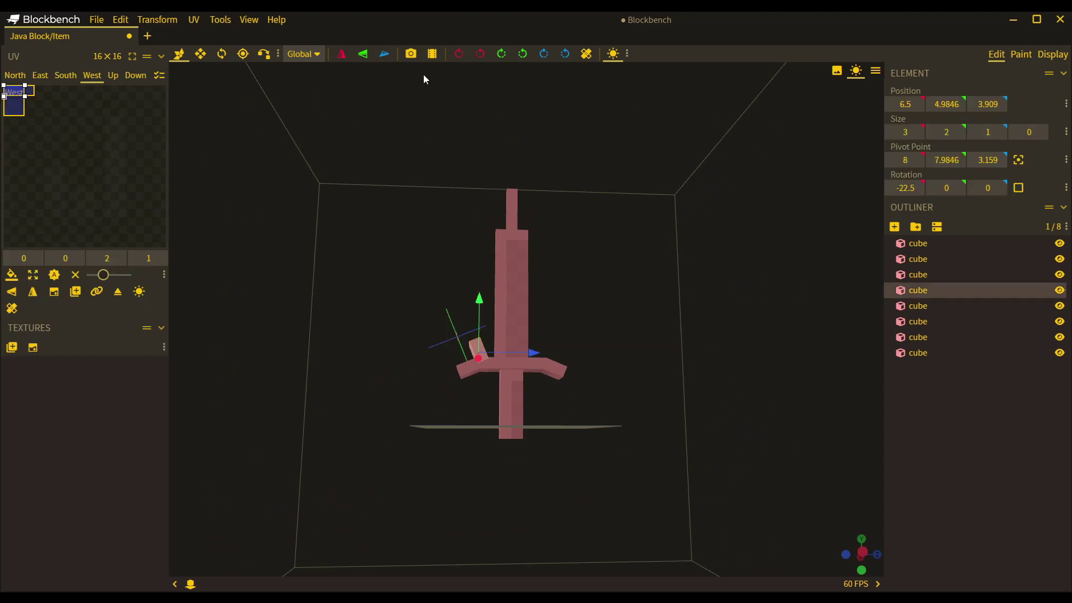
pyautogui.hotkey('ctrl', 'd')
pyautogui.click(384, 54)
pyautogui.click(335, 226)
pyautogui.moveTo(335, 225); pyautogui.dragTo(314, 252)
pyautogui.scroll(-4, 689, 252)
pyautogui.scroll(-7, 310, 247)
pyautogui.scroll(6, 522, 276)
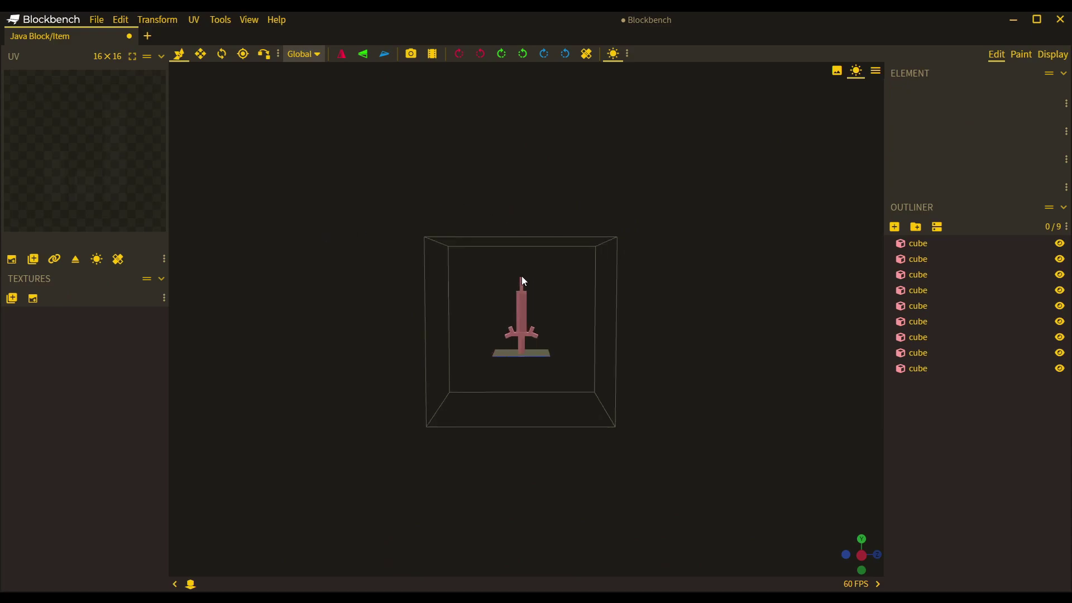
# - Extend the flat blade panel downward to a height of 25 units, with its base at Y 3
pyautogui.click(512, 223)
pyautogui.moveTo(380, 189)
pyautogui.mouseDown()
pyautogui.moveTo(778, 177)
pyautogui.moveTo(690, 201)
pyautogui.moveTo(364, 190)
pyautogui.mouseUp()
pyautogui.click(684, 196)
pyautogui.press('s')
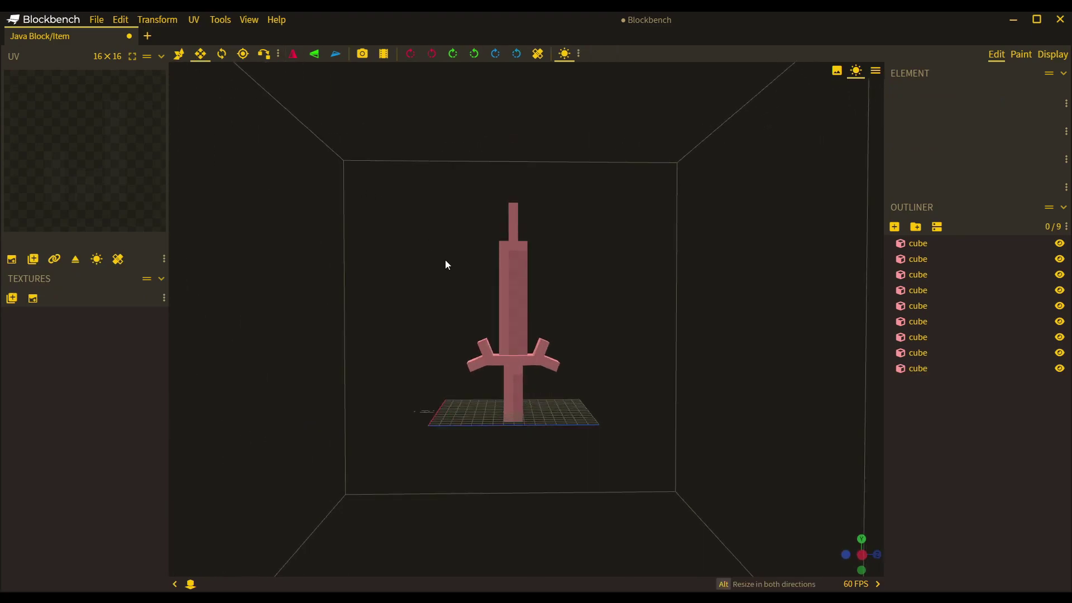
pyautogui.moveTo(500, 240); pyautogui.dragTo(435, 240)
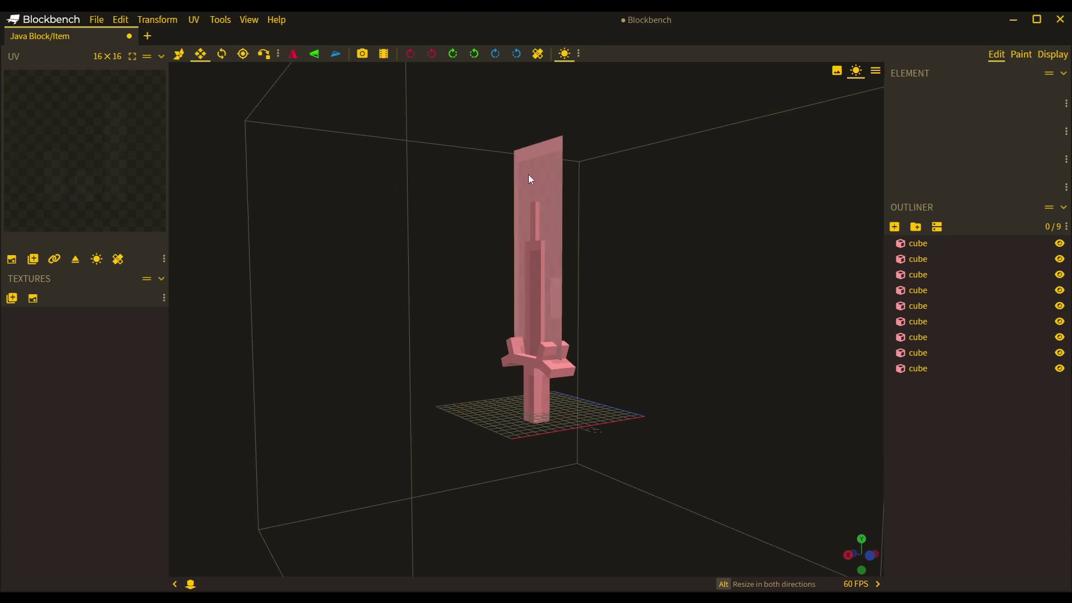
pyautogui.moveTo(532, 174)
pyautogui.mouseDown()
pyautogui.moveTo(629, 206)
pyautogui.moveTo(505, 208)
pyautogui.moveTo(519, 183)
pyautogui.mouseUp()
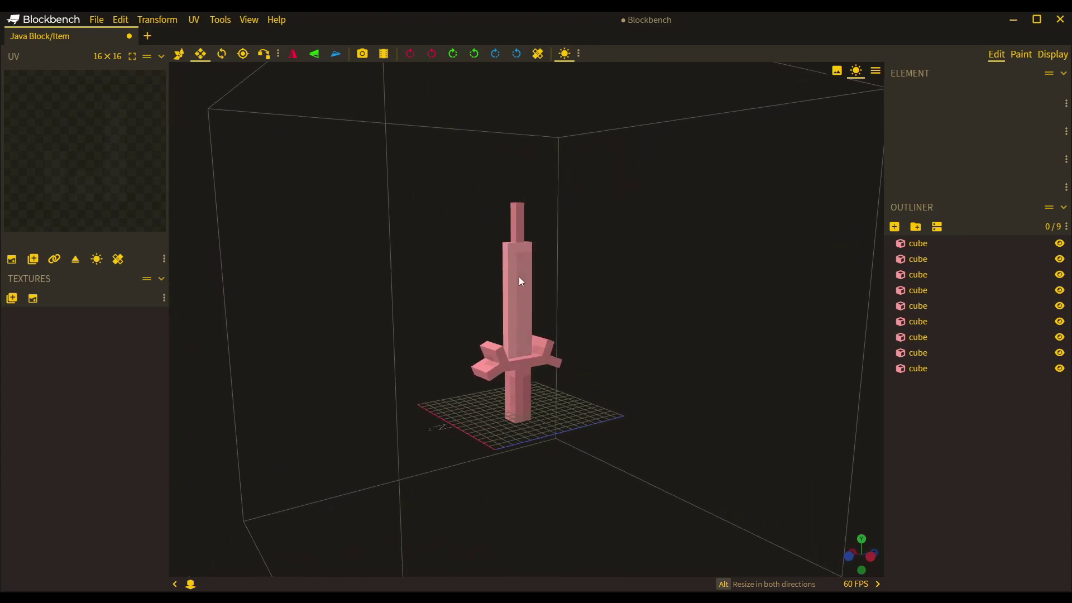
pyautogui.moveTo(647, 320); pyautogui.dragTo(545, 335)
pyautogui.click(561, 284)
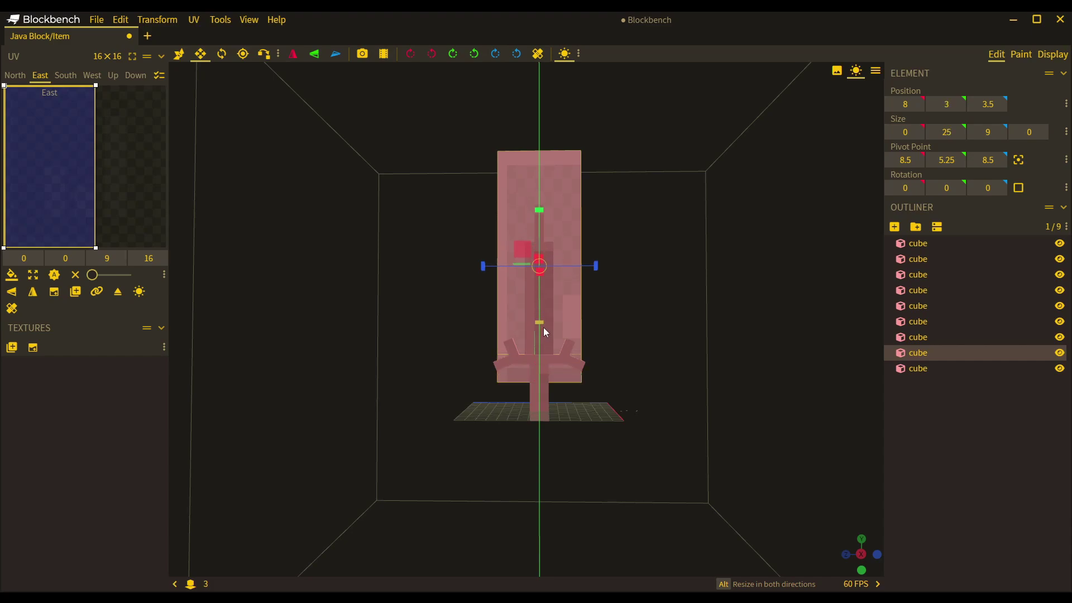
pyautogui.click(682, 354)
pyautogui.moveTo(682, 354); pyautogui.dragTo(683, 356)
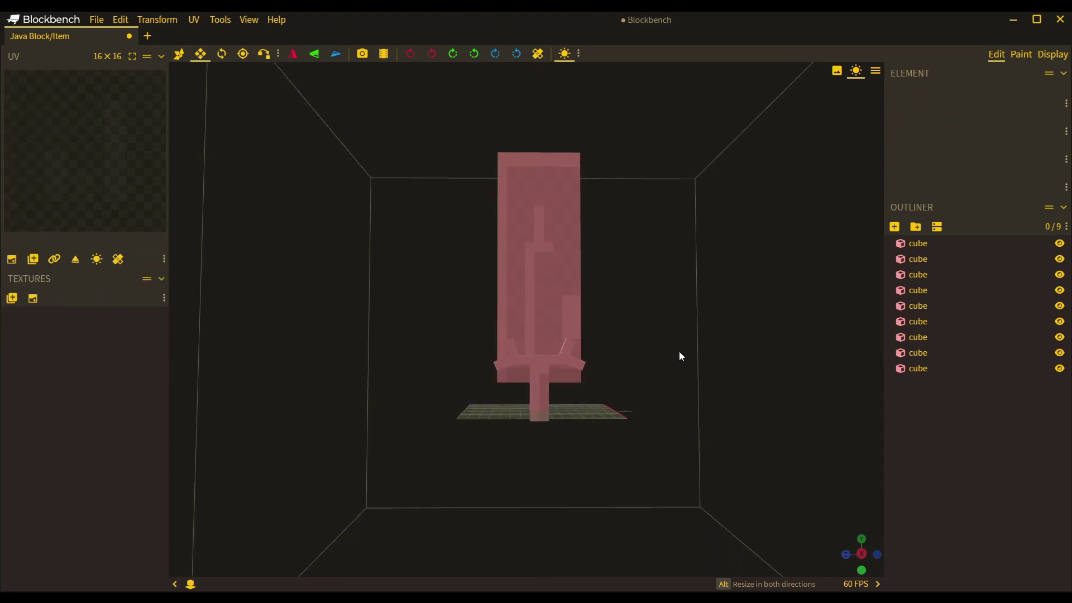
# - Select the two upright prongs and both angled guard tips and narrow them together to 2 units along X
pyautogui.press('v')
pyautogui.scroll(6, 682, 355)
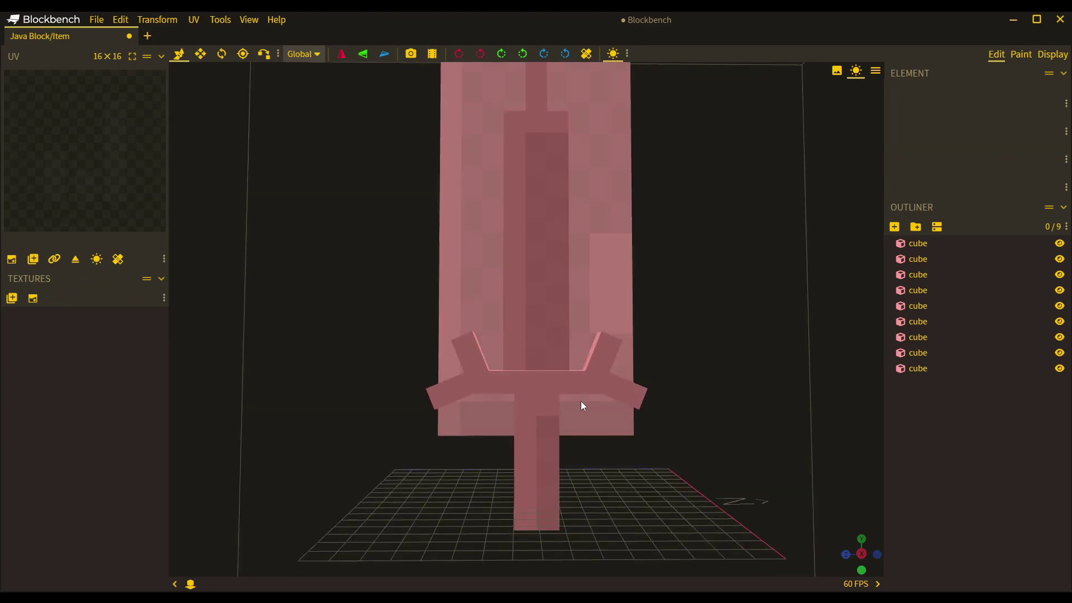
pyautogui.scroll(-6, 721, 360)
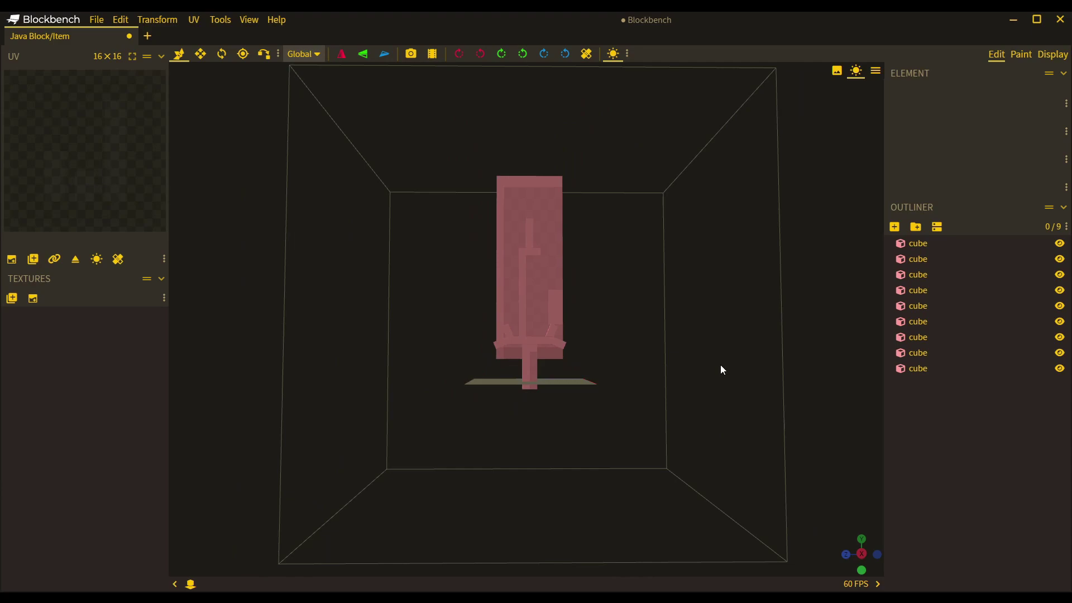
pyautogui.moveTo(720, 364); pyautogui.dragTo(514, 345)
pyautogui.scroll(4, 548, 375)
pyautogui.scroll(3, 514, 345)
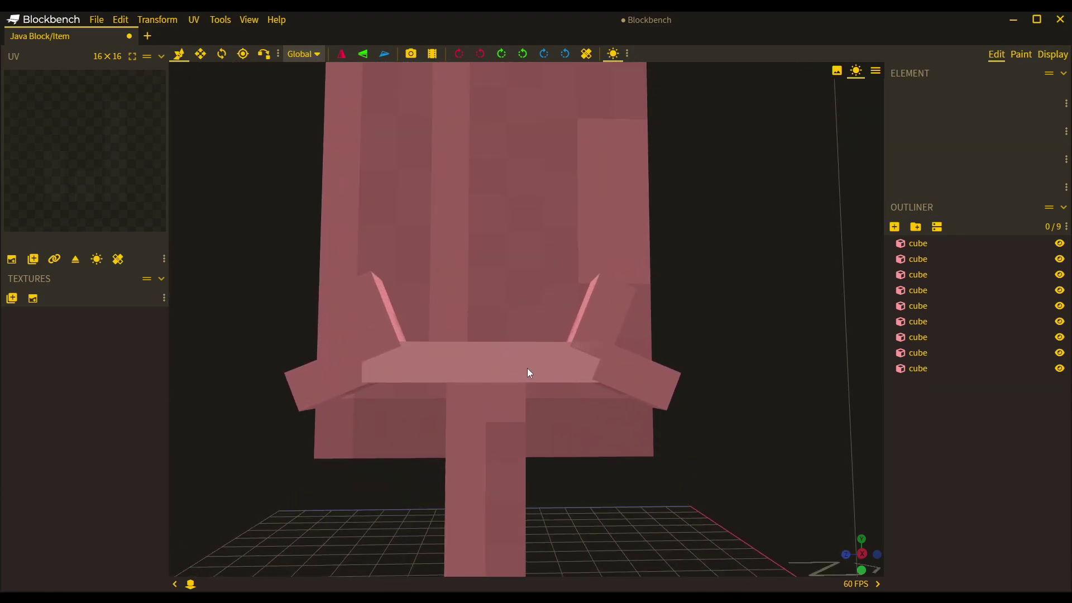
pyautogui.scroll(3, 529, 373)
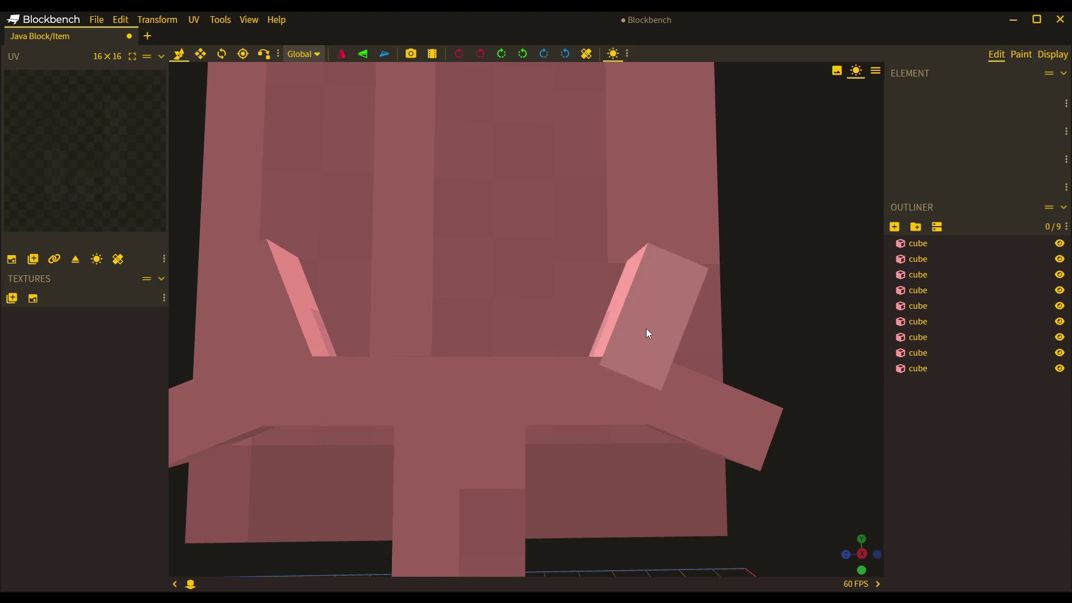
pyautogui.click(641, 360)
pyautogui.click(643, 362)
pyautogui.keyDown('shift'); pyautogui.click(694, 414); pyautogui.keyUp('shift')
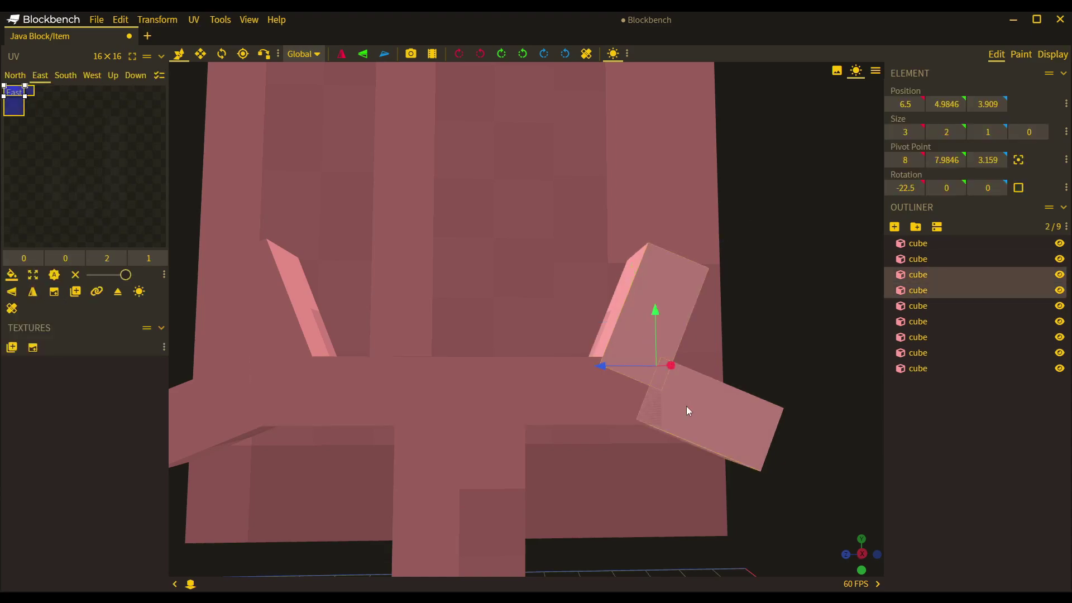
pyautogui.keyDown('shift'); pyautogui.click(247, 324); pyautogui.keyUp('shift')
pyautogui.keyDown('shift'); pyautogui.click(222, 402); pyautogui.keyUp('shift')
pyautogui.moveTo(300, 403); pyautogui.dragTo(572, 340)
pyautogui.press('s')
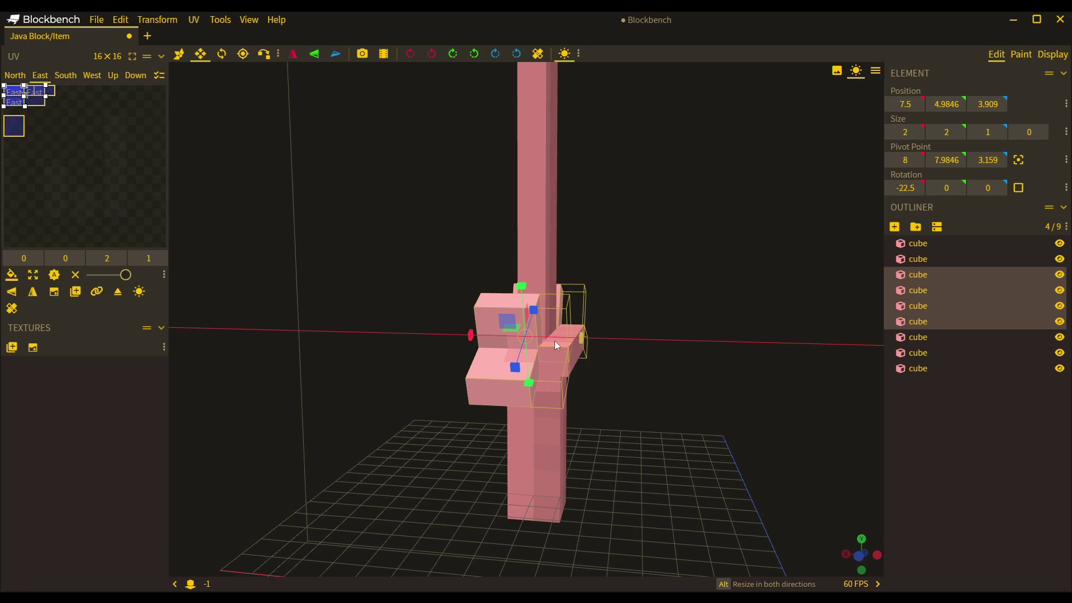
# - Narrow the four selected guard pieces to 1 unit along X and centre them on the crossguard at X 7.5
pyautogui.press('v')
pyautogui.moveTo(487, 333); pyautogui.dragTo(489, 335)
pyautogui.moveTo(709, 425); pyautogui.dragTo(445, 417)
pyautogui.press('s')
pyautogui.moveTo(562, 336)
pyautogui.mouseDown()
pyautogui.moveTo(540, 337)
pyautogui.moveTo(559, 334)
pyautogui.mouseUp()
pyautogui.press('v')
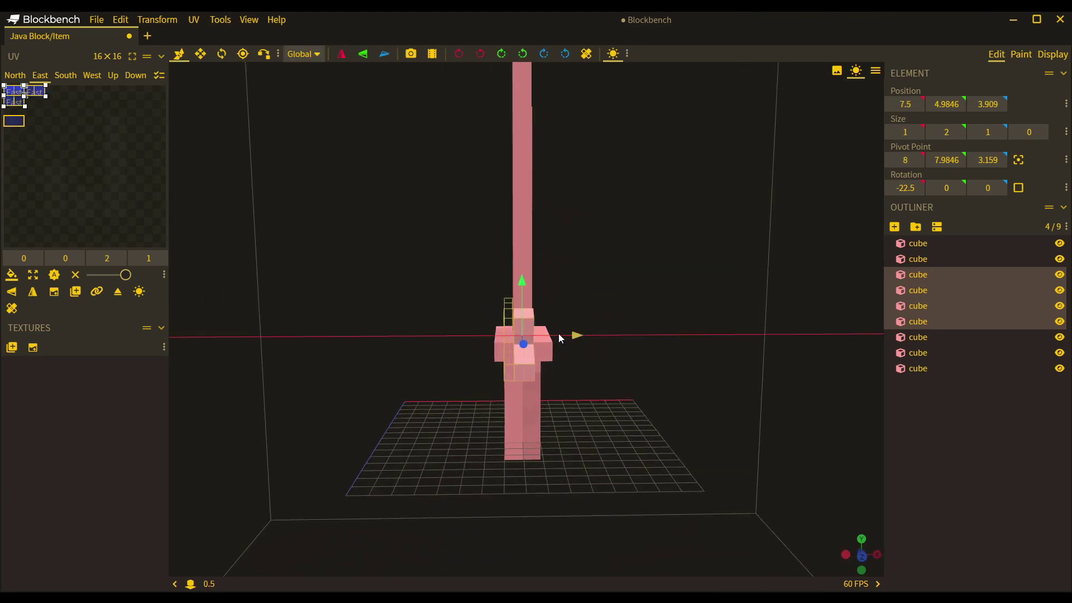
# - Narrow the crossguard bar along X and recentre it on the blade
pyautogui.moveTo(409, 342); pyautogui.dragTo(437, 436)
pyautogui.click(671, 374)
pyautogui.scroll(-2, 668, 382)
pyautogui.scroll(-2, 682, 384)
pyautogui.scroll(-2, 597, 382)
pyautogui.scroll(5, 445, 430)
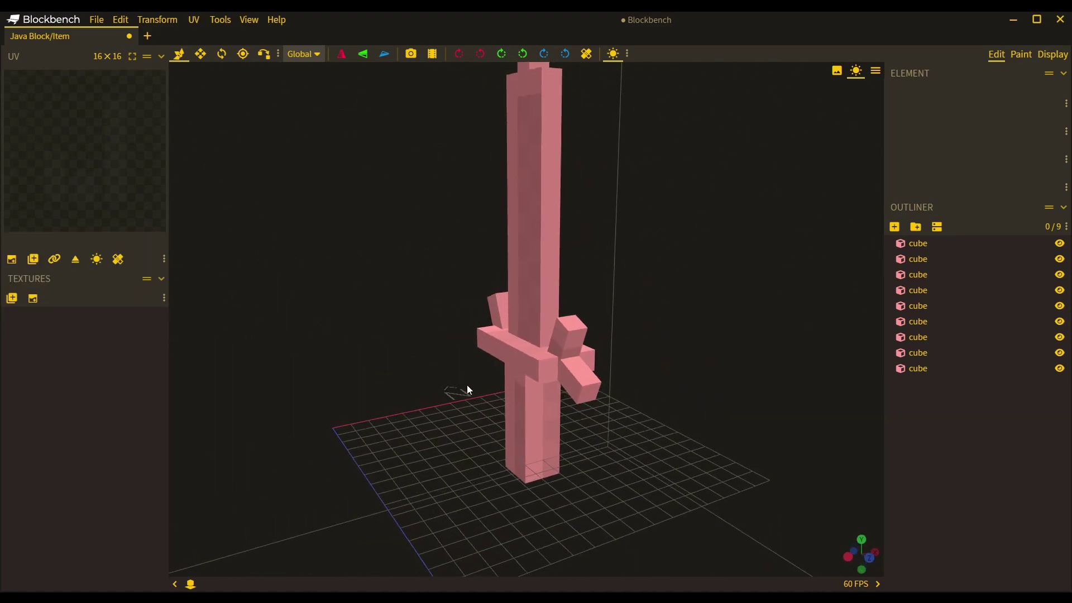
pyautogui.click(525, 353)
pyautogui.press('s')
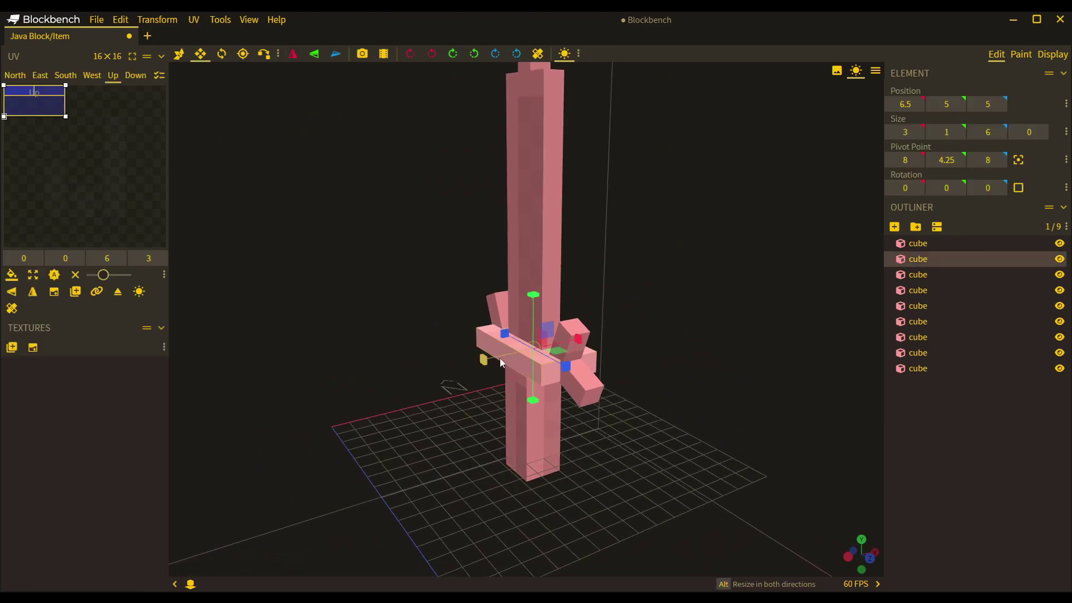
pyautogui.moveTo(503, 362); pyautogui.dragTo(512, 351)
pyautogui.press('v')
pyautogui.moveTo(580, 338); pyautogui.dragTo(574, 340)
pyautogui.click(714, 367)
# - Examine where the upright prongs and angled tips meet the crossguard
pyautogui.moveTo(715, 368); pyautogui.dragTo(421, 354)
pyautogui.scroll(-4, 463, 338)
pyautogui.scroll(5, 437, 363)
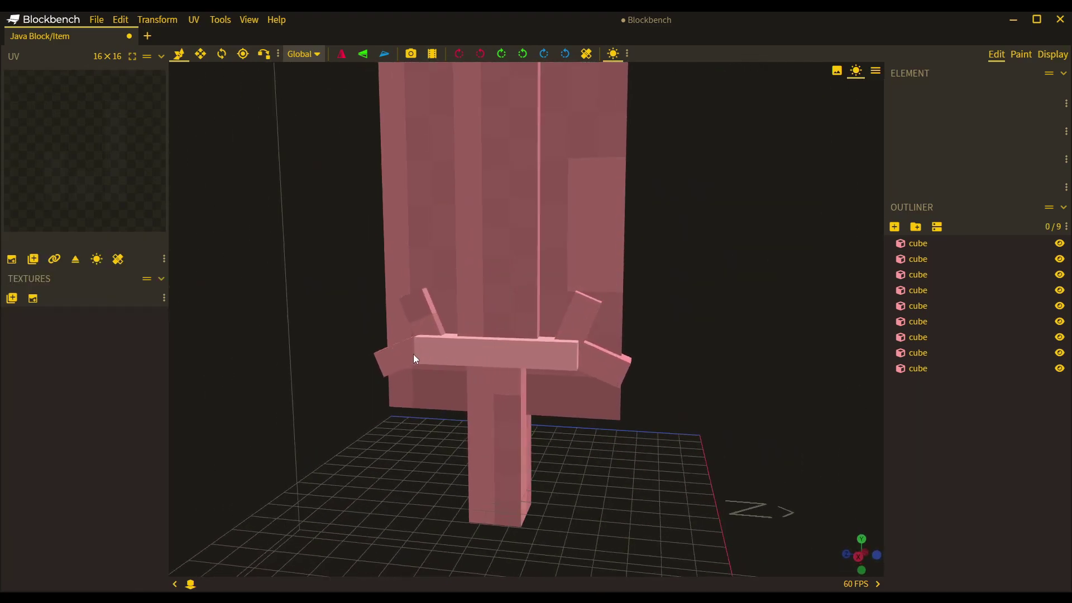
pyautogui.scroll(2, 430, 349)
pyautogui.press('s')
pyautogui.scroll(3, 612, 355)
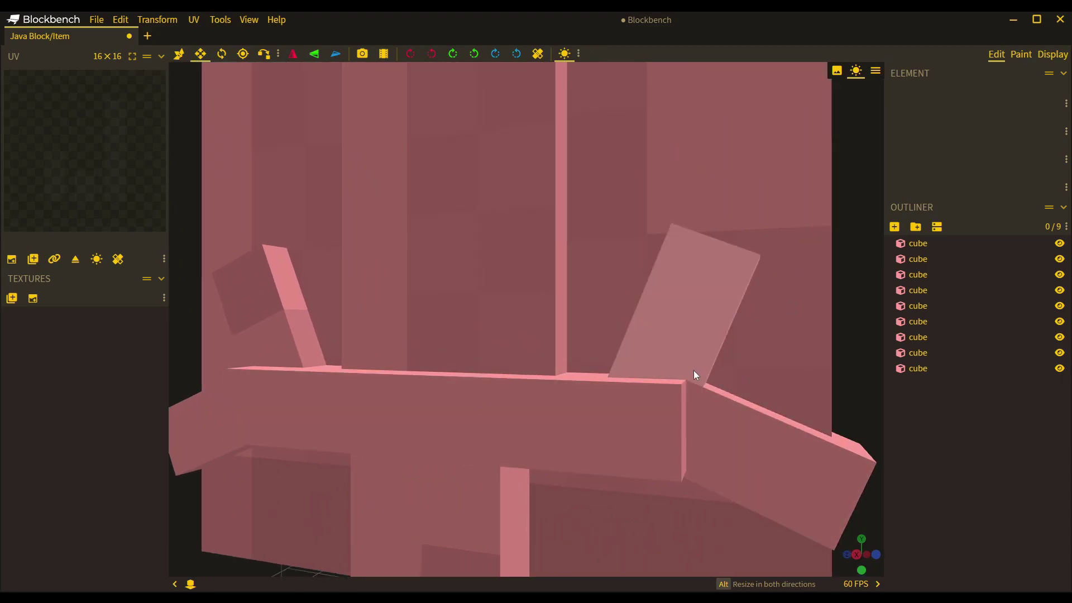
pyautogui.click(692, 323)
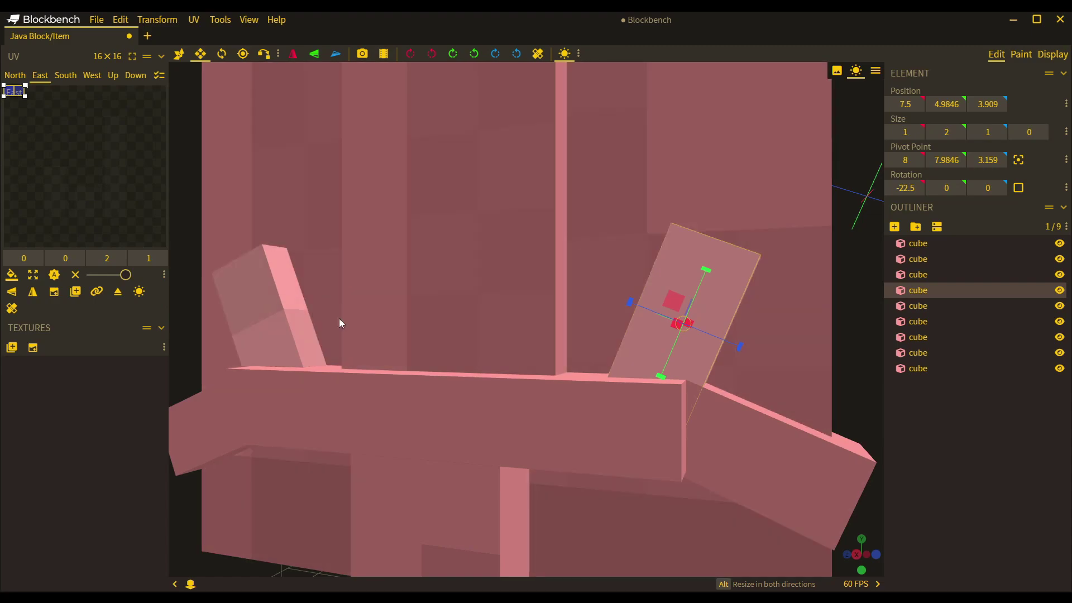
pyautogui.click(757, 472)
pyautogui.click(691, 313)
pyautogui.click(722, 427)
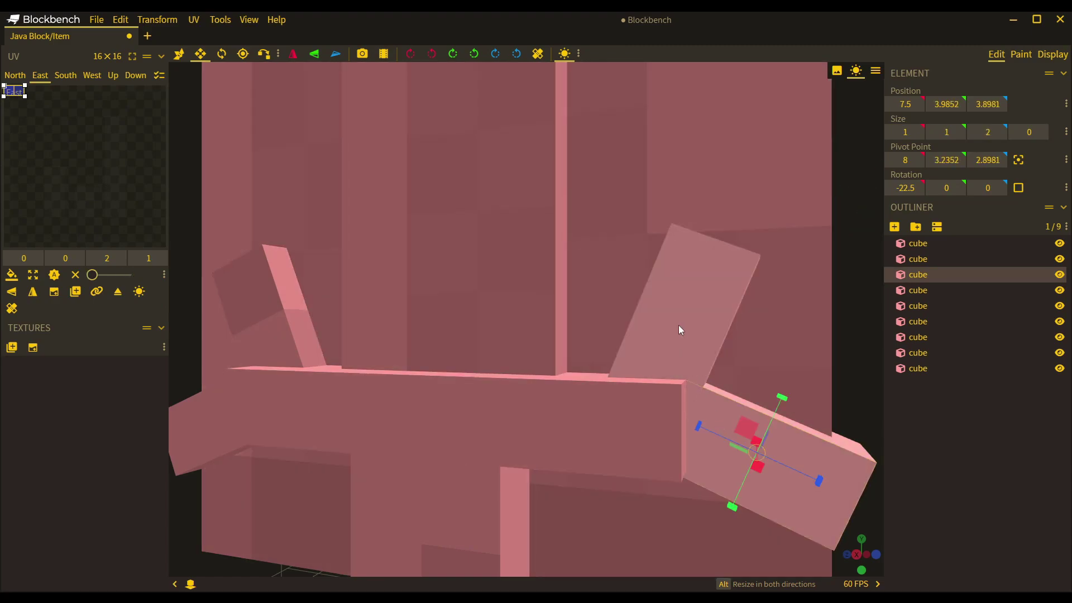
# - Select the two upright prongs, narrow them together to 0.98 units along X and adjust their X position
pyautogui.click(679, 330)
pyautogui.keyDown('ctrl'); pyautogui.click(270, 326); pyautogui.keyUp('ctrl')
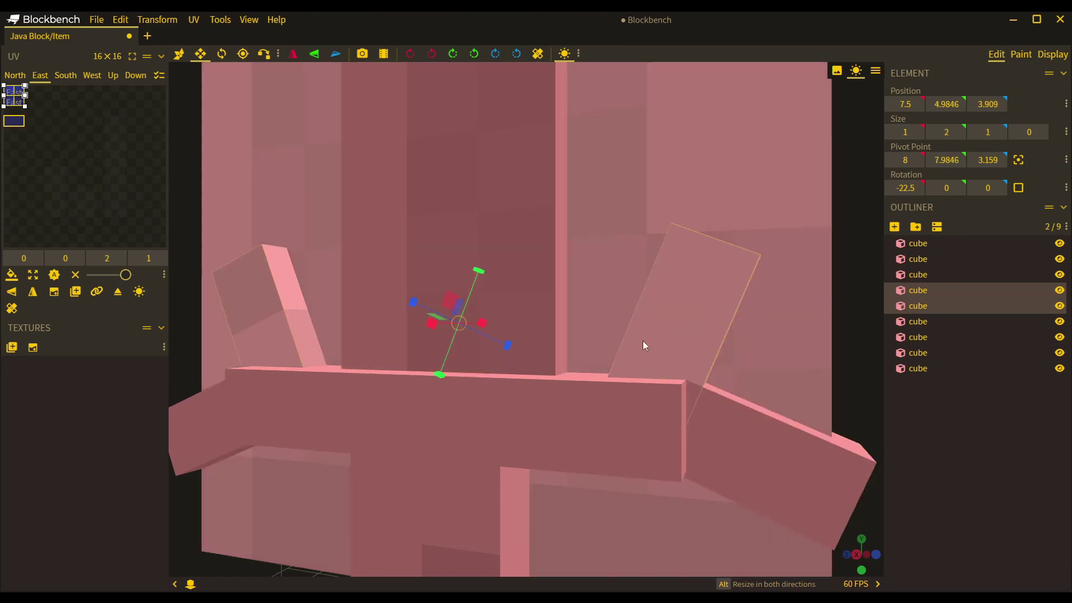
pyautogui.moveTo(765, 354); pyautogui.dragTo(666, 363)
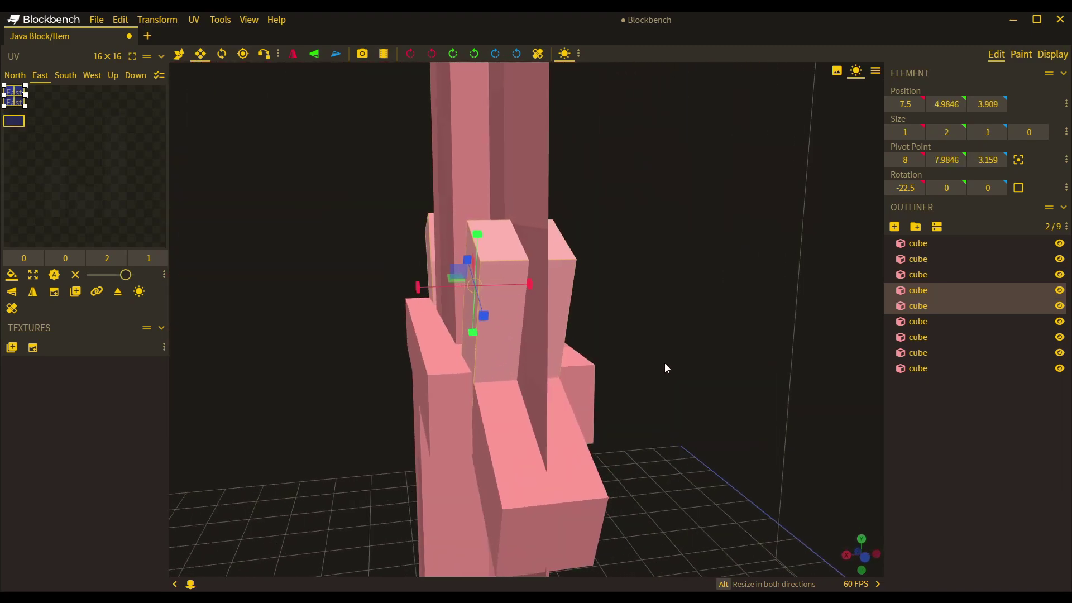
pyautogui.press('v')
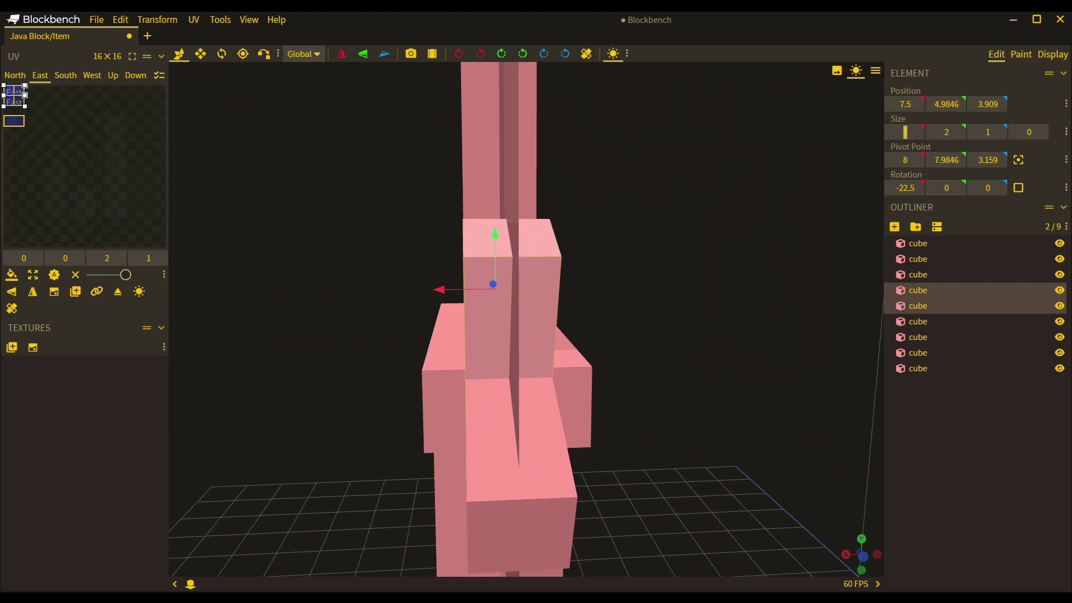
pyautogui.write('98')
pyautogui.press('Return')
pyautogui.click(905, 104)
pyautogui.click(783, 474)
# - Inspect the prong joints up close and the whole sword from several sides
pyautogui.press('s')
pyautogui.moveTo(782, 473); pyautogui.dragTo(447, 383)
pyautogui.scroll(3, 688, 467)
pyautogui.scroll(4, 473, 413)
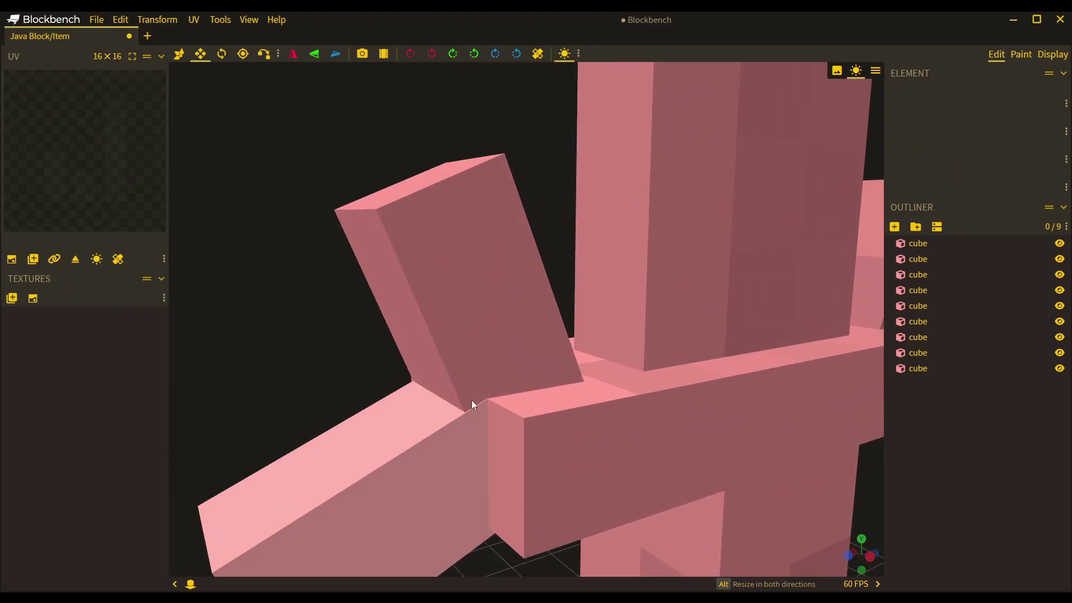
pyautogui.scroll(-3, 508, 453)
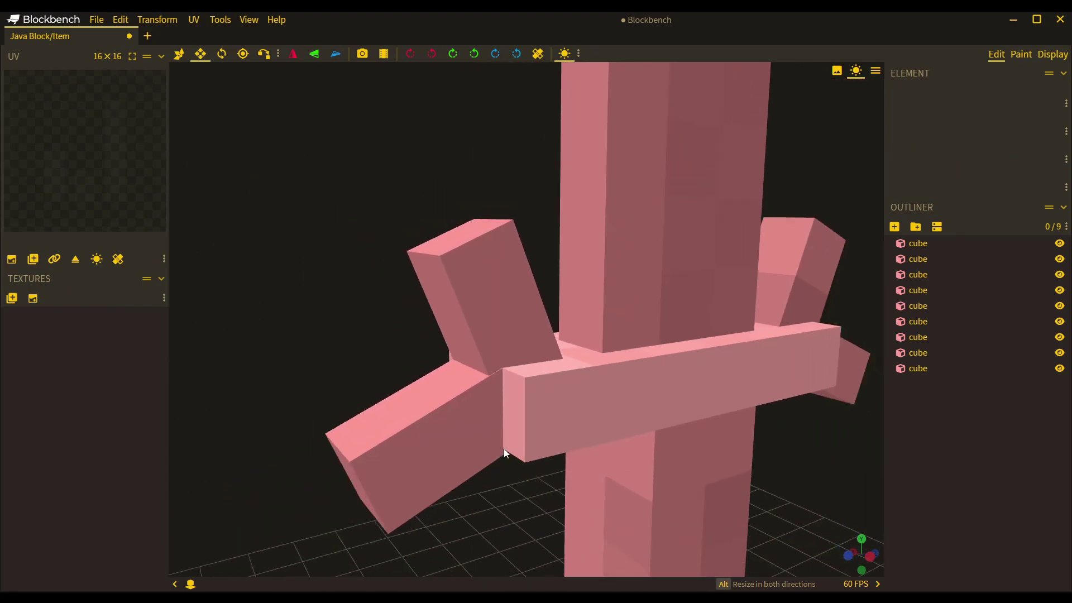
pyautogui.scroll(-8, 502, 436)
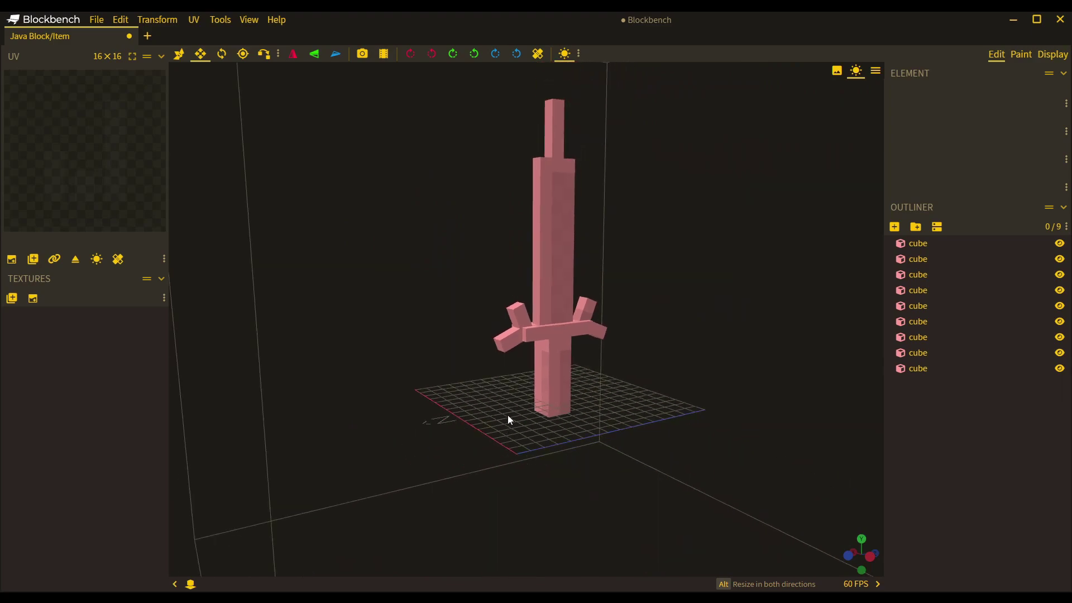
pyautogui.scroll(3, 503, 417)
pyautogui.moveTo(475, 425)
pyautogui.mouseDown()
pyautogui.moveTo(397, 422)
pyautogui.moveTo(465, 420)
pyautogui.mouseUp()
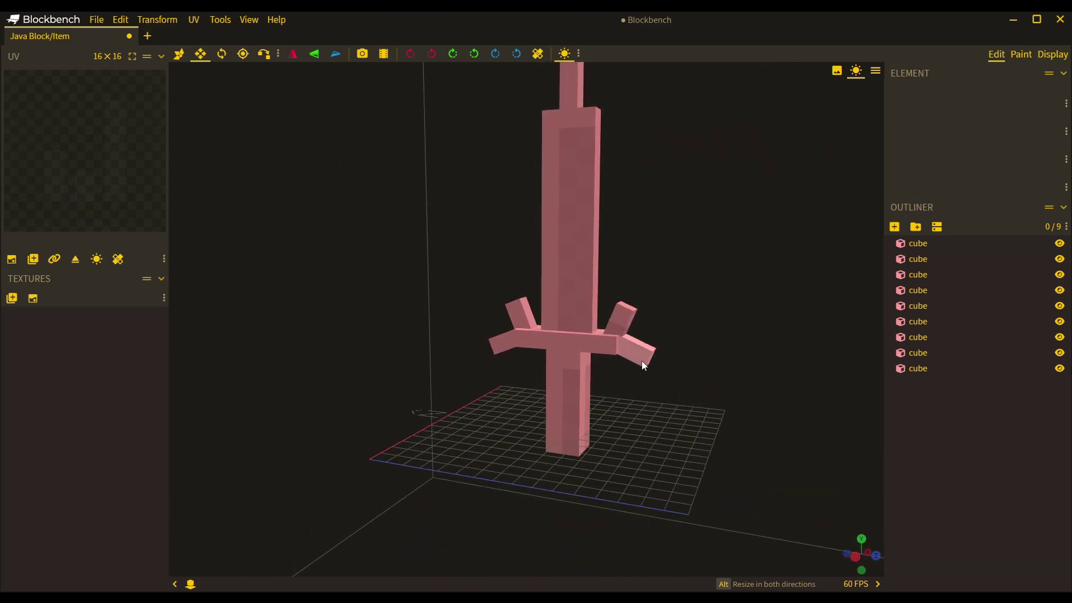
pyautogui.moveTo(688, 254); pyautogui.dragTo(372, 250)
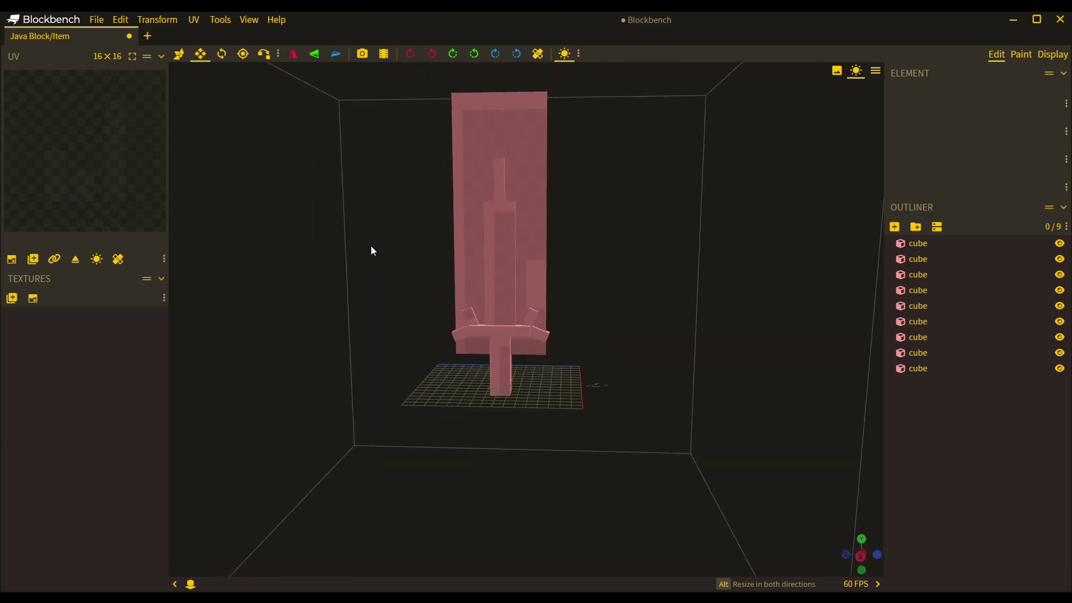
pyautogui.moveTo(558, 260); pyautogui.dragTo(871, 206)
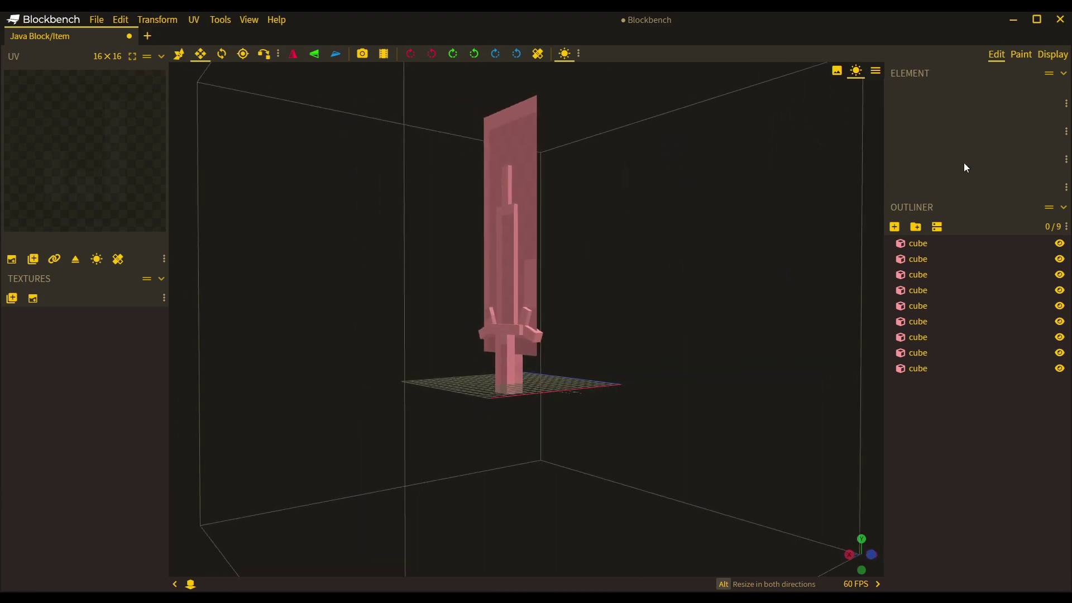
# - Preview how the sword is held in the third-person right-hand and left-hand display slots
pyautogui.click(1053, 54)
pyautogui.moveTo(460, 201); pyautogui.dragTo(652, 189)
pyautogui.scroll(5, 724, 187)
pyautogui.scroll(-3, 567, 182)
pyautogui.moveTo(764, 254); pyautogui.dragTo(759, 322)
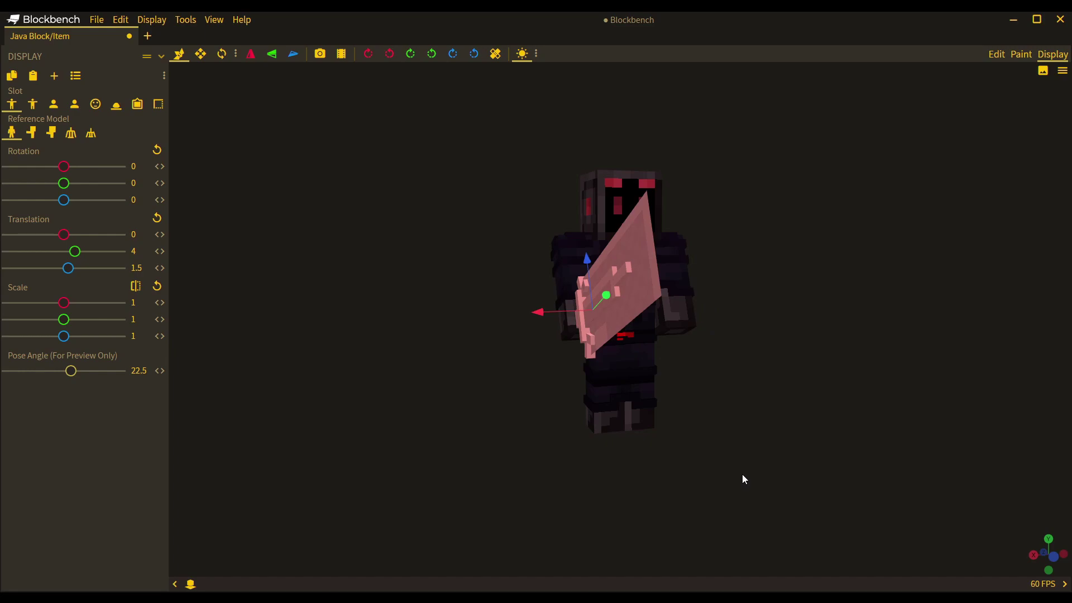
pyautogui.click(997, 54)
pyautogui.moveTo(747, 361)
pyautogui.mouseDown()
pyautogui.moveTo(508, 401)
pyautogui.moveTo(751, 369)
pyautogui.mouseUp()
pyautogui.click(1052, 54)
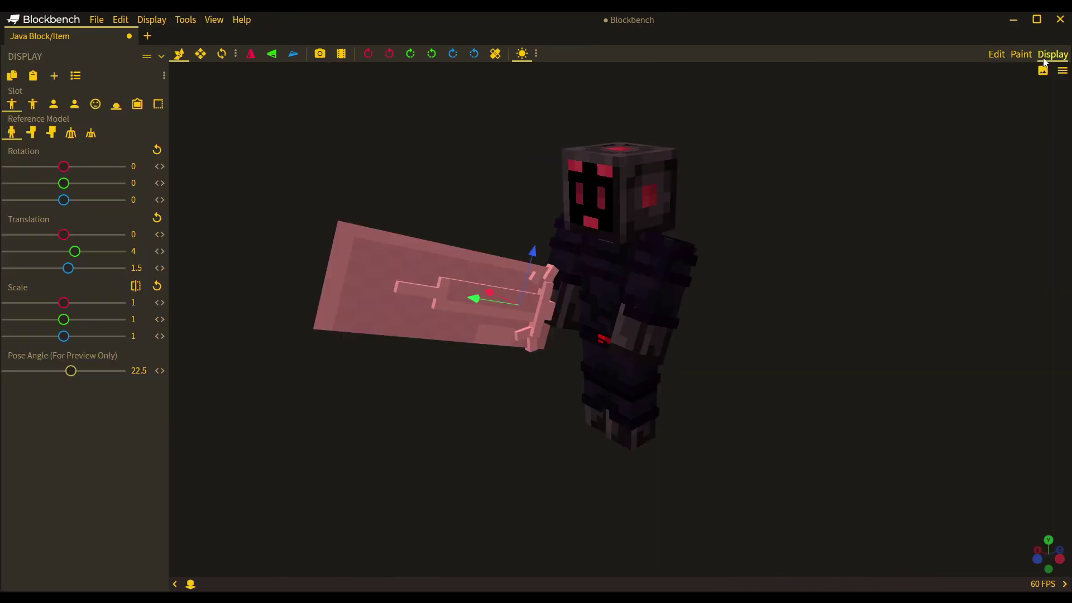
pyautogui.click(32, 103)
pyautogui.moveTo(554, 163); pyautogui.dragTo(311, 191)
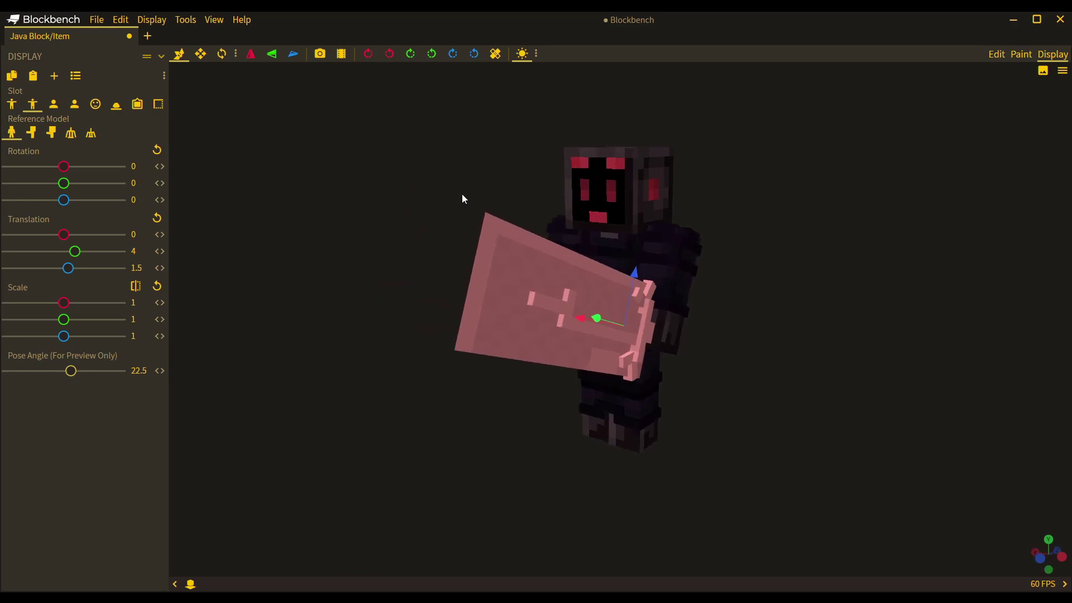
# - Select all the cubes and create a 16x texture template named super_cool_sword with padding enabled
pyautogui.click(1021, 54)
pyautogui.hotkey('ctrl', 'a')
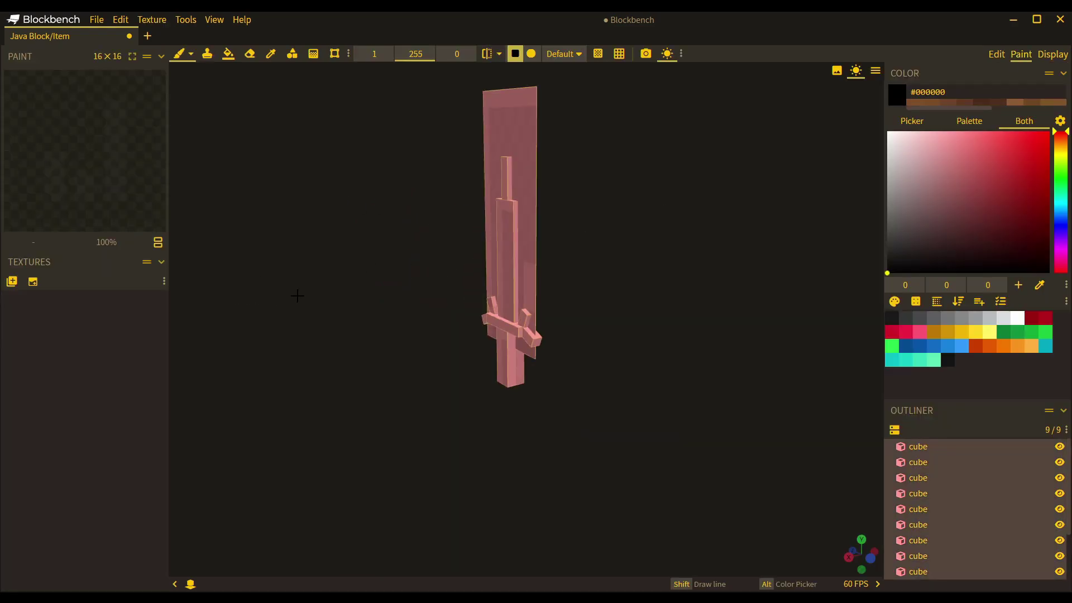
pyautogui.press('1')
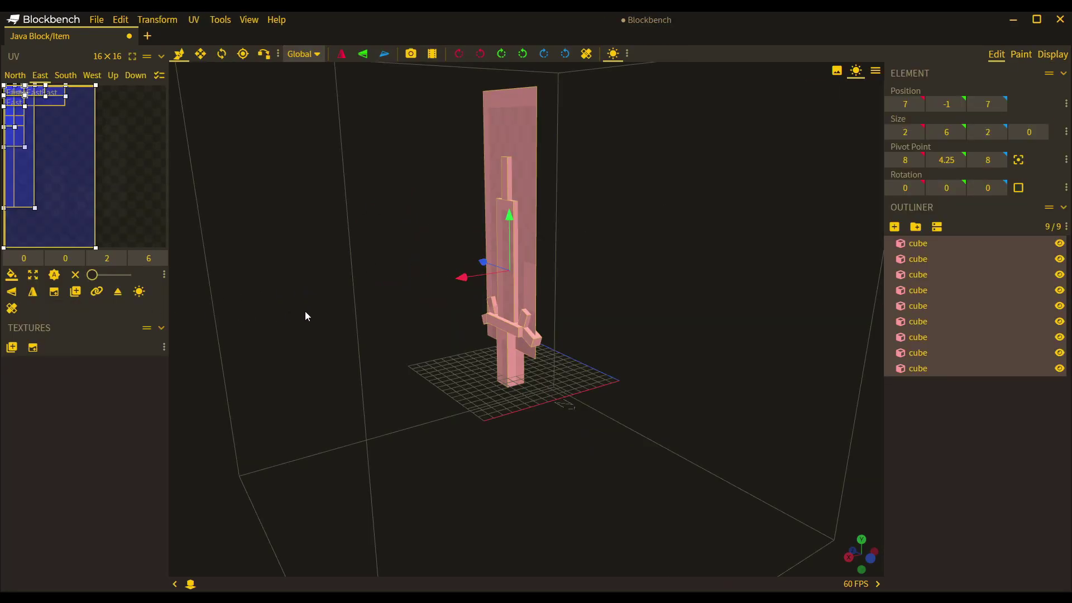
pyautogui.hotkey('ctrl', 'a')
pyautogui.hotkey('ctrl', 'a')
pyautogui.click(33, 345)
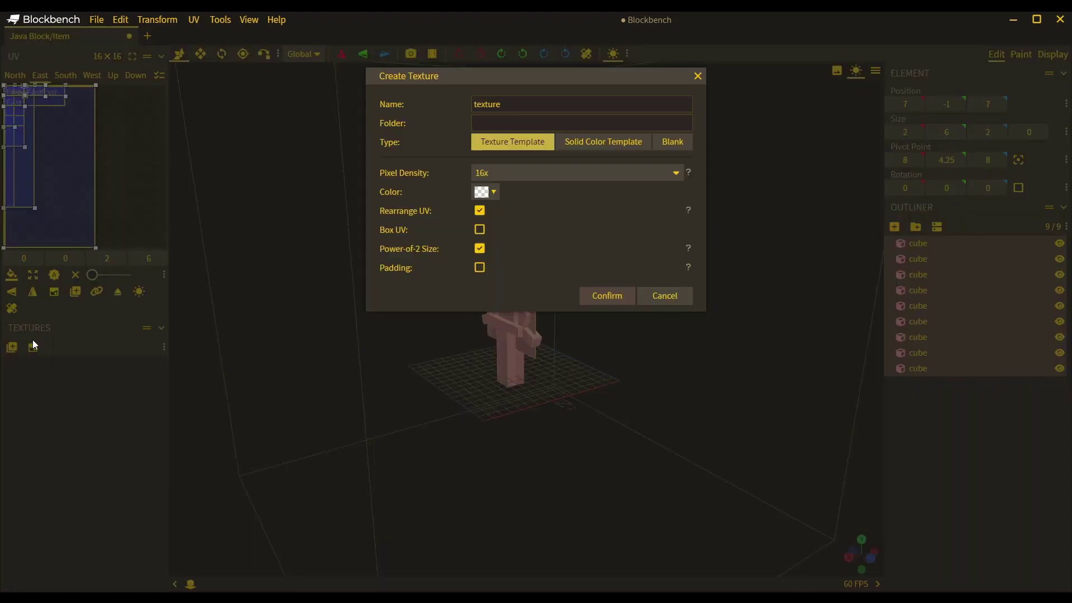
pyautogui.hotkey('ctrl', 'a')
pyautogui.write('super_cool_swo')
pyautogui.moveTo(413, 269)
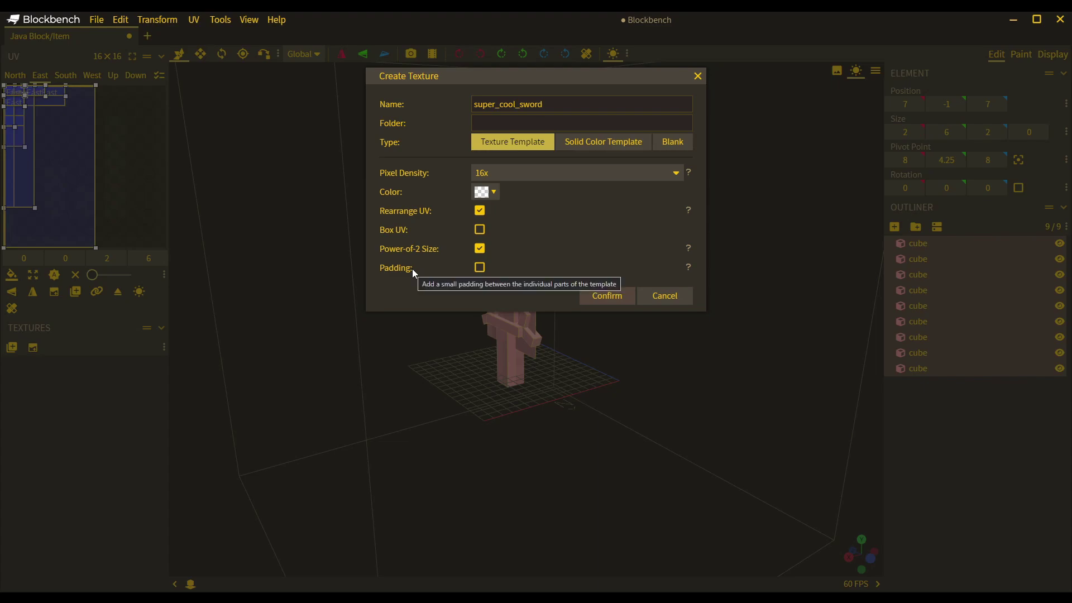
pyautogui.click(414, 271)
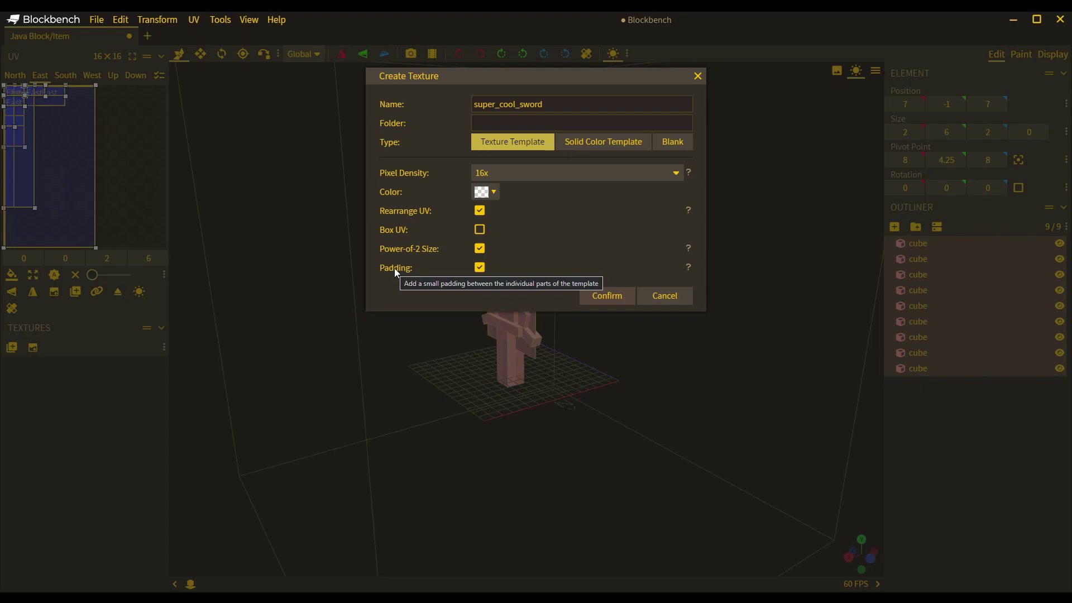
pyautogui.click(600, 299)
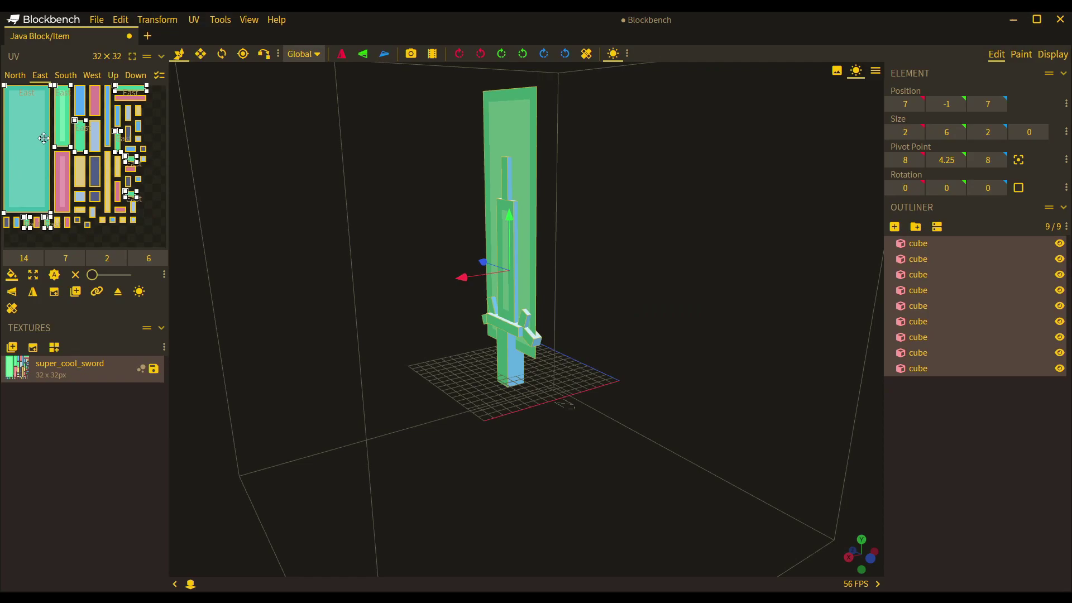
# - Examine the UV layout of the new texture and view the large flat blade panel from both sides
pyautogui.scroll(3, 42, 143)
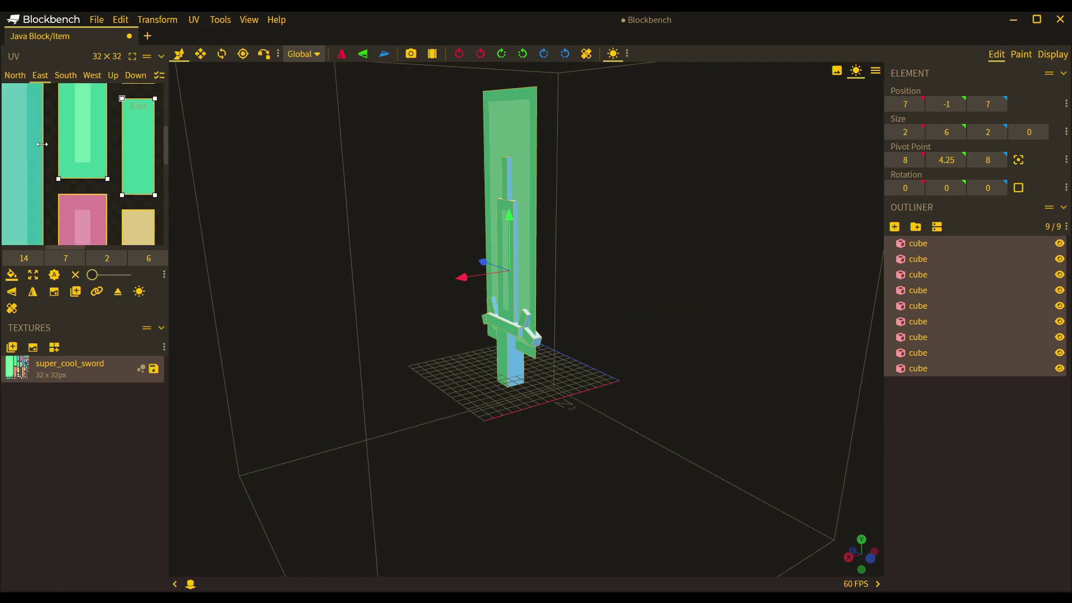
pyautogui.scroll(2, 42, 144)
pyautogui.scroll(-4, 59, 184)
pyautogui.scroll(-1, 59, 182)
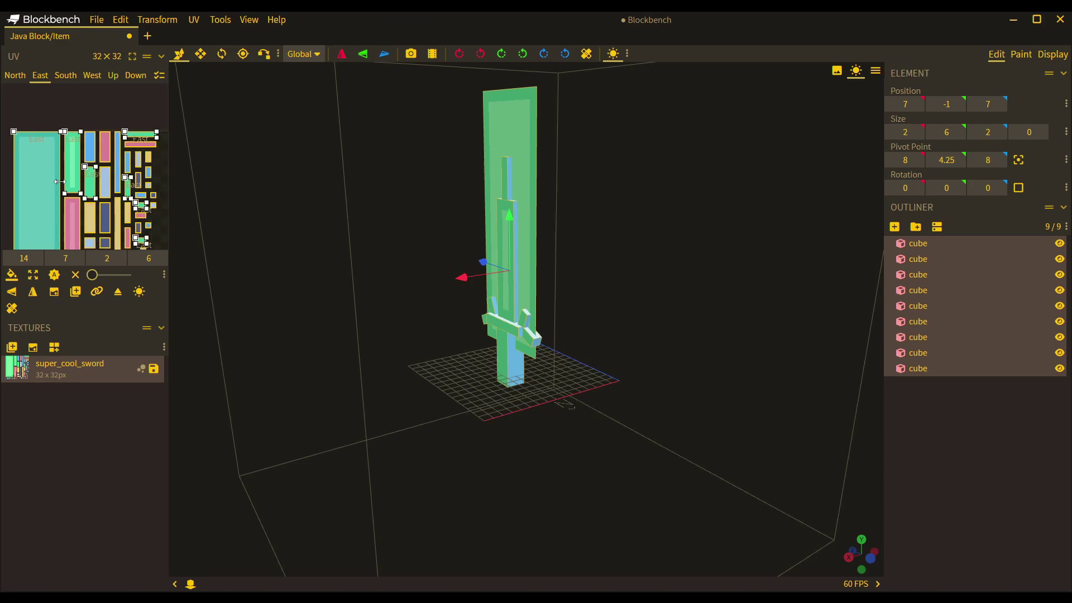
pyautogui.scroll(-3, 58, 159)
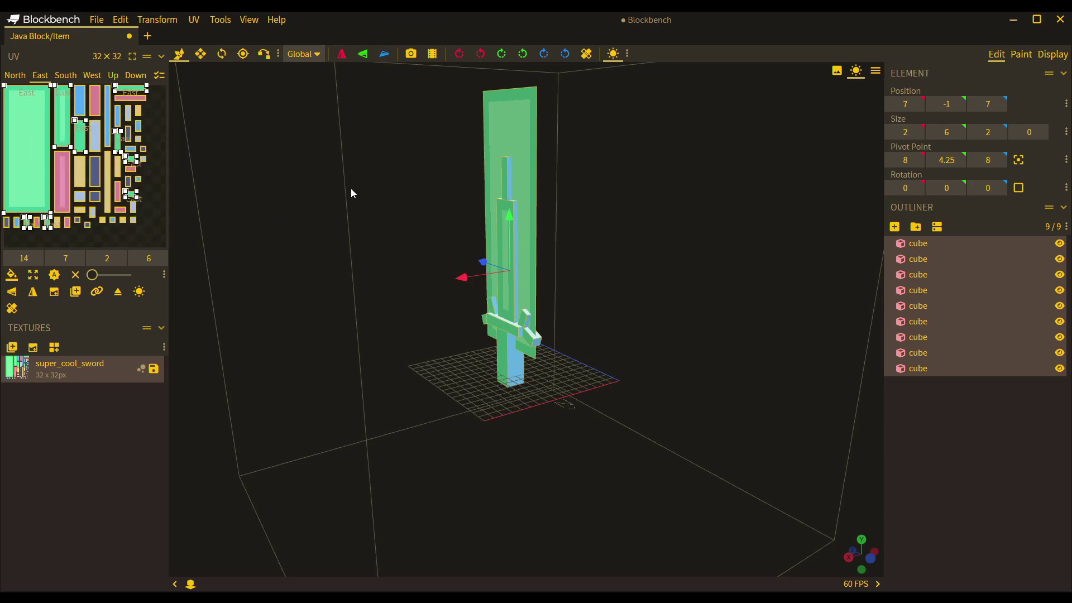
pyautogui.moveTo(276, 158); pyautogui.dragTo(672, 155)
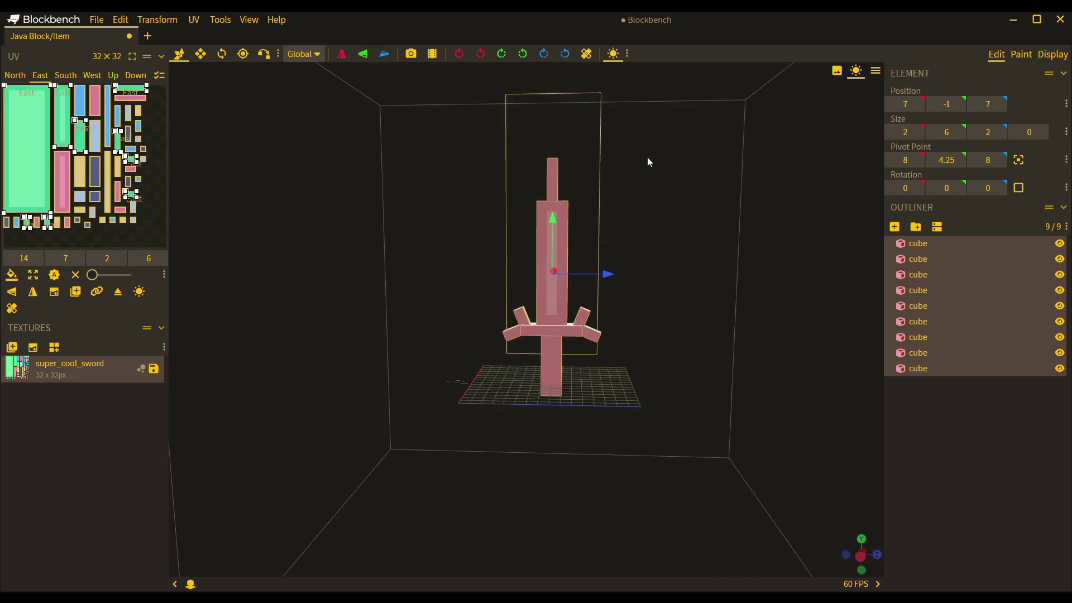
pyautogui.click(707, 193)
pyautogui.moveTo(708, 193); pyautogui.dragTo(480, 117)
# - Copy the flat blade panel's East face UV and texture onto its West face
pyautogui.click(483, 113)
pyautogui.hotkey('ctrl', 'c')
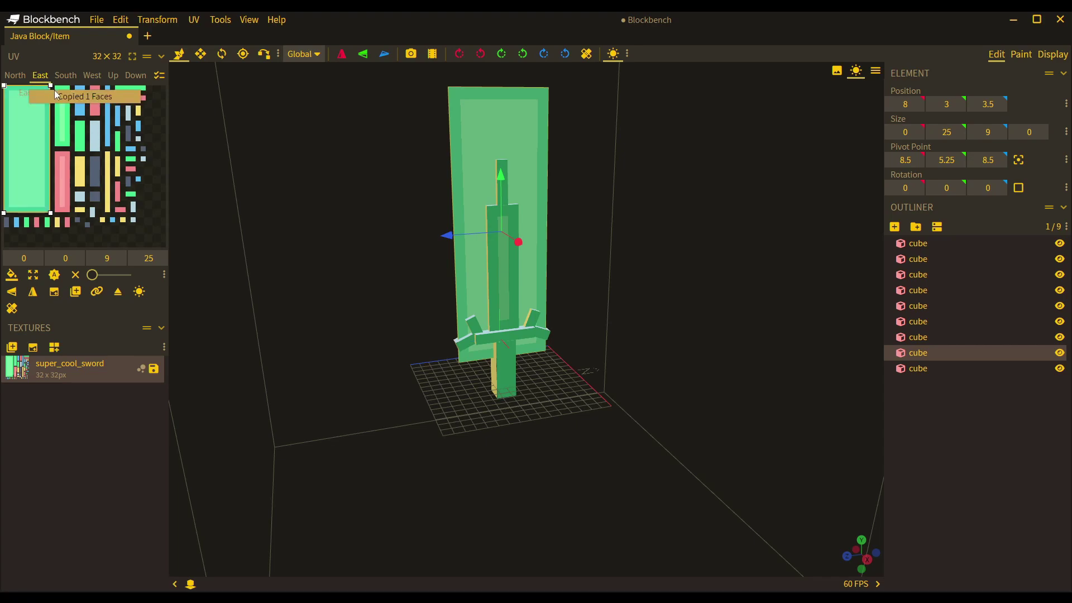
pyautogui.click(92, 76)
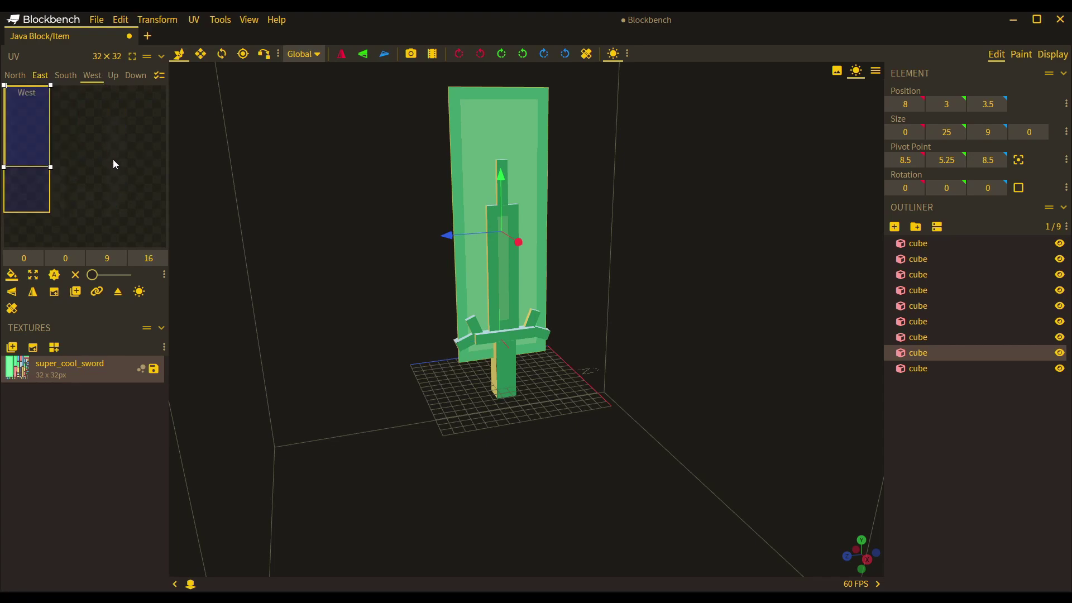
pyautogui.hotkey('ctrl', 'v')
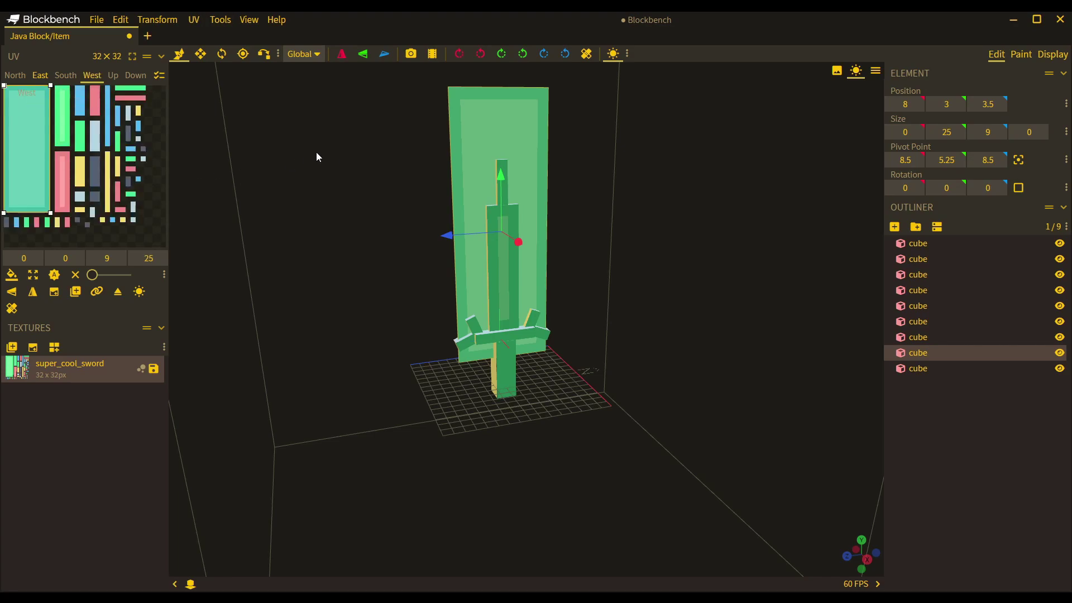
# - Erase a strip about 2 pixels wide and 8 pixels tall from the upper corner of the blade panel's texture
pyautogui.press('2')
pyautogui.moveTo(296, 151); pyautogui.dragTo(325, 144)
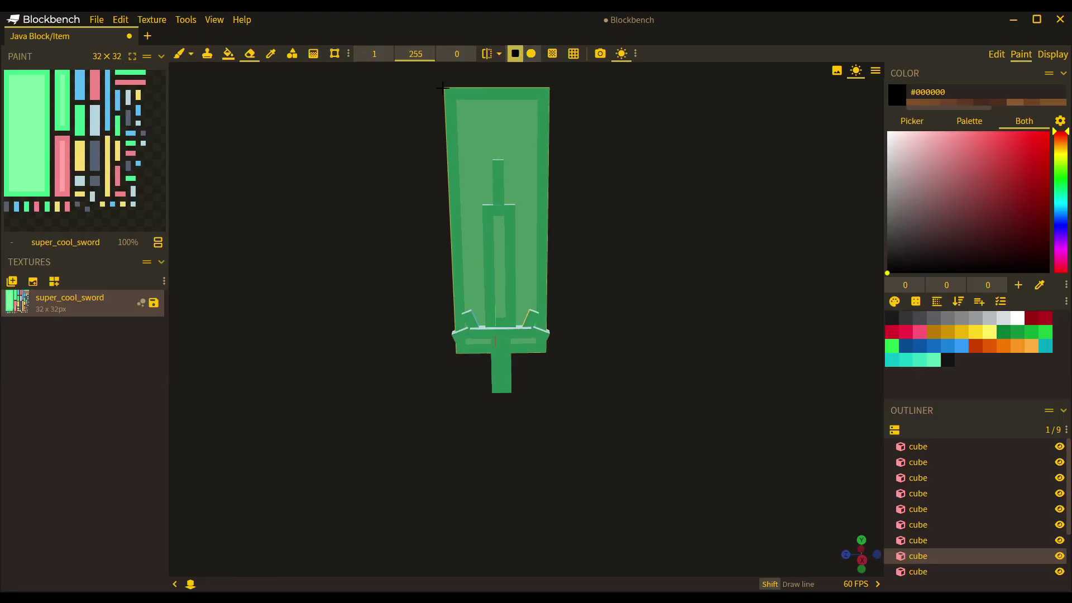
pyautogui.moveTo(450, 91)
pyautogui.mouseDown()
pyautogui.moveTo(462, 109)
pyautogui.moveTo(461, 171)
pyautogui.moveTo(455, 159)
pyautogui.moveTo(466, 178)
pyautogui.mouseUp()
pyautogui.moveTo(316, 171)
pyautogui.mouseDown()
pyautogui.moveTo(362, 179)
pyautogui.moveTo(684, 158)
pyautogui.moveTo(543, 178)
pyautogui.moveTo(654, 159)
pyautogui.moveTo(551, 143)
pyautogui.mouseUp()
# - Mirror the blade panel's West face UV horizontally so its erased corner lines up with the East face
pyautogui.press('1')
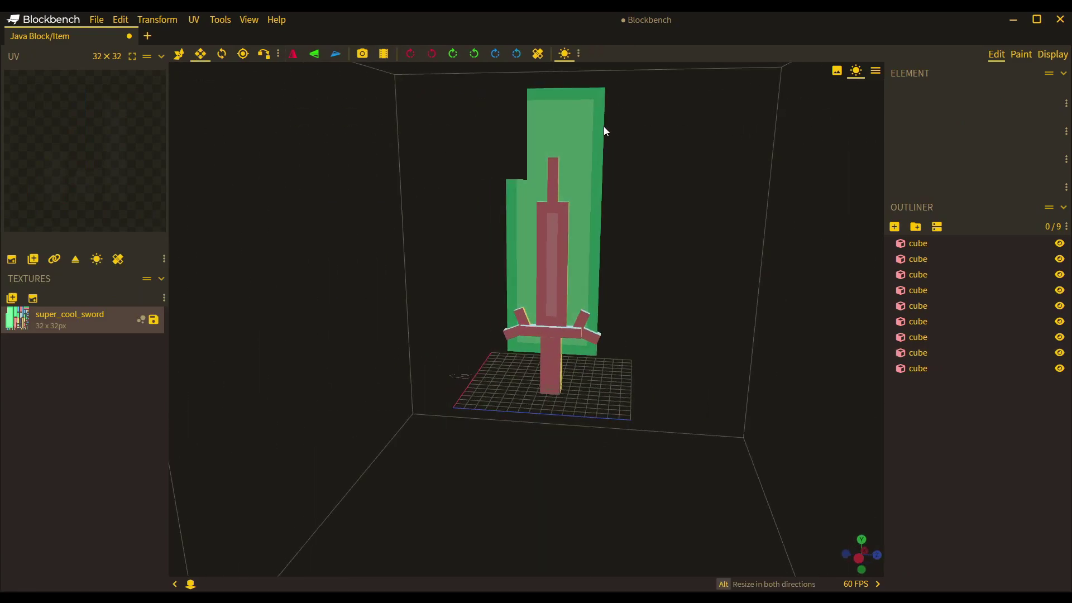
pyautogui.click(582, 131)
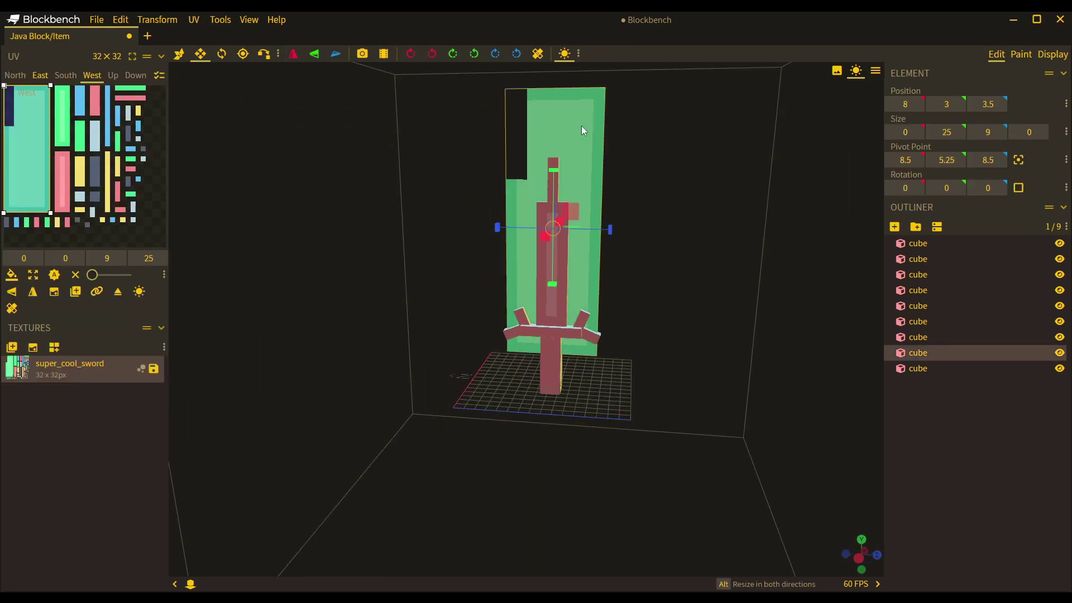
pyautogui.click(33, 292)
pyautogui.click(324, 225)
pyautogui.moveTo(323, 225); pyautogui.dragTo(430, 181)
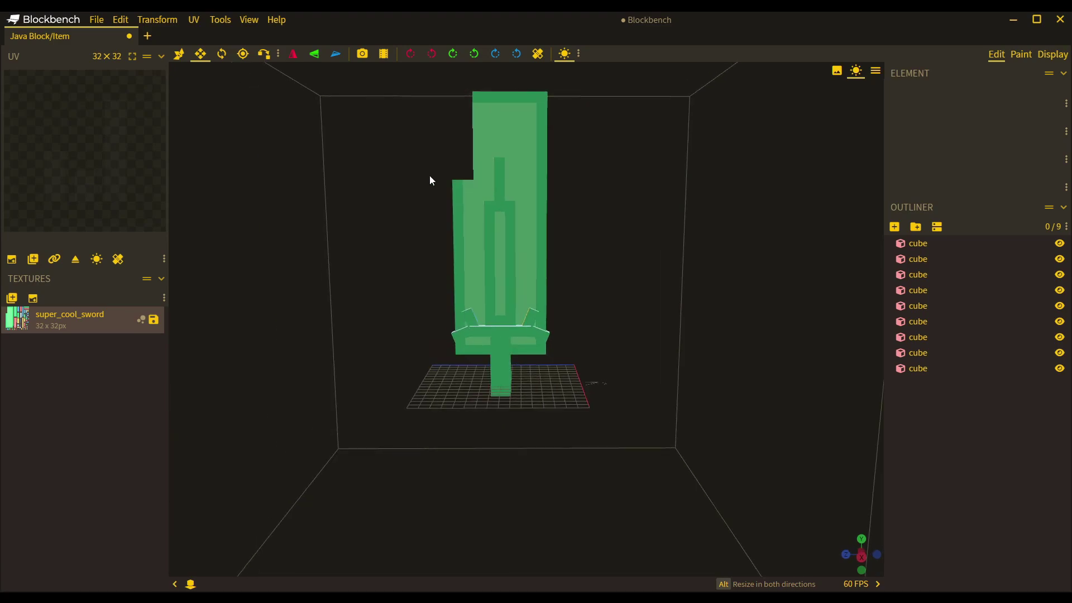
# - Set the eraser size to 50 and erase the flat blade panel's entire texture
pyautogui.click(463, 199)
pyautogui.press('2')
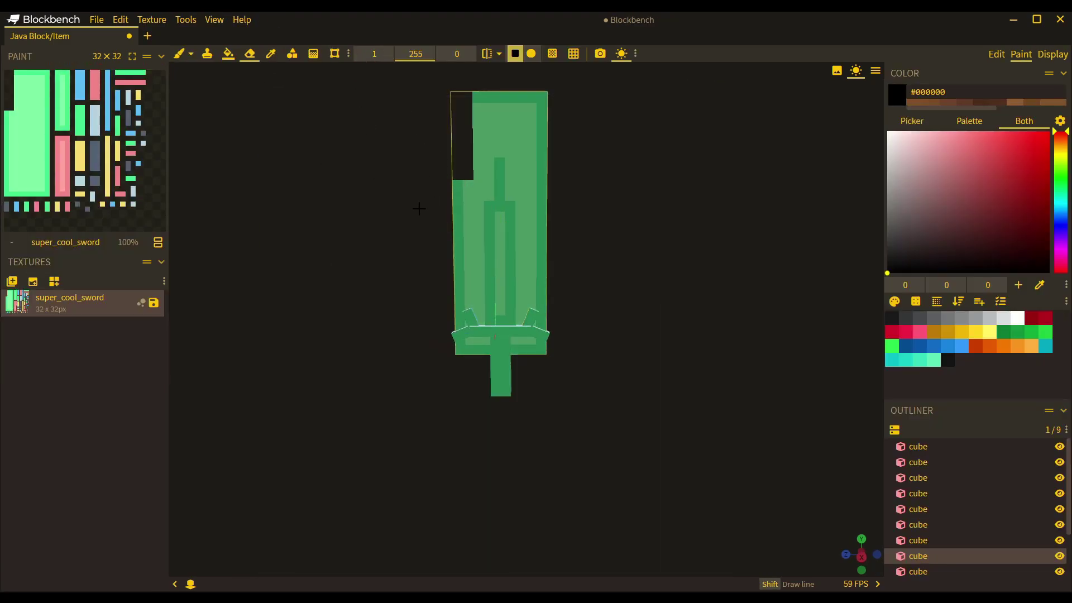
pyautogui.moveTo(373, 54); pyautogui.dragTo(370, 56)
pyautogui.moveTo(474, 176); pyautogui.dragTo(472, 175)
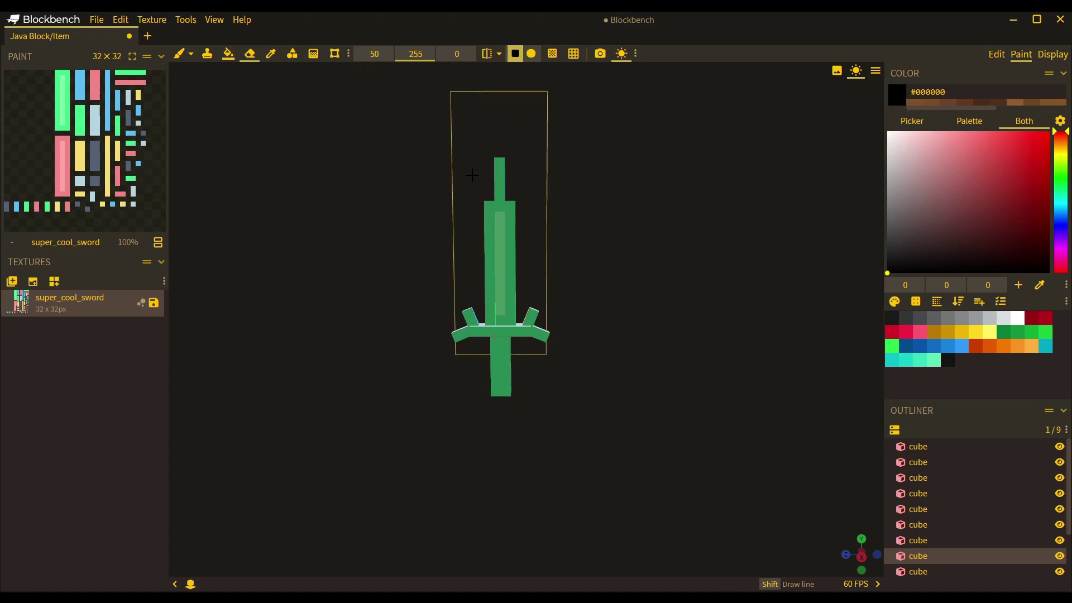
pyautogui.moveTo(642, 210)
pyautogui.mouseDown()
pyautogui.moveTo(307, 211)
pyautogui.moveTo(531, 235)
pyautogui.moveTo(642, 225)
pyautogui.mouseUp()
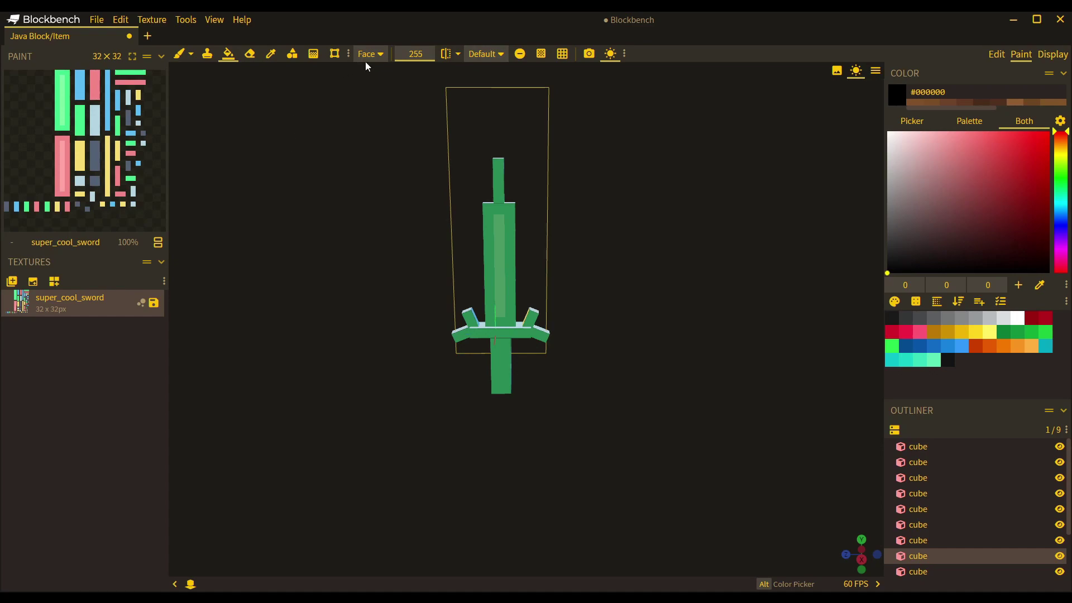
# - Fill the blade core and its narrow tip cube with #bed9d5 using the paint bucket's Element fill mode
pyautogui.click(370, 55)
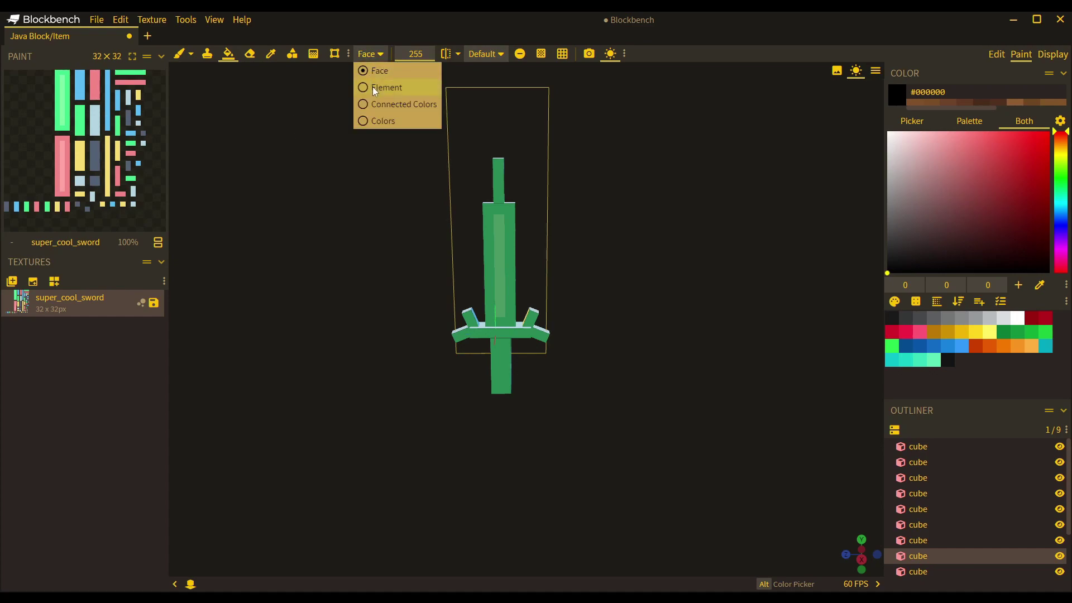
pyautogui.click(376, 88)
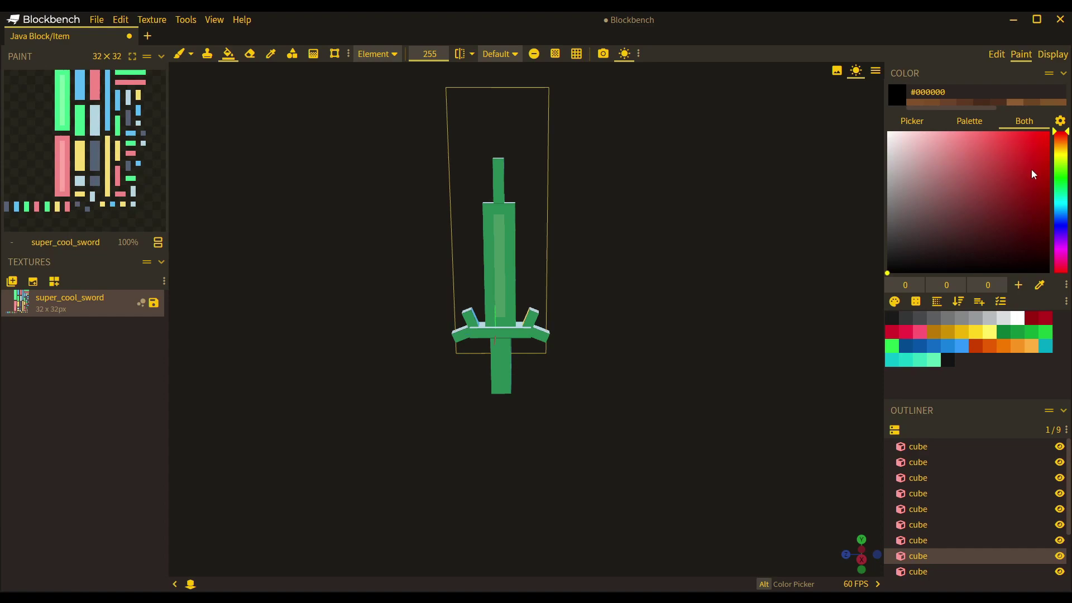
pyautogui.moveTo(902, 171)
pyautogui.mouseDown()
pyautogui.moveTo(870, 170)
pyautogui.moveTo(907, 153)
pyautogui.mouseUp()
pyautogui.click(1059, 198)
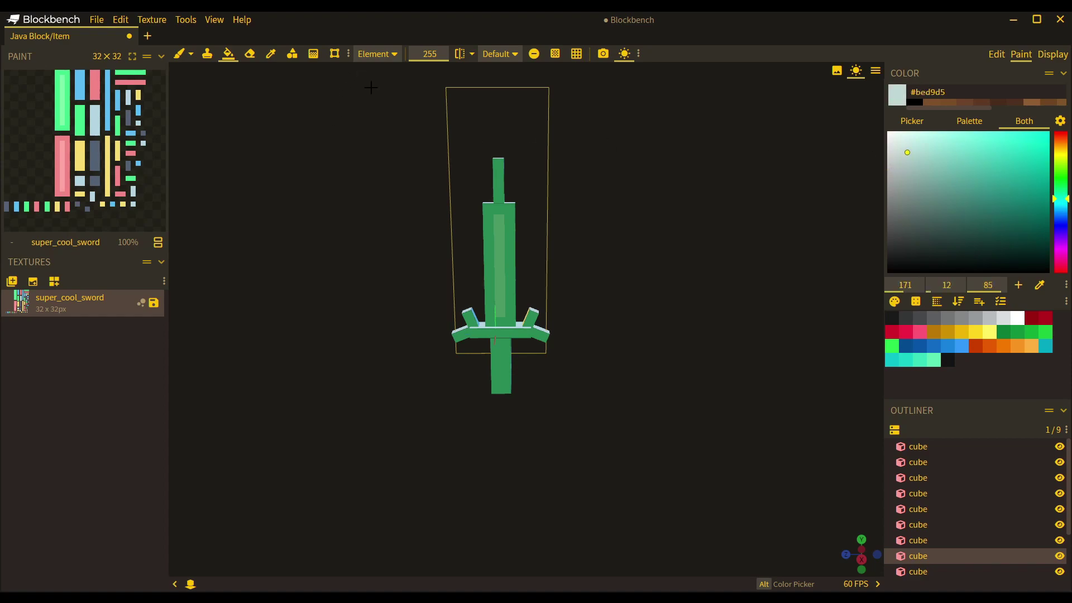
pyautogui.click(496, 199)
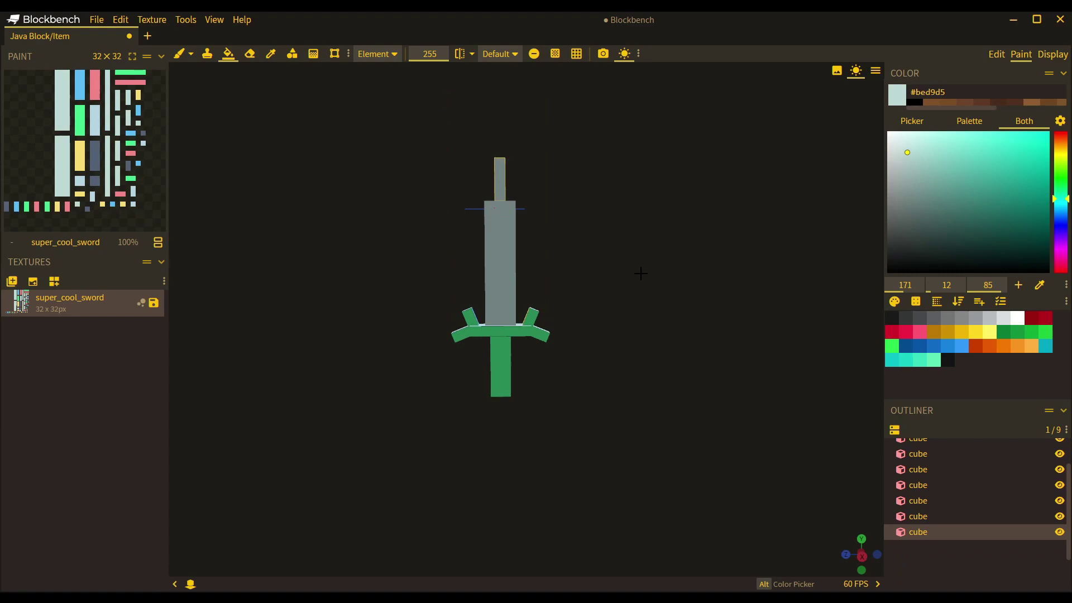
# - Fill the crossguard and all its prongs with #2f423f, and fill the handle with a near-black tone
pyautogui.scroll(5, 576, 338)
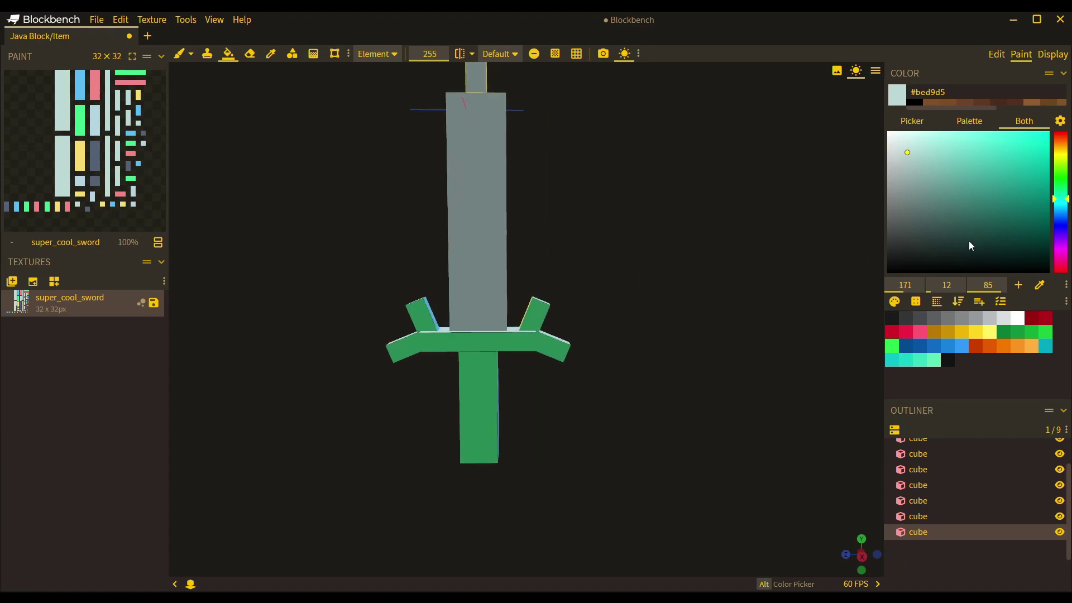
pyautogui.moveTo(929, 226); pyautogui.dragTo(934, 237)
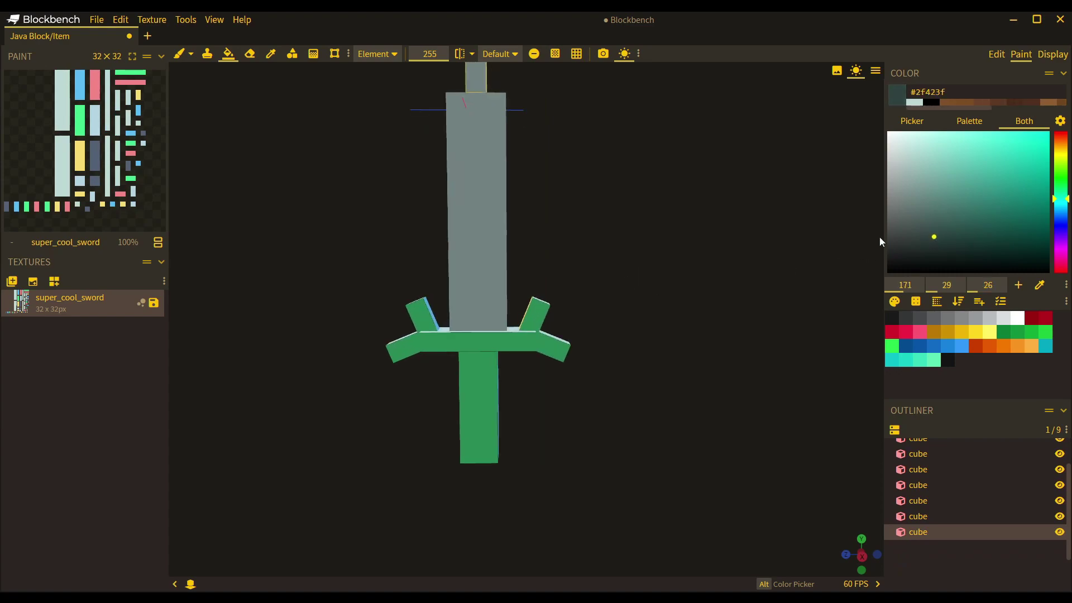
pyautogui.click(540, 335)
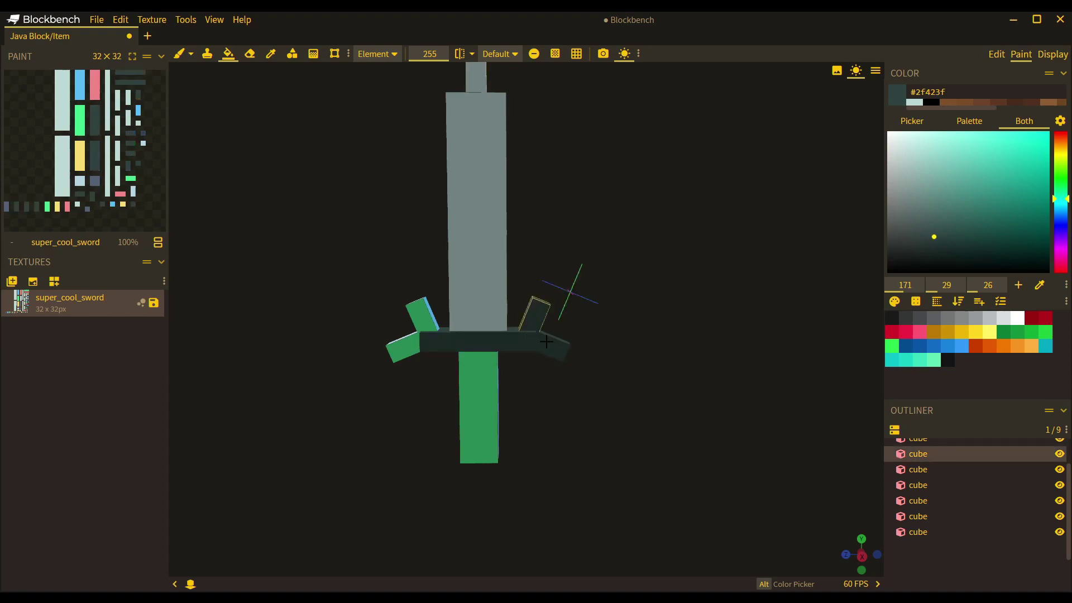
pyautogui.moveTo(417, 323); pyautogui.dragTo(411, 347)
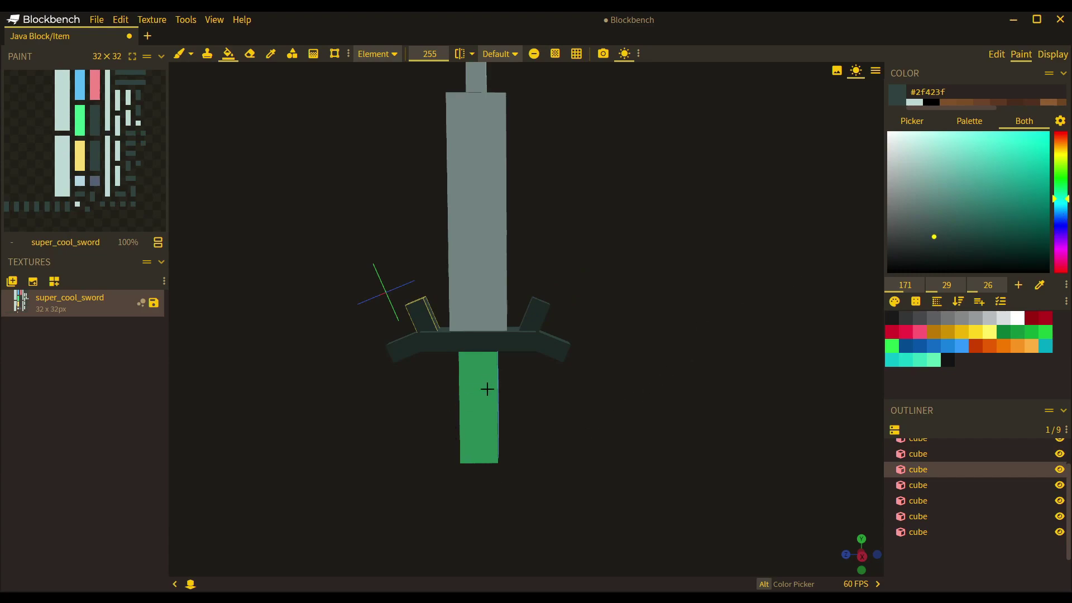
pyautogui.moveTo(903, 260); pyautogui.dragTo(898, 257)
pyautogui.click(489, 417)
# - Try painting alternating horizontal bands across the isolated handle with #161717, and undo them
pyautogui.scroll(4, 608, 426)
pyautogui.scroll(3, 606, 430)
pyautogui.press('b')
pyautogui.click(896, 261)
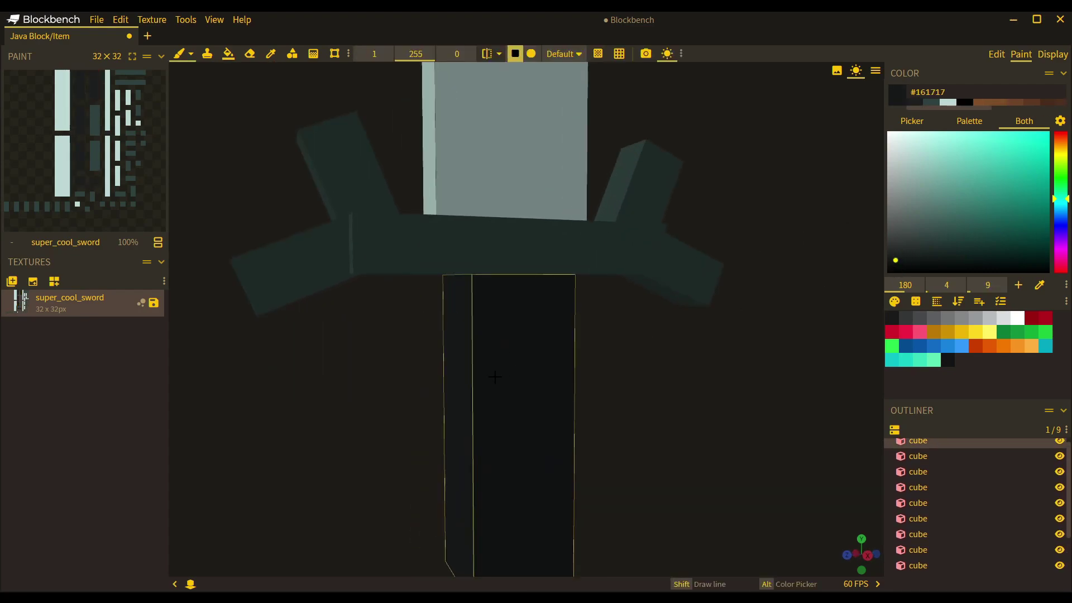
pyautogui.press('i')
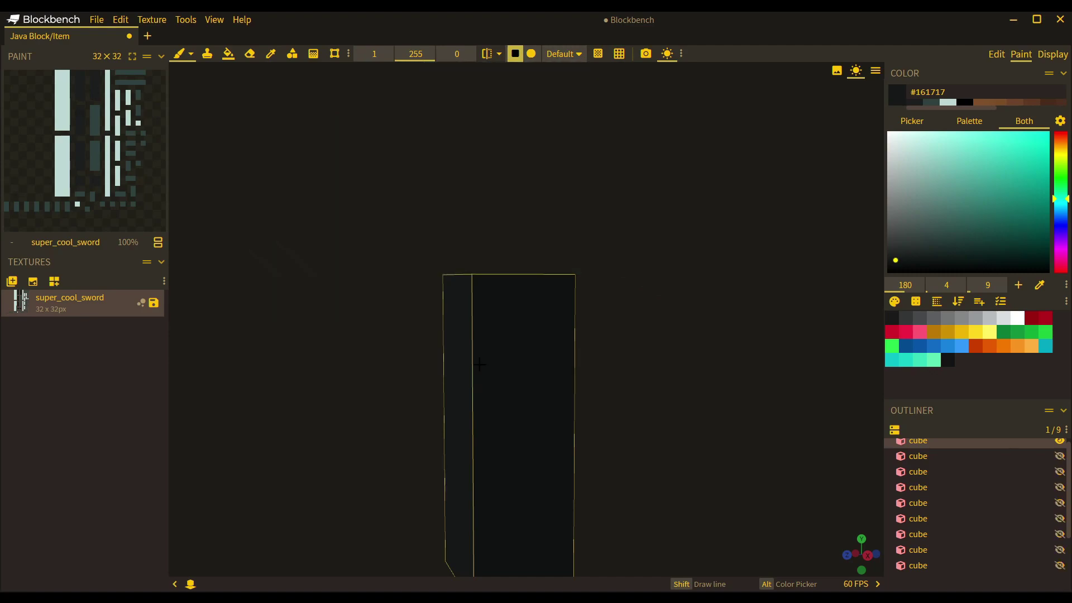
pyautogui.moveTo(441, 448); pyautogui.dragTo(529, 454)
pyautogui.press('i')
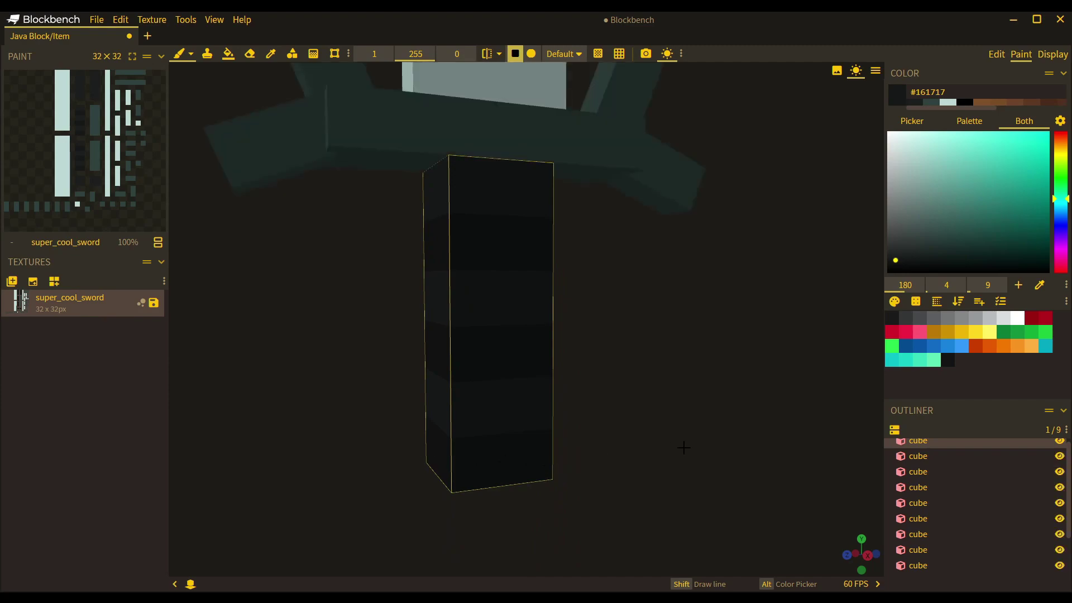
pyautogui.click(677, 364)
pyautogui.press('KP_1')
pyautogui.moveTo(650, 352); pyautogui.dragTo(677, 366)
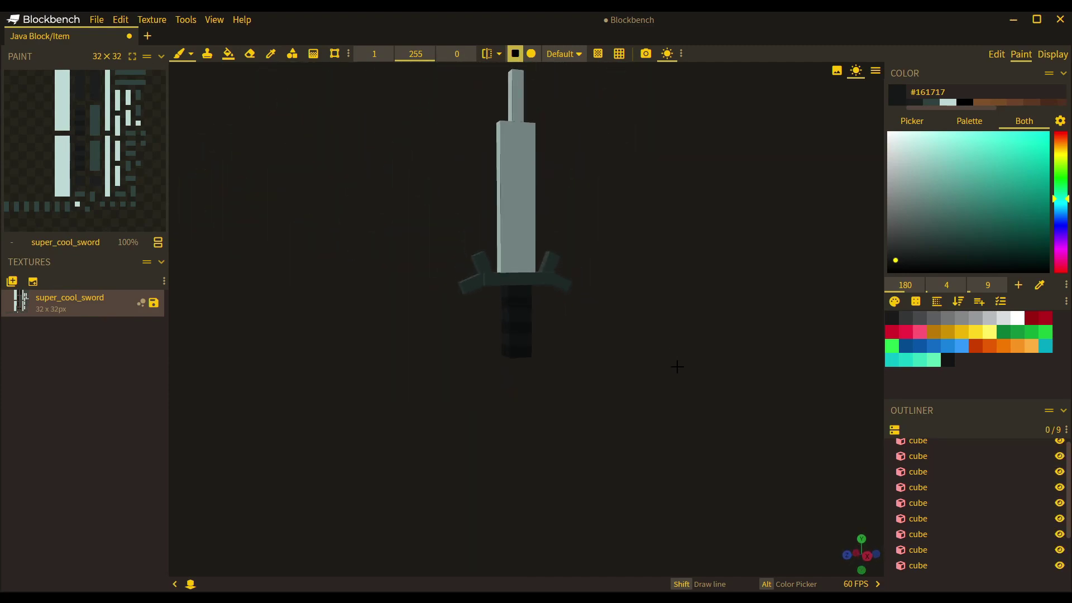
pyautogui.press('i')
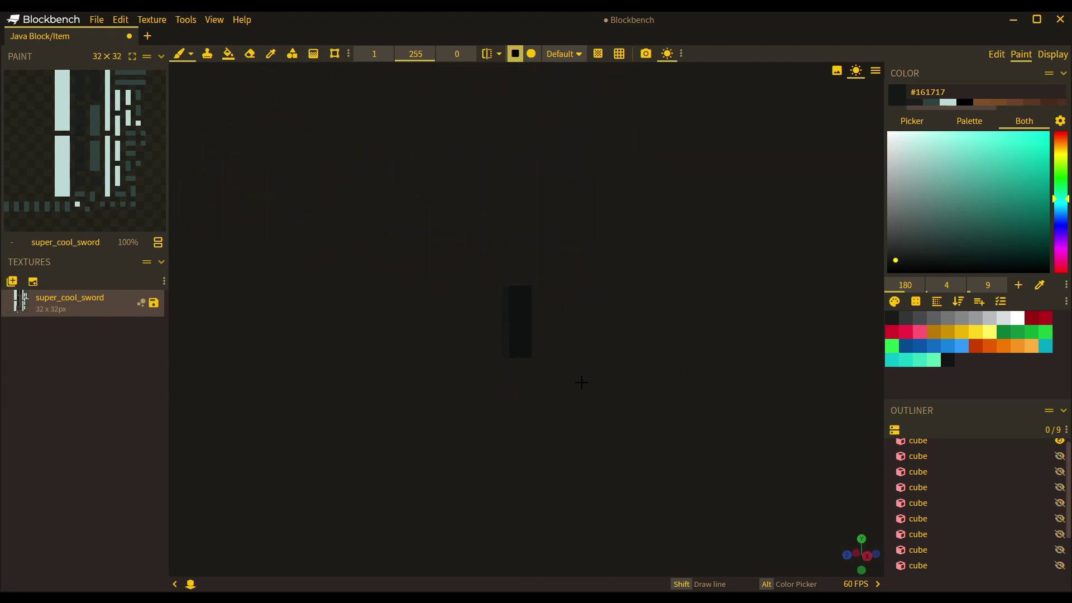
pyautogui.press('i')
# - Sample the blade colour #bed9d5 and paint a one-pixel-wide vertical strip on the flat panel along each side of the blade core
pyautogui.scroll(-5, 636, 320)
pyautogui.moveTo(637, 320)
pyautogui.mouseDown()
pyautogui.moveTo(687, 335)
pyautogui.moveTo(579, 335)
pyautogui.moveTo(629, 328)
pyautogui.mouseUp()
pyautogui.scroll(5, 603, 333)
pyautogui.scroll(5, 605, 334)
pyautogui.moveTo(631, 365); pyautogui.dragTo(651, 469, button='right')
pyautogui.keyDown('alt'); pyautogui.click(550, 320); pyautogui.keyUp('alt')
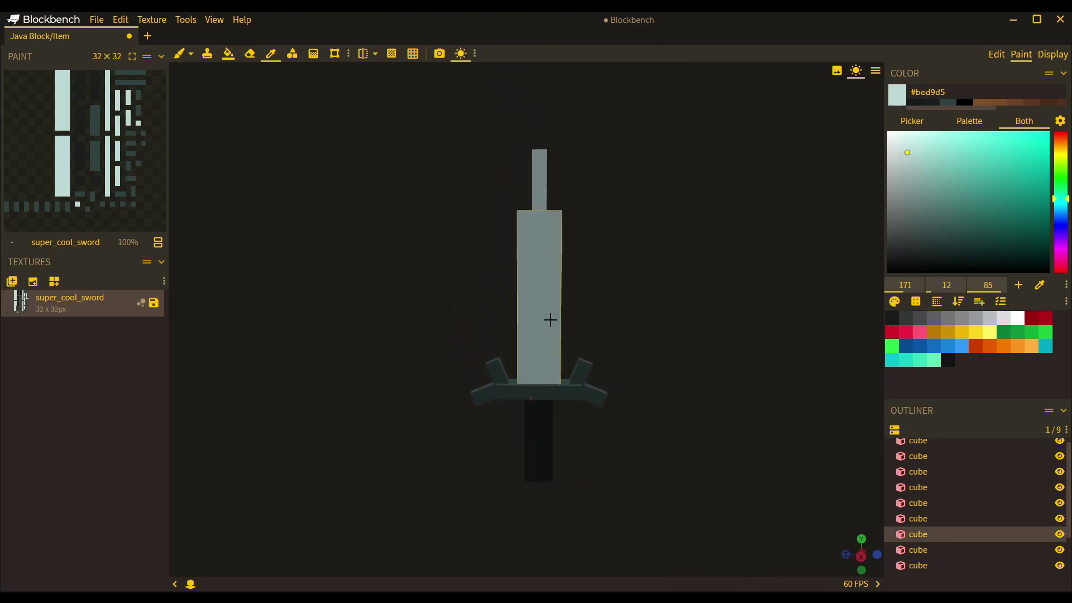
pyautogui.click(517, 282)
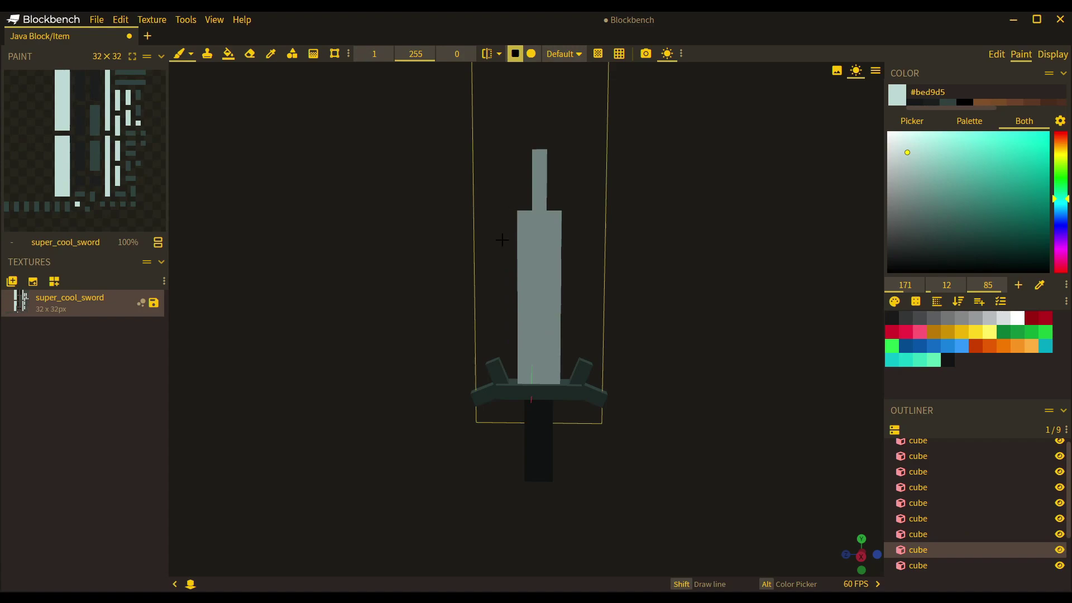
pyautogui.moveTo(513, 342)
pyautogui.mouseDown()
pyautogui.moveTo(511, 282)
pyautogui.moveTo(526, 269)
pyautogui.moveTo(515, 249)
pyautogui.moveTo(566, 268)
pyautogui.moveTo(561, 343)
pyautogui.mouseUp()
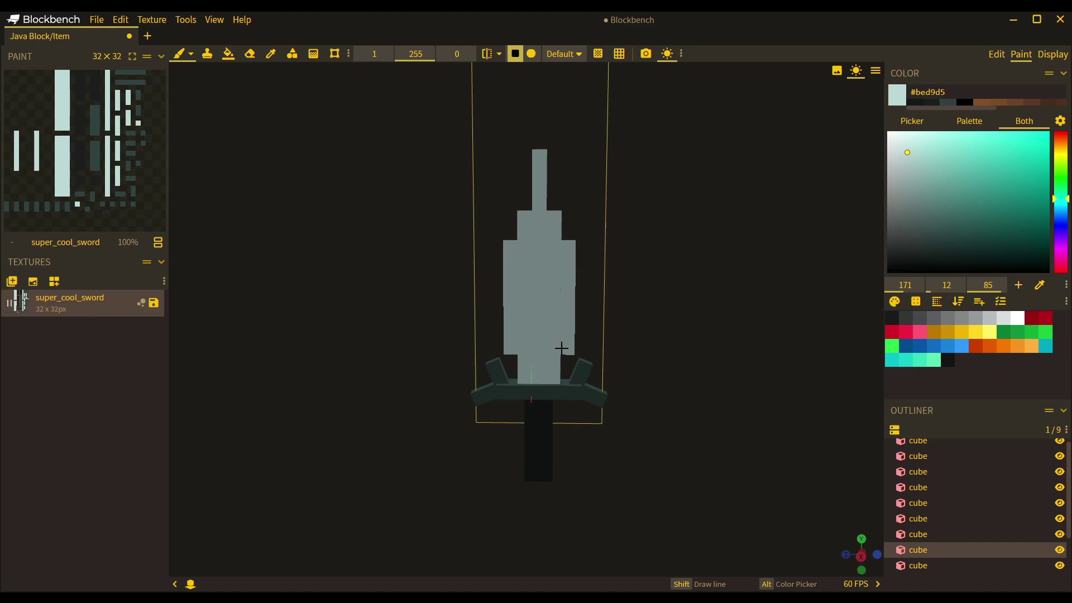
# - Paint a stepped, narrowing tip on the flat panel around the tip cube and extend both side strips one pixel upward
pyautogui.moveTo(554, 156)
pyautogui.mouseDown()
pyautogui.moveTo(553, 204)
pyautogui.moveTo(526, 167)
pyautogui.moveTo(524, 204)
pyautogui.mouseUp()
pyautogui.moveTo(543, 102)
pyautogui.mouseDown()
pyautogui.moveTo(541, 144)
pyautogui.moveTo(525, 144)
pyautogui.mouseUp()
pyautogui.moveTo(367, 180); pyautogui.dragTo(426, 170)
pyautogui.scroll(-4, 426, 171)
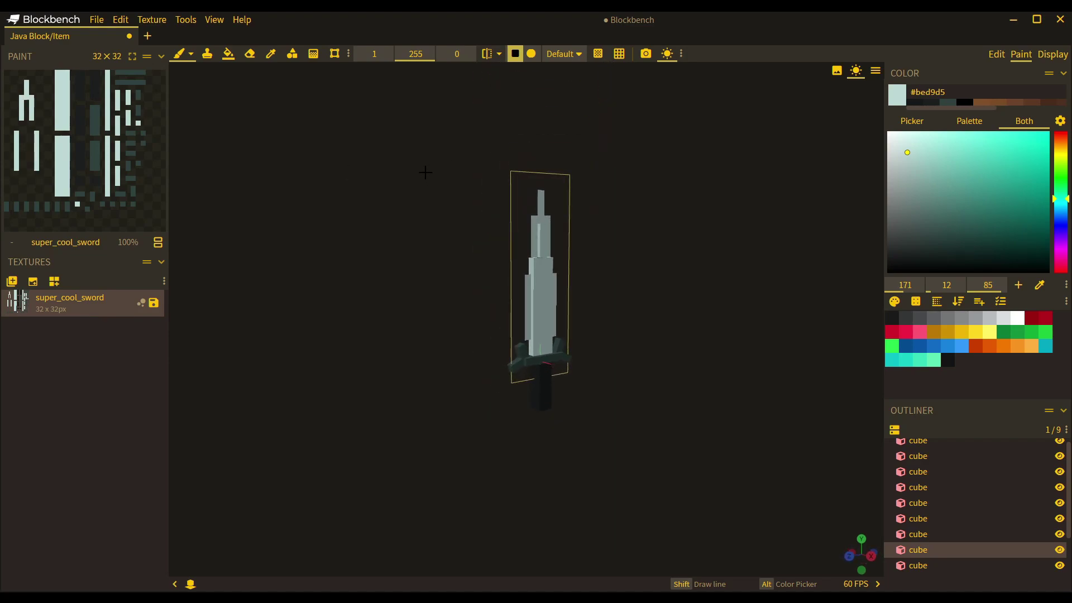
pyautogui.scroll(2, 389, 183)
pyautogui.scroll(2, 390, 184)
pyautogui.moveTo(535, 127); pyautogui.dragTo(538, 120)
pyautogui.moveTo(371, 156)
pyautogui.mouseDown()
pyautogui.moveTo(397, 153)
pyautogui.moveTo(327, 158)
pyautogui.moveTo(542, 182)
pyautogui.mouseUp()
pyautogui.click(557, 255)
pyautogui.click(518, 248)
pyautogui.moveTo(370, 239)
pyautogui.mouseDown()
pyautogui.moveTo(433, 242)
pyautogui.moveTo(423, 258)
pyautogui.moveTo(516, 244)
pyautogui.mouseUp()
# - Undo the size-50 erase on the flat blade panel and set the eraser size to 1
pyautogui.press('e')
pyautogui.click(526, 250)
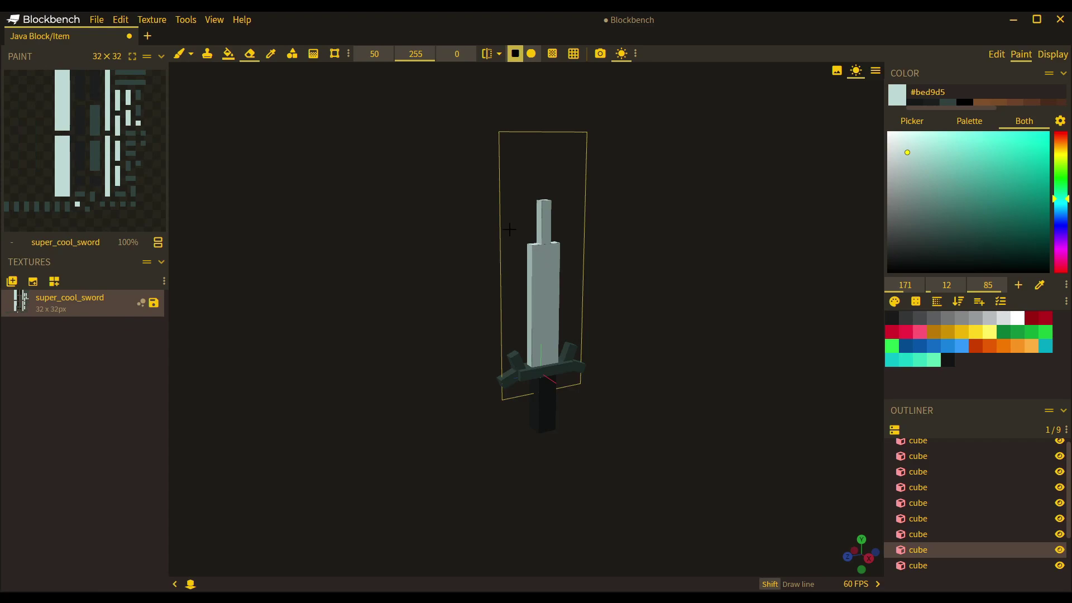
pyautogui.hotkey('ctrl', 'z')
pyautogui.click(374, 53)
pyautogui.write('1')
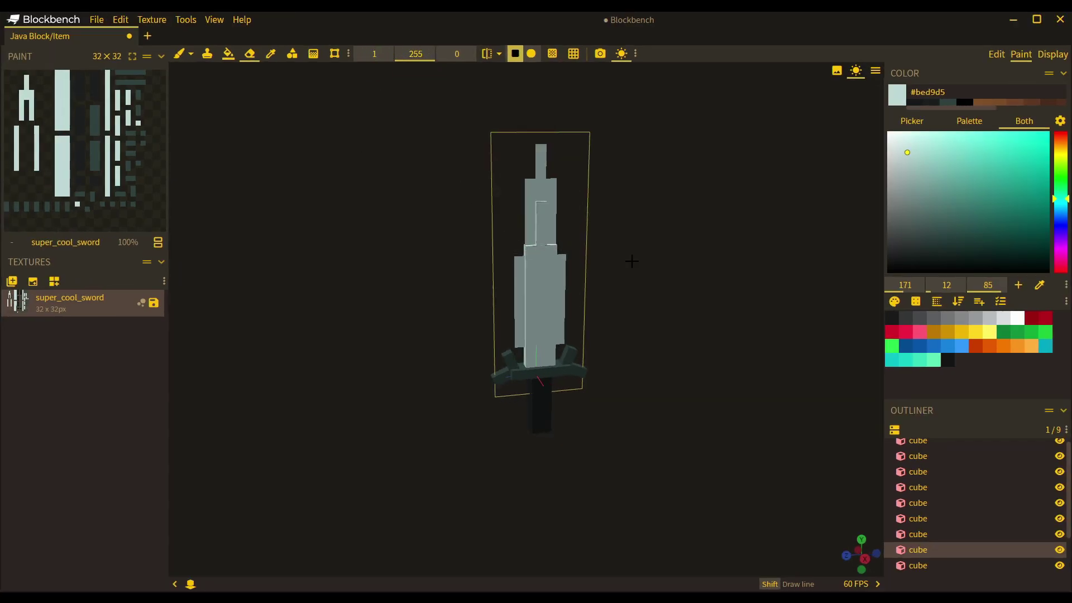
# - Try painting a single stepped barb on one side of the blade panel, and undo it
pyautogui.click(737, 265)
pyautogui.scroll(-6, 670, 254)
pyautogui.moveTo(718, 243); pyautogui.dragTo(688, 246)
pyautogui.scroll(10, 690, 244)
pyautogui.scroll(2, 581, 304)
pyautogui.click(573, 311)
pyautogui.moveTo(589, 316); pyautogui.dragTo(621, 298)
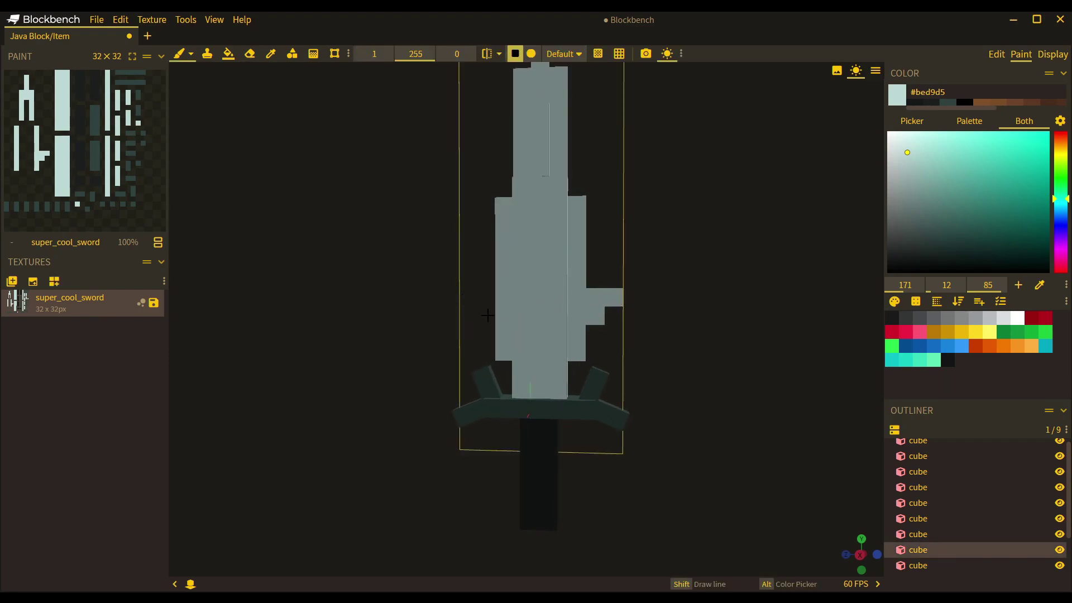
pyautogui.hotkey('ctrl', 'z')
pyautogui.hotkey('ctrl', 'z')
# - Paint barbs one to two pixels long at several heights along both sides of the blade panel
pyautogui.click(595, 334)
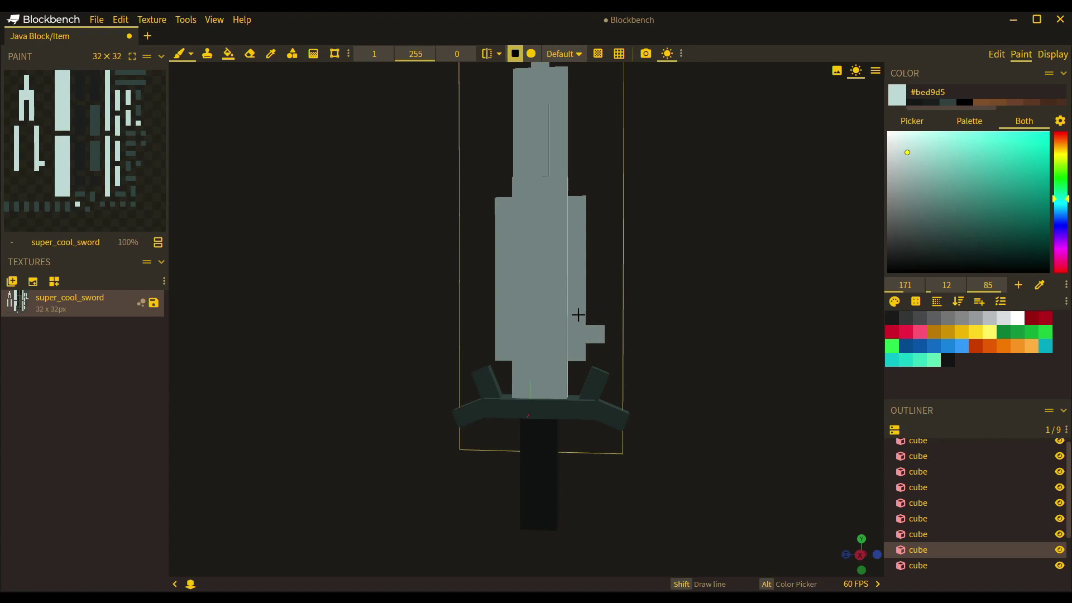
pyautogui.moveTo(593, 311); pyautogui.dragTo(620, 314)
pyautogui.moveTo(497, 335); pyautogui.dragTo(468, 316)
pyautogui.moveTo(487, 279); pyautogui.dragTo(476, 261)
pyautogui.hotkey('ctrl', 'z')
pyautogui.click(595, 280)
pyautogui.click(595, 242)
pyautogui.click(485, 242)
pyautogui.moveTo(299, 234); pyautogui.dragTo(316, 232)
pyautogui.click(479, 217)
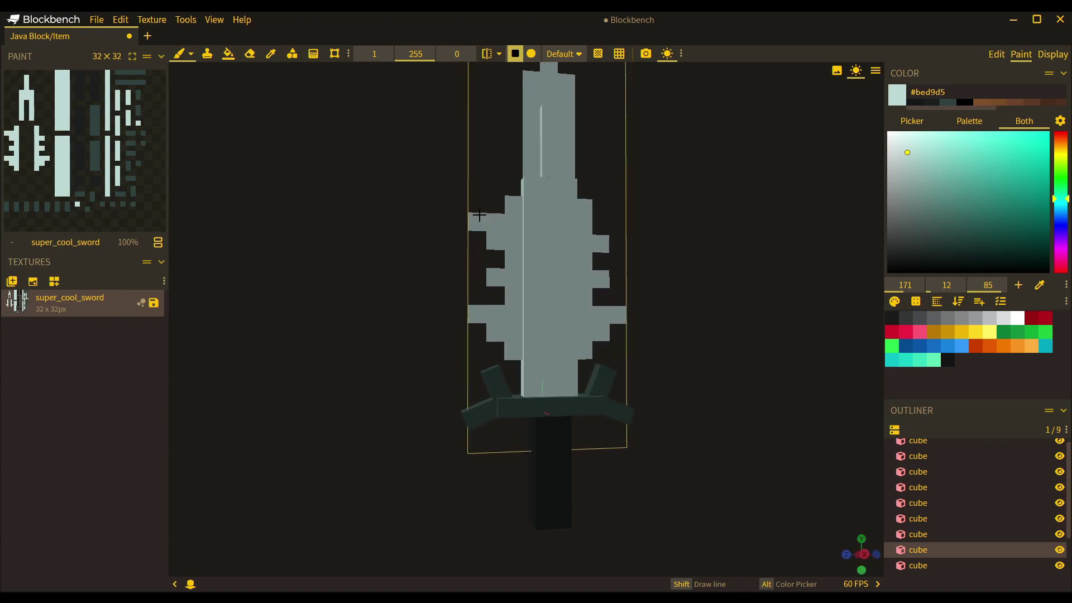
pyautogui.moveTo(605, 228); pyautogui.dragTo(619, 227)
# - Erase the ends and undersides of the lower barbs and remove the uppermost barbs on both sides of the blade
pyautogui.press('e')
pyautogui.moveTo(600, 333); pyautogui.dragTo(611, 314)
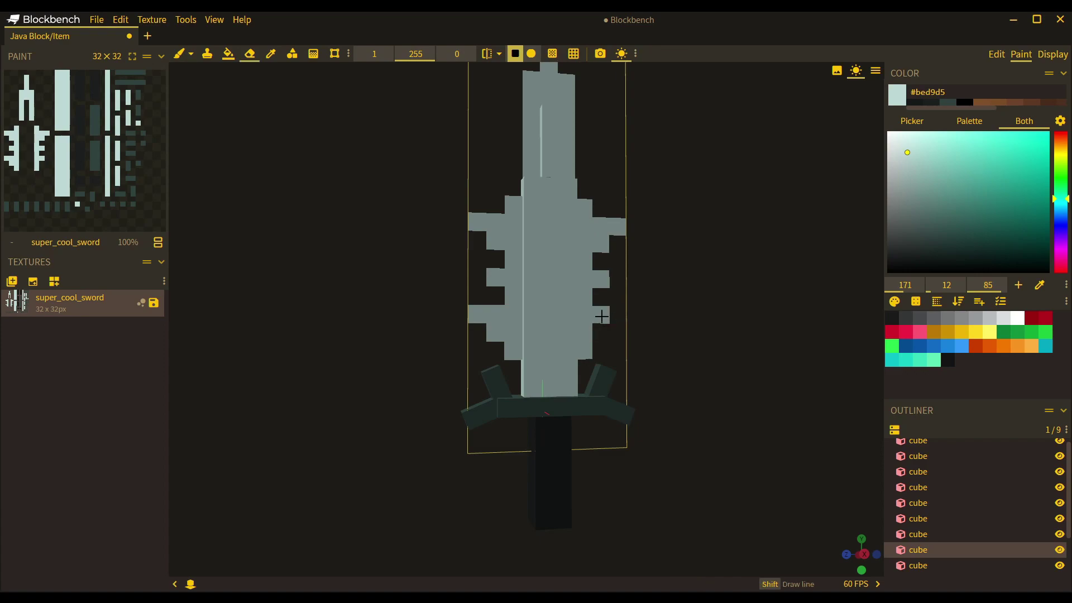
pyautogui.moveTo(491, 334); pyautogui.dragTo(474, 318)
pyautogui.moveTo(360, 286)
pyautogui.mouseDown()
pyautogui.moveTo(703, 313)
pyautogui.moveTo(696, 283)
pyautogui.mouseUp()
pyautogui.scroll(-6, 703, 312)
pyautogui.scroll(-3, 696, 283)
pyautogui.scroll(6, 696, 283)
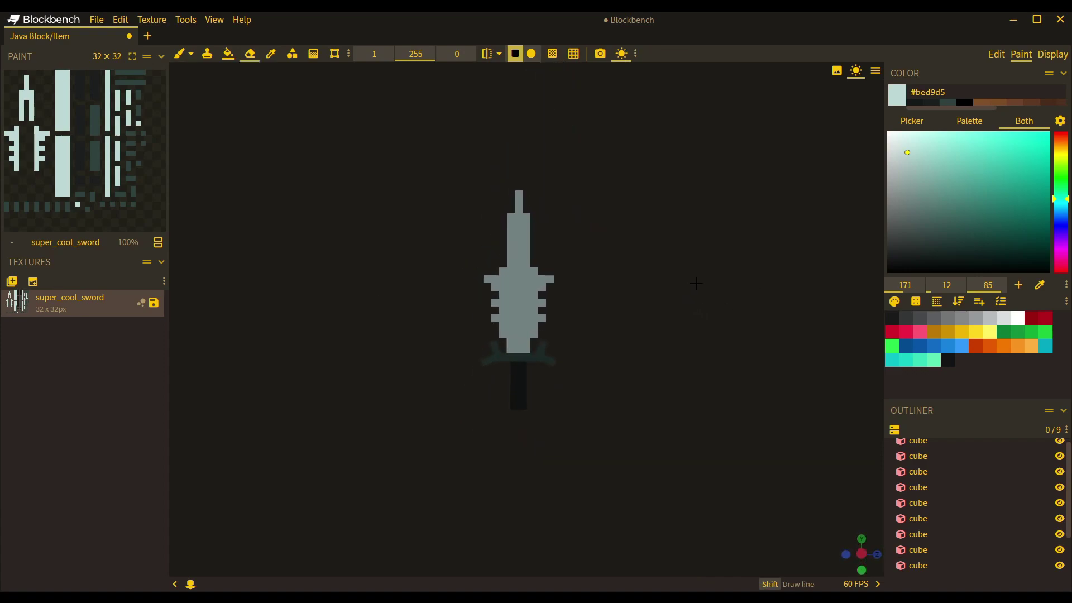
pyautogui.click(558, 252)
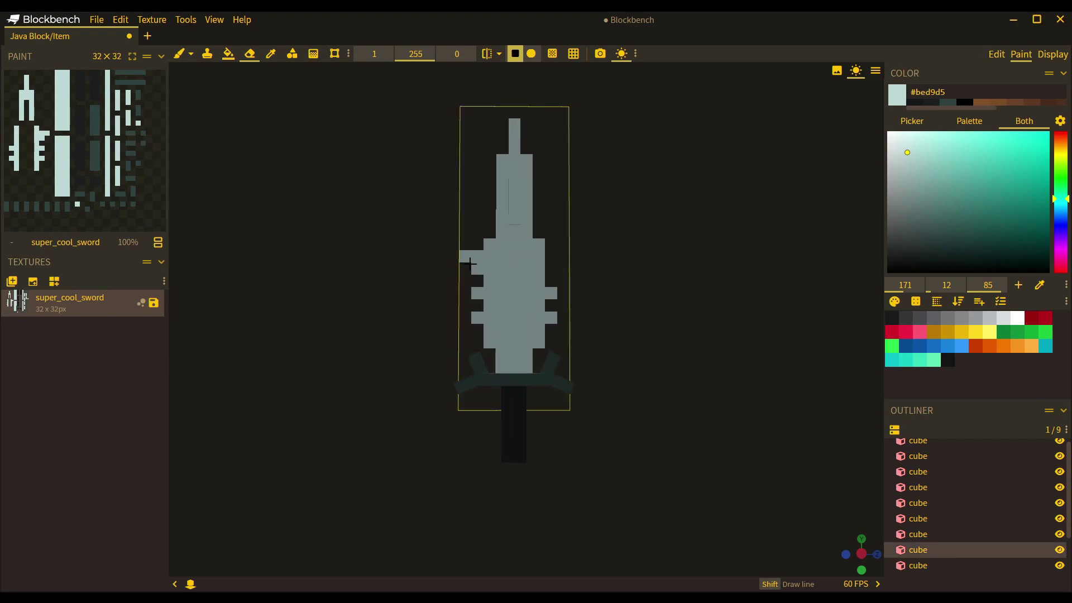
pyautogui.moveTo(469, 262); pyautogui.dragTo(462, 252)
# - Fill the gaps between the remaining barbs and paint outer pixels beside their upper ends
pyautogui.scroll(4, 475, 287)
pyautogui.press('b')
pyautogui.click(460, 300)
pyautogui.click(560, 300)
pyautogui.click(575, 287)
pyautogui.click(444, 283)
pyautogui.moveTo(375, 255)
pyautogui.mouseDown()
pyautogui.moveTo(620, 256)
pyautogui.moveTo(652, 272)
pyautogui.mouseUp()
pyautogui.scroll(-7, 615, 257)
pyautogui.scroll(5, 648, 268)
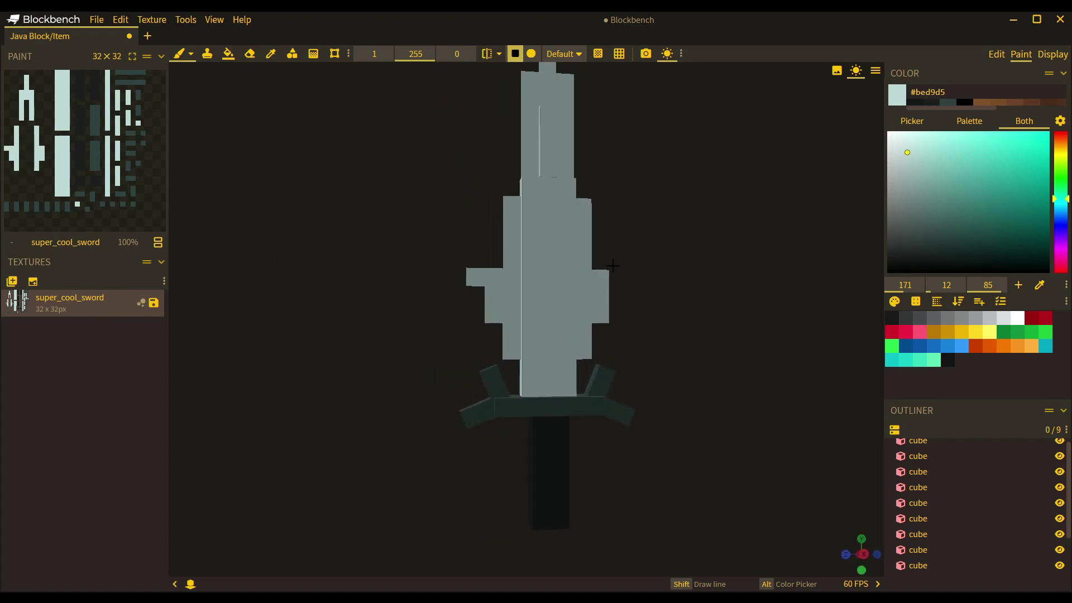
# - Erase all the barbs from both sides of the blade panel, leaving only the straight side strips
pyautogui.press('e')
pyautogui.click(484, 274)
pyautogui.click(600, 279)
pyautogui.click(600, 313)
pyautogui.click(493, 314)
# - Paint a straight two-pixel-long barb near the bottom of each side of the blade panel in #bed9d5
pyautogui.press('b')
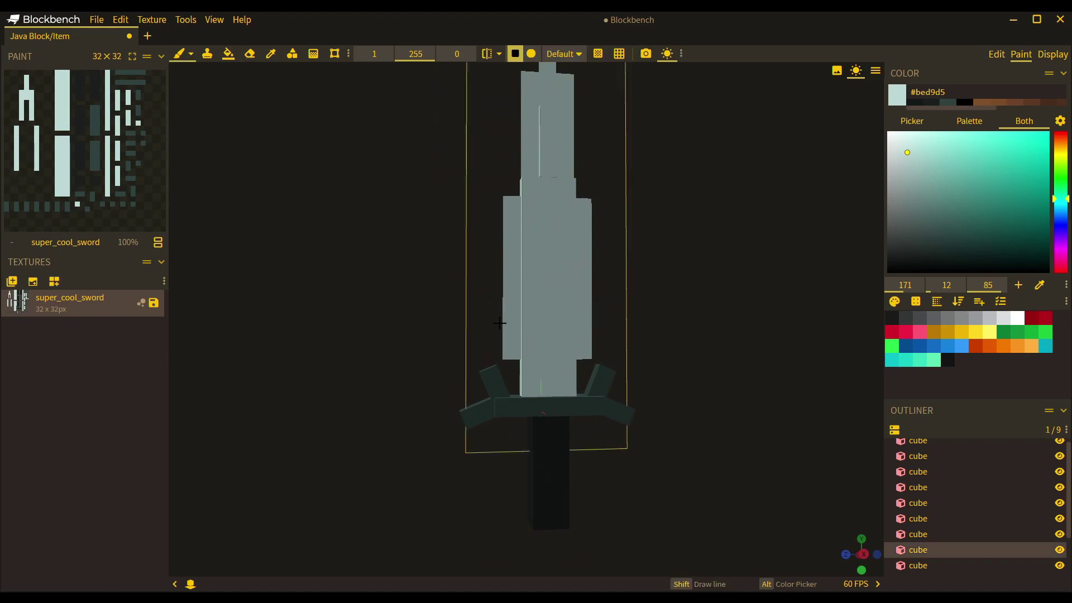
pyautogui.click(492, 330)
pyautogui.click(621, 330)
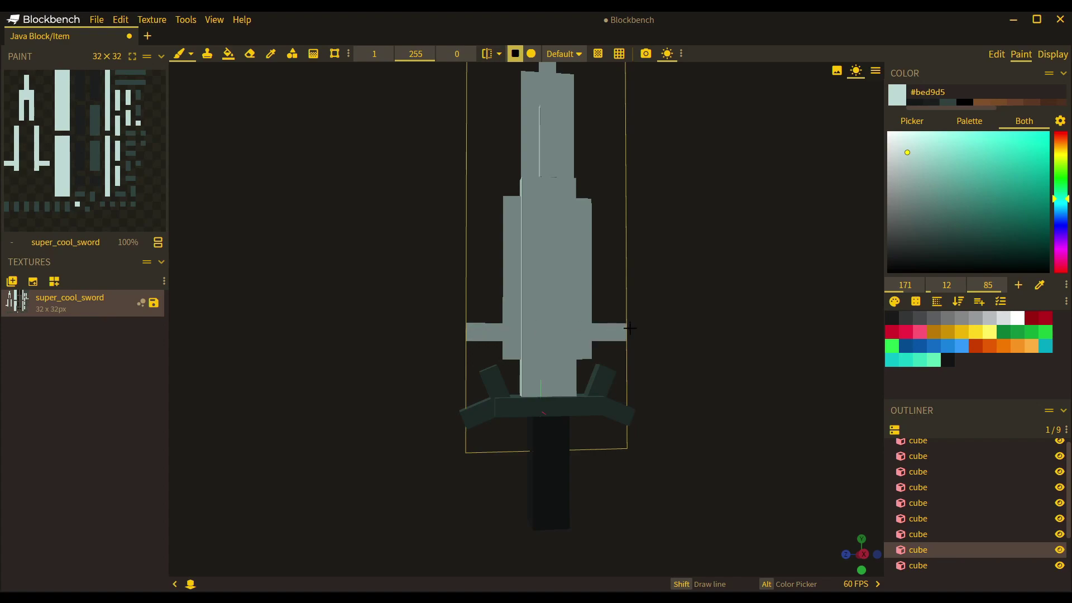
# - Paint an outward-rising two-pixel diagonal barb above the straight barb on each side of the blade, repainting the misplaced one
pyautogui.click(595, 283)
pyautogui.click(617, 261)
pyautogui.click(493, 288)
pyautogui.click(474, 259)
pyautogui.hotkey('ctrl', 'z')
pyautogui.hotkey('ctrl', 'z')
pyautogui.click(499, 278)
pyautogui.click(474, 259)
pyautogui.moveTo(386, 253)
pyautogui.mouseDown()
pyautogui.moveTo(335, 258)
pyautogui.moveTo(375, 239)
pyautogui.mouseUp()
pyautogui.scroll(-5, 340, 255)
pyautogui.scroll(5, 472, 313)
# - Make the two lower barbs diagonal by painting a pixel above each outer end and erasing the outer end pixels below
pyautogui.click(480, 311)
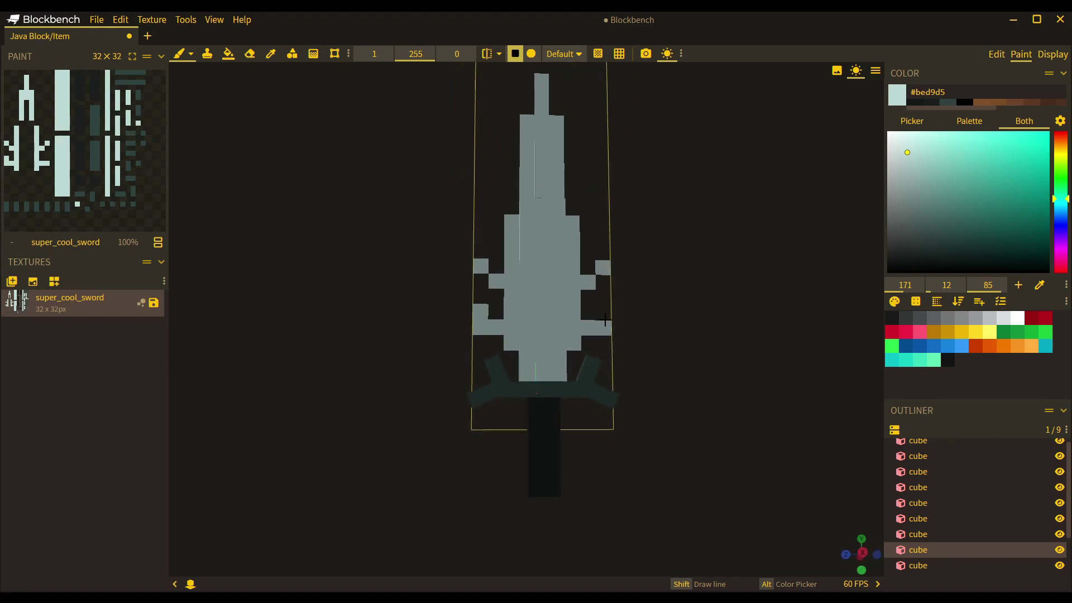
pyautogui.click(603, 312)
pyautogui.press('e')
pyautogui.click(604, 327)
pyautogui.click(481, 327)
pyautogui.click(374, 303)
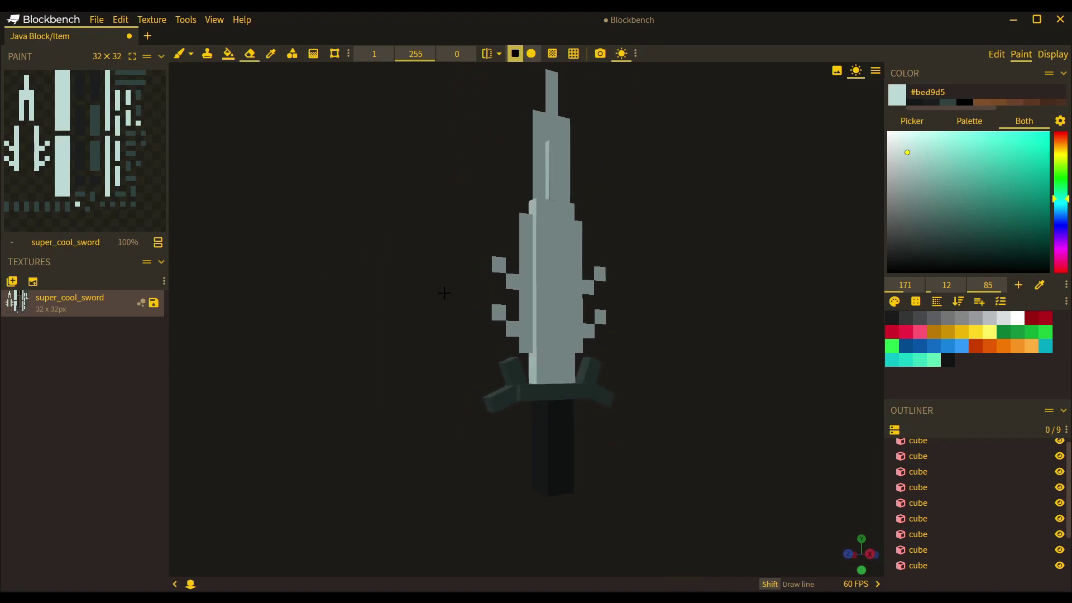
pyautogui.scroll(-10, 618, 297)
pyautogui.scroll(-3, 667, 290)
pyautogui.scroll(10, 669, 287)
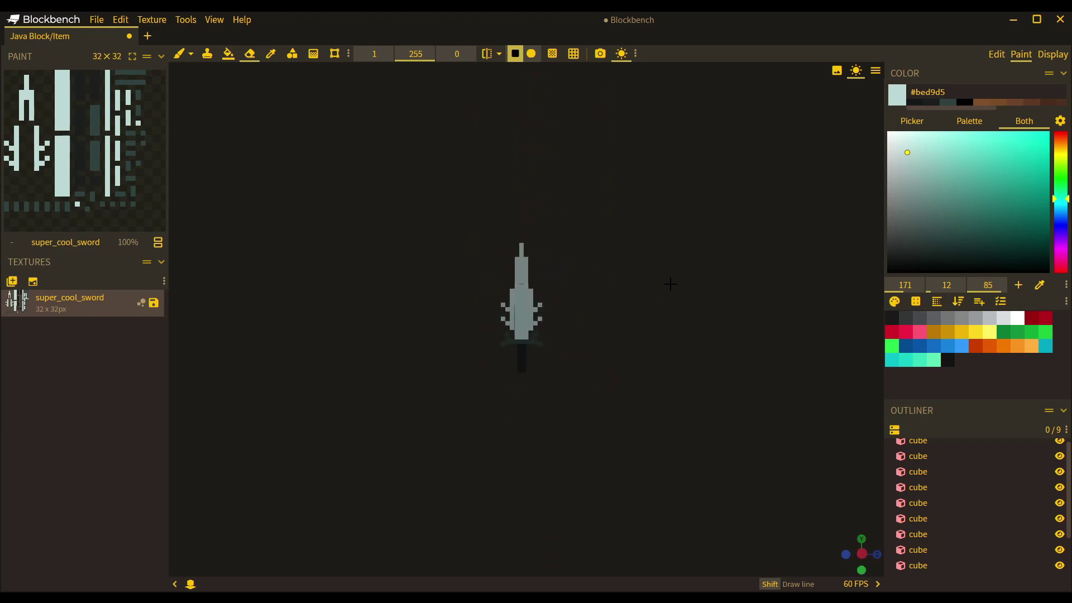
pyautogui.scroll(5, 622, 250)
pyautogui.press('b')
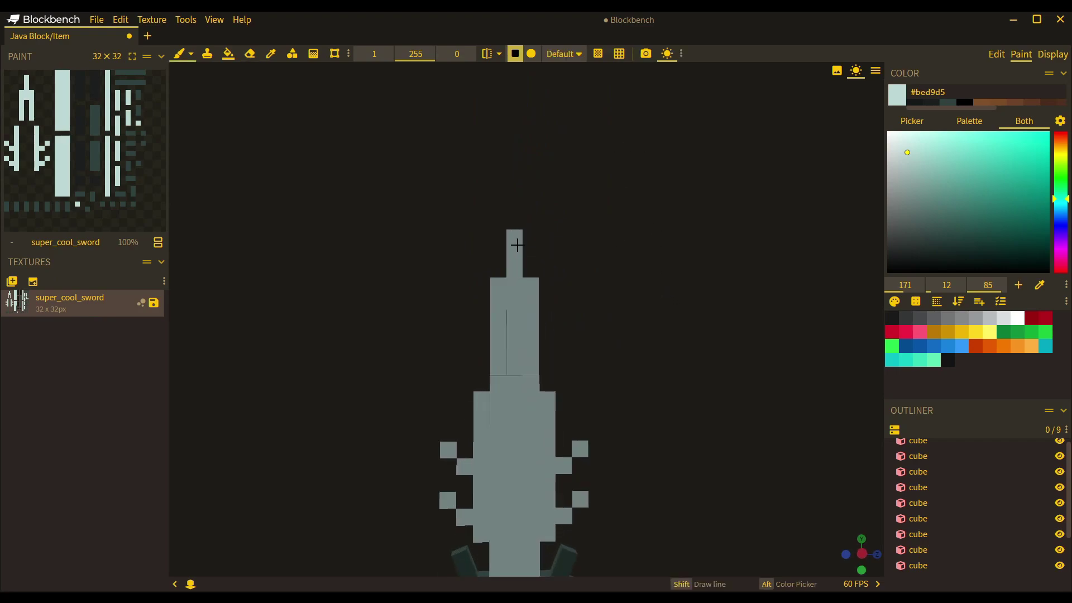
# - Extend the blade panel's narrow tip upward by one pixel in #bed9d5
pyautogui.click(509, 246)
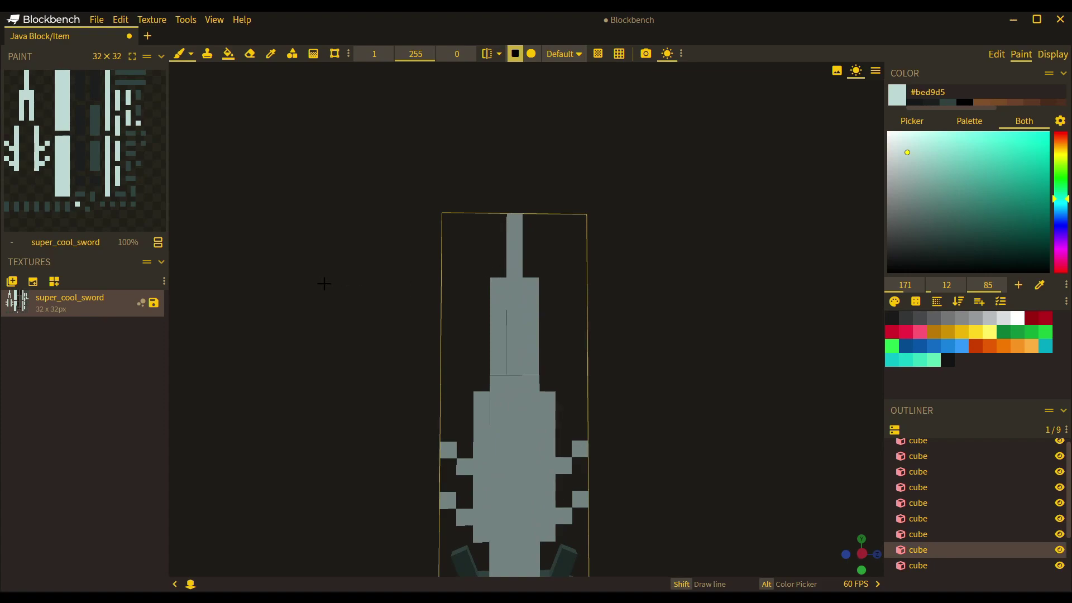
pyautogui.scroll(-8, 363, 285)
pyautogui.moveTo(364, 286); pyautogui.dragTo(284, 290)
pyautogui.click(402, 290)
pyautogui.scroll(5, 438, 290)
pyautogui.moveTo(438, 290)
pyautogui.mouseDown()
pyautogui.moveTo(392, 346)
pyautogui.moveTo(411, 388)
pyautogui.moveTo(436, 277)
pyautogui.mouseUp()
pyautogui.scroll(5, 436, 276)
# - Isolate the lower central blade block and draw a one-pixel-wide #18d4ec stripe down the middle of its face, starting below the top rows
pyautogui.moveTo(440, 357); pyautogui.dragTo(463, 249, button='right')
pyautogui.keyDown('alt'); pyautogui.scroll(4, 550, 340); pyautogui.keyUp('alt')
pyautogui.keyDown('alt'); pyautogui.click(563, 292); pyautogui.keyUp('alt')
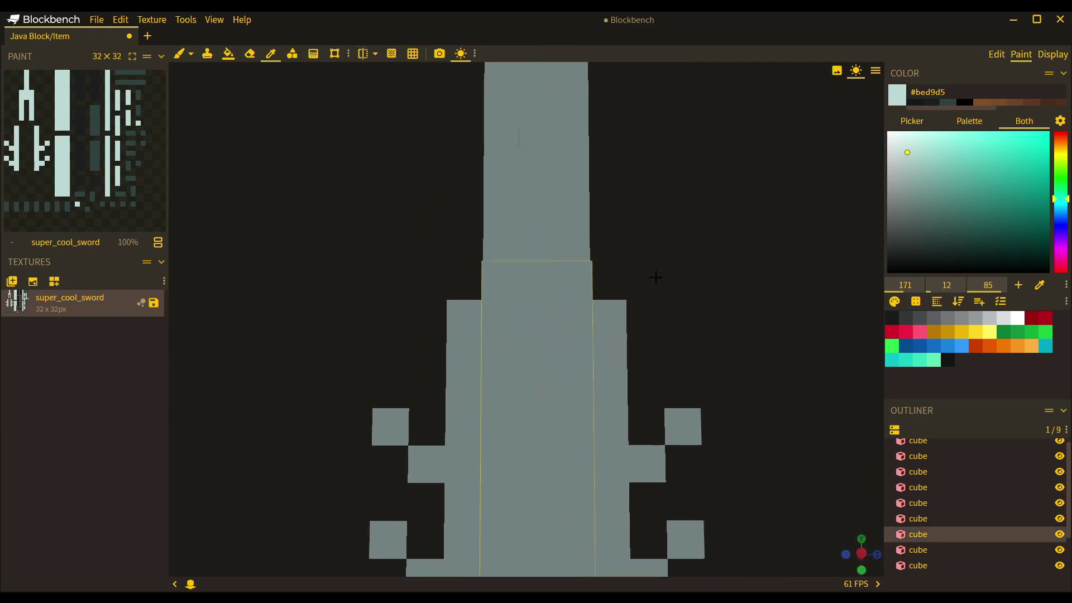
pyautogui.click(1060, 205)
pyautogui.click(1031, 145)
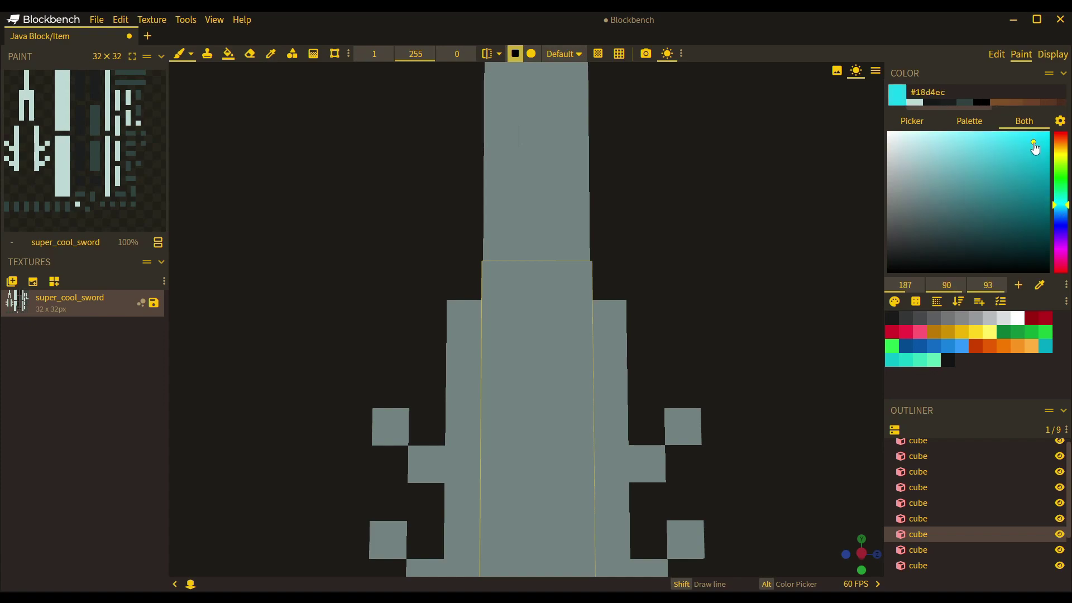
pyautogui.press('i')
pyautogui.press('u')
pyautogui.moveTo(528, 340); pyautogui.dragTo(536, 473)
pyautogui.moveTo(536, 472)
pyautogui.mouseDown(button='right')
pyautogui.moveTo(534, 270)
pyautogui.moveTo(547, 141)
pyautogui.mouseUp(button='right')
pyautogui.moveTo(548, 141); pyautogui.dragTo(539, 416)
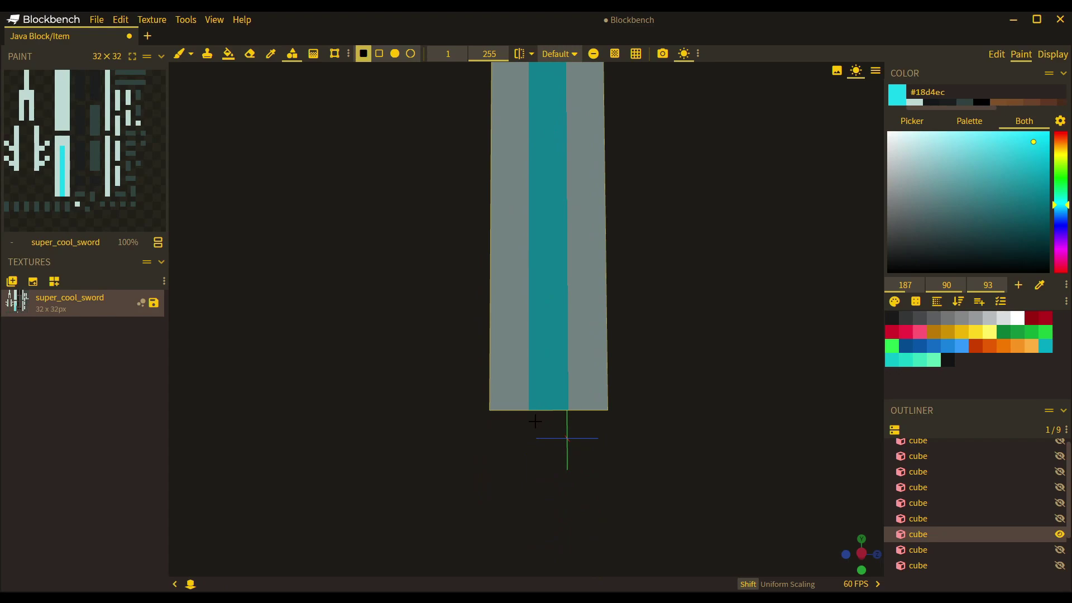
# - Show the whole sword again and draw the matching cyan centre stripe on the block's opposite face, undoing the misplaced first one
pyautogui.press('i')
pyautogui.moveTo(737, 370); pyautogui.dragTo(445, 316)
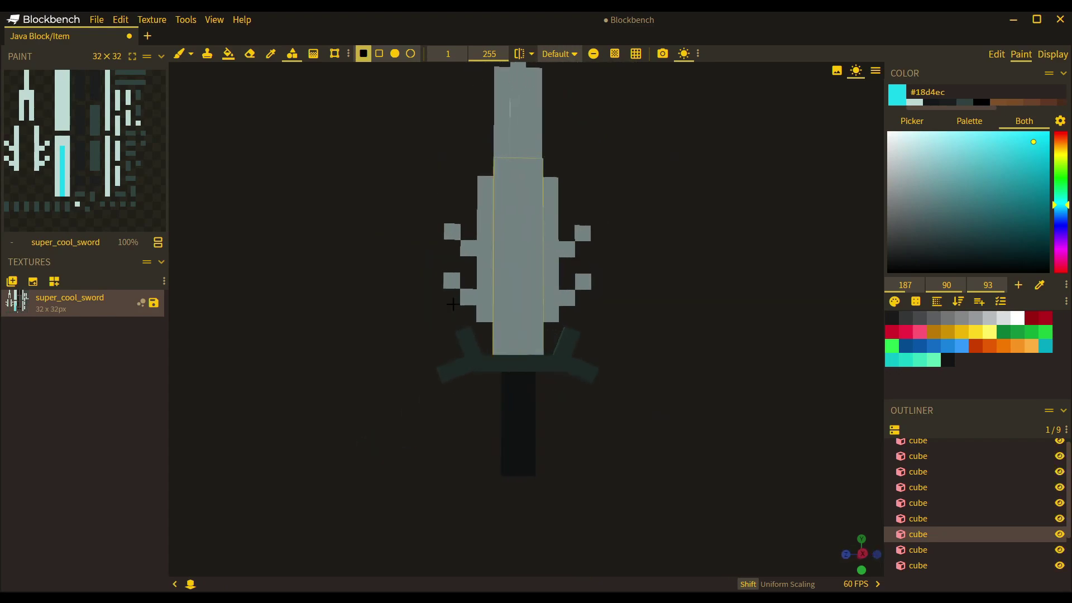
pyautogui.moveTo(515, 188); pyautogui.dragTo(536, 320)
pyautogui.hotkey('ctrl', 'z')
pyautogui.moveTo(517, 191); pyautogui.dragTo(522, 339)
pyautogui.moveTo(318, 313); pyautogui.dragTo(335, 341)
pyautogui.scroll(-3, 332, 341)
pyautogui.scroll(-2, 332, 342)
pyautogui.click(311, 318)
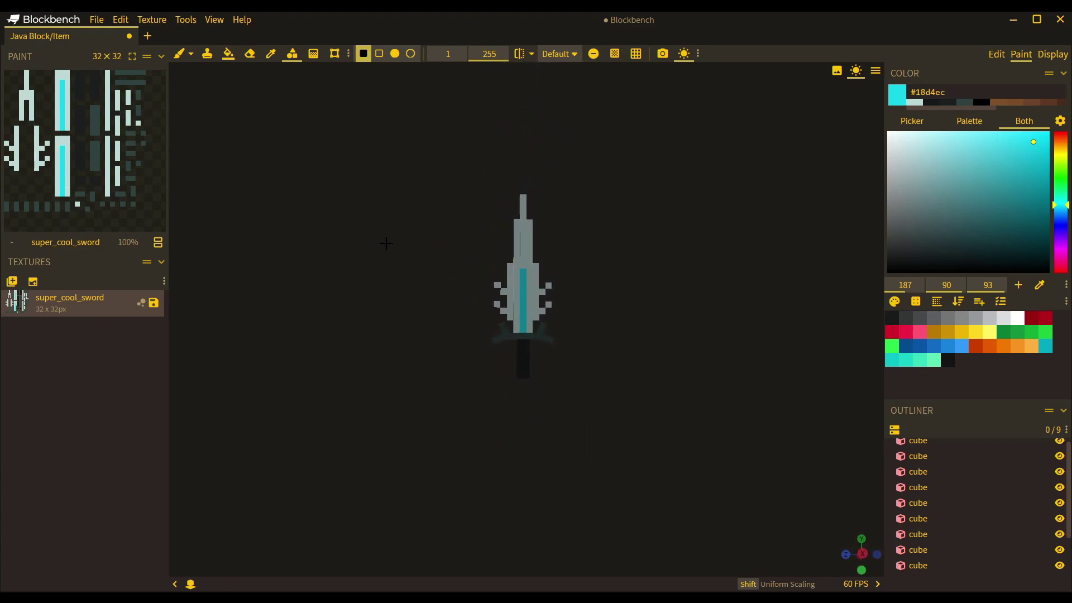
pyautogui.moveTo(378, 239); pyautogui.dragTo(394, 254)
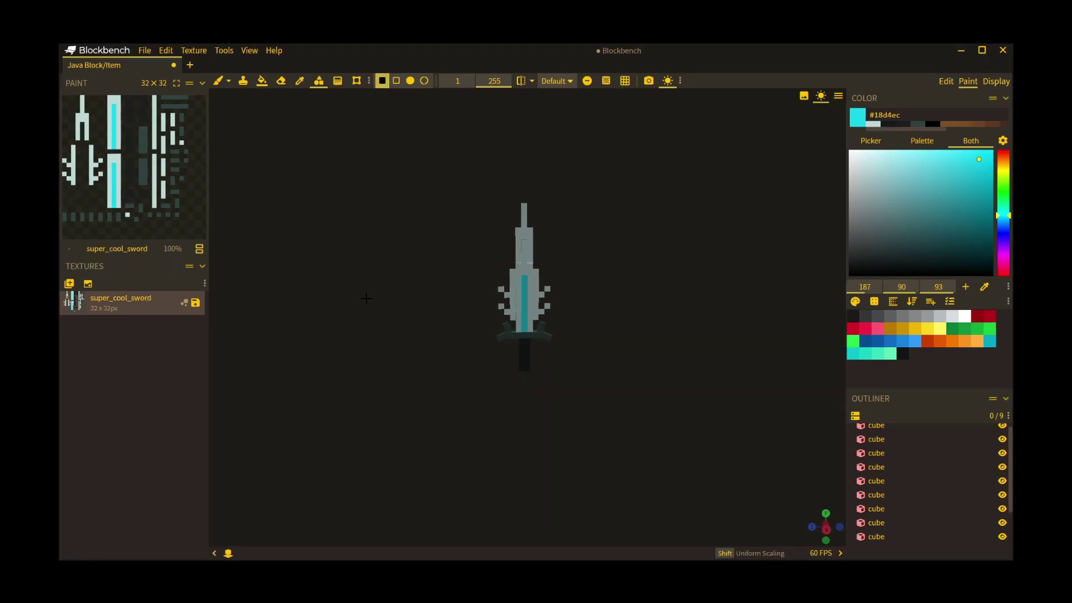
pyautogui.moveTo(394, 254); pyautogui.dragTo(311, 257)
pyautogui.scroll(3, 353, 305)
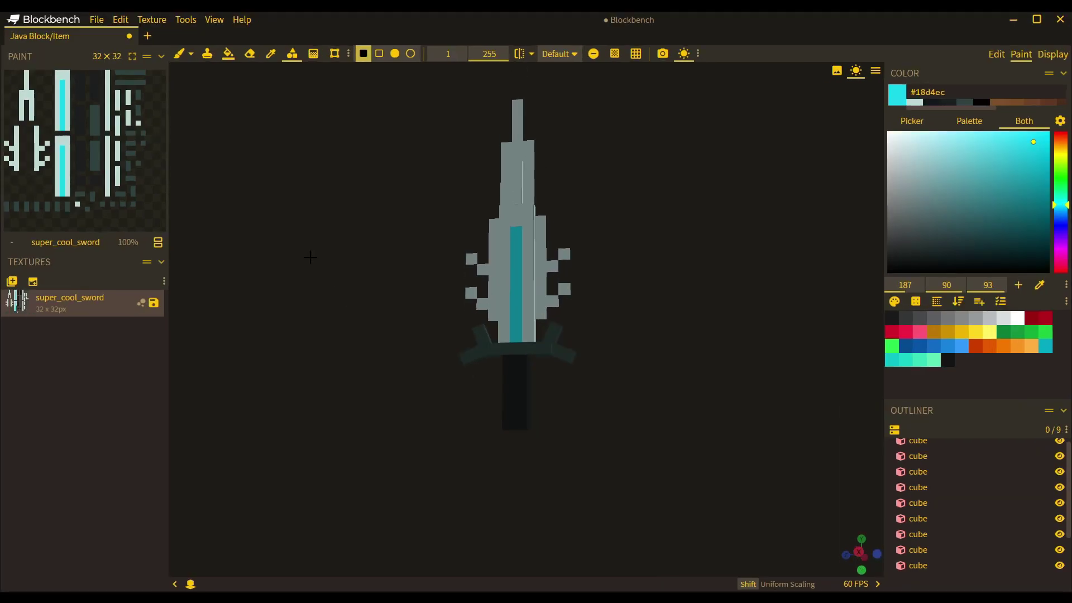
# - Paint the blade's tip and left edge strips in the lighter tone #d6ebe8
pyautogui.moveTo(331, 134); pyautogui.dragTo(385, 124)
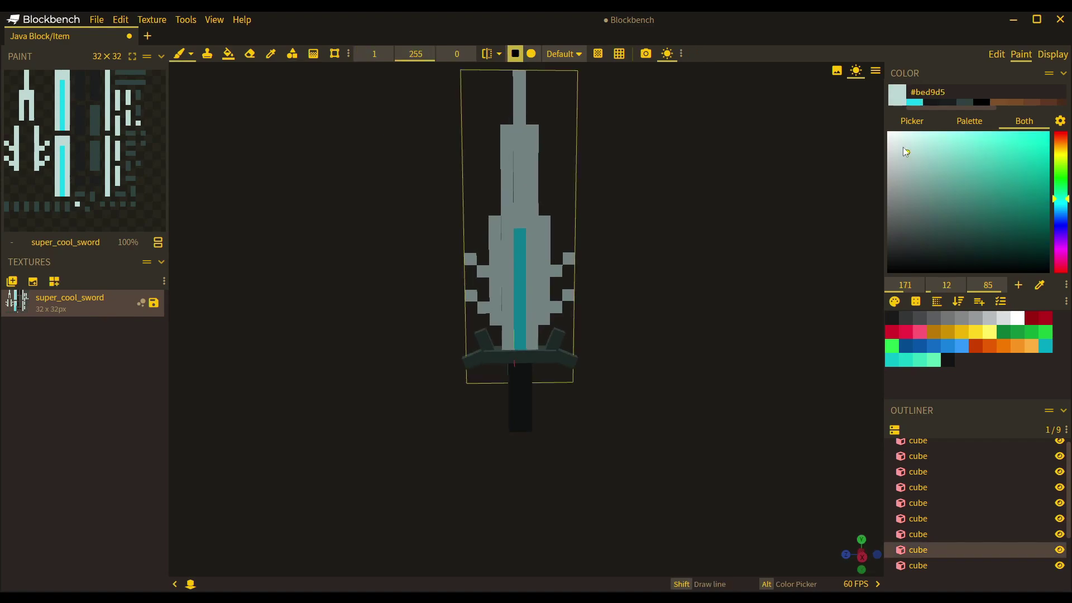
pyautogui.click(903, 147)
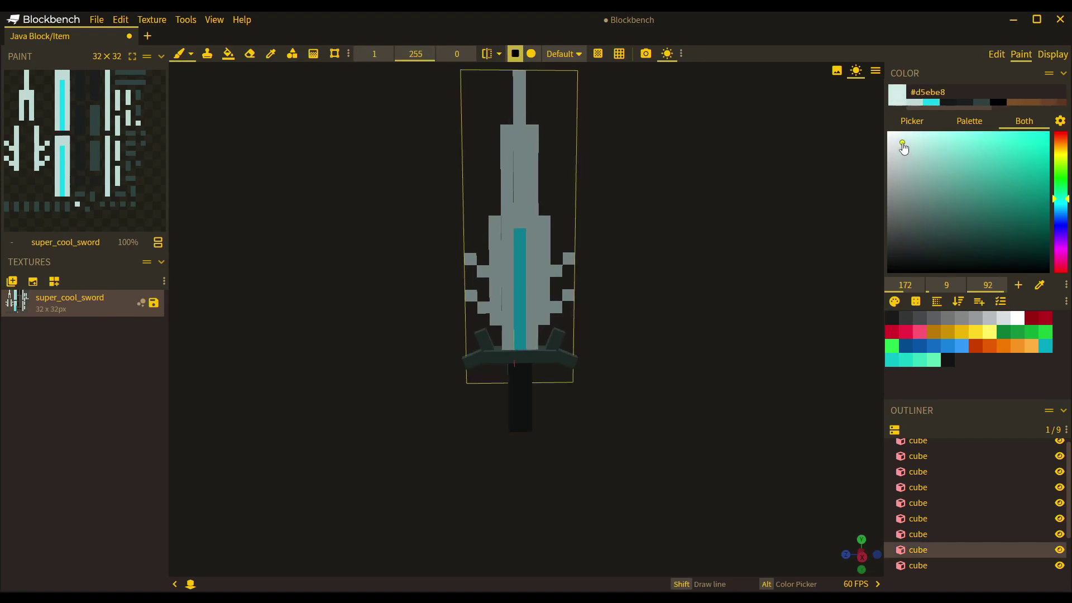
pyautogui.moveTo(551, 143); pyautogui.dragTo(522, 262, button='right')
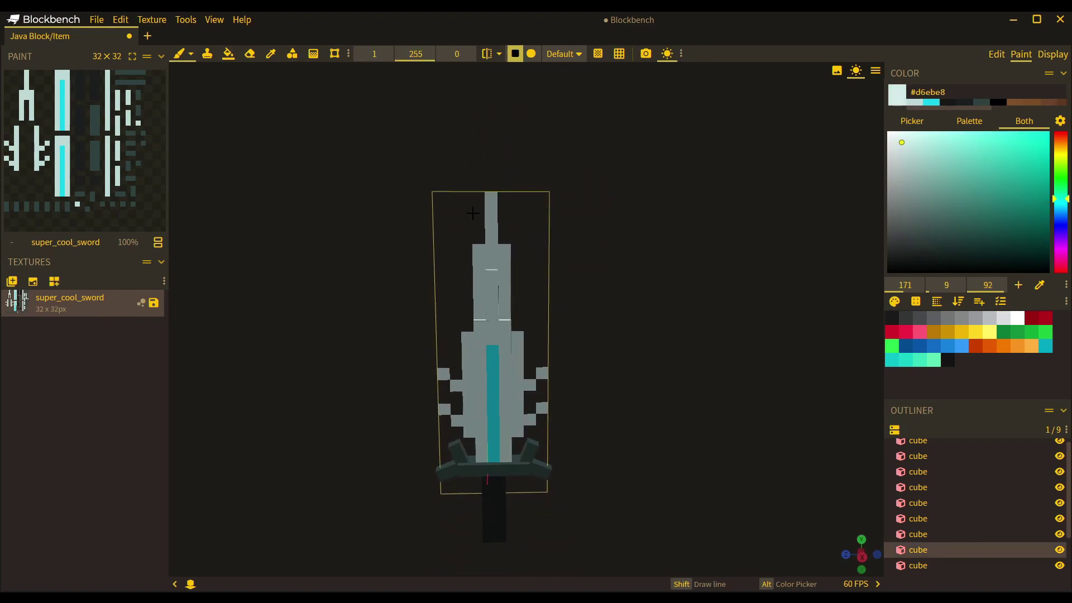
pyautogui.scroll(2, 456, 130)
pyautogui.moveTo(462, 115)
pyautogui.mouseDown()
pyautogui.moveTo(467, 204)
pyautogui.moveTo(454, 201)
pyautogui.moveTo(449, 320)
pyautogui.moveTo(434, 351)
pyautogui.moveTo(437, 505)
pyautogui.mouseUp()
pyautogui.click(451, 343)
# - Paint the blade's right edge strips in the darker tone #9cb7b3, leaving the barbs in the base colour
pyautogui.keyDown('alt'); pyautogui.click(481, 233); pyautogui.keyUp('alt')
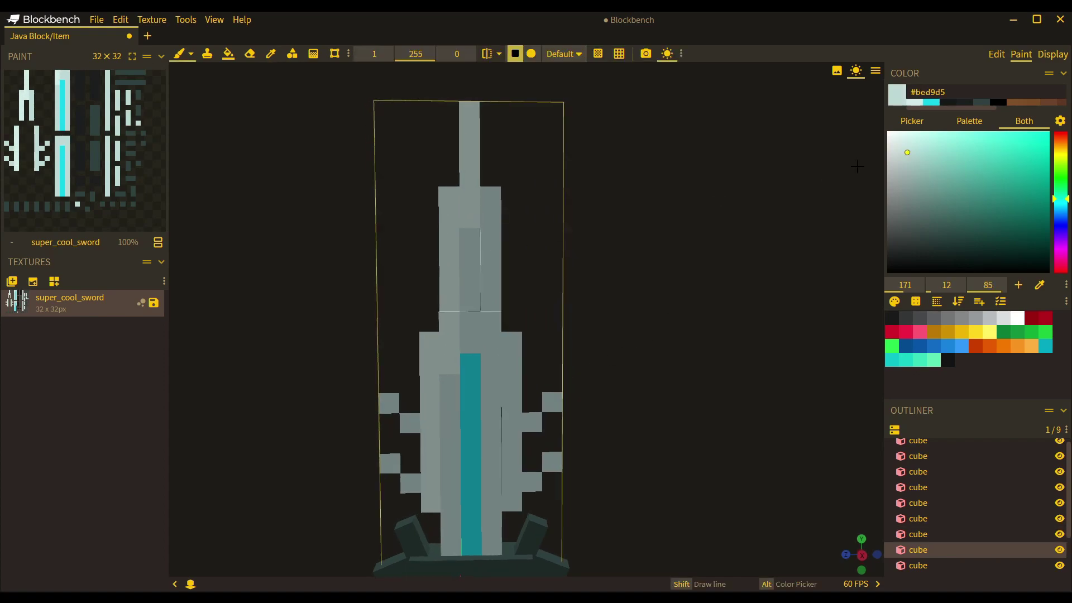
pyautogui.click(910, 170)
pyautogui.moveTo(496, 205)
pyautogui.mouseDown()
pyautogui.moveTo(484, 229)
pyautogui.moveTo(491, 335)
pyautogui.moveTo(508, 359)
pyautogui.moveTo(512, 505)
pyautogui.mouseUp()
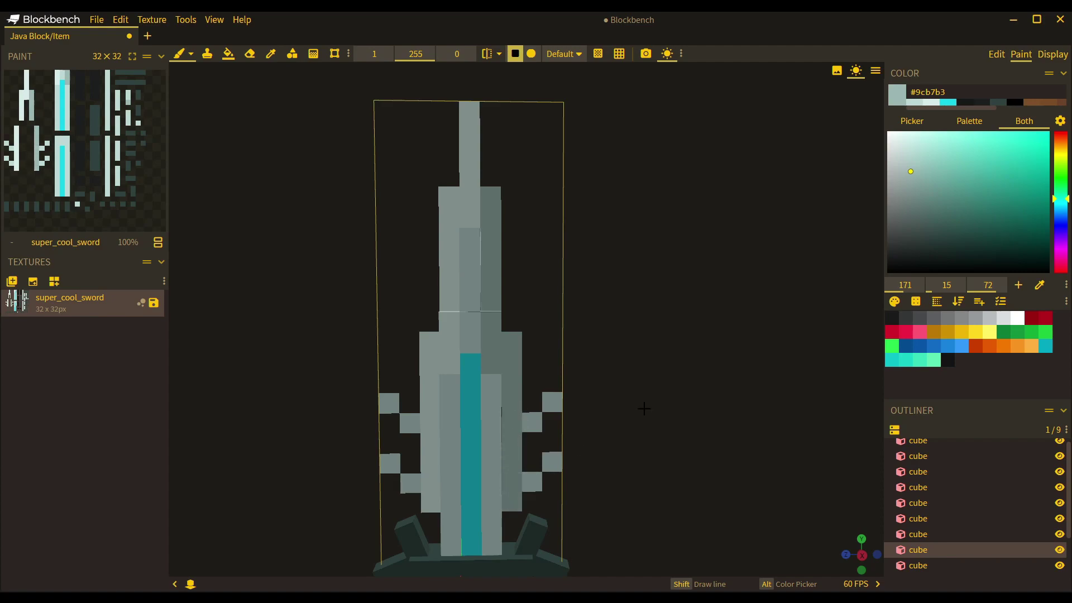
# - Add near-white #f1fbfa highlights to the upper pixels of both left edge sections, plus one separate pixel lower on the wider section
pyautogui.scroll(1, 528, 357)
pyautogui.click(897, 139)
pyautogui.moveTo(896, 140); pyautogui.dragTo(894, 139)
pyautogui.moveTo(437, 178); pyautogui.dragTo(445, 248)
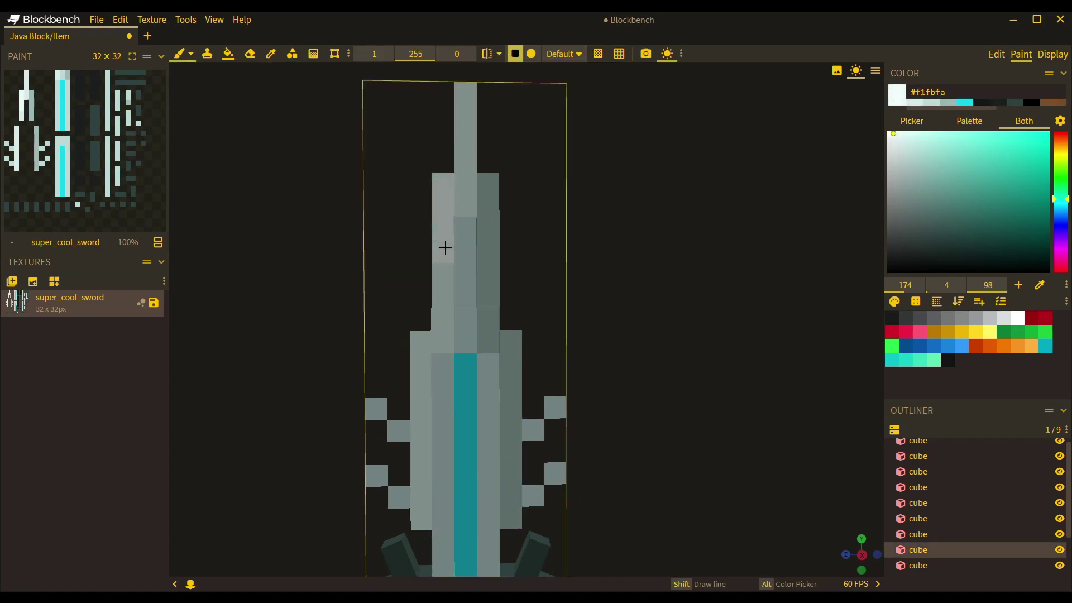
pyautogui.moveTo(421, 339); pyautogui.dragTo(419, 391)
pyautogui.click(423, 429)
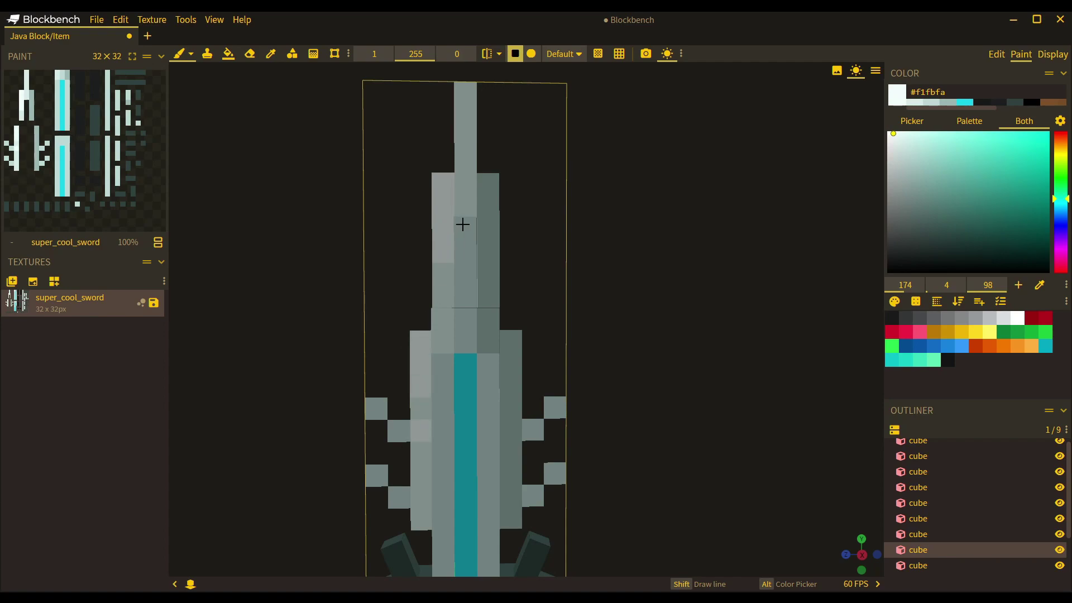
# - Add a separate #f1fbfa pixel lower on the narrow left edge section and repaint the pixel above it in #d6ebe8
pyautogui.click(452, 281)
pyautogui.hotkey('ctrl', 'z')
pyautogui.click(443, 273)
pyautogui.keyDown('alt'); pyautogui.click(442, 294); pyautogui.keyUp('alt')
pyautogui.click(443, 253)
# - Sample the near-white #f1fbfa highlight colour and paint the top two pixels of the blade tip with it
pyautogui.moveTo(256, 242); pyautogui.dragTo(266, 238)
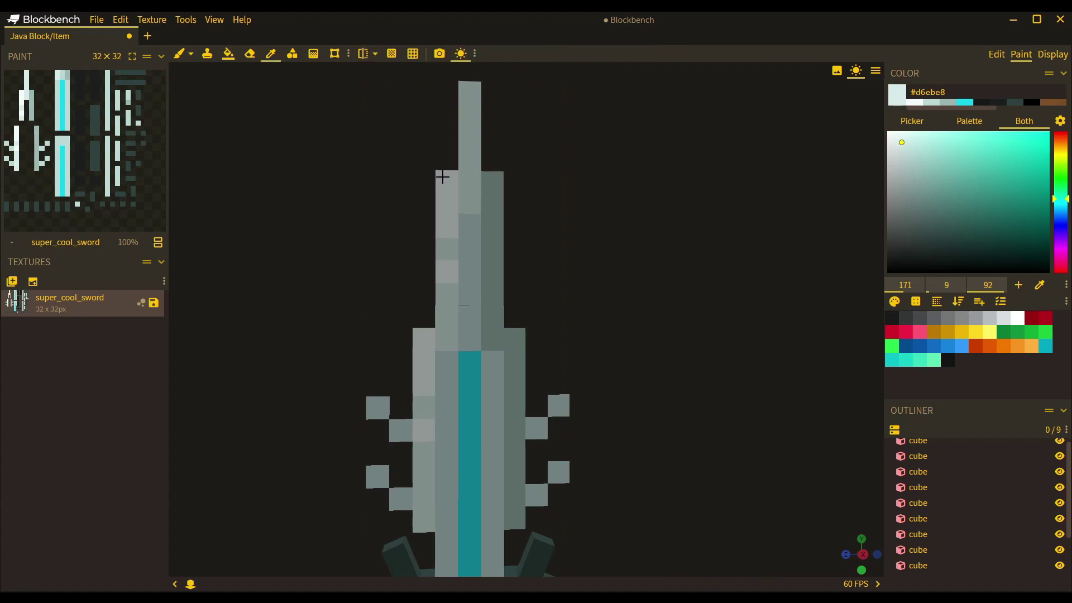
pyautogui.keyDown('alt'); pyautogui.click(441, 175); pyautogui.keyUp('alt')
pyautogui.moveTo(479, 87); pyautogui.dragTo(470, 122)
pyautogui.click(268, 180)
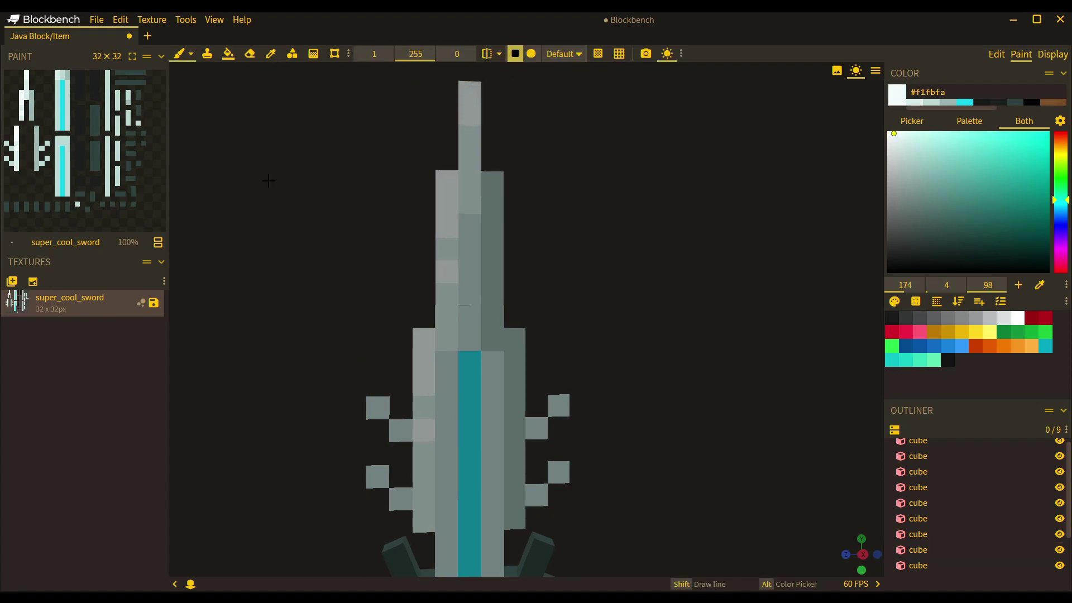
pyautogui.scroll(-5, 270, 172)
pyautogui.scroll(2, 268, 201)
# - Darken the lower part of the blade's right edge in #89a09c, leaving one lighter pixel as a break
pyautogui.press('c')
pyautogui.scroll(4, 484, 376)
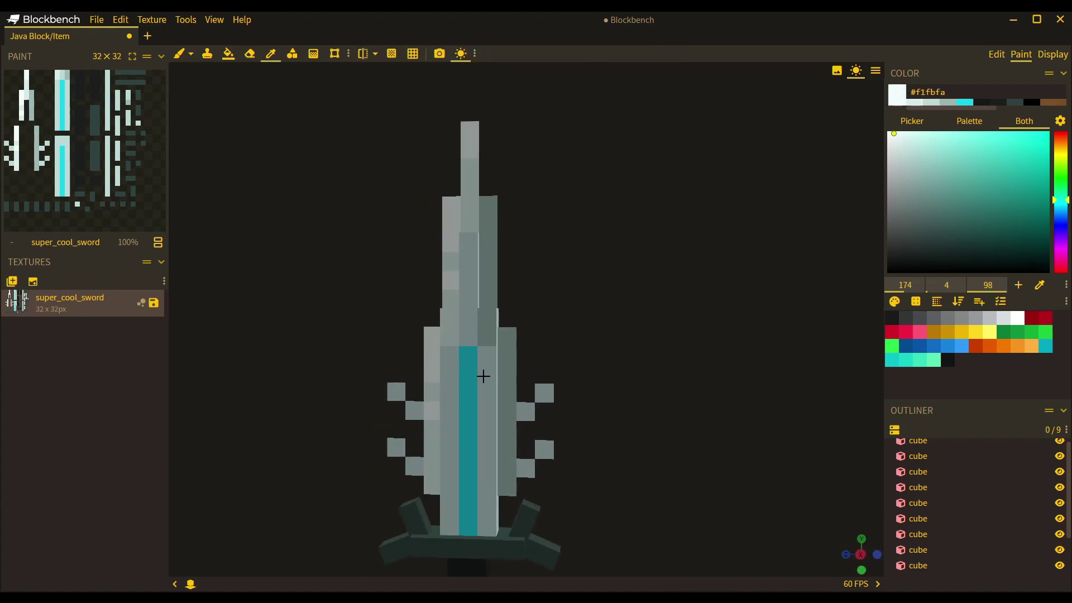
pyautogui.click(508, 359)
pyautogui.press('b')
pyautogui.click(910, 180)
pyautogui.moveTo(911, 182); pyautogui.dragTo(912, 186)
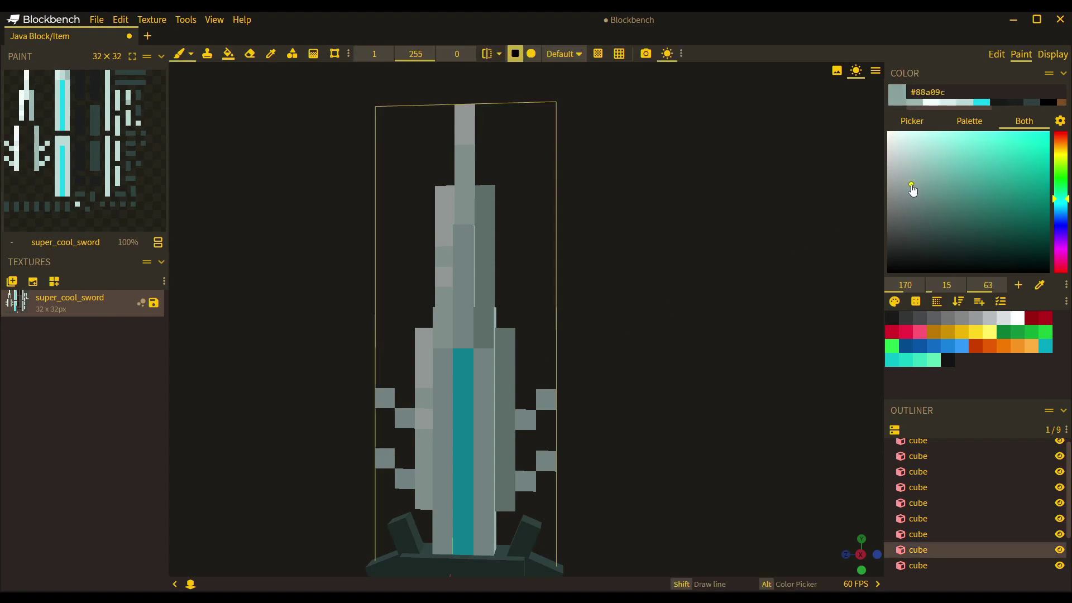
pyautogui.scroll(2, 603, 418)
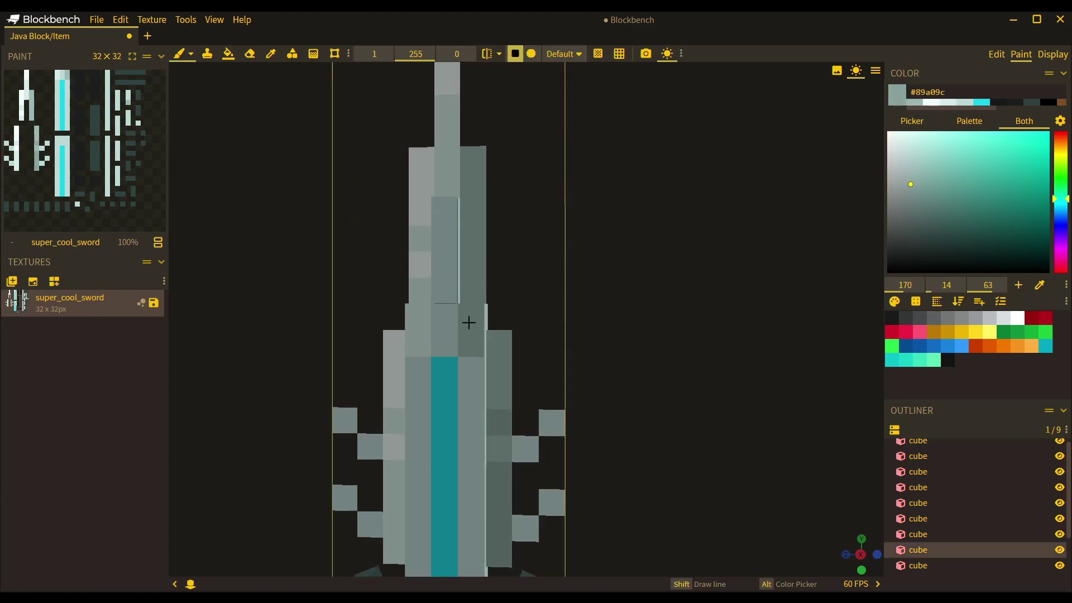
# - Continue the dark #89a09c and light edge shading around the top two pixel rows of the lower central block, including its back and sides
pyautogui.moveTo(486, 340)
pyautogui.mouseDown()
pyautogui.moveTo(485, 311)
pyautogui.moveTo(531, 374)
pyautogui.mouseUp()
pyautogui.press('f')
pyautogui.click(478, 353)
pyautogui.moveTo(455, 315); pyautogui.dragTo(275, 277)
pyautogui.moveTo(512, 306)
pyautogui.mouseDown()
pyautogui.moveTo(512, 328)
pyautogui.moveTo(653, 329)
pyautogui.mouseUp()
pyautogui.keyDown('alt'); pyautogui.click(450, 325); pyautogui.keyUp('alt')
pyautogui.moveTo(423, 329); pyautogui.dragTo(559, 407)
pyautogui.moveTo(530, 386); pyautogui.dragTo(653, 346)
pyautogui.moveTo(633, 309); pyautogui.dragTo(631, 336)
pyautogui.press('d')
pyautogui.moveTo(747, 378); pyautogui.dragTo(486, 337)
# - Mottle the grey columns beside the lower block's cyan stripe with slightly darker #b1d1cc pixels
pyautogui.scroll(-5, 485, 337)
pyautogui.scroll(5, 492, 363)
pyautogui.keyDown('alt'); pyautogui.click(493, 407); pyautogui.keyUp('alt')
pyautogui.moveTo(493, 407); pyautogui.dragTo(512, 326, button='right')
pyautogui.scroll(3, 495, 253)
pyautogui.press('b')
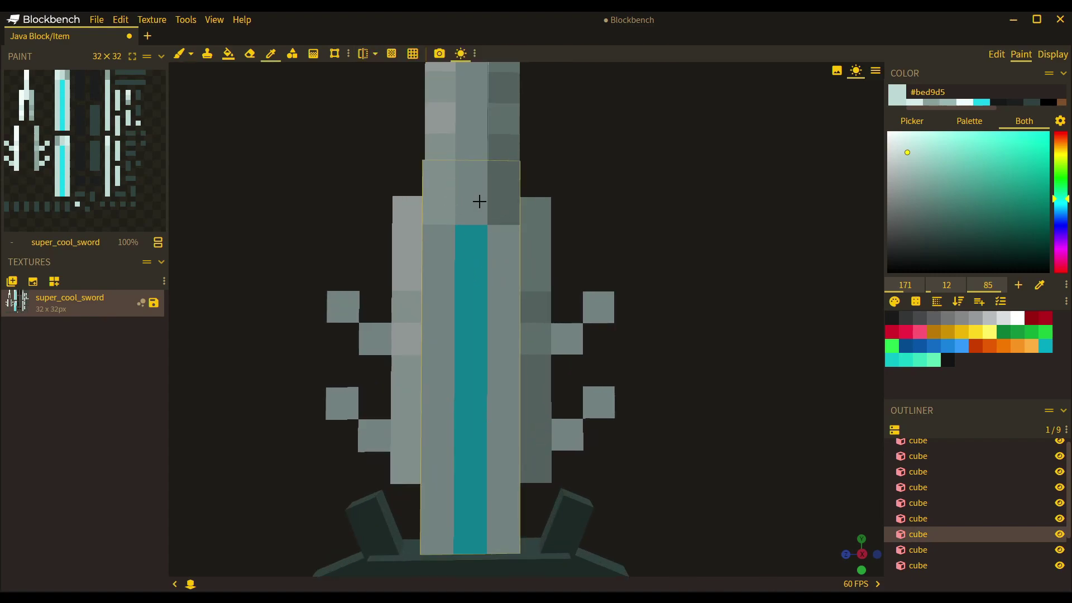
pyautogui.click(912, 157)
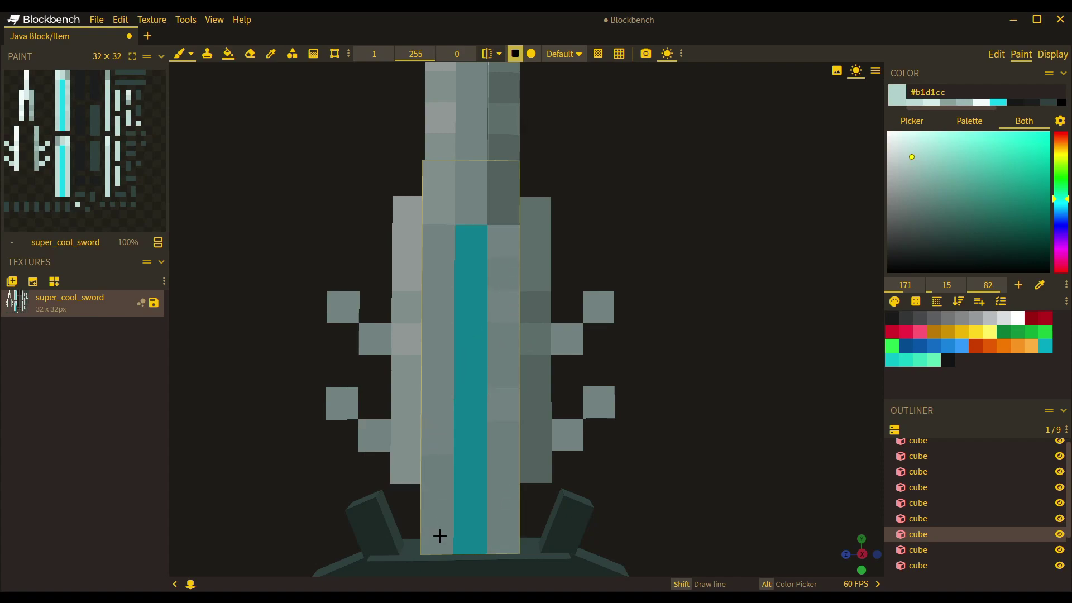
pyautogui.click(258, 401)
pyautogui.scroll(-10, 260, 404)
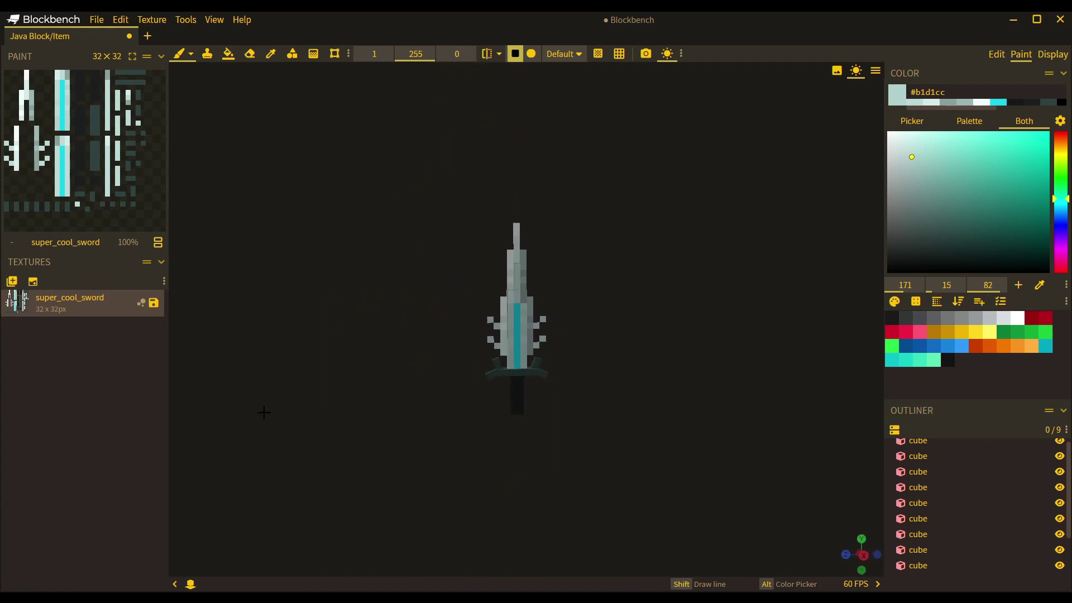
pyautogui.scroll(8, 265, 416)
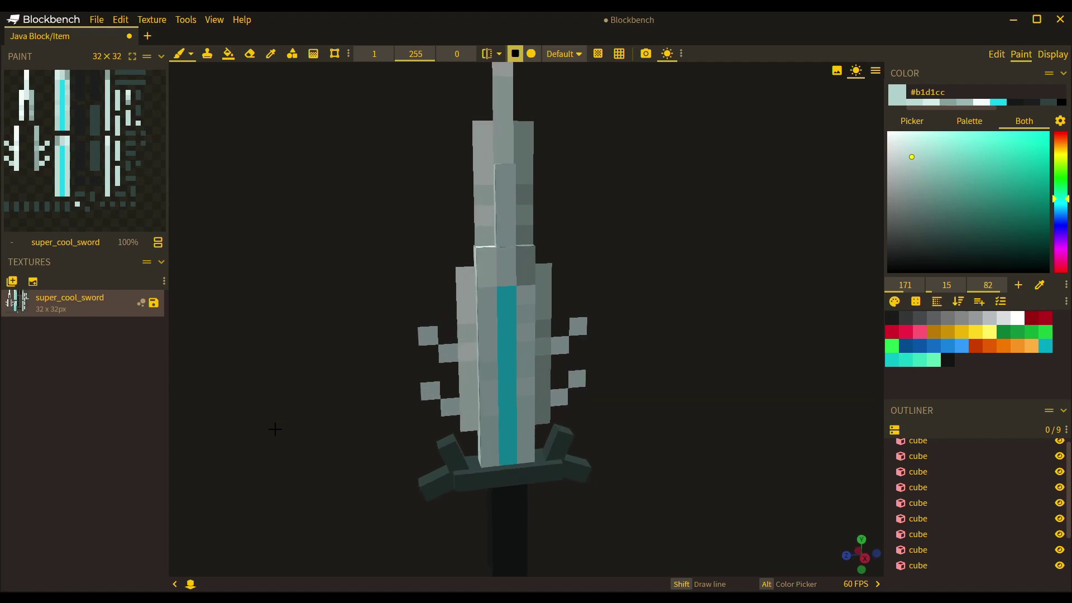
# - Select the upper central blade block and add #b1d1cc shading pixels to its broad face
pyautogui.moveTo(283, 263); pyautogui.dragTo(405, 283)
pyautogui.click(509, 288)
pyautogui.click(502, 252)
pyautogui.press('d')
pyautogui.moveTo(514, 281); pyautogui.dragTo(601, 291)
pyautogui.press('d')
pyautogui.click(554, 265)
pyautogui.scroll(-5, 603, 289)
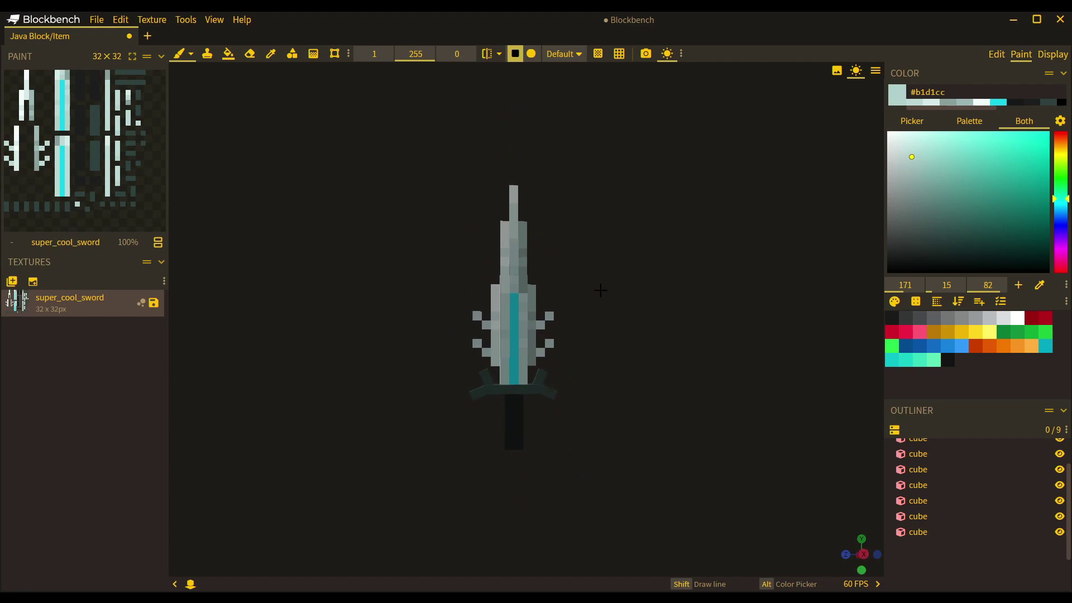
pyautogui.scroll(4, 477, 283)
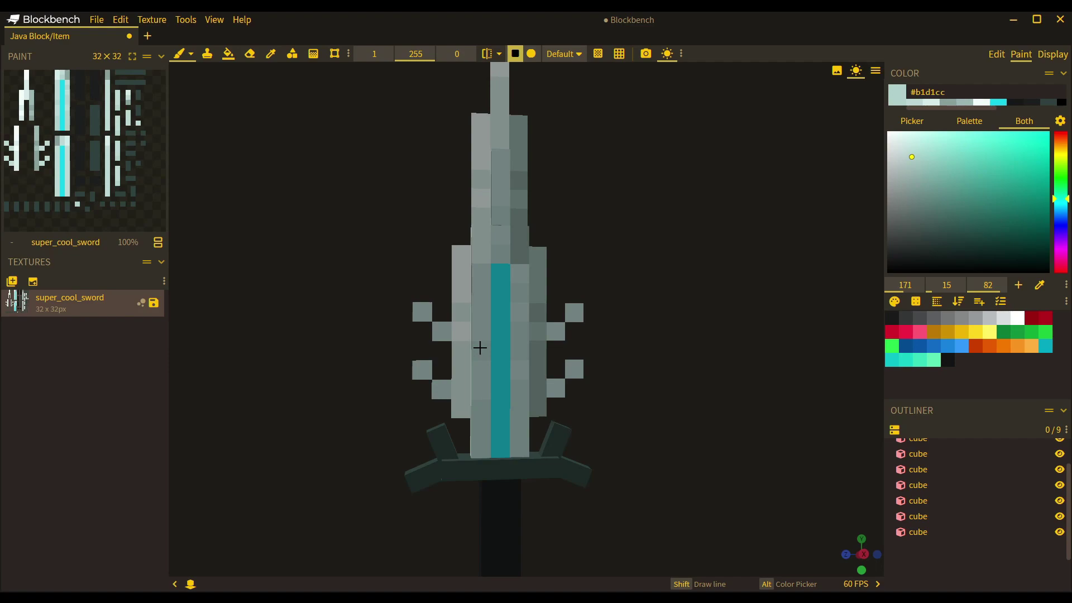
pyautogui.moveTo(296, 369); pyautogui.dragTo(312, 365)
# - Brighten the cyan stripe's upper three pixels and one separate pixel further down with #3ce9ff
pyautogui.keyDown('alt'); pyautogui.click(483, 324); pyautogui.keyUp('alt')
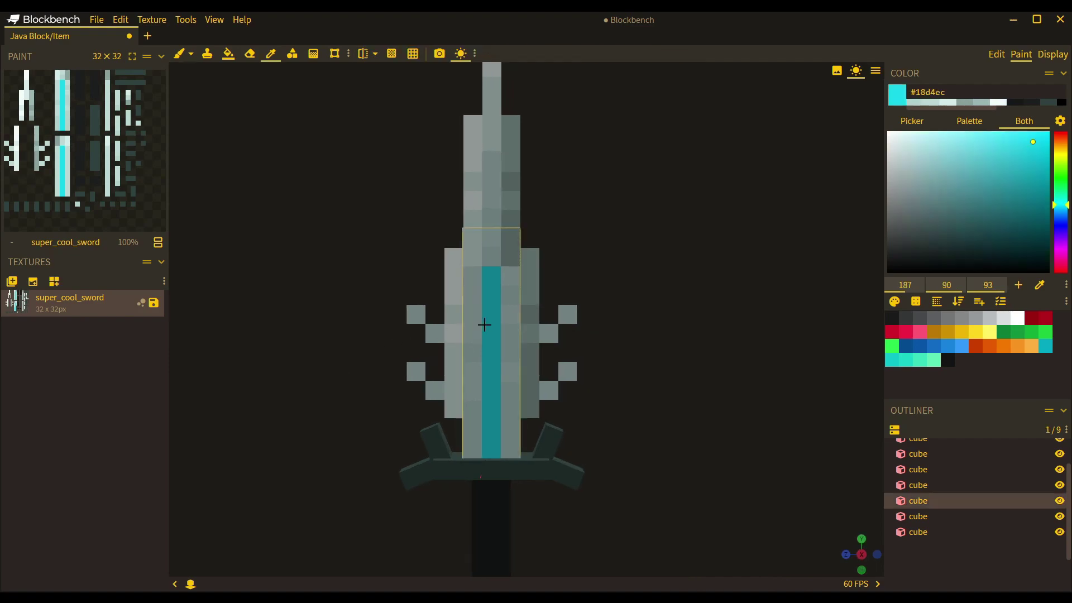
pyautogui.scroll(2, 490, 337)
pyautogui.moveTo(1028, 140); pyautogui.dragTo(1016, 132)
pyautogui.moveTo(481, 258); pyautogui.dragTo(479, 375)
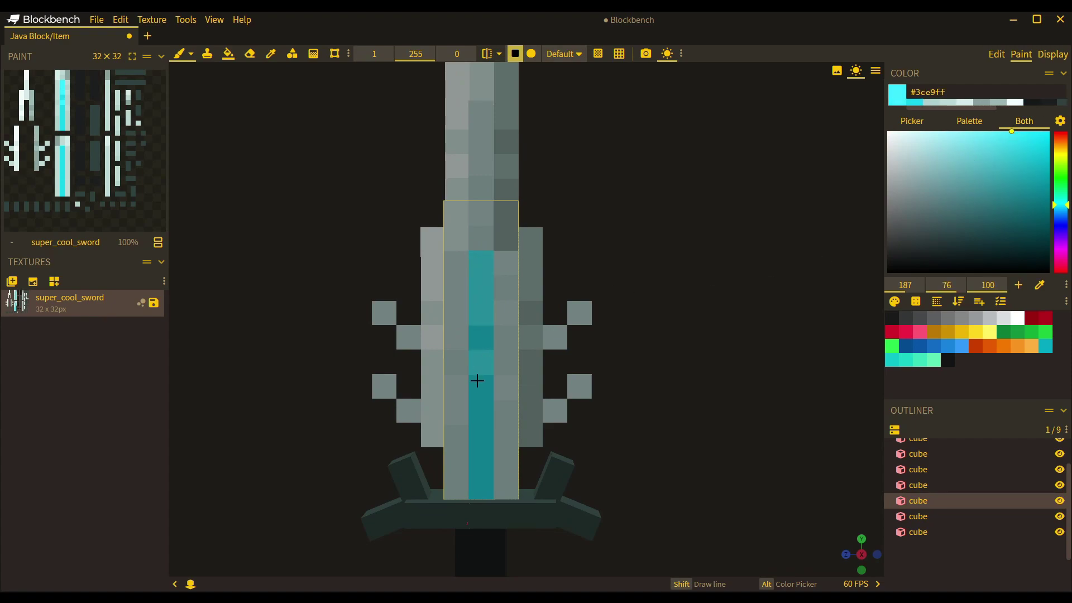
# - Paint darker cyan pixels near the stripe's lower end and repeat the light and dark cyan variation on the opposite face
pyautogui.keyDown('alt'); pyautogui.click(499, 426); pyautogui.keyUp('alt')
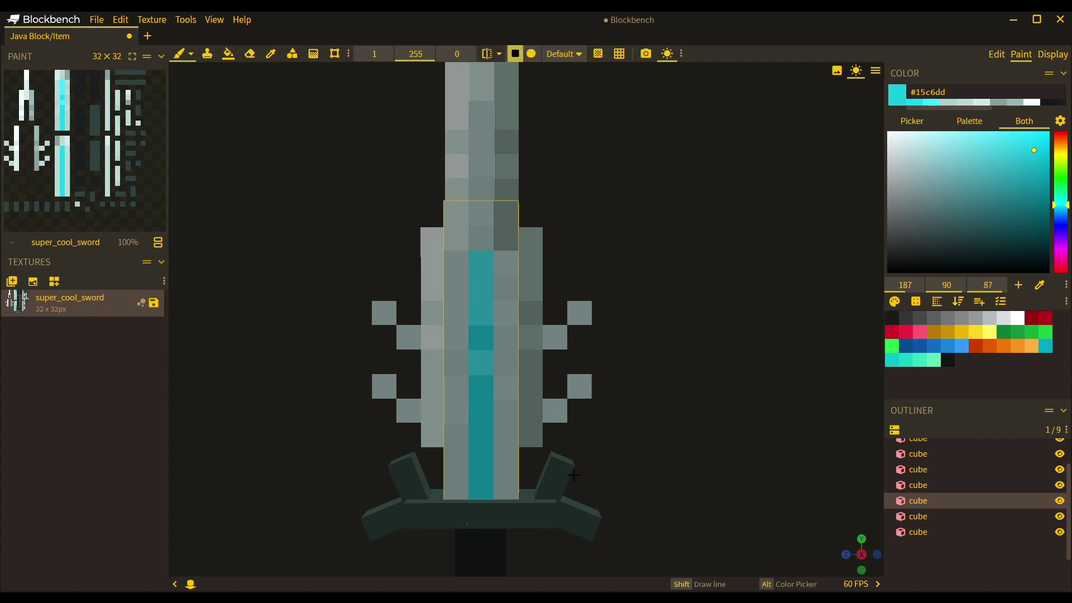
pyautogui.click(1033, 155)
pyautogui.moveTo(327, 441); pyautogui.dragTo(575, 452)
pyautogui.moveTo(698, 404); pyautogui.dragTo(464, 388)
pyautogui.keyDown('alt'); pyautogui.click(509, 375); pyautogui.keyUp('alt')
pyautogui.moveTo(351, 389); pyautogui.dragTo(593, 384)
pyautogui.moveTo(570, 278); pyautogui.dragTo(568, 310)
pyautogui.click(568, 353)
pyautogui.moveTo(726, 372)
pyautogui.mouseDown()
pyautogui.moveTo(512, 366)
pyautogui.moveTo(524, 361)
pyautogui.mouseUp()
# - Isolate the lower central block and mottle its narrow side faces with #b1d1cc pixels, then show the whole sword again
pyautogui.press('d')
pyautogui.keyDown('alt'); pyautogui.click(493, 376); pyautogui.keyUp('alt')
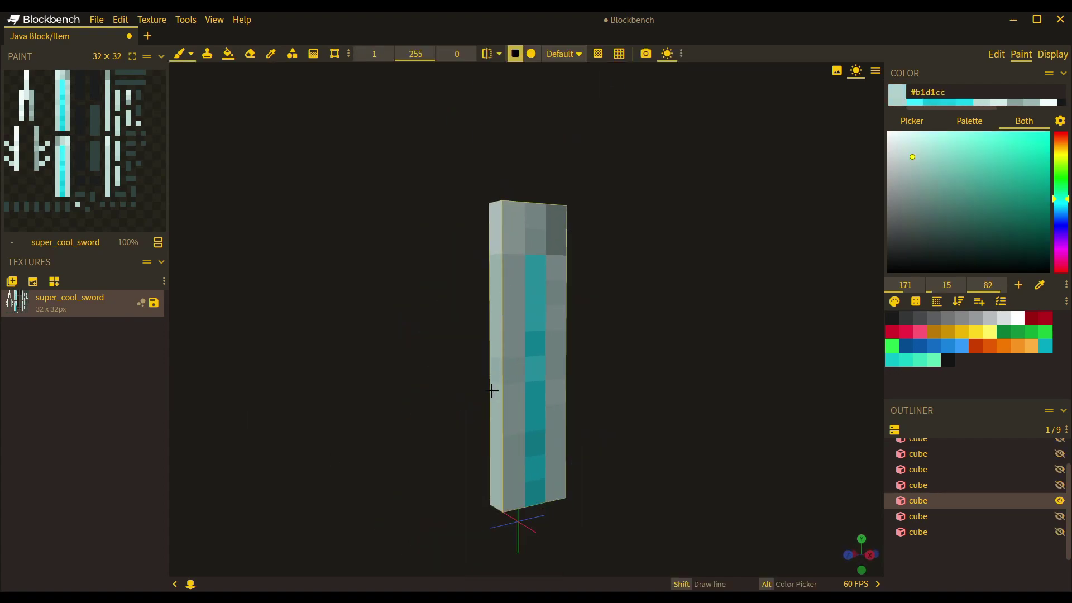
pyautogui.moveTo(666, 440); pyautogui.dragTo(461, 386)
pyautogui.moveTo(461, 284); pyautogui.dragTo(470, 310)
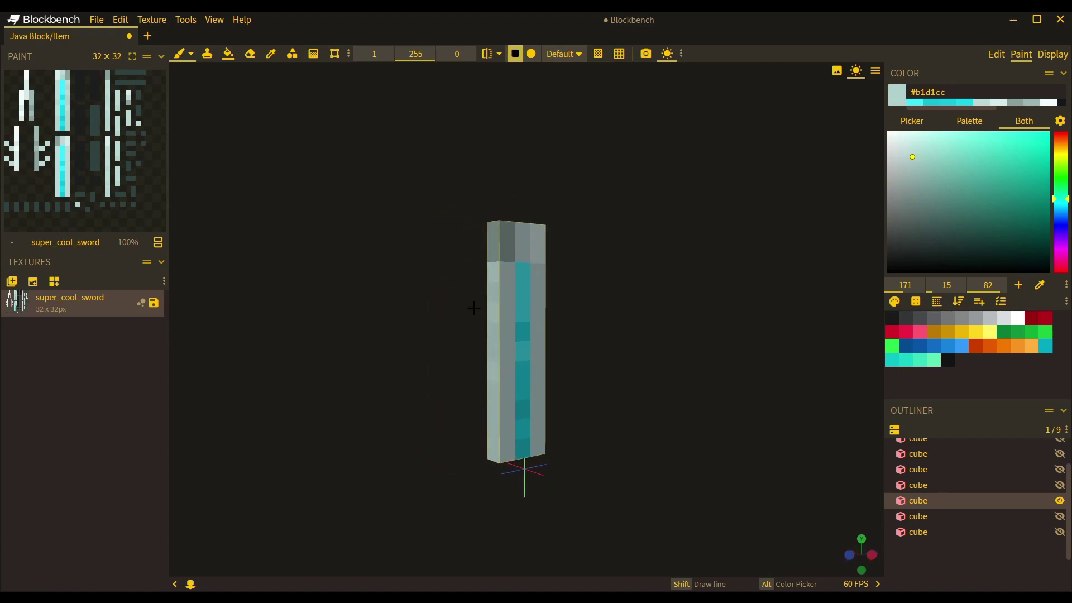
pyautogui.moveTo(505, 431); pyautogui.dragTo(610, 419)
pyautogui.press('d')
pyautogui.moveTo(695, 410); pyautogui.dragTo(510, 411)
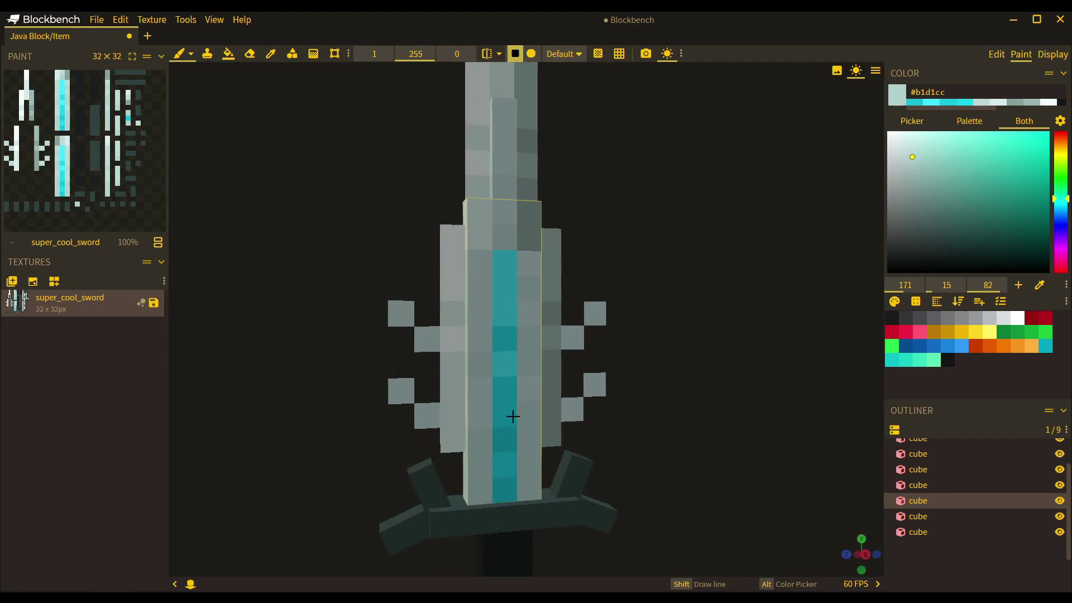
# - Isolate the upper central blade block to shade its remaining faces with #b1d1cc pixels, and restore the full sword's visibility
pyautogui.scroll(5, 526, 263)
pyautogui.click(515, 152)
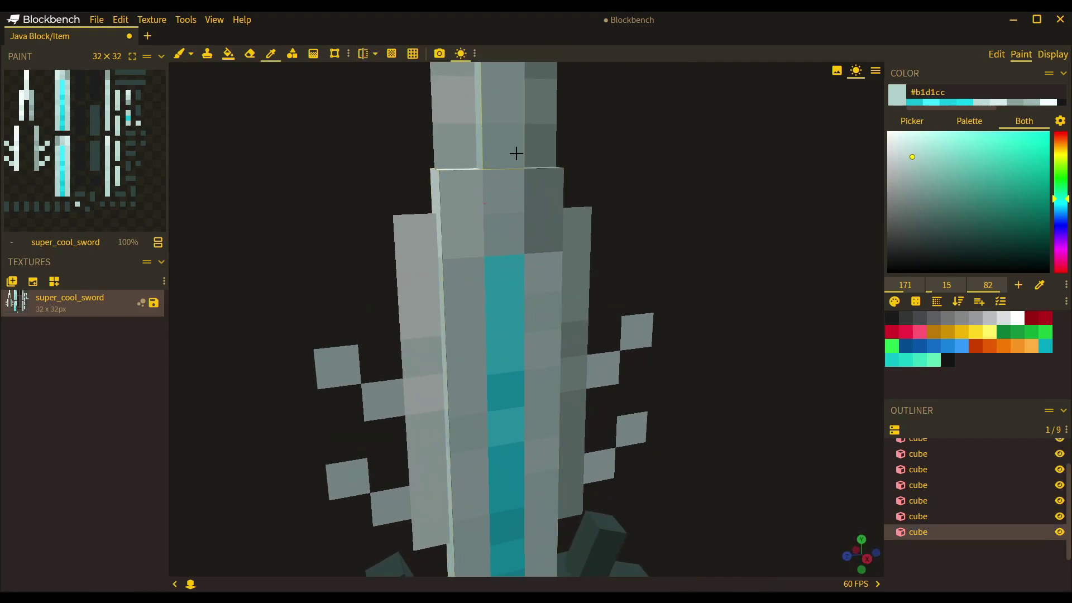
pyautogui.moveTo(514, 152); pyautogui.dragTo(514, 206, button='right')
pyautogui.press('d')
pyautogui.moveTo(481, 174); pyautogui.dragTo(639, 185)
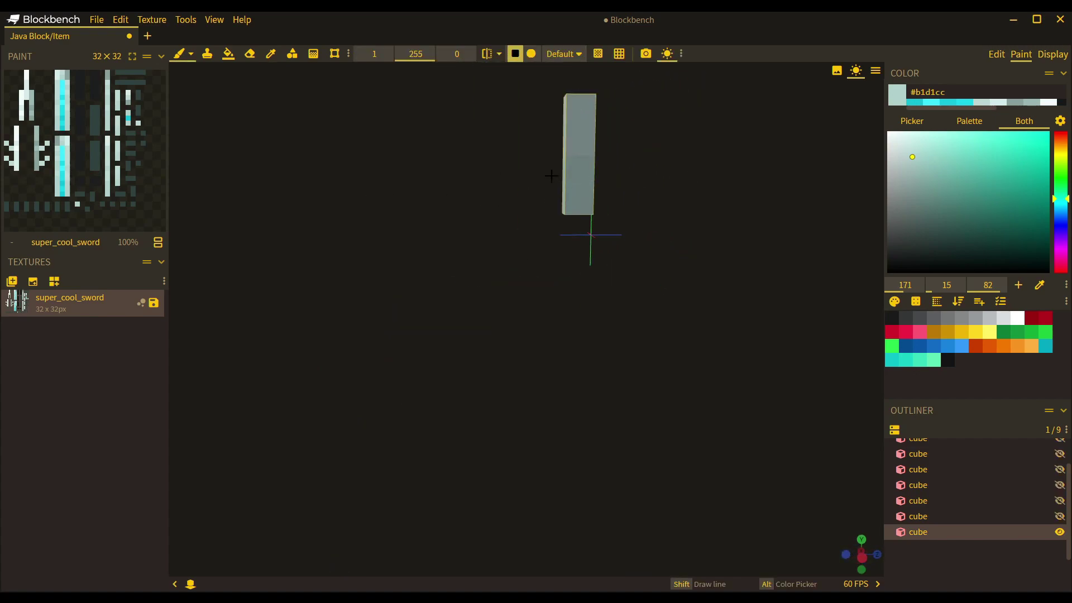
pyautogui.press('d')
pyautogui.click(745, 264)
pyautogui.scroll(3, 409, 259)
pyautogui.moveTo(410, 260); pyautogui.dragTo(435, 193)
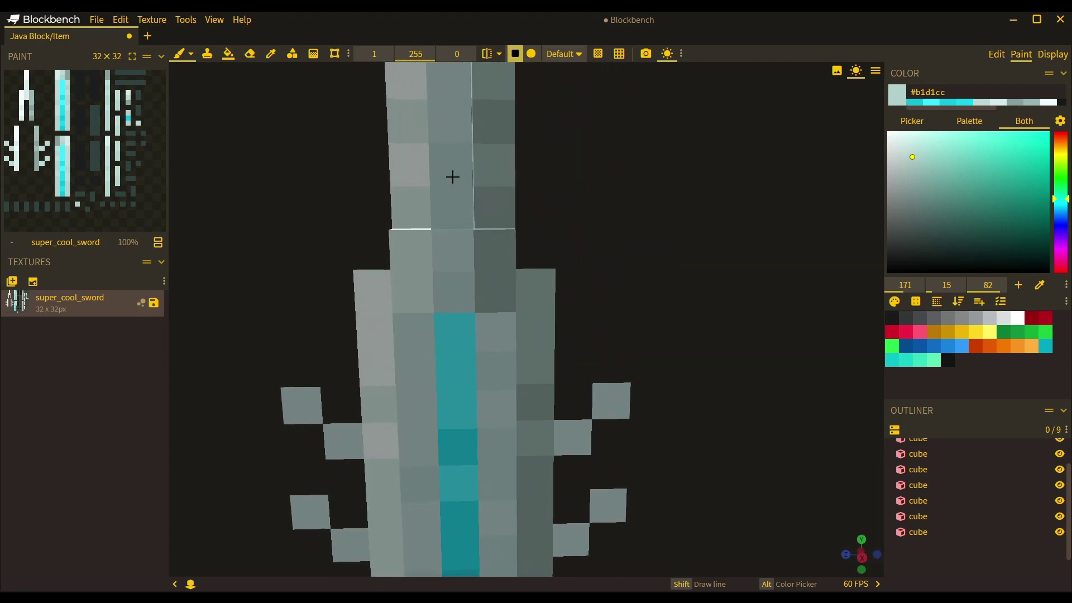
# - Sample the upper blade's shadow tones #9cb7b3 and #89a09c and review the shading on the whole sword
pyautogui.moveTo(393, 162); pyautogui.dragTo(464, 264, button='right')
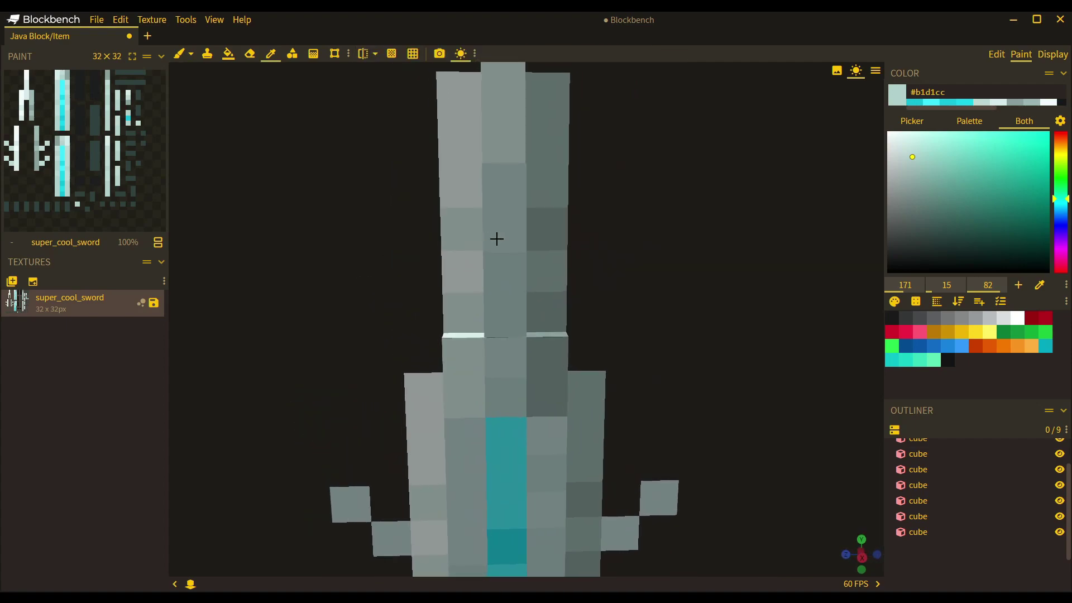
pyautogui.click(555, 265)
pyautogui.press('b')
pyautogui.scroll(-5, 771, 234)
pyautogui.scroll(5, 768, 230)
pyautogui.keyDown('alt'); pyautogui.click(558, 280); pyautogui.keyUp('alt')
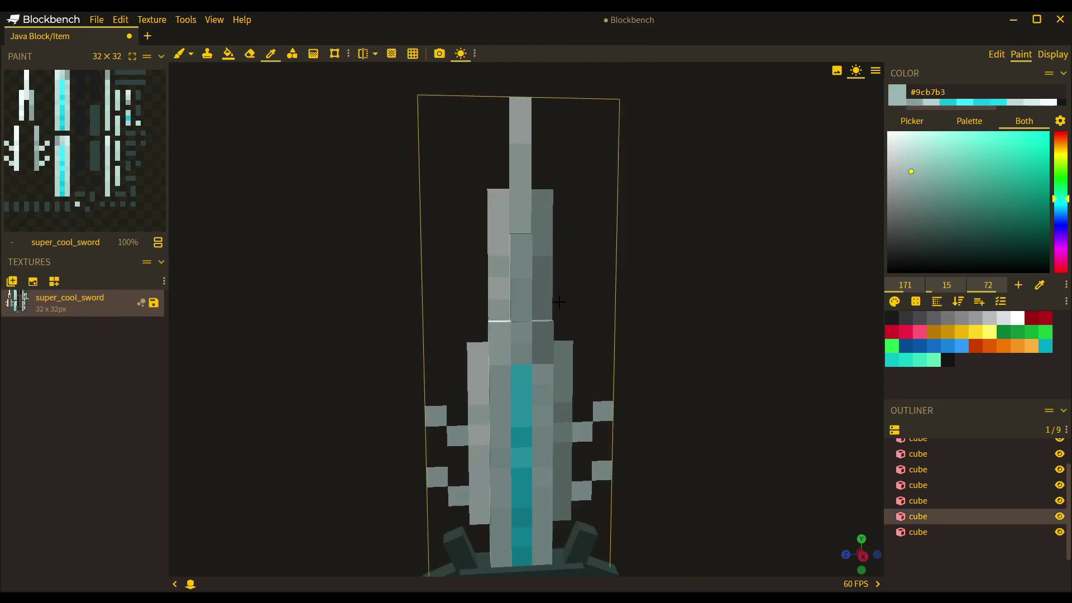
pyautogui.moveTo(558, 280); pyautogui.dragTo(771, 299)
pyautogui.scroll(-3, 696, 333)
pyautogui.scroll(8, 694, 323)
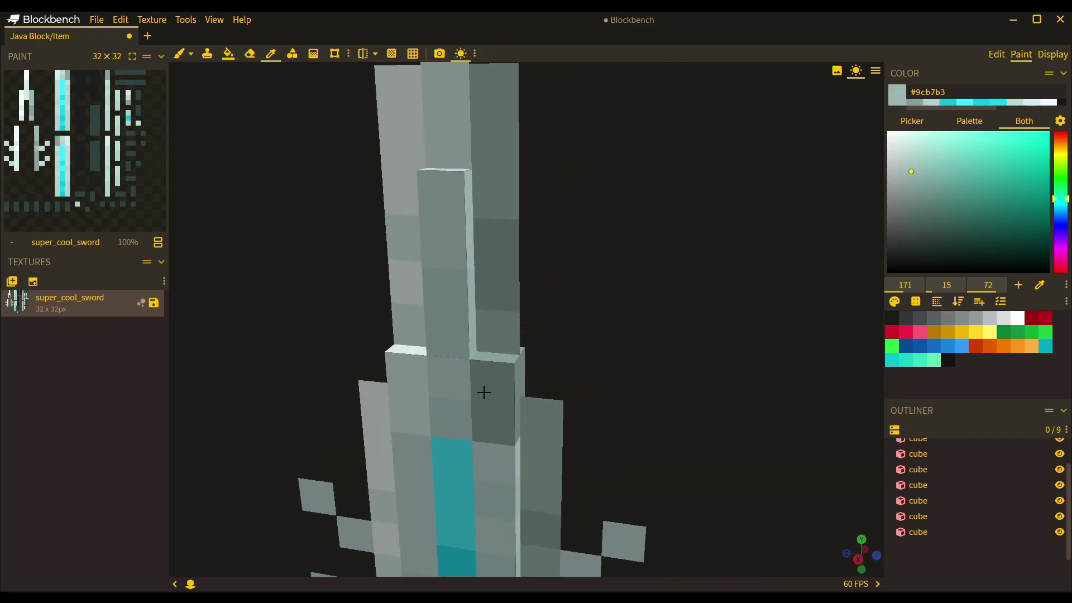
pyautogui.keyDown('alt'); pyautogui.click(497, 370); pyautogui.keyUp('alt')
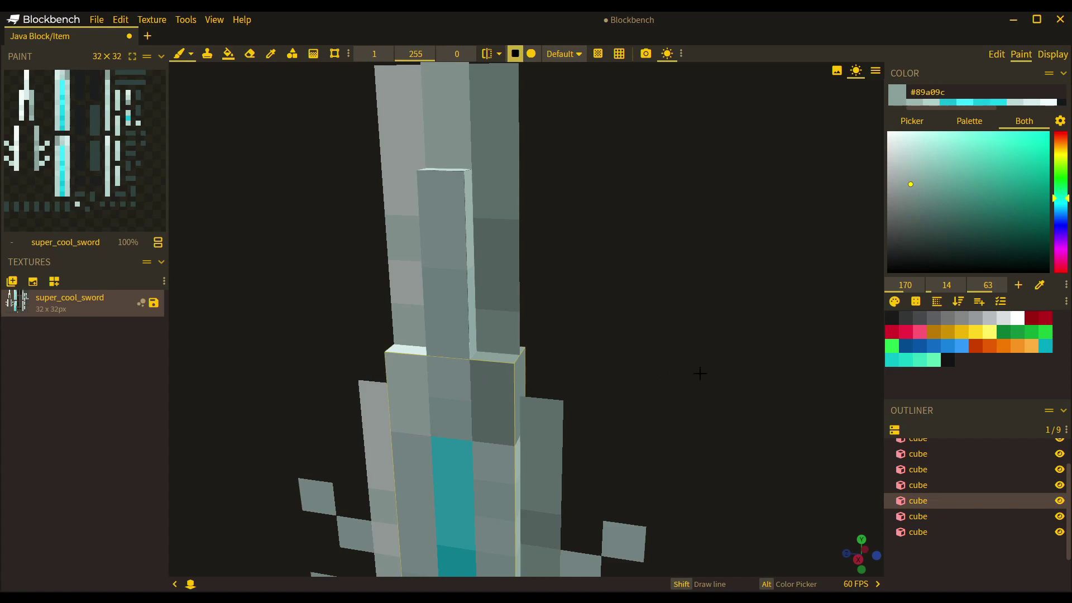
pyautogui.click(790, 357)
pyautogui.scroll(-8, 794, 344)
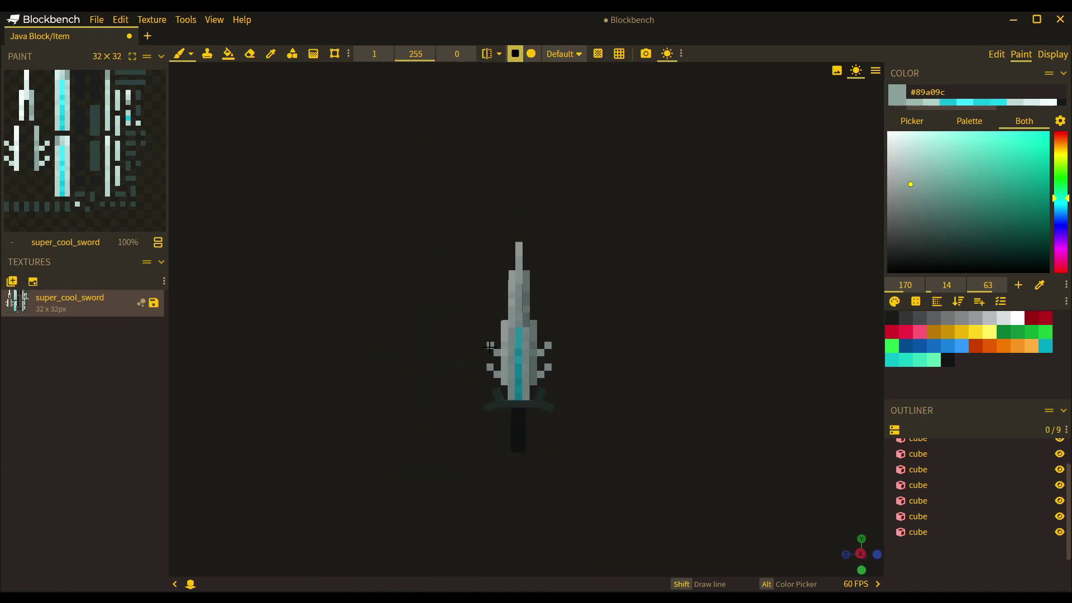
pyautogui.moveTo(546, 270); pyautogui.dragTo(546, 240, button='right')
pyautogui.moveTo(354, 262); pyautogui.dragTo(354, 274)
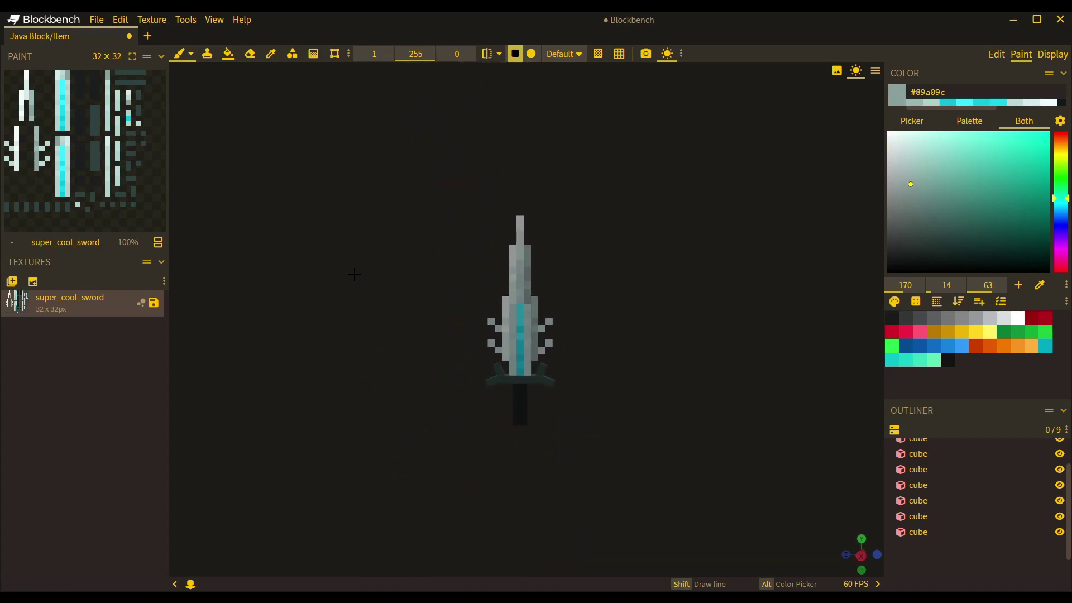
# - Isolate the handle cube and paint darker bands across its faces, using #181919 against the #1c1e1e base
pyautogui.scroll(6, 354, 275)
pyautogui.scroll(5, 353, 271)
pyautogui.moveTo(342, 351); pyautogui.dragTo(409, 278, button='right')
pyautogui.press('alt')
pyautogui.keyDown('alt'); pyautogui.click(536, 366); pyautogui.keyUp('alt')
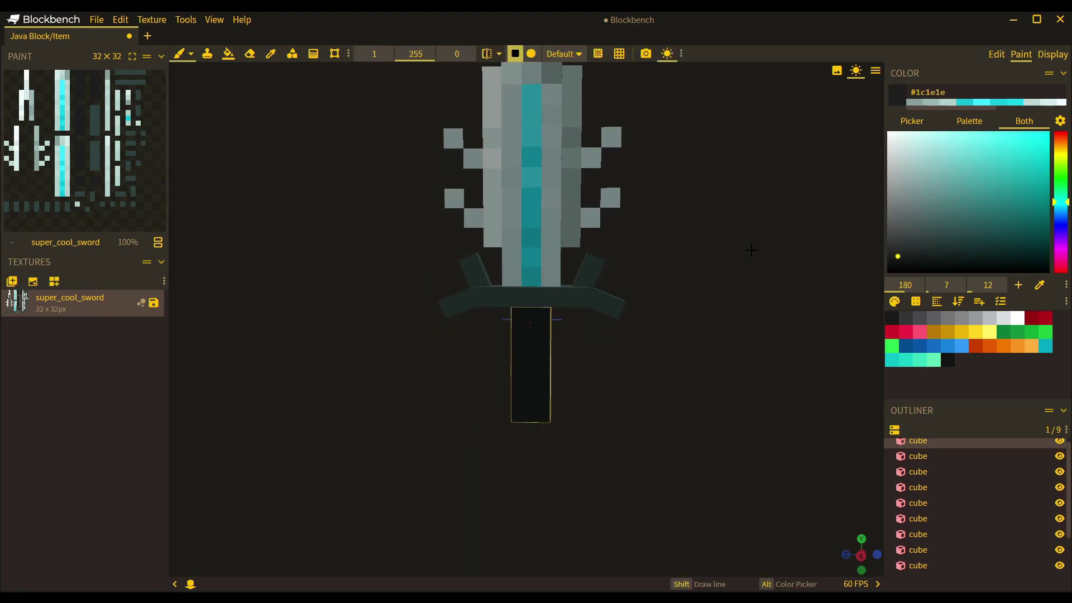
pyautogui.click(895, 260)
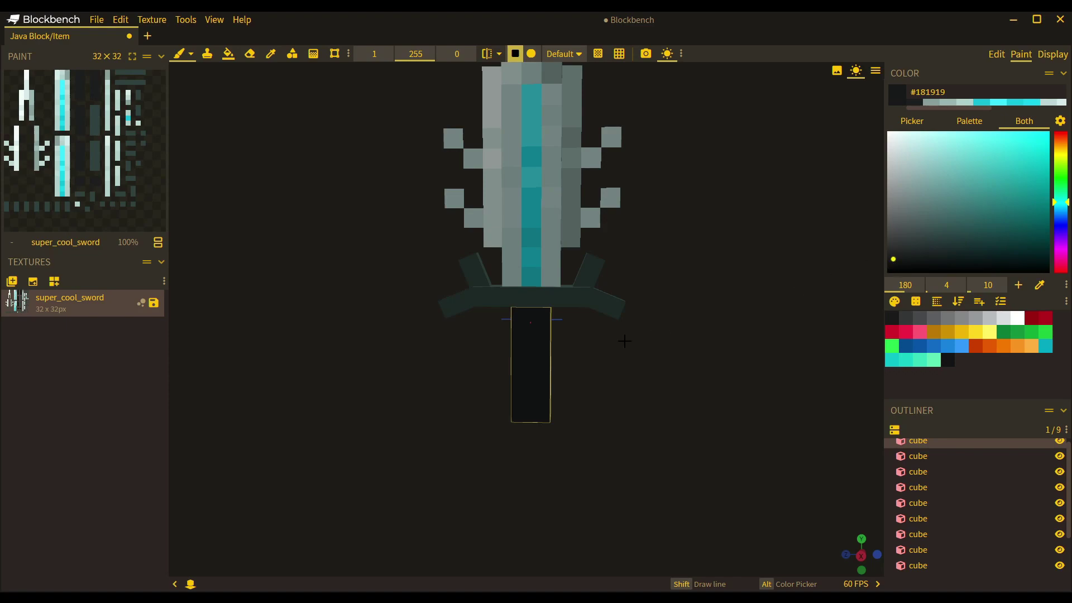
pyautogui.moveTo(541, 387); pyautogui.dragTo(527, 306, button='right')
pyautogui.scroll(4, 525, 310)
pyautogui.press('d')
pyautogui.moveTo(480, 293); pyautogui.dragTo(792, 373)
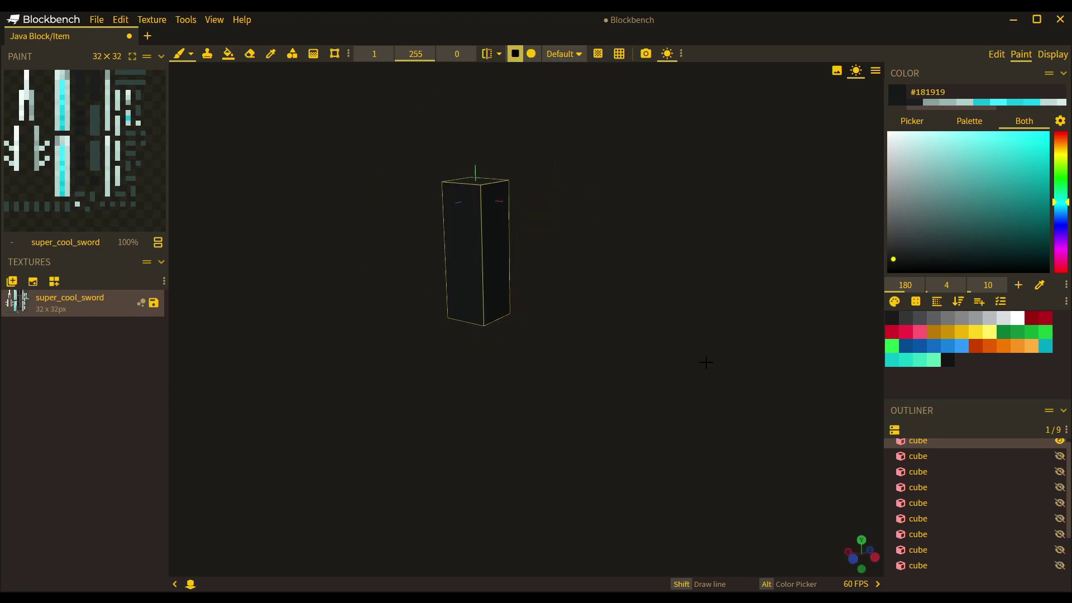
pyautogui.moveTo(559, 313); pyautogui.dragTo(804, 192)
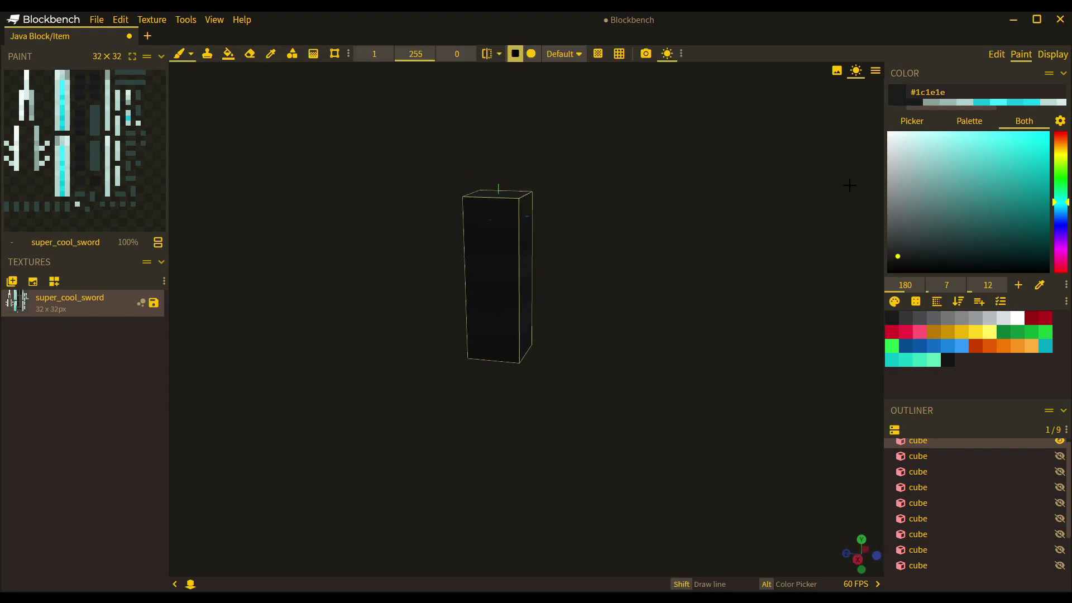
# - Add lighter #222424 pixels to the handle's bands on the adjoining faces
pyautogui.scroll(2, 804, 192)
pyautogui.click(899, 256)
pyautogui.moveTo(900, 256); pyautogui.dragTo(900, 253)
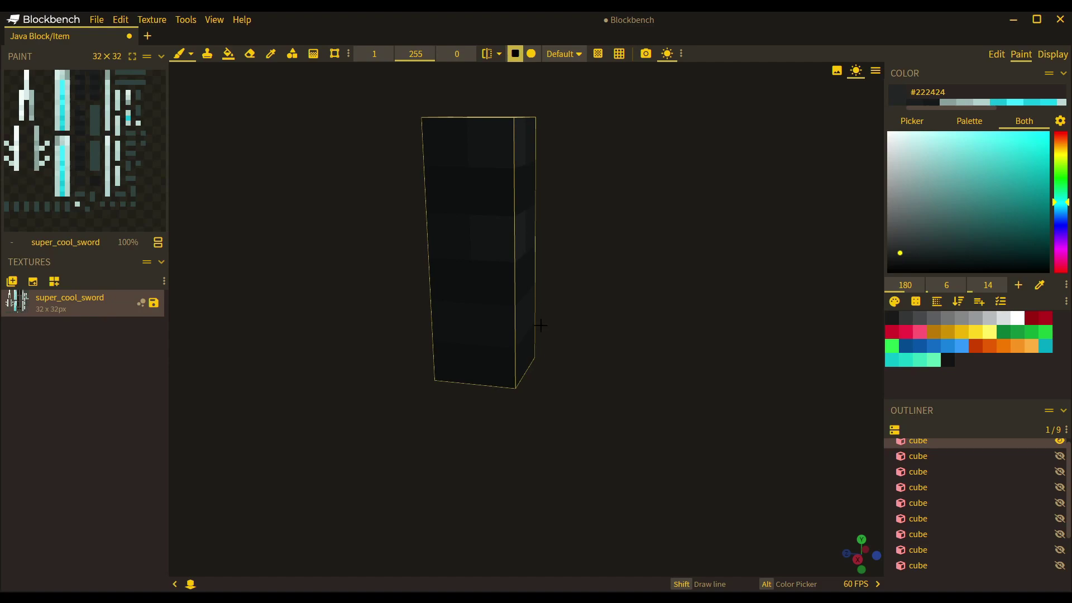
pyautogui.moveTo(319, 280); pyautogui.dragTo(527, 232)
pyautogui.moveTo(444, 233); pyautogui.dragTo(598, 148)
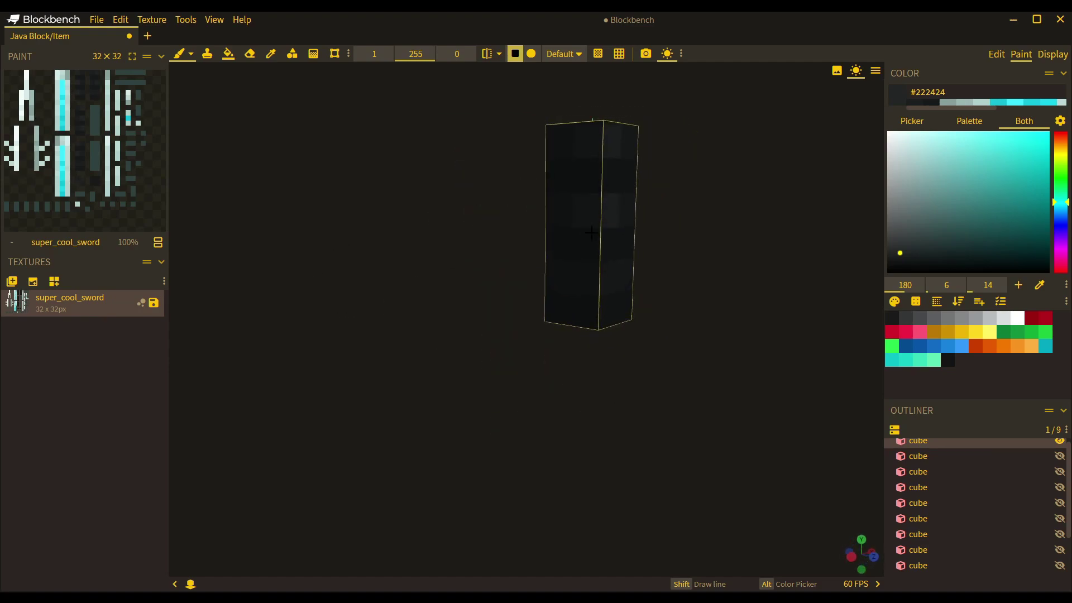
# - Darken alternate bands on the handle with #131313 pixels and restore the full sword's visibility
pyautogui.keyDown('alt'); pyautogui.click(605, 278); pyautogui.keyUp('alt')
pyautogui.moveTo(530, 279); pyautogui.dragTo(450, 336)
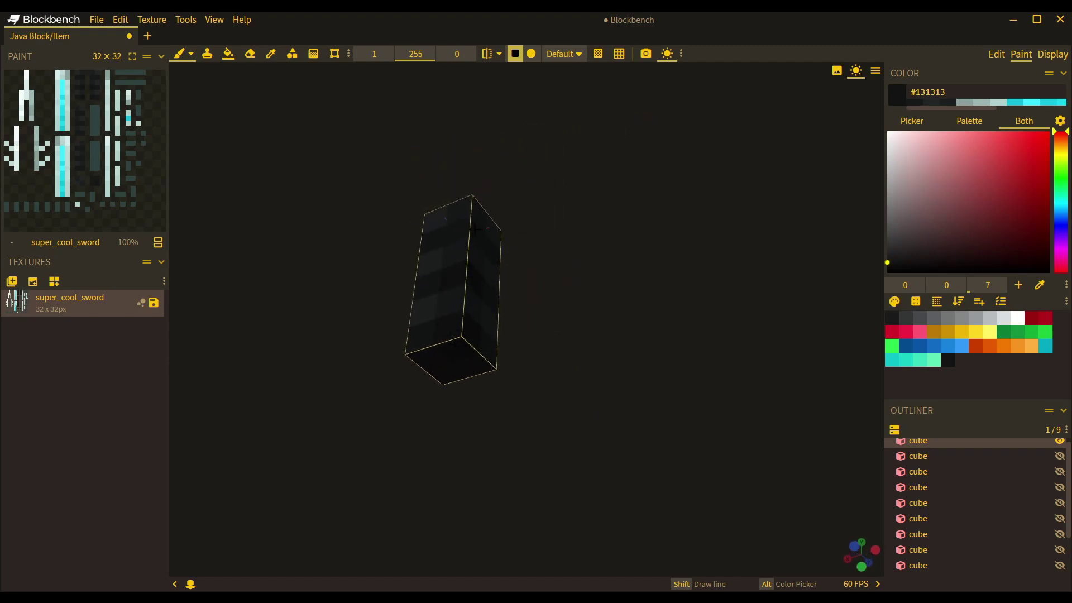
pyautogui.moveTo(463, 250); pyautogui.dragTo(568, 299)
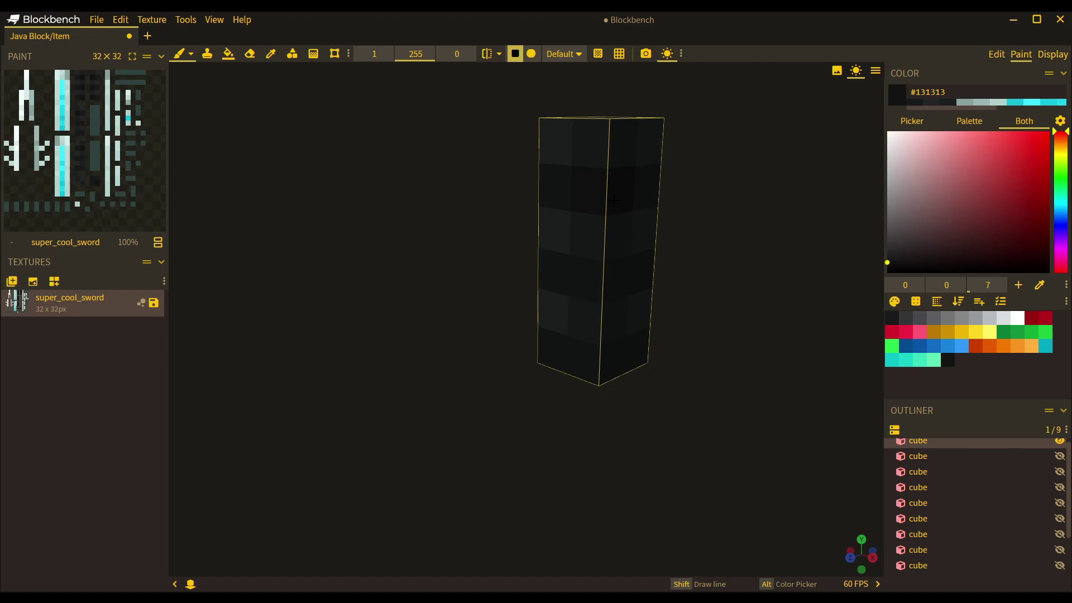
pyautogui.press('d')
pyautogui.moveTo(714, 407); pyautogui.dragTo(612, 400)
pyautogui.scroll(-6, 646, 402)
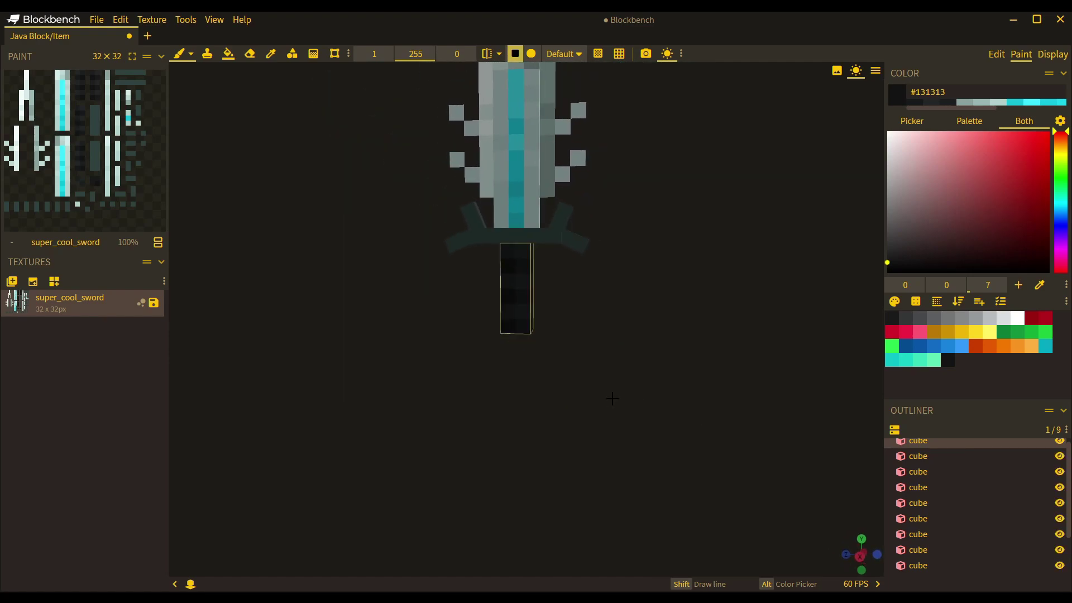
# - Vary the handle's dark bands with #161616 and #141414 pixels on its side faces
pyautogui.scroll(5, 615, 399)
pyautogui.click(999, 285)
pyautogui.click(998, 285)
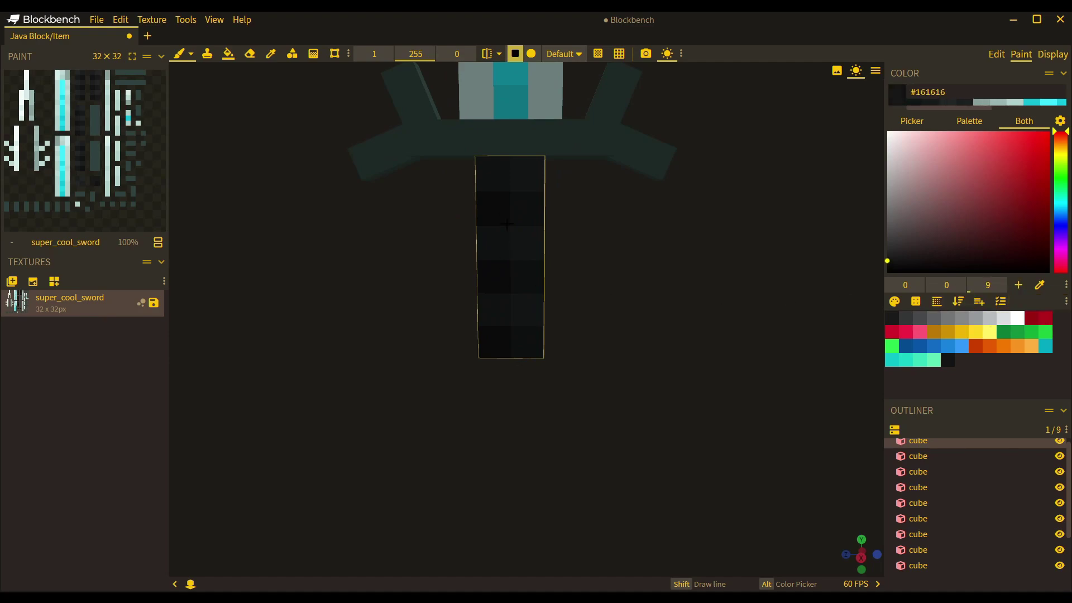
pyautogui.moveTo(399, 284); pyautogui.dragTo(536, 269)
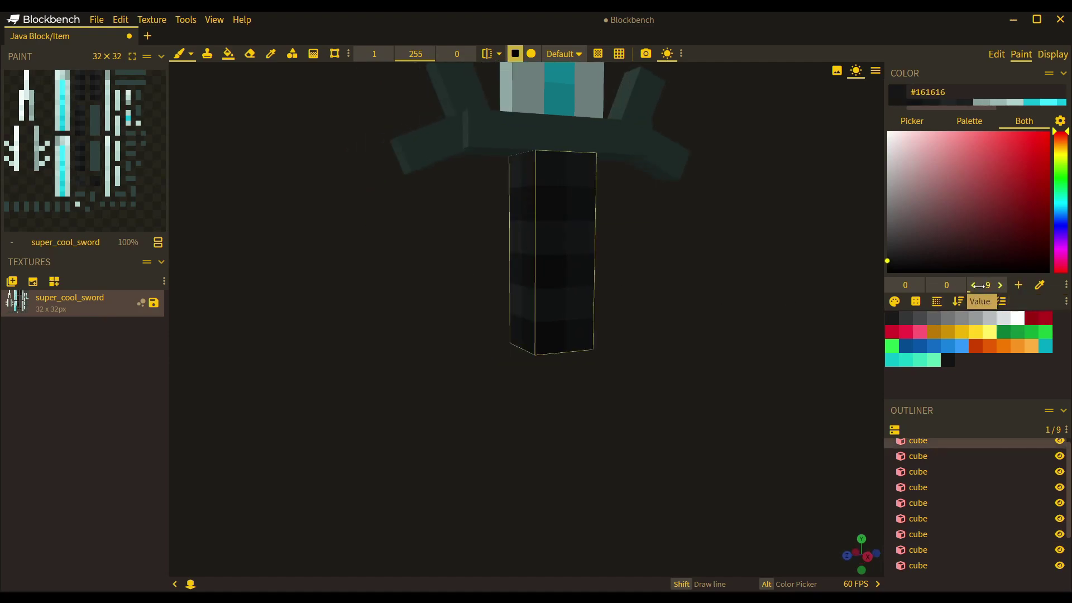
pyautogui.moveTo(962, 94); pyautogui.dragTo(921, 92)
pyautogui.write('41414')
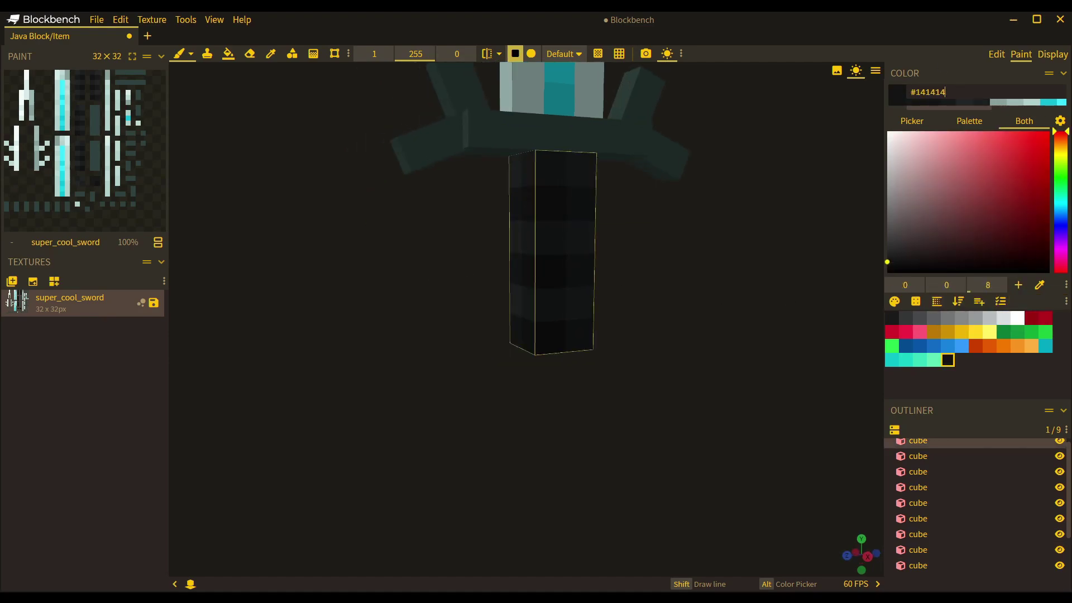
pyautogui.moveTo(452, 402); pyautogui.dragTo(468, 400)
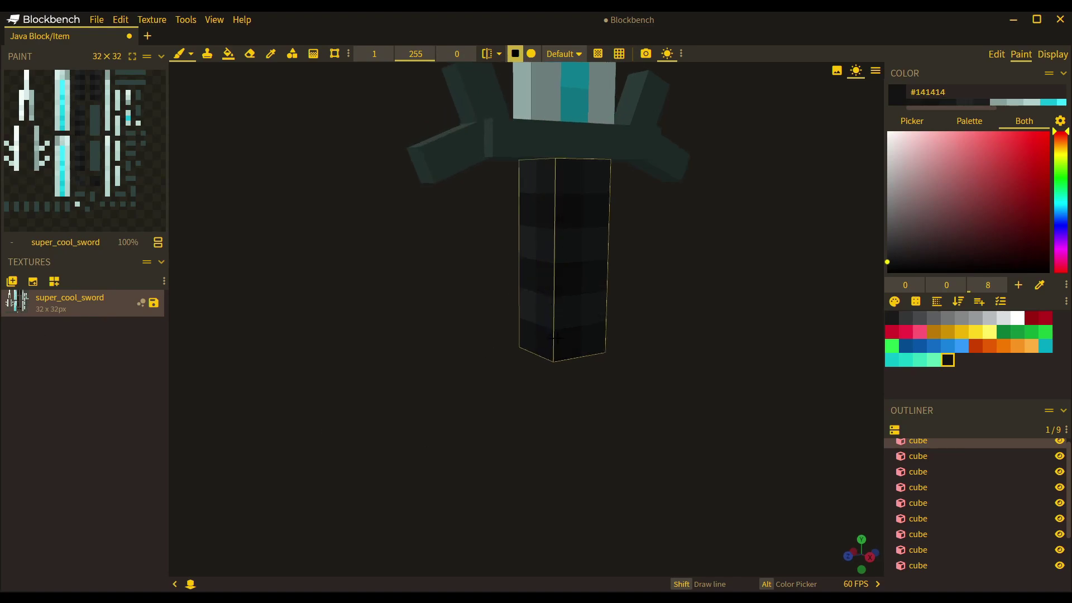
pyautogui.moveTo(590, 407); pyautogui.dragTo(550, 262)
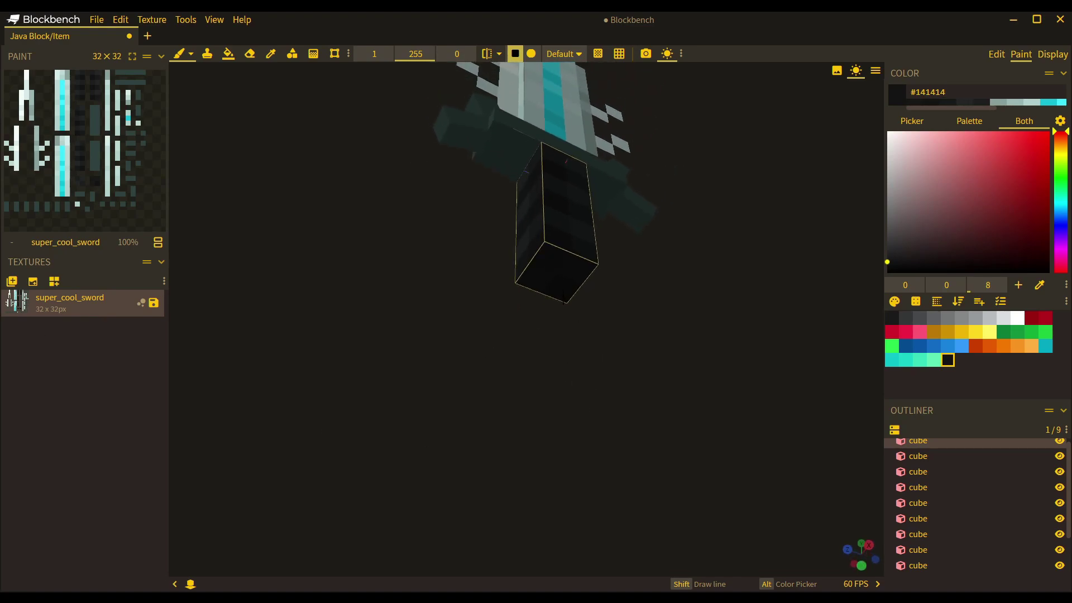
# - Review the textured sword in edit mode and in the third-person display preview, viewing the character from both sides
pyautogui.press('i')
pyautogui.moveTo(299, 256); pyautogui.dragTo(359, 254)
pyautogui.click(358, 254)
pyautogui.hotkey('ctrl', 'a')
pyautogui.click(1060, 456)
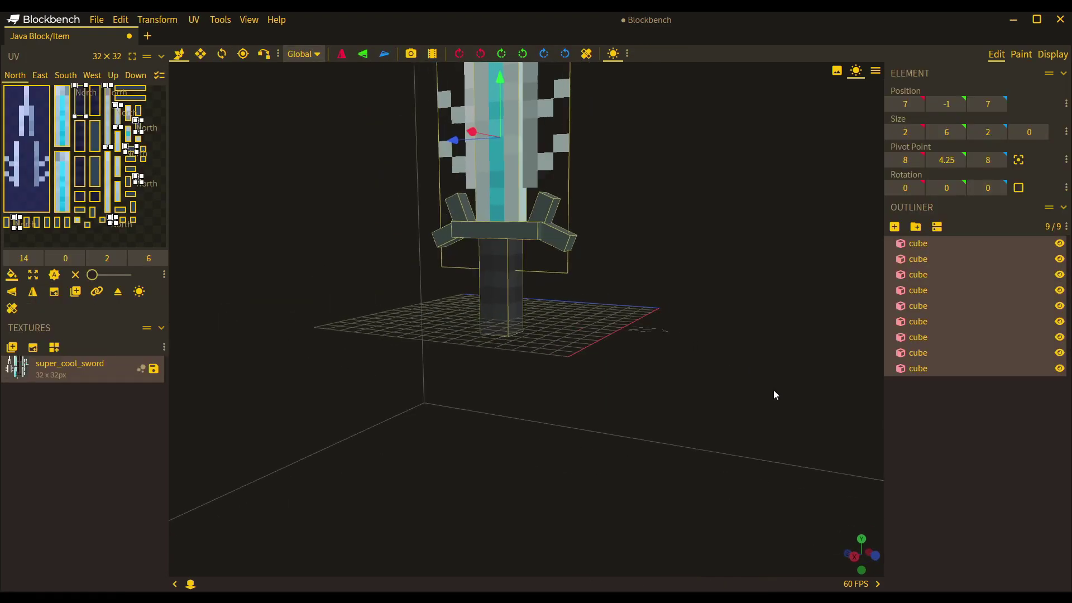
pyautogui.click(772, 390)
pyautogui.moveTo(764, 347); pyautogui.dragTo(722, 334)
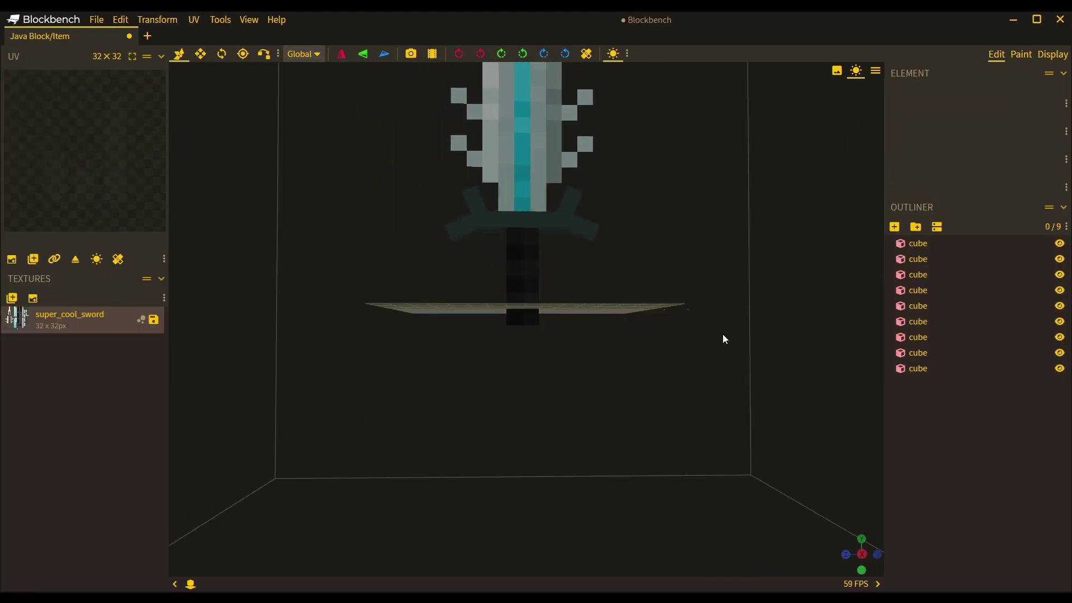
pyautogui.scroll(-8, 719, 334)
pyautogui.click(1046, 52)
pyautogui.moveTo(315, 277); pyautogui.dragTo(498, 246)
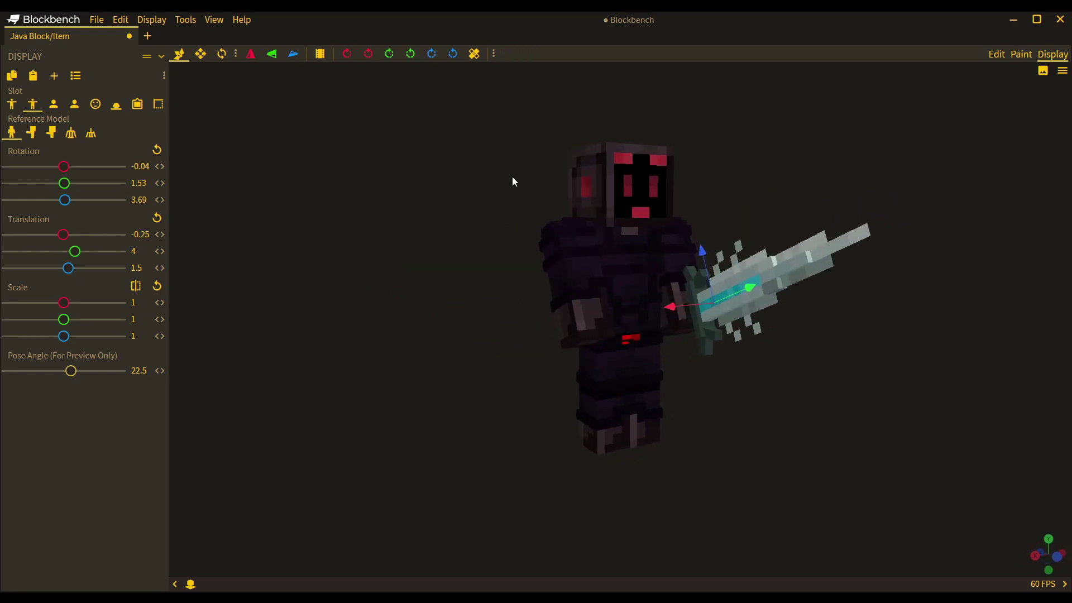
pyautogui.moveTo(511, 177); pyautogui.dragTo(296, 172)
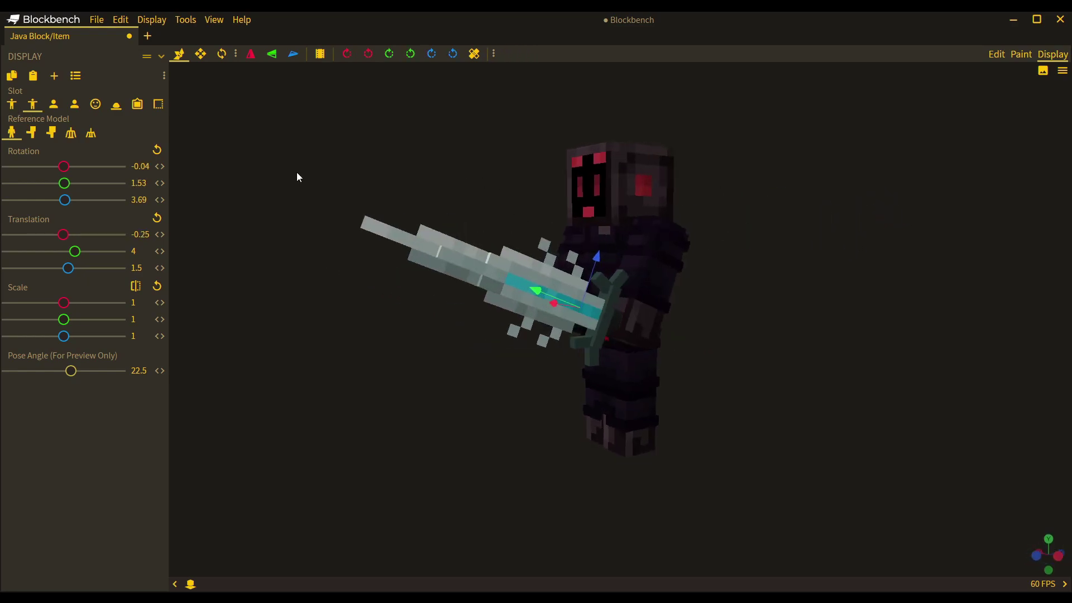
# - Return to painting and brighten the outer pixels of the blade's barbs with the highlight colour #d6ebe8
pyautogui.click(1012, 54)
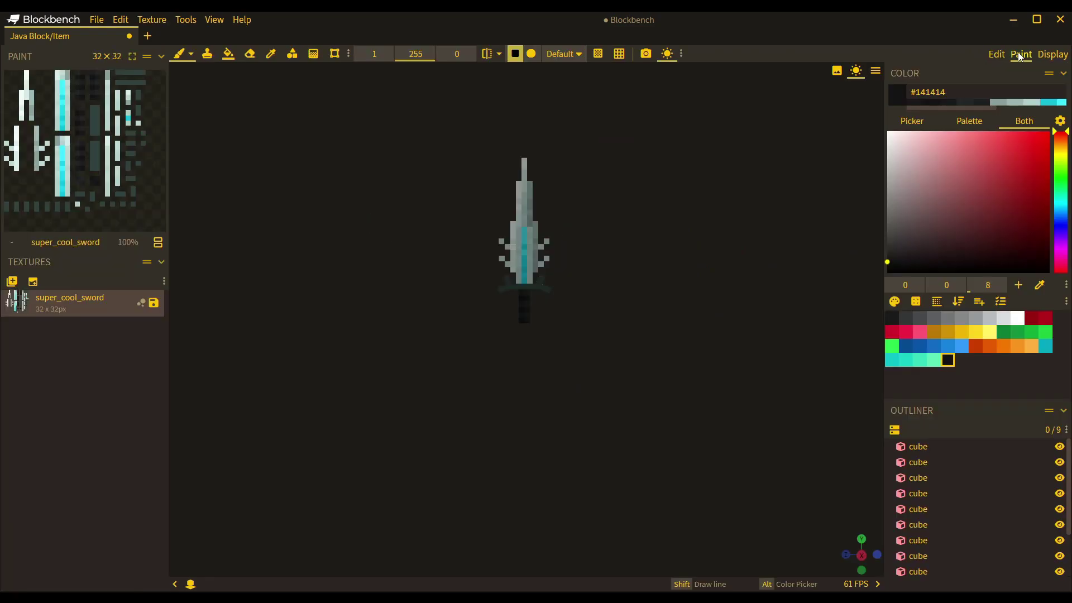
pyautogui.scroll(5, 660, 245)
pyautogui.press('c')
pyautogui.click(458, 192)
pyautogui.press('b')
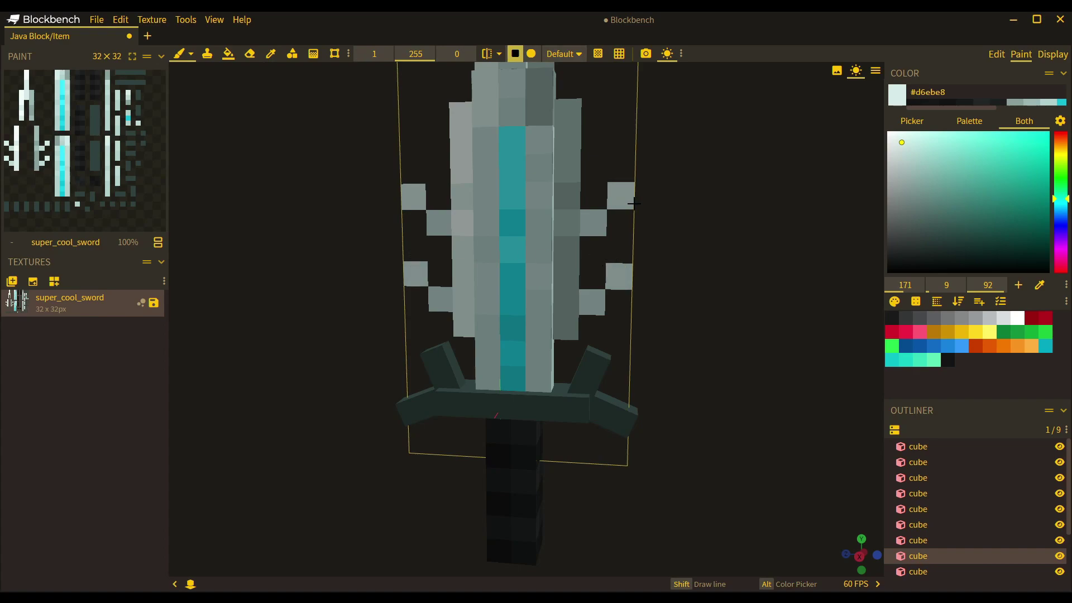
pyautogui.click(707, 236)
pyautogui.scroll(-8, 706, 237)
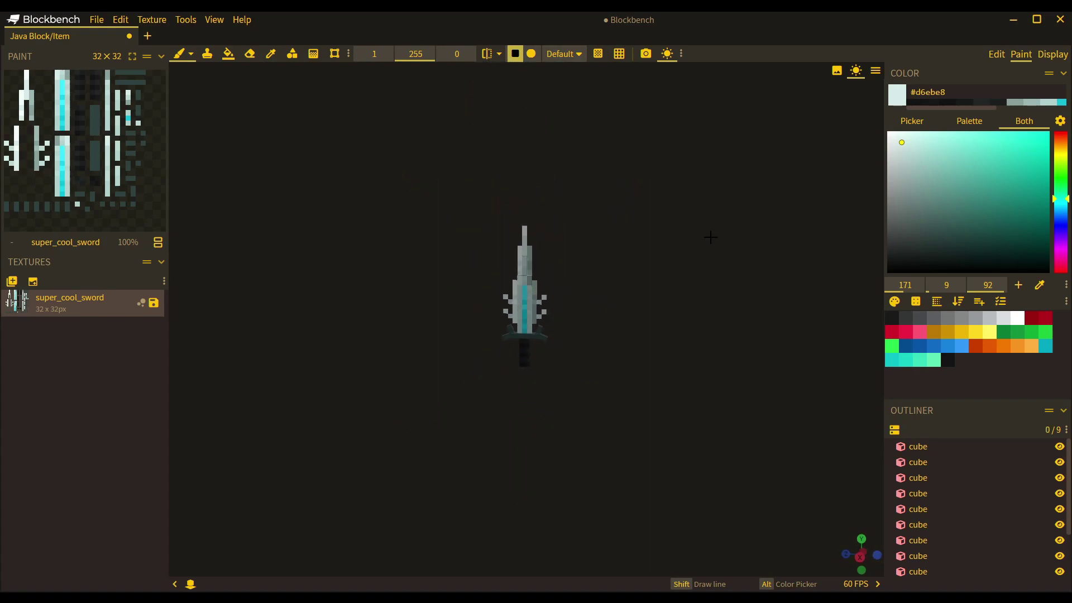
pyautogui.scroll(8, 708, 230)
pyautogui.press('c')
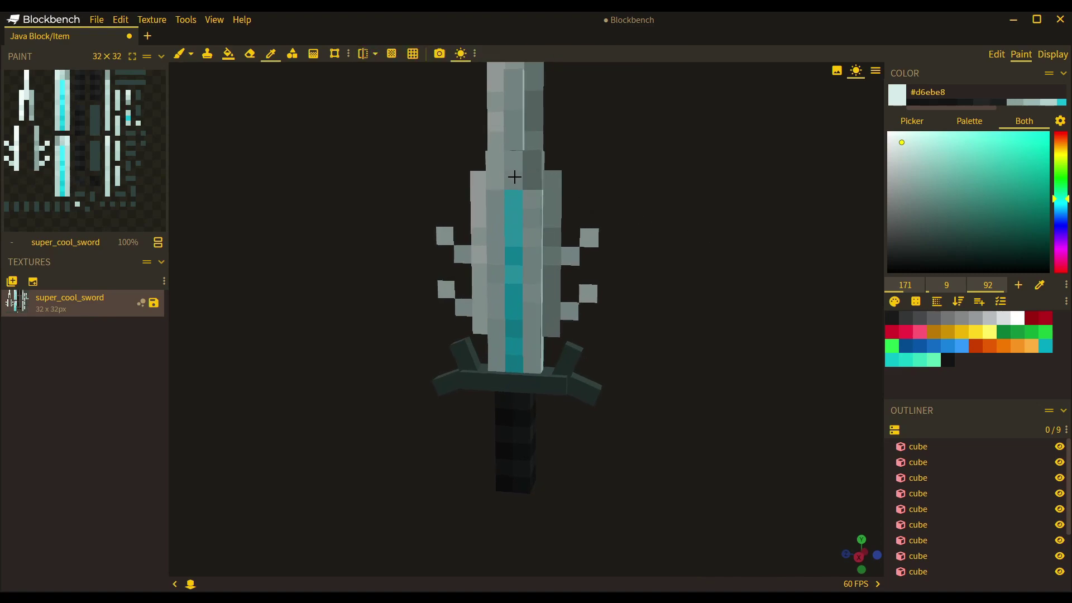
pyautogui.scroll(-3, 317, 183)
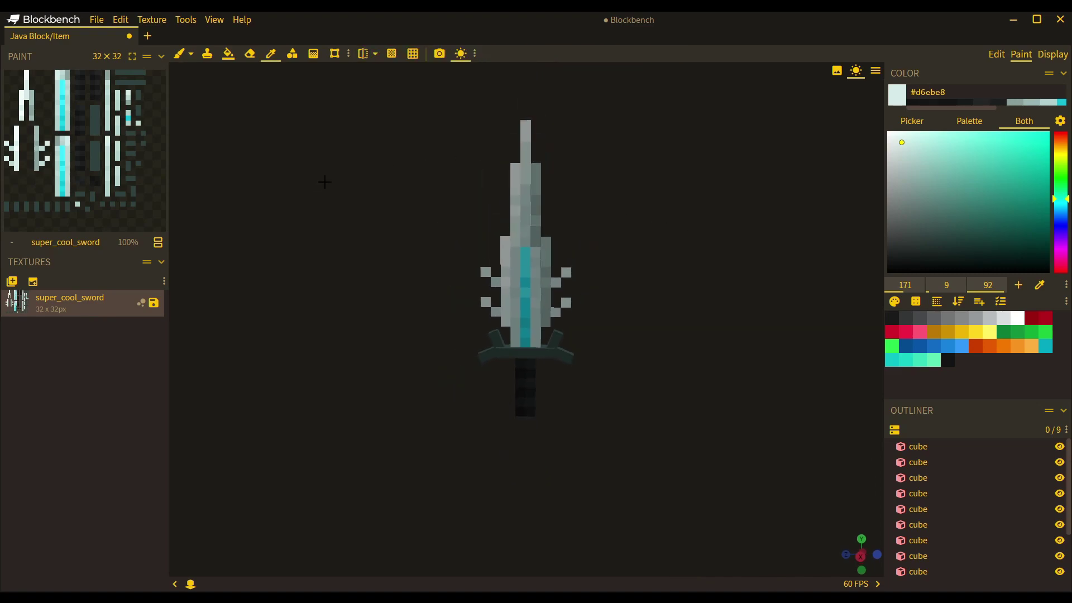
pyautogui.scroll(6, 323, 186)
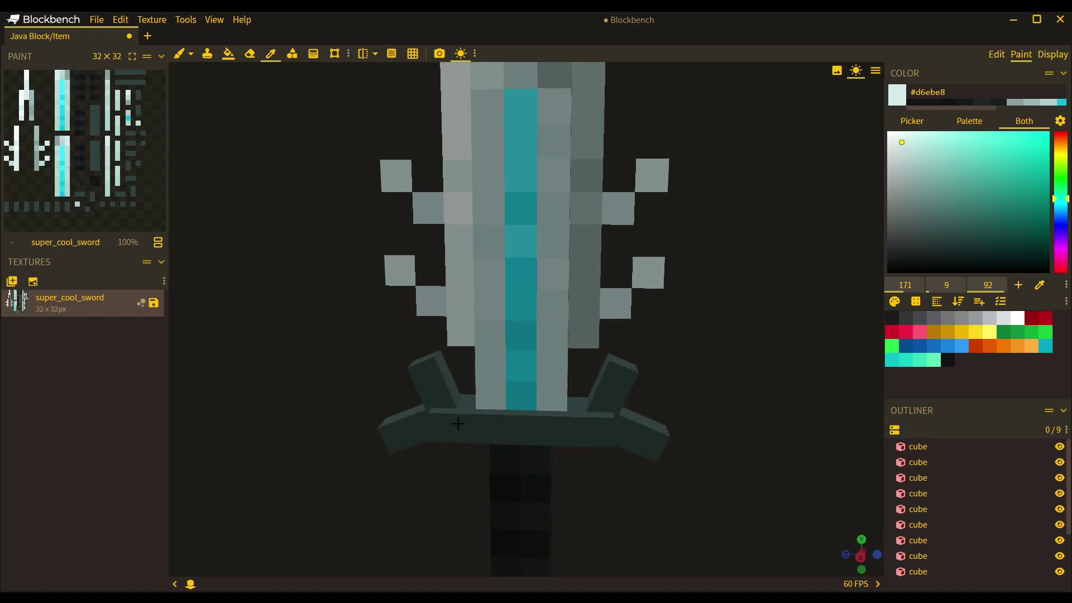
# - Sample the crossguard's dark green and lighten the paint colour to #354f4b for mottling its main bar
pyautogui.click(458, 424)
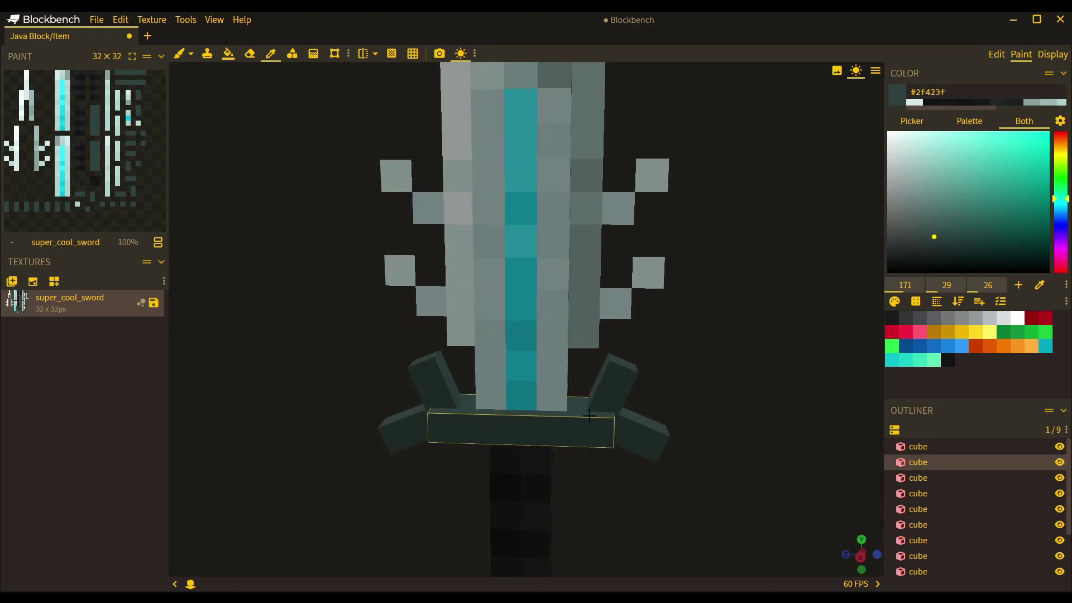
pyautogui.press('b')
pyautogui.click(946, 232)
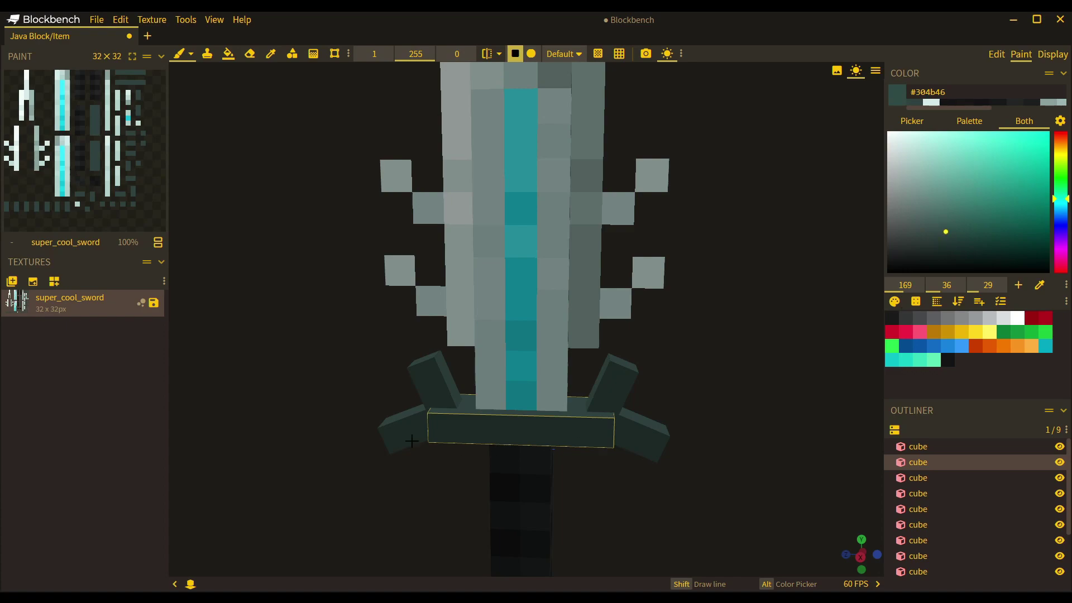
pyautogui.click(939, 229)
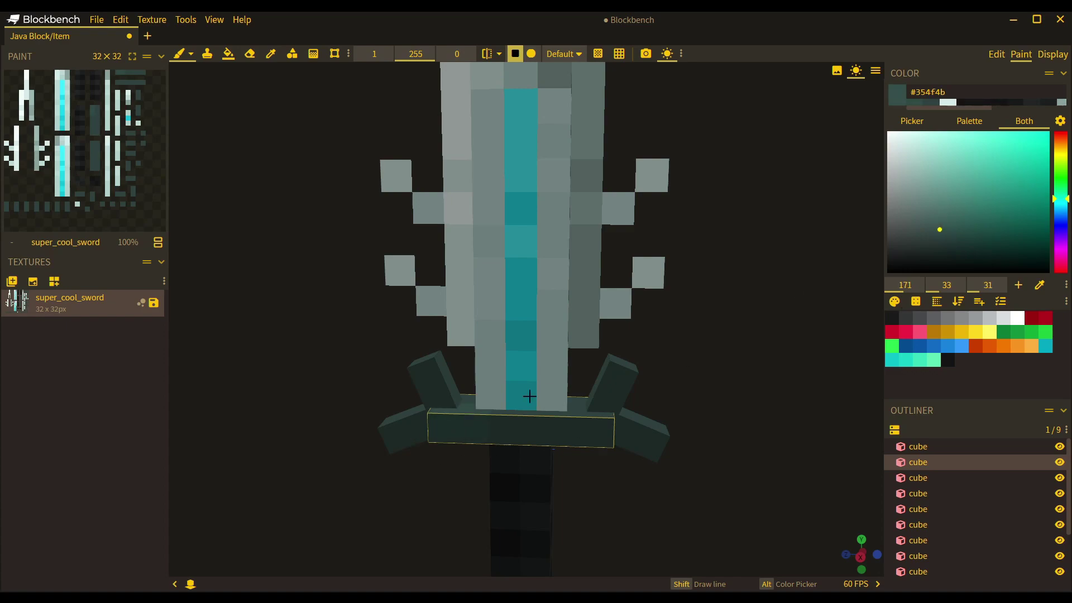
pyautogui.click(325, 510)
pyautogui.scroll(-5, 323, 502)
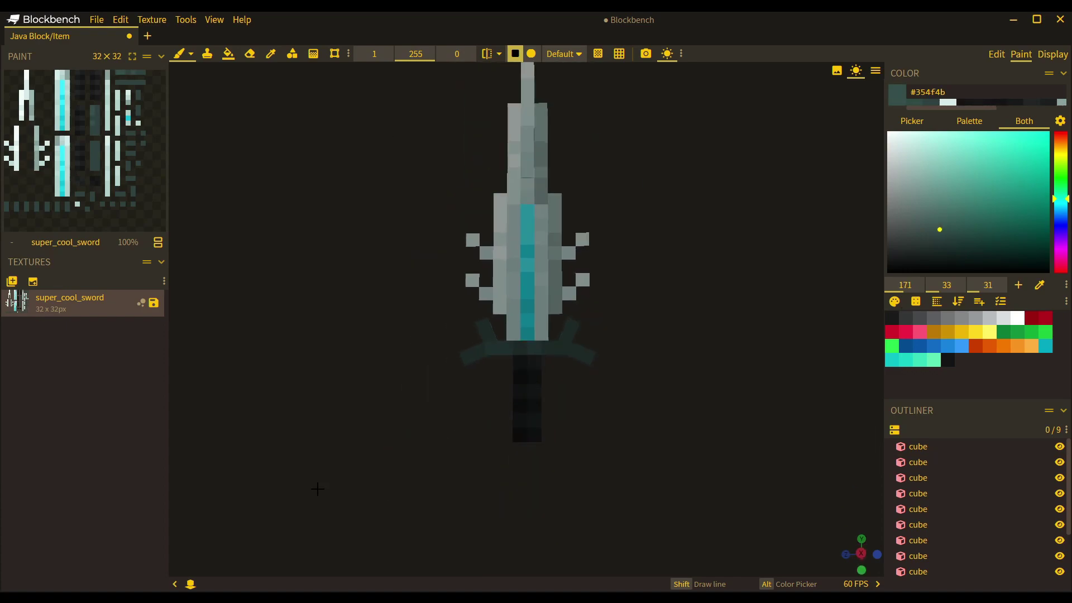
# - Mottle the faces of the crossguard's main bar with #354f4b pixels
pyautogui.moveTo(316, 488); pyautogui.dragTo(411, 493)
pyautogui.scroll(8, 412, 493)
pyautogui.click(563, 521)
pyautogui.scroll(-5, 563, 522)
pyautogui.moveTo(391, 424); pyautogui.dragTo(708, 382)
pyautogui.scroll(5, 367, 405)
pyautogui.click(763, 395)
pyautogui.click(692, 383)
pyautogui.click(729, 396)
# - Hide the flat barbed blade piece and mottle the faces of the crossguard's angled prongs with #354f4b pixels
pyautogui.click(1060, 556)
pyautogui.moveTo(837, 433); pyautogui.dragTo(709, 430)
pyautogui.click(625, 341)
pyautogui.moveTo(519, 391); pyautogui.dragTo(240, 503)
pyautogui.click(705, 397)
pyautogui.click(689, 375)
pyautogui.moveTo(829, 390); pyautogui.dragTo(543, 373)
pyautogui.moveTo(381, 436); pyautogui.dragTo(376, 307)
pyautogui.click(368, 275)
pyautogui.moveTo(385, 402); pyautogui.dragTo(634, 411)
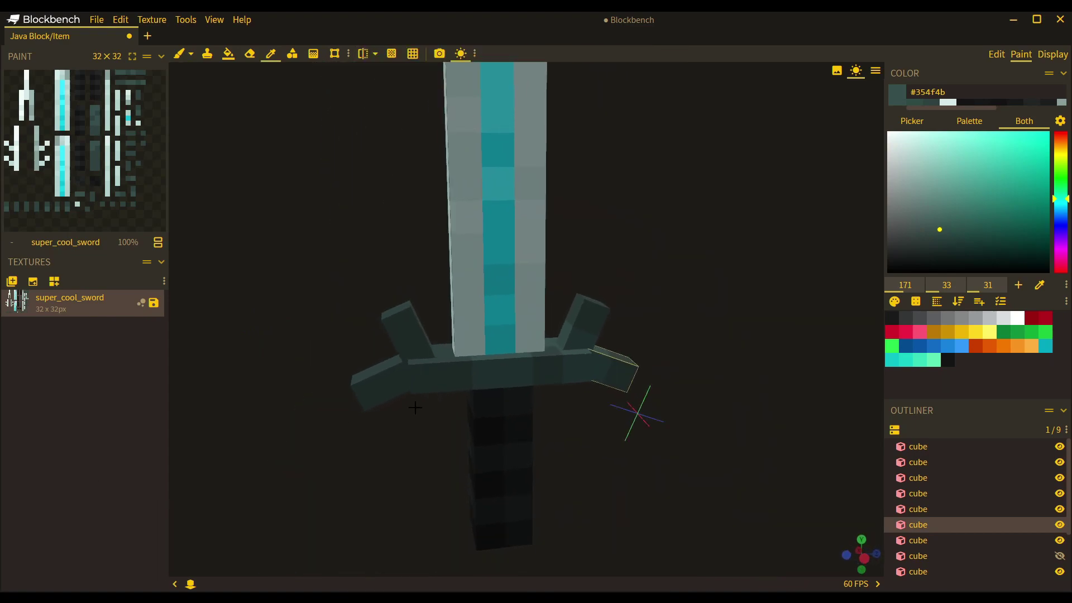
# - Sample the crossguard's green, set the paint colour to #283b38 and mottle the crossguard's prongs with darker pixels
pyautogui.keyDown('alt'); pyautogui.click(558, 375); pyautogui.keyUp('alt')
pyautogui.click(939, 241)
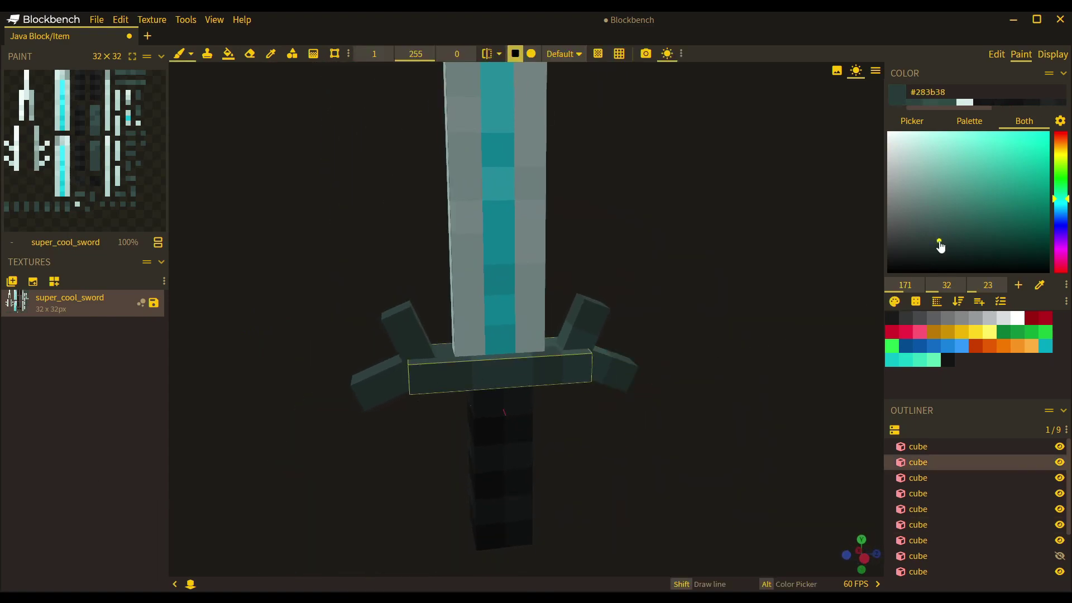
pyautogui.moveTo(293, 466); pyautogui.dragTo(330, 403)
pyautogui.click(319, 369)
pyautogui.click(314, 338)
pyautogui.moveTo(273, 342); pyautogui.dragTo(694, 395)
pyautogui.click(558, 447)
pyautogui.click(570, 272)
pyautogui.scroll(-5, 677, 438)
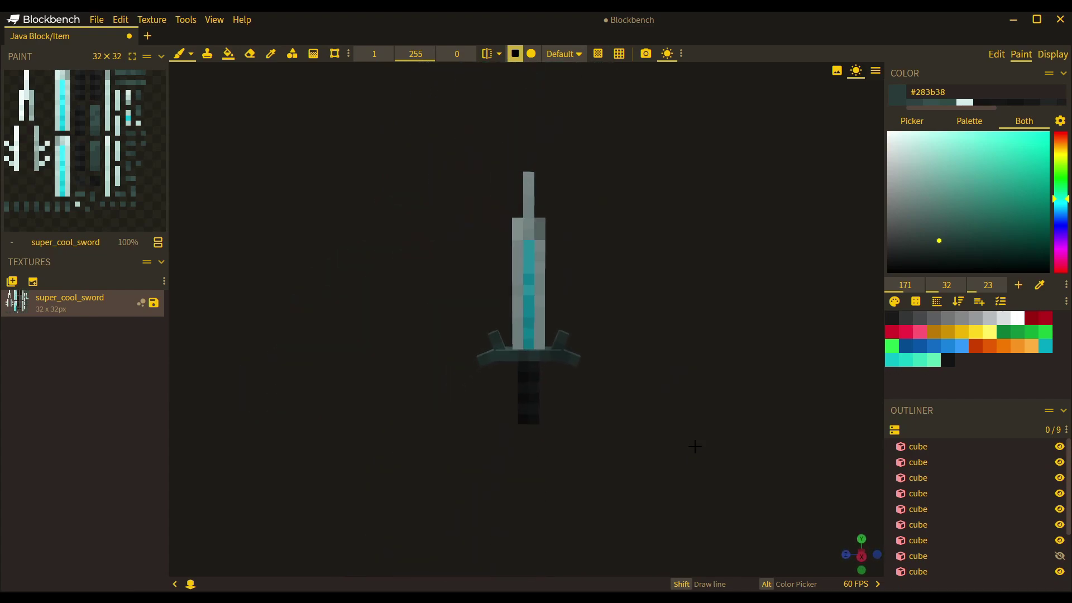
# - Show the barbed blade piece again and review the whole textured sword in edit mode
pyautogui.scroll(8, 694, 445)
pyautogui.scroll(-10, 711, 465)
pyautogui.press('c')
pyautogui.scroll(6, 408, 156)
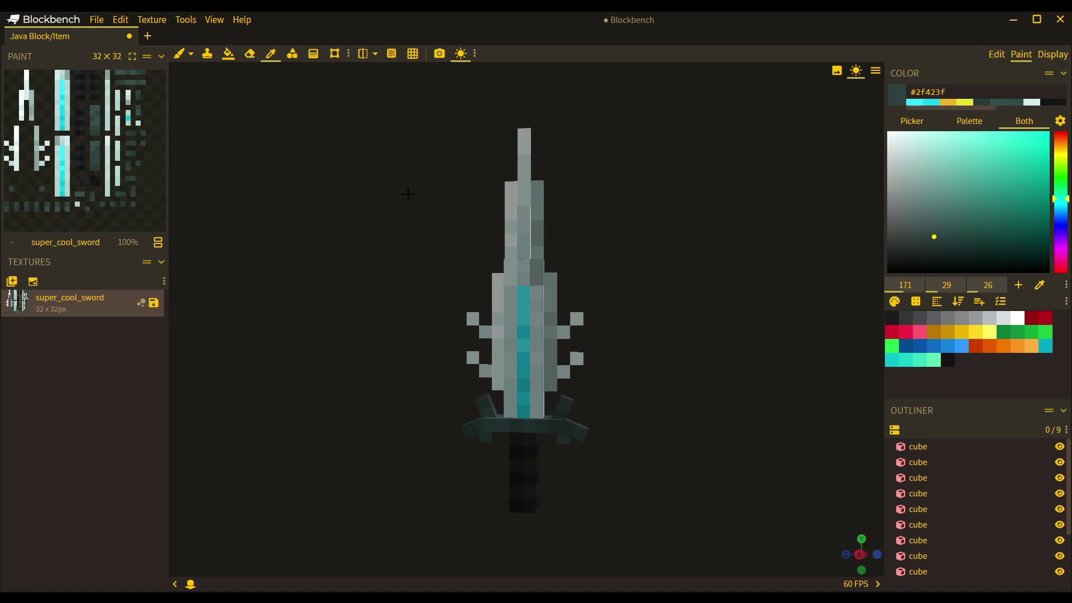
pyautogui.press('1')
pyautogui.scroll(5, 530, 112)
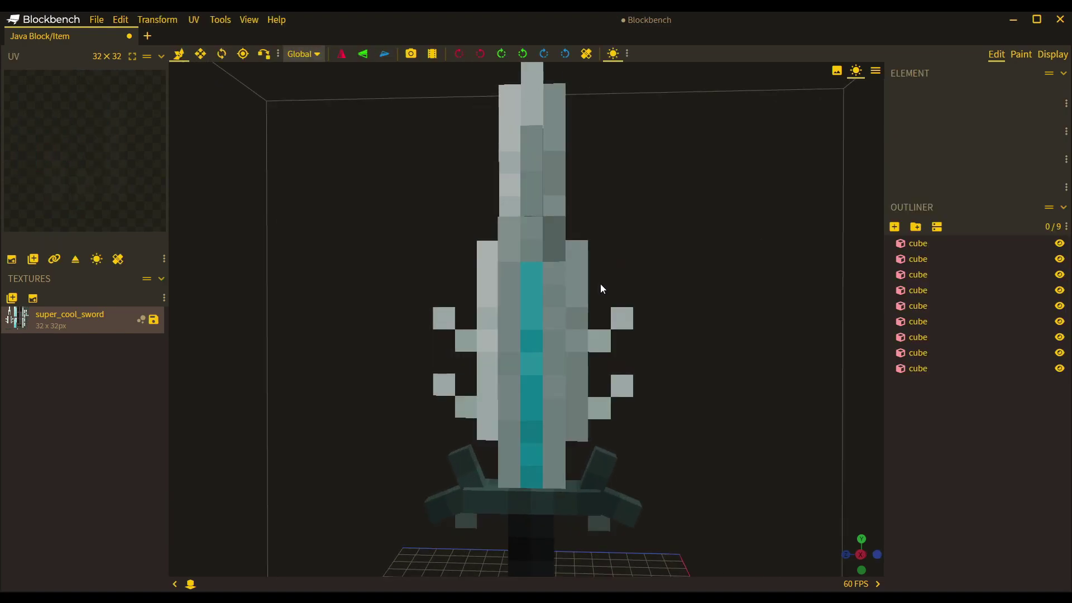
pyautogui.scroll(4, 793, 252)
pyautogui.scroll(-8, 795, 257)
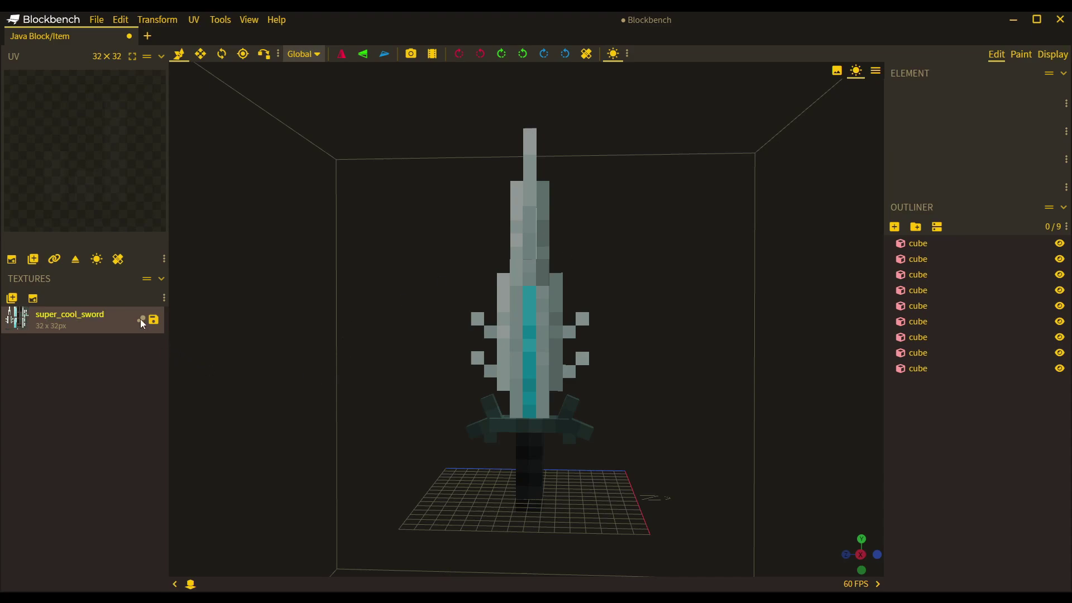
# - Save the texture as super_cool_sword.png in the resource pack's commands_custom_assets/textures/item folder
pyautogui.click(155, 321)
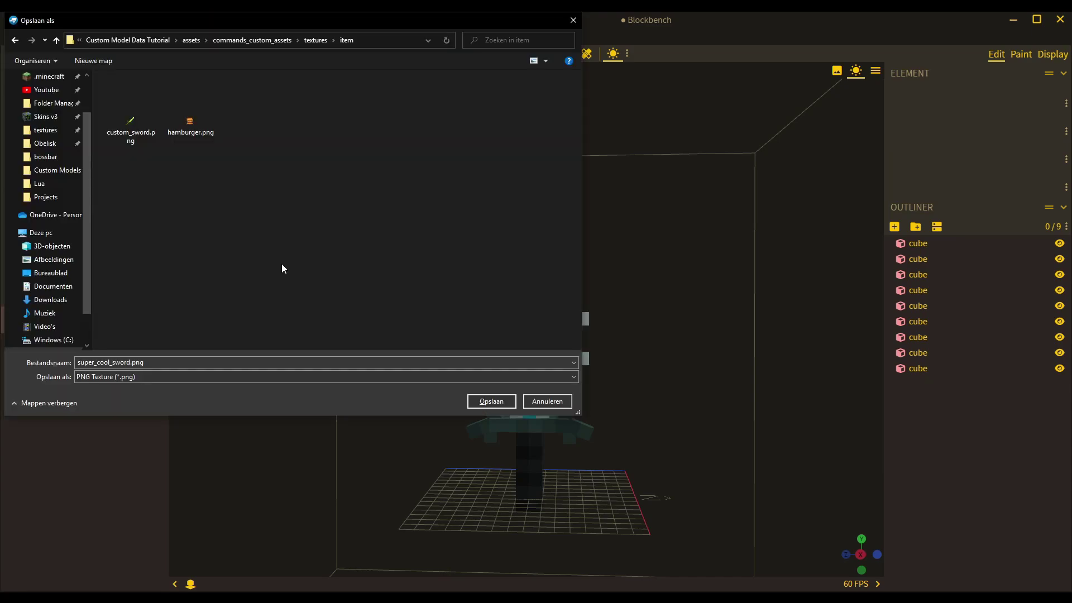
pyautogui.click(368, 45)
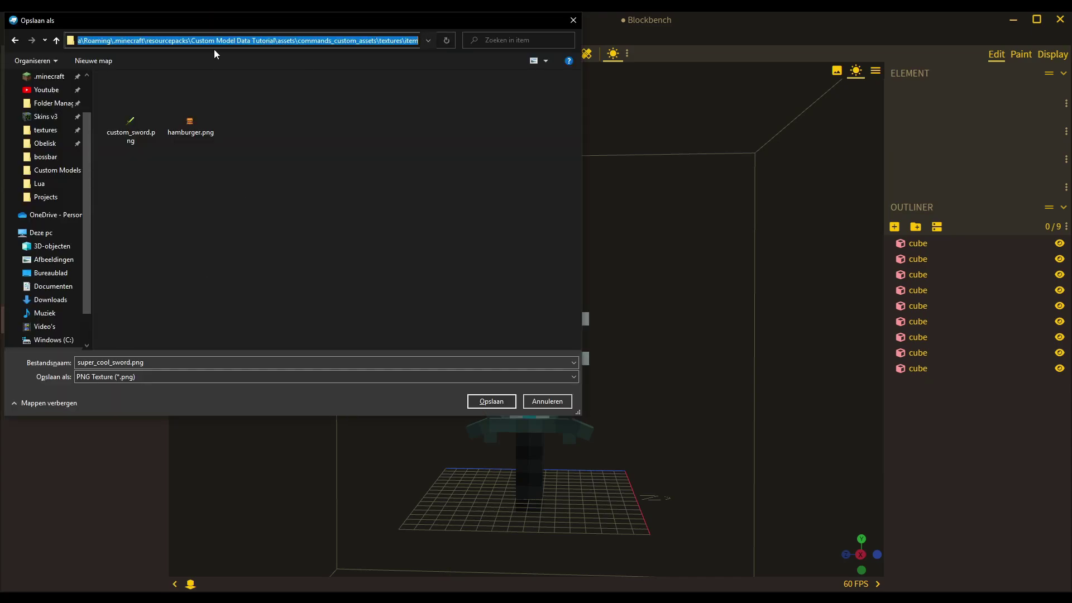
pyautogui.click(358, 155)
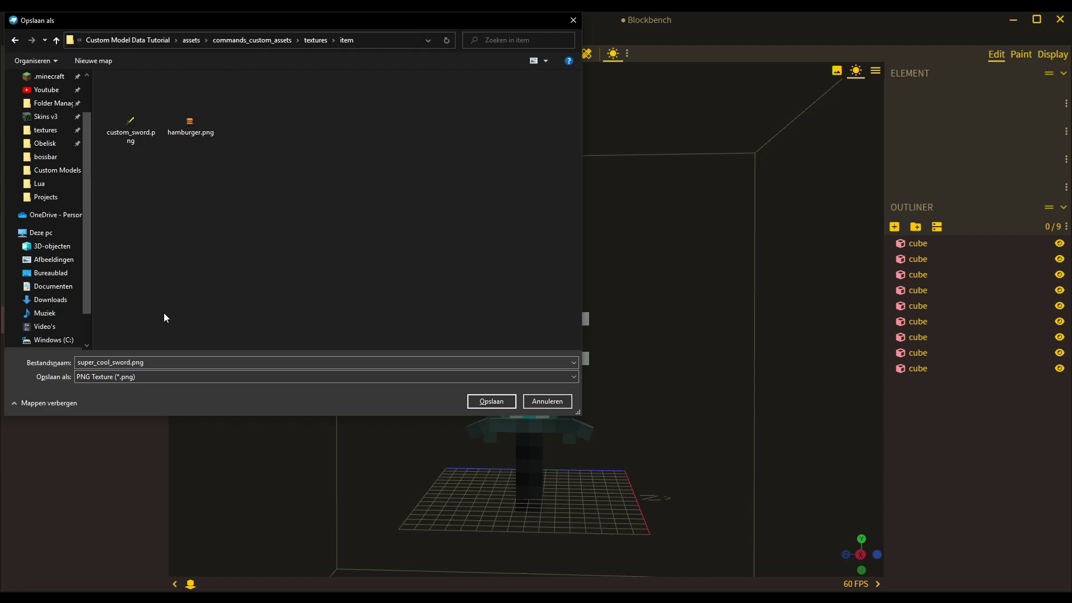
pyautogui.click(489, 400)
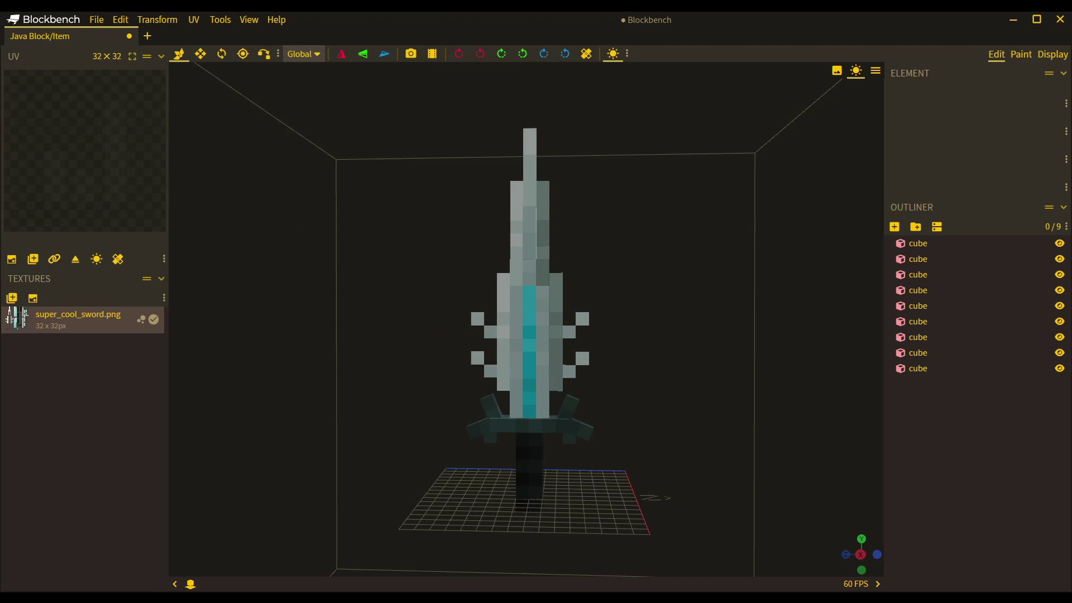
# - Start saving the model and set the destination to the resource pack's commands_custom_assets/models/item folder
pyautogui.hotkey('ctrl', 's')
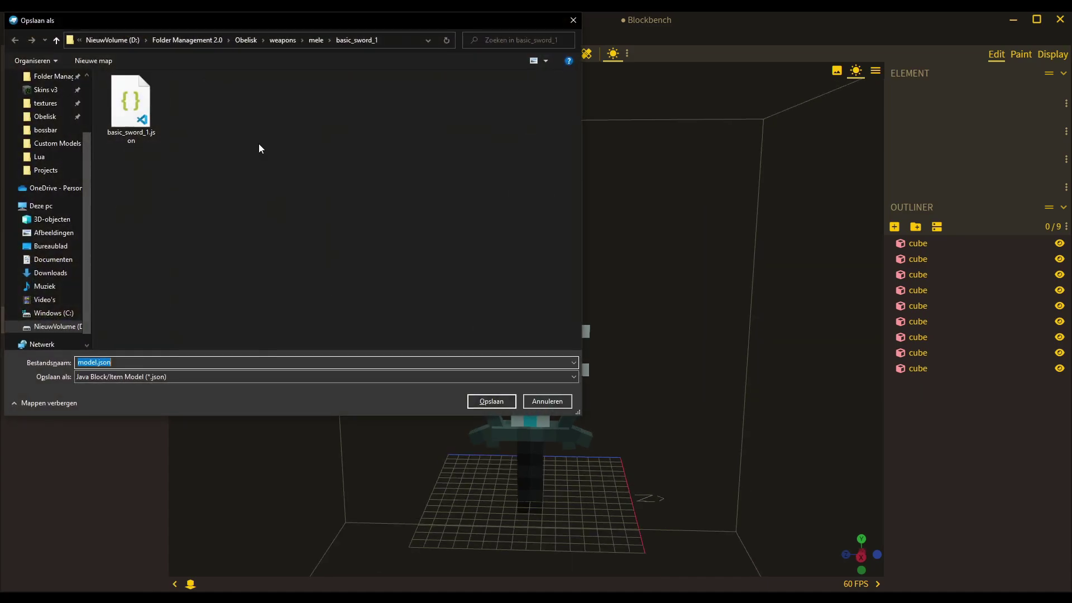
pyautogui.click(403, 49)
pyautogui.hotkey('ctrl', 'v')
pyautogui.press('Return')
pyautogui.click(373, 43)
pyautogui.click(363, 45)
pyautogui.hotkey('shift', 'End')
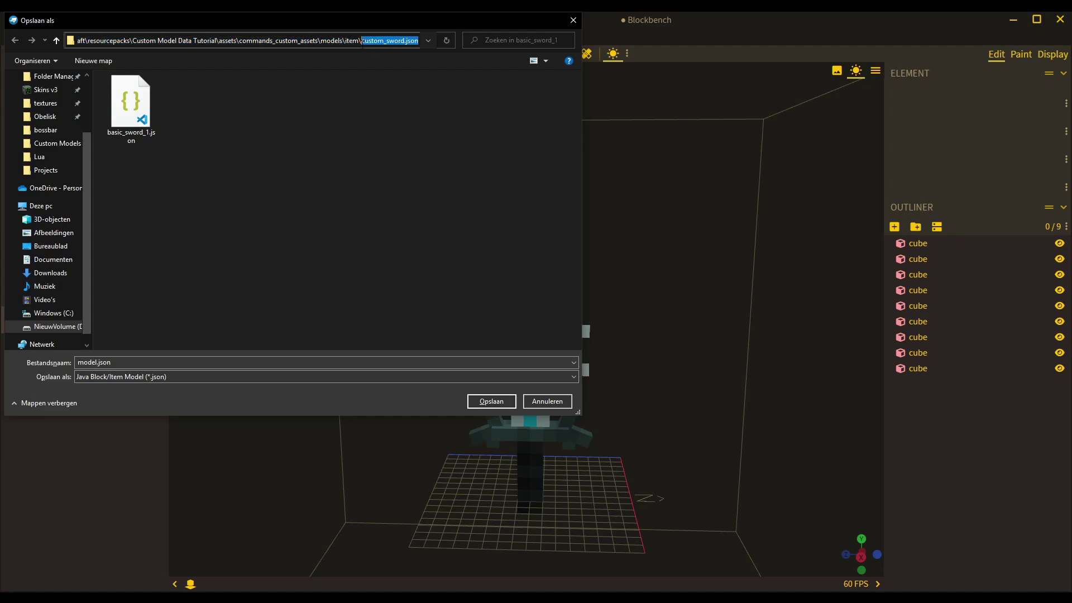
pyautogui.press('BackSpace')
pyautogui.press('Return')
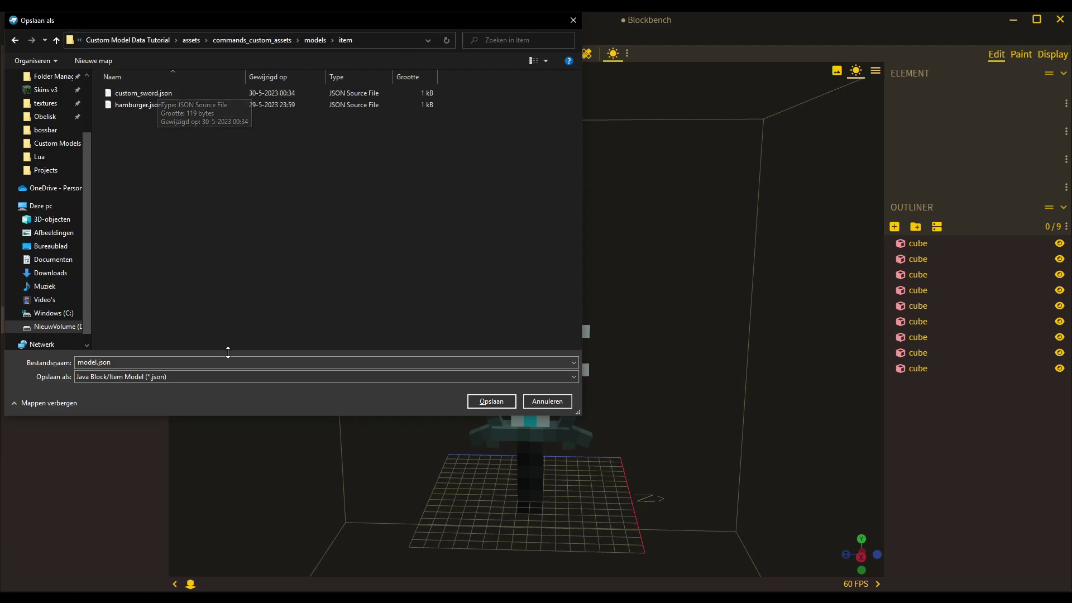
# - Name the model file super_cool_sword.json and save it
pyautogui.click(167, 362)
pyautogui.press('Home')
pyautogui.press('Delete')
pyautogui.press('Delete')
pyautogui.press('Delete')
pyautogui.press('Delete')
pyautogui.press('Delete')
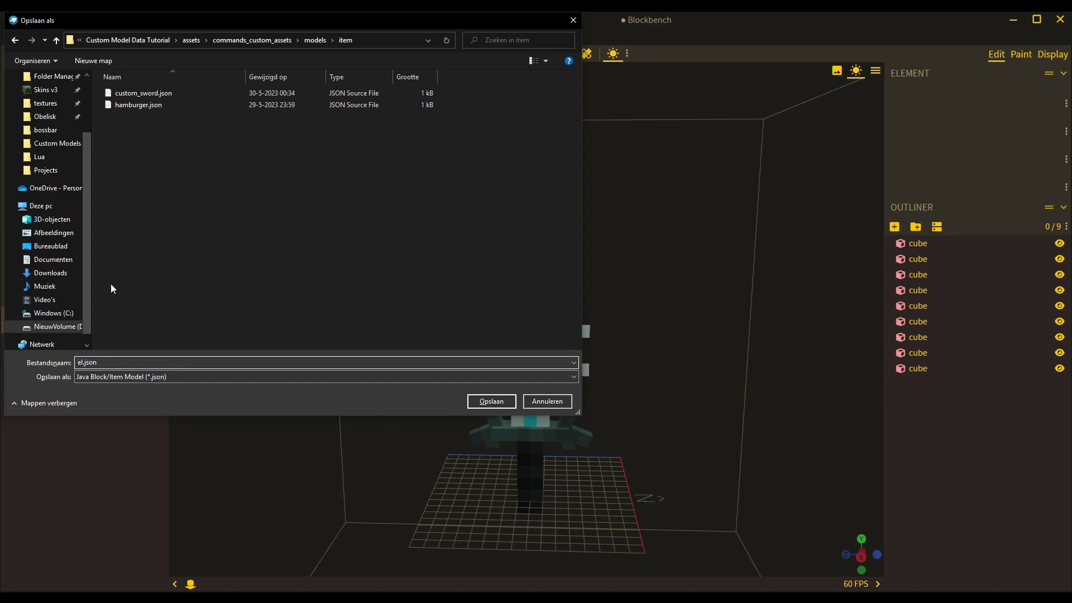
pyautogui.write('super_coo')
pyautogui.write('l_sword')
pyautogui.press('Return')
# - Switch to Visual Studio Code and examine the texture paths, elements and display section in super_cool_sword.json
pyautogui.hotkey('alt', 'Tab')
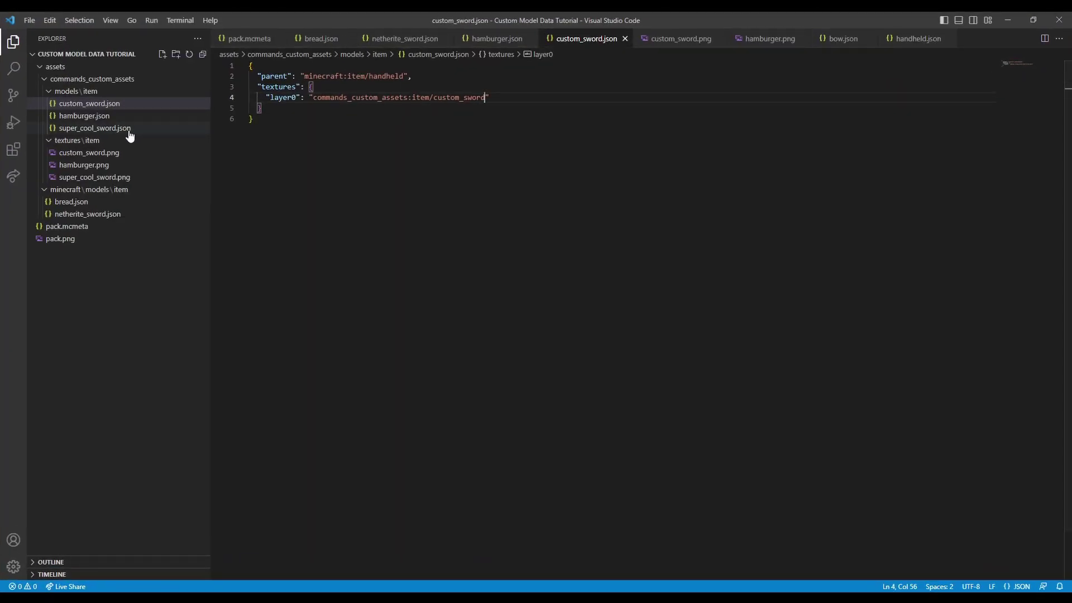
pyautogui.click(128, 132)
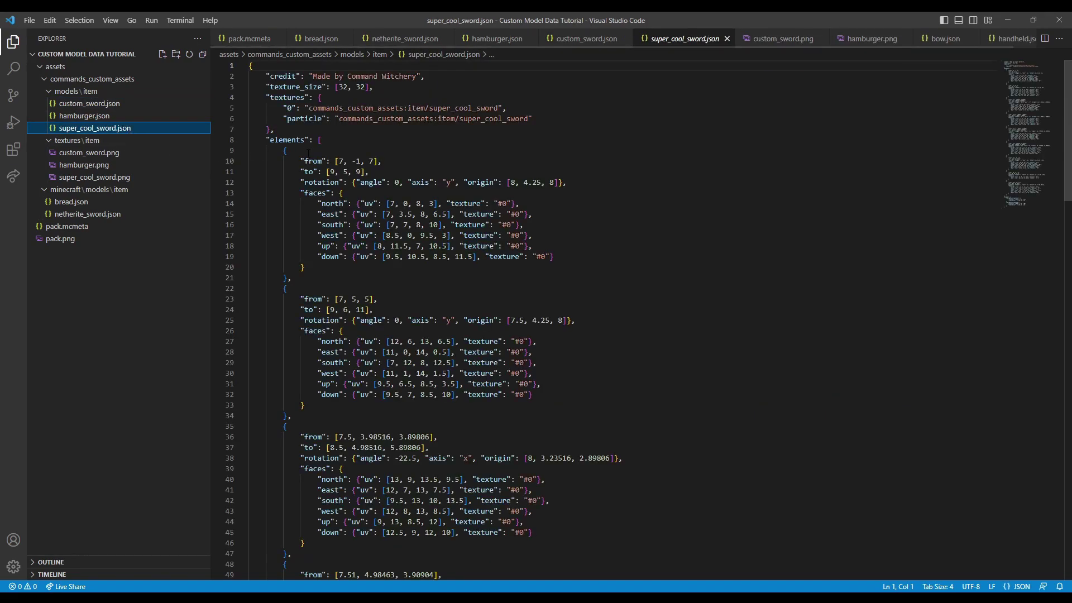
pyautogui.moveTo(309, 108); pyautogui.dragTo(496, 108)
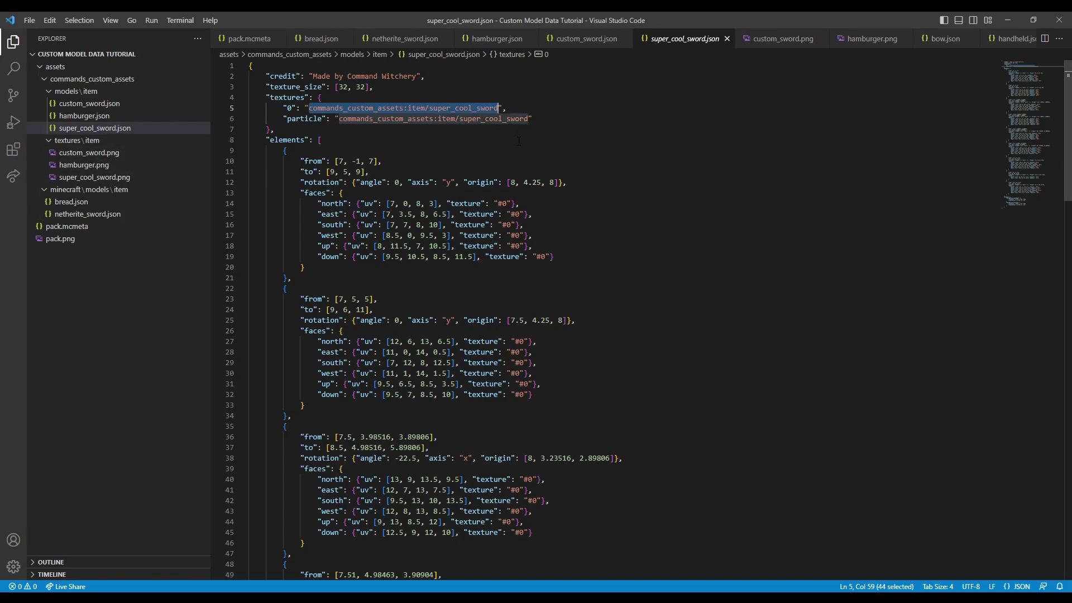
pyautogui.scroll(-18, 516, 140)
pyautogui.scroll(-3, 554, 240)
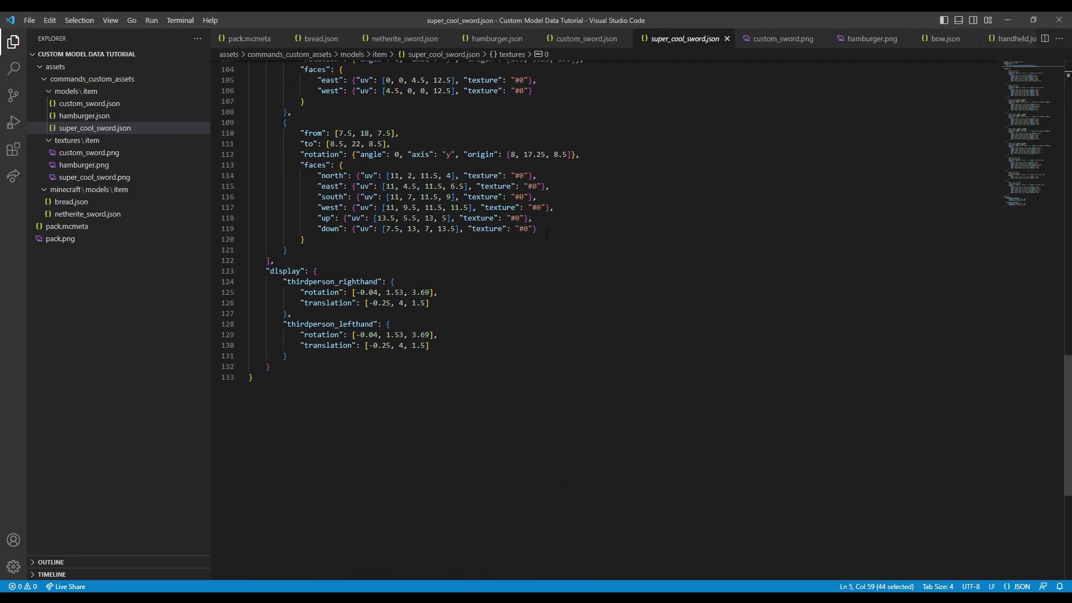
pyautogui.scroll(20, 355, 125)
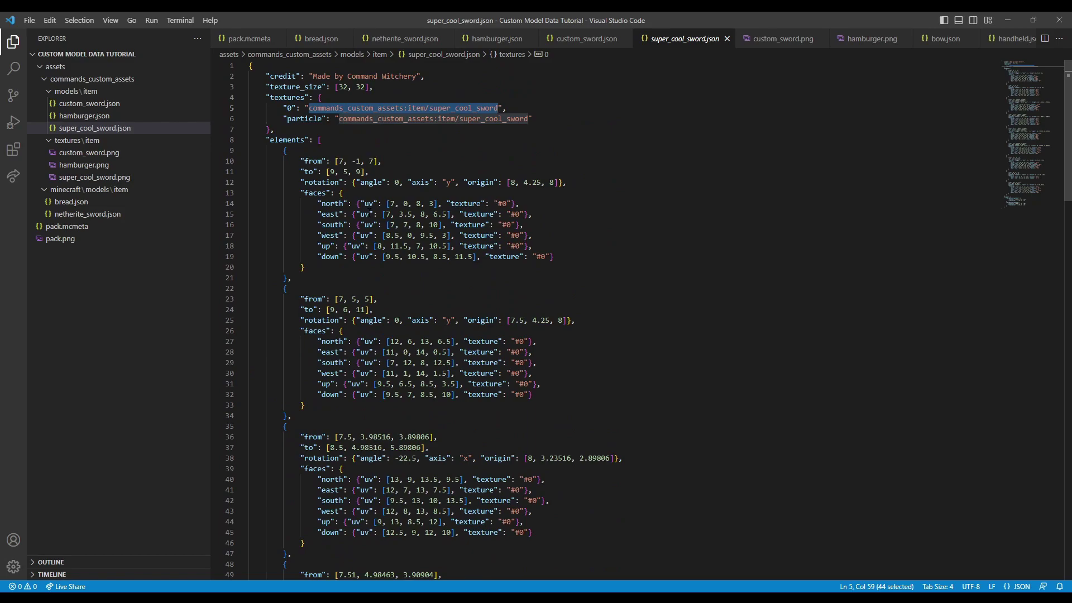
pyautogui.scroll(-20, 333, 141)
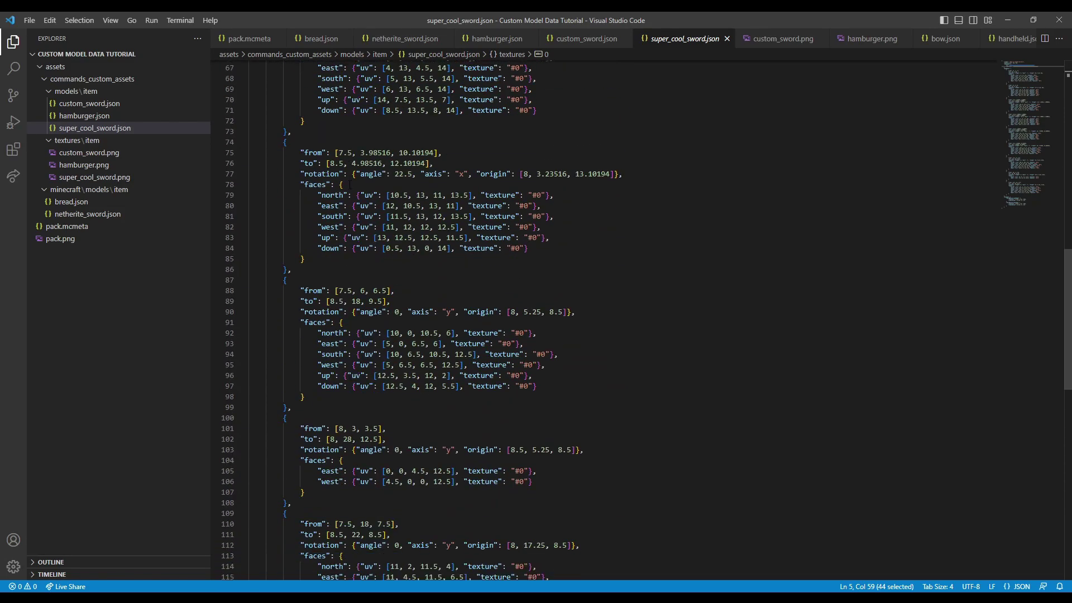
pyautogui.scroll(-8, 350, 184)
pyautogui.moveTo(274, 479); pyautogui.dragTo(221, 390)
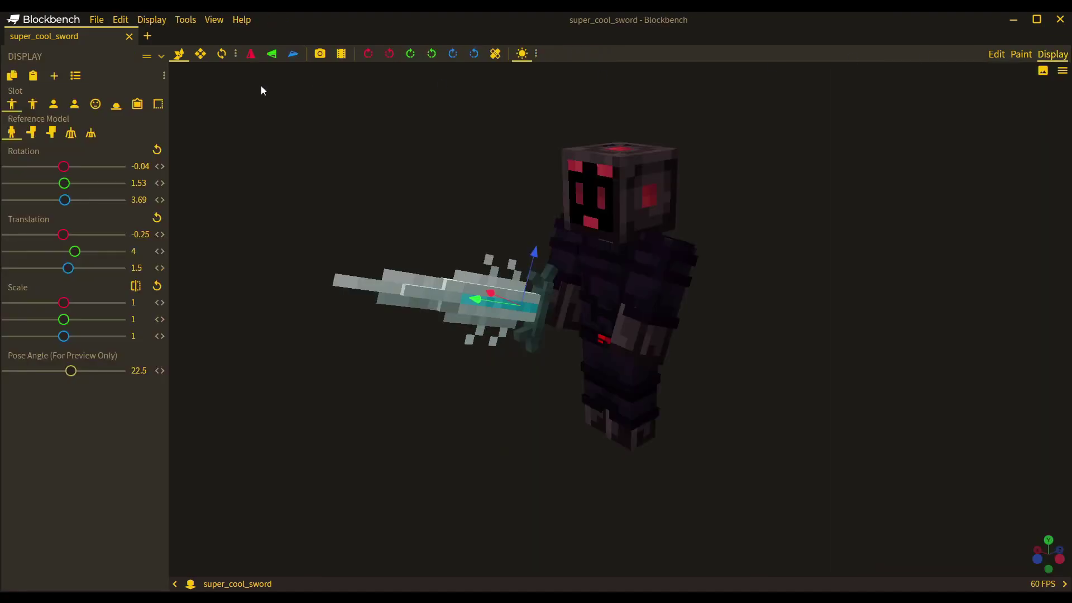
# - For the first-person right-hand display, set the Z translation to -4.5 and the scale to 0.9 on all axes
pyautogui.click(54, 104)
pyautogui.moveTo(891, 565); pyautogui.dragTo(769, 419)
pyautogui.press('r')
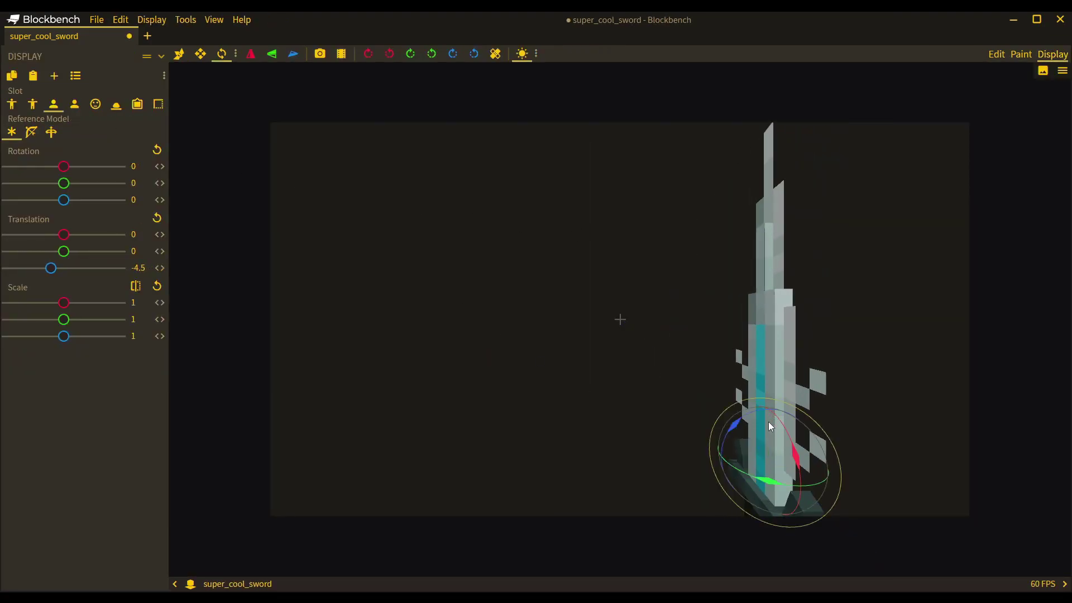
pyautogui.doubleClick(134, 303)
pyautogui.write('0.9')
pyautogui.hotkey('ctrl', 'a')
pyautogui.hotkey('ctrl', 'c')
pyautogui.click(140, 319)
pyautogui.hotkey('ctrl', 'a')
pyautogui.hotkey('ctrl', 'v')
pyautogui.click(142, 337)
pyautogui.hotkey('ctrl', 'a')
pyautogui.hotkey('ctrl', 'v')
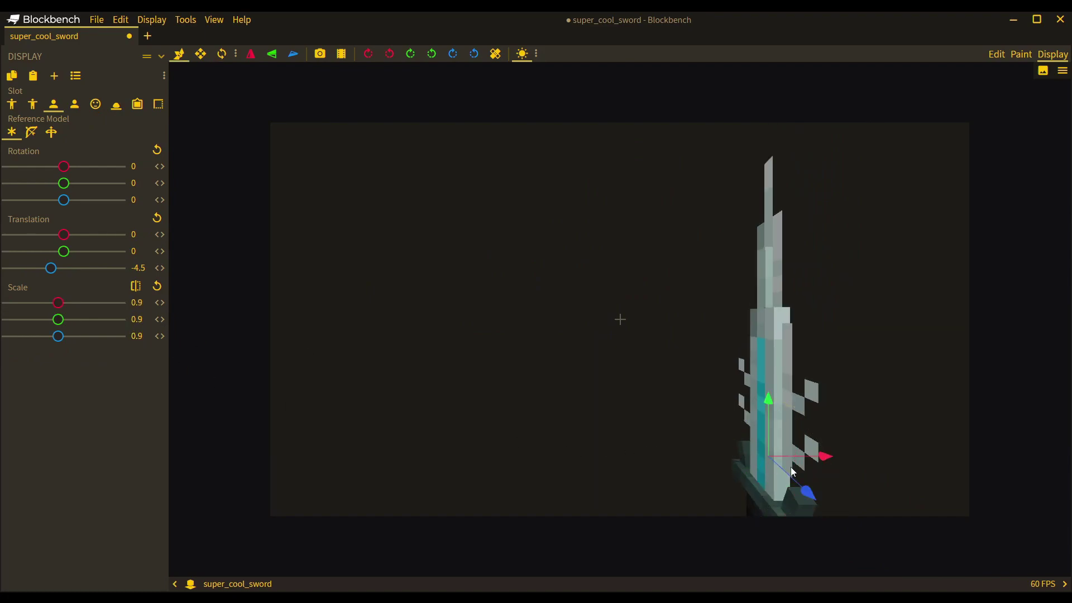
# - Set the first-person right-hand rotation to -1.5, 8, 0 and translation to 2.25, 0, -4.25, and copy the pose to the left hand
pyautogui.moveTo(778, 481); pyautogui.dragTo(857, 456)
pyautogui.press('v')
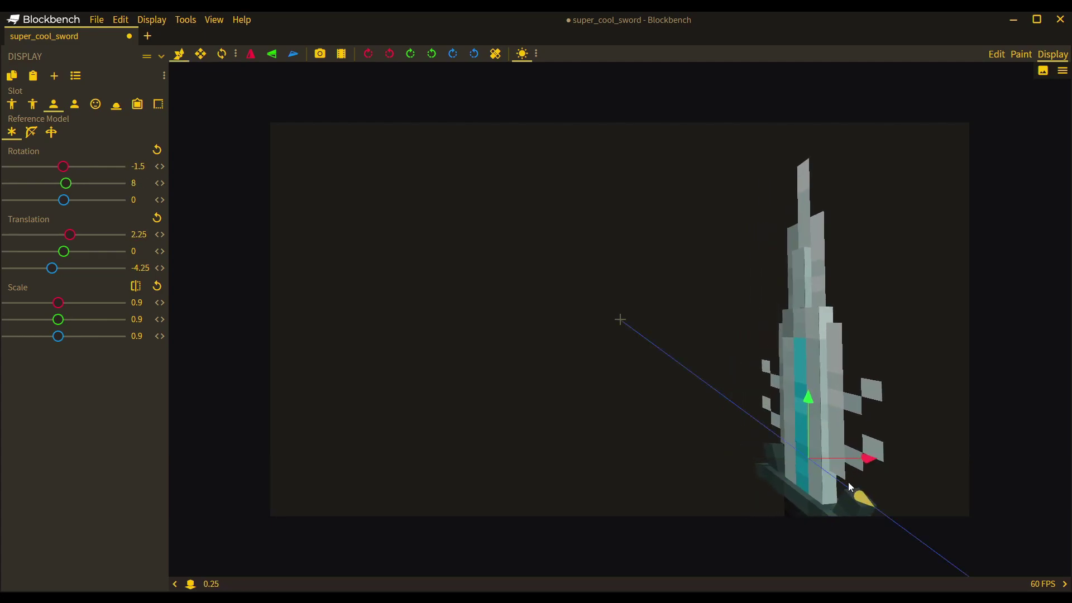
pyautogui.click(72, 105)
pyautogui.hotkey('ctrl', 'v')
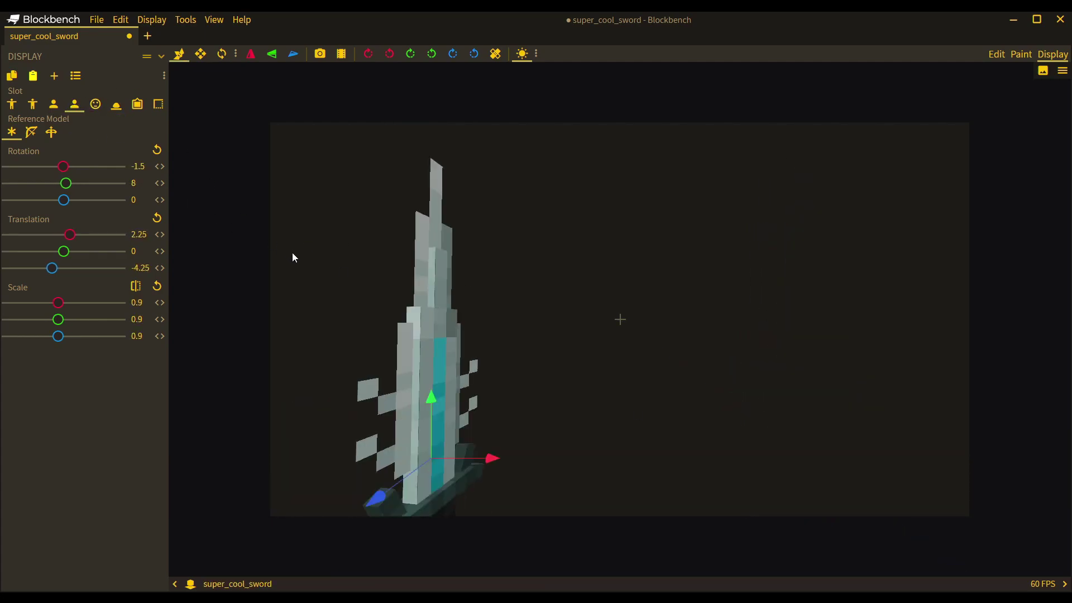
# - Check the head display, then set the ground display's X rotation to 90
pyautogui.click(95, 104)
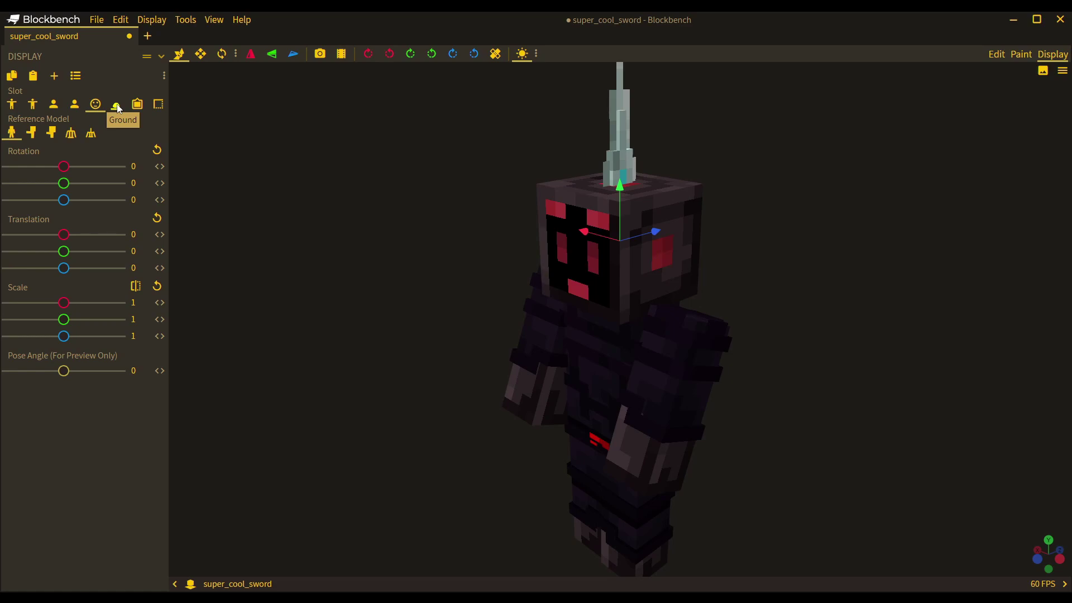
pyautogui.click(116, 106)
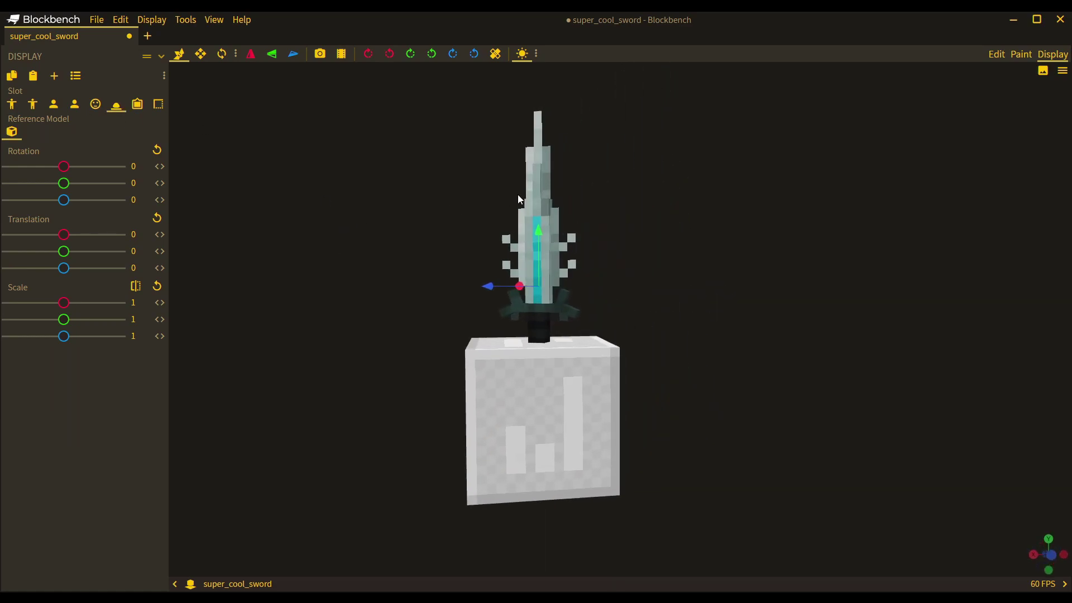
pyautogui.press('r')
pyautogui.moveTo(64, 166); pyautogui.dragTo(105, 169)
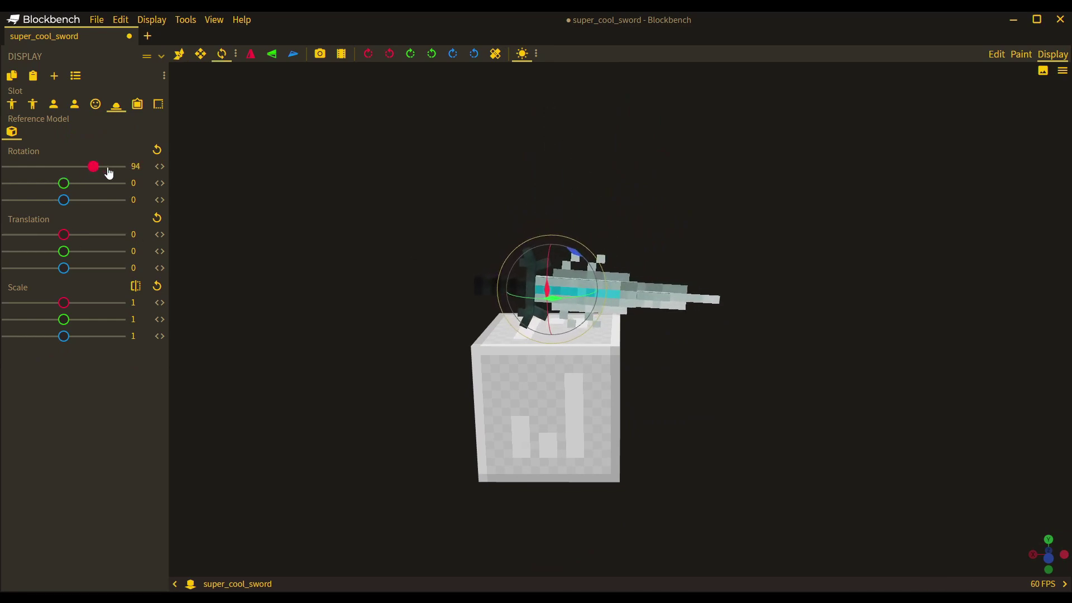
pyautogui.press('BackSpace')
pyautogui.write('0')
pyautogui.moveTo(333, 246); pyautogui.dragTo(535, 236)
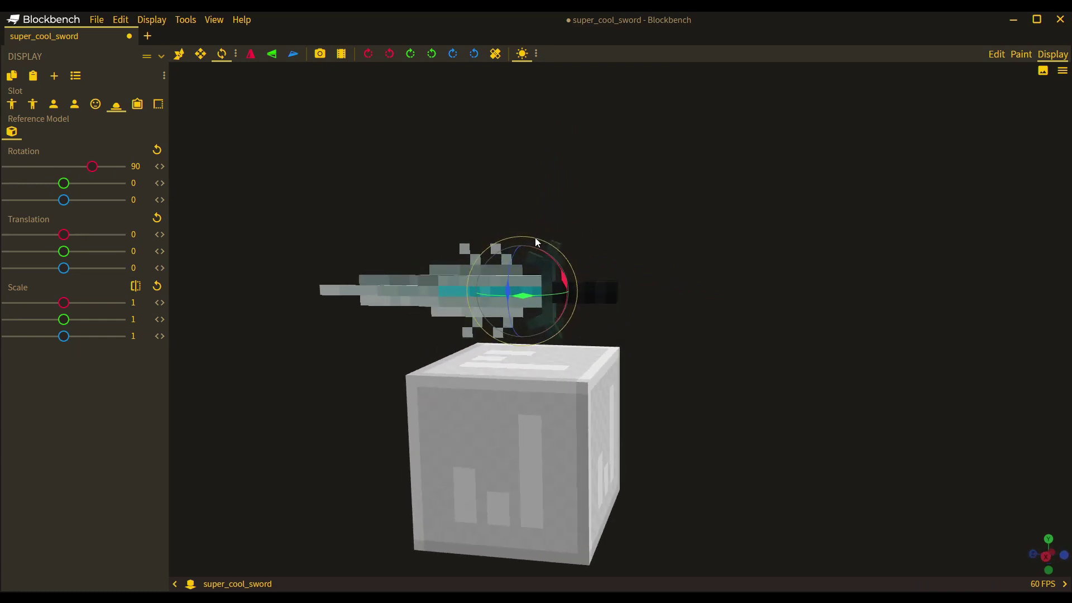
# - Scale the ground display to 0.4 on all axes and set its Z translation to -1.5
pyautogui.click(136, 302)
pyautogui.press('BackSpace')
pyautogui.write('0')
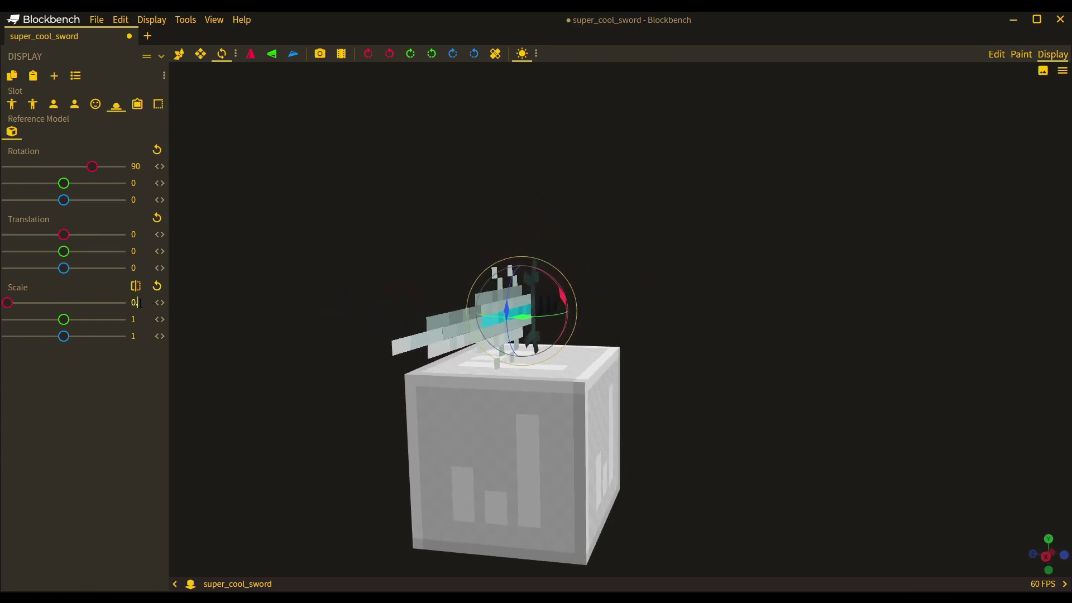
pyautogui.write('.4')
pyautogui.press('Tab')
pyautogui.write('0.4')
pyautogui.press('Tab')
pyautogui.write('0.4')
pyautogui.moveTo(323, 318); pyautogui.dragTo(375, 318)
pyautogui.press('v')
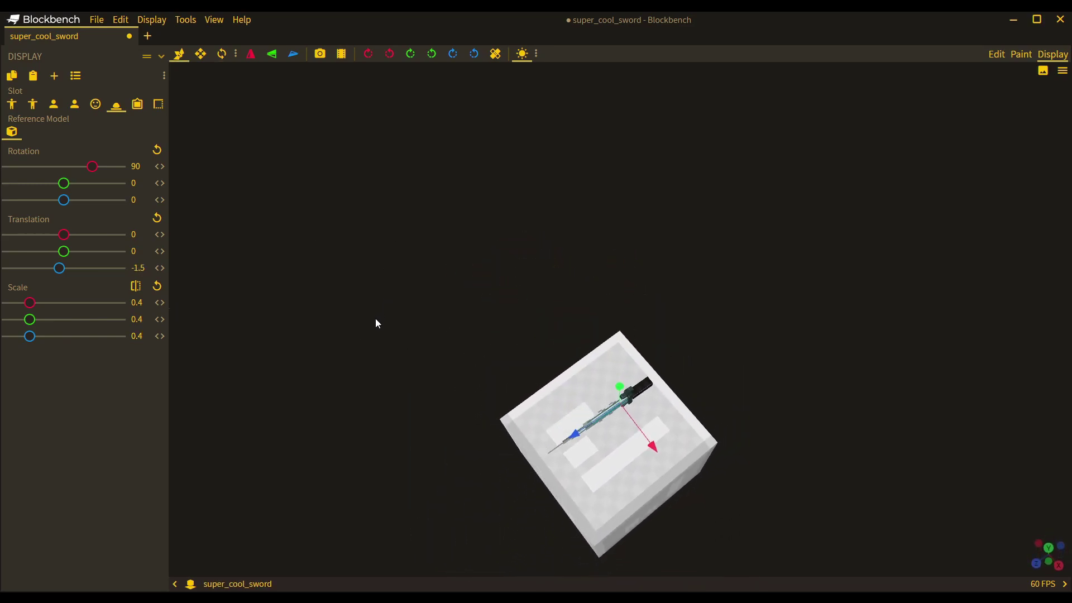
# - Rotate the sword in the GUI display to -90, -45, -90 so it lies diagonally in the inventory slot
pyautogui.click(160, 105)
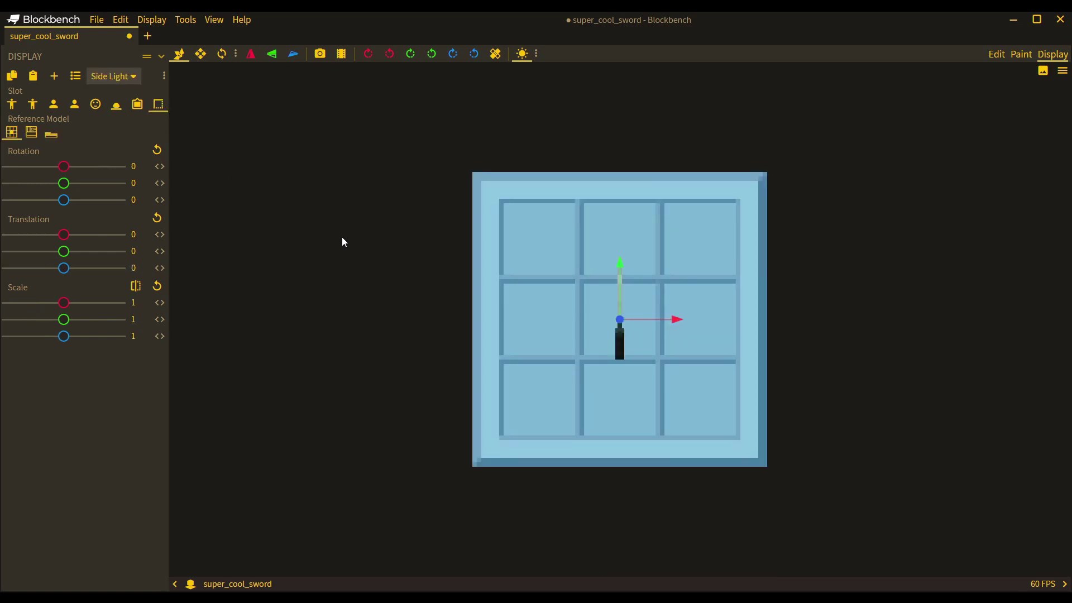
pyautogui.press('r')
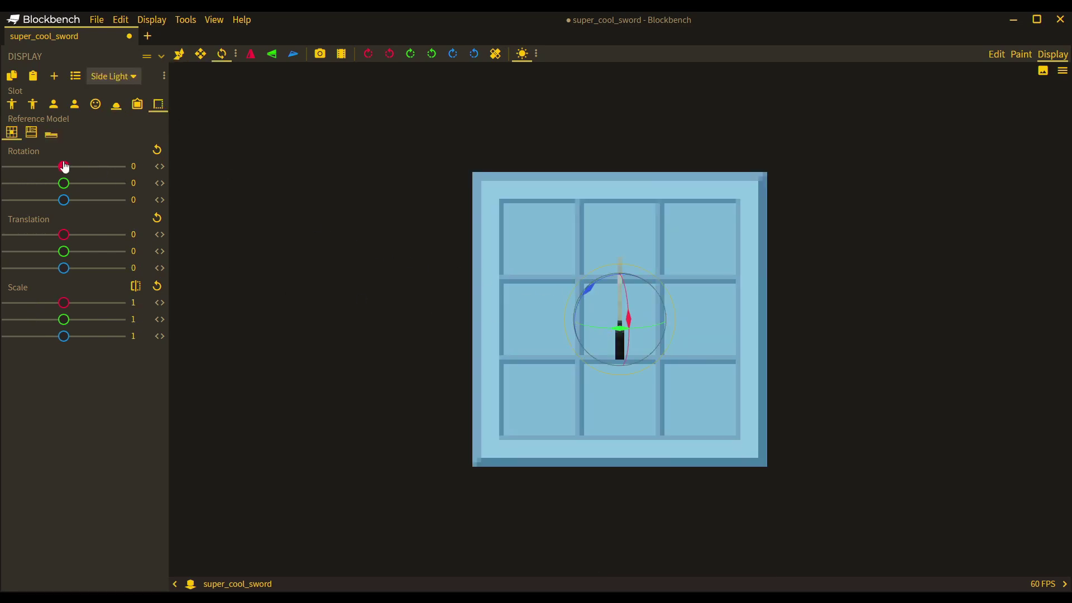
pyautogui.moveTo(64, 183); pyautogui.dragTo(36, 185)
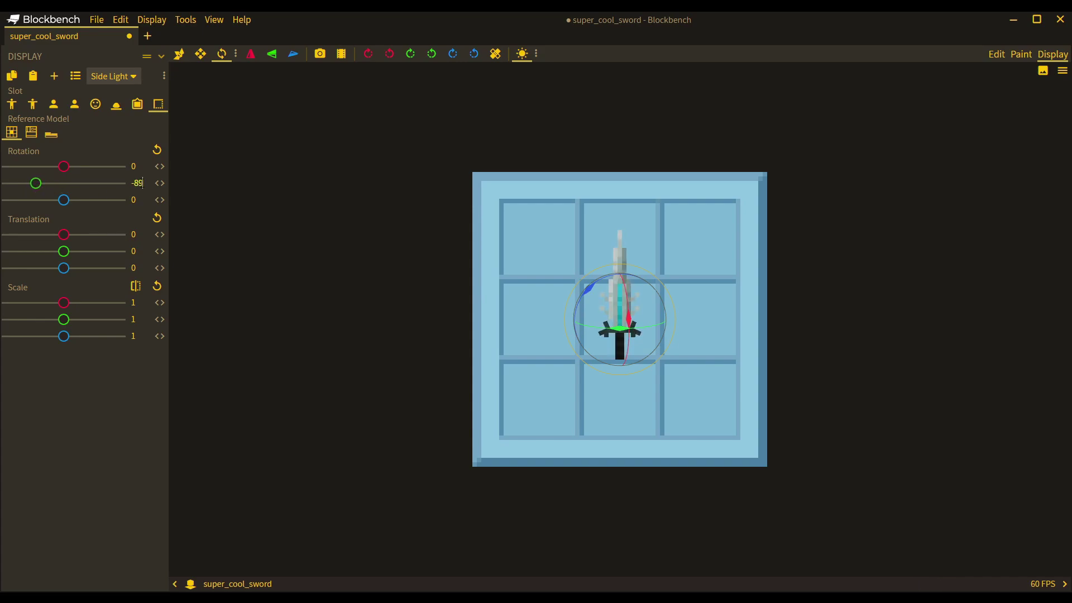
pyautogui.press('BackSpace')
pyautogui.press('Right')
pyautogui.write('0')
pyautogui.moveTo(583, 296); pyautogui.dragTo(613, 273)
pyautogui.moveTo(143, 184); pyautogui.dragTo(171, 181)
pyautogui.press('BackSpace')
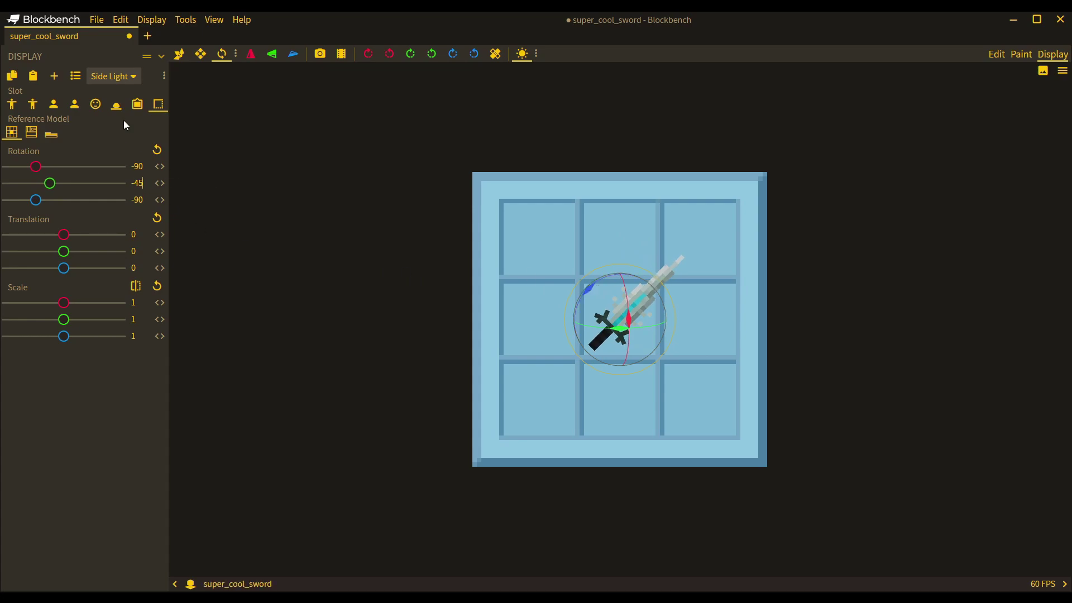
# - Scale the sword's GUI display to 0.55 on all three axes
pyautogui.doubleClick(134, 302)
pyautogui.write('0.55')
pyautogui.doubleClick(140, 302)
pyautogui.hotkey('ctrl', 'c')
pyautogui.doubleClick(133, 320)
pyautogui.hotkey('ctrl', 'v')
pyautogui.doubleClick(133, 336)
pyautogui.hotkey('ctrl', 'v')
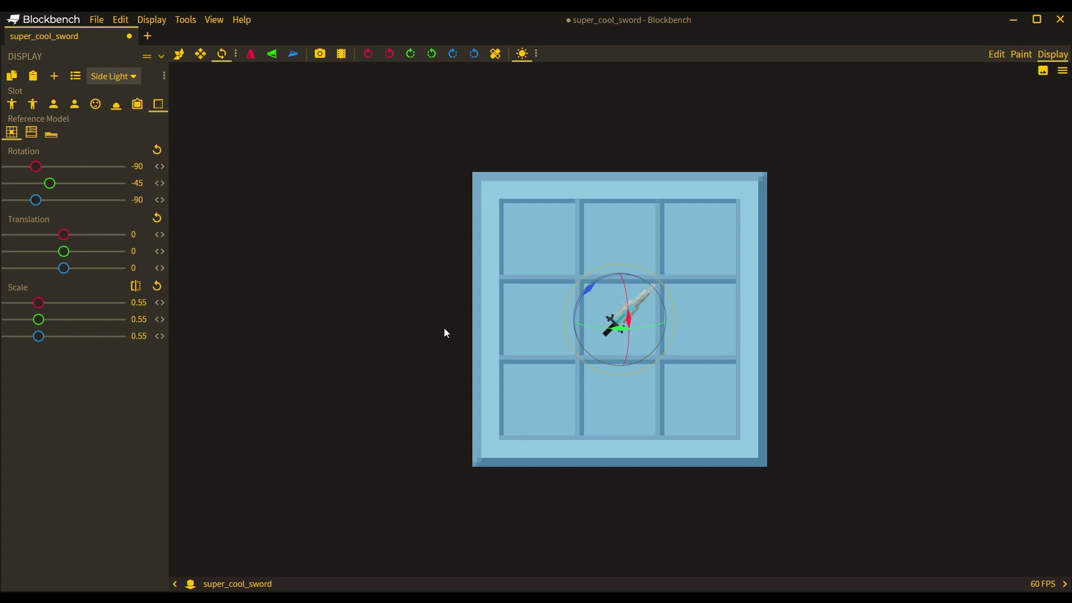
# - Scale the GUI display to 0.75 on all axes and translate it to -2.75 on X and -2.5 on Y
pyautogui.click(140, 302)
pyautogui.press('BackSpace')
pyautogui.write('7')
pyautogui.doubleClick(139, 319)
pyautogui.write('0.75')
pyautogui.doubleClick(138, 336)
pyautogui.write('0.75v')
pyautogui.moveTo(667, 318); pyautogui.dragTo(612, 307)
pyautogui.moveTo(642, 330); pyautogui.dragTo(635, 334)
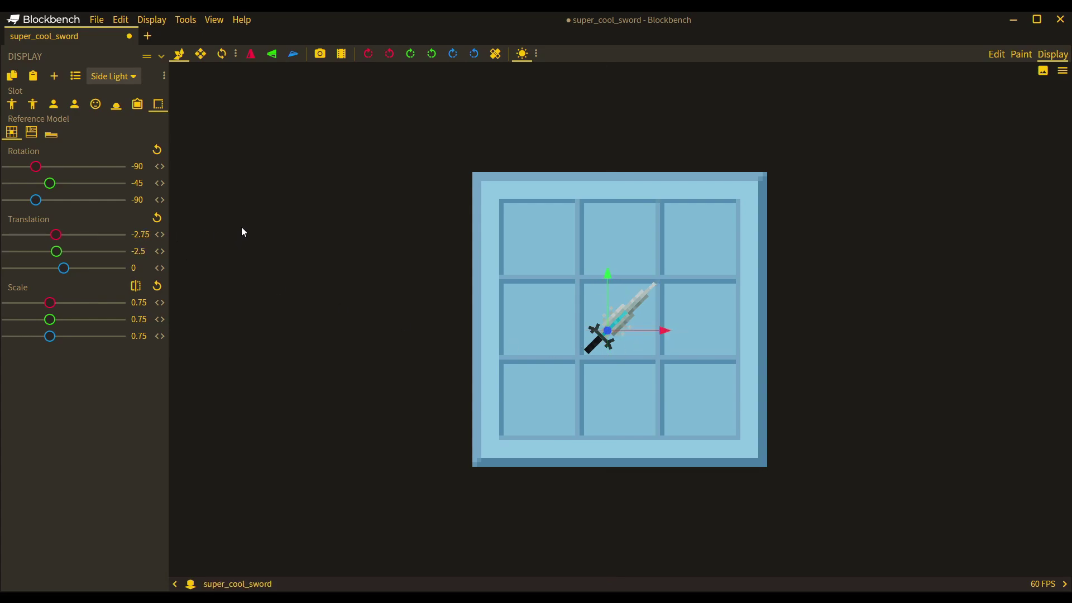
# - Save the model with Front Light as its inventory lighting and a GUI Y translation of -2.75
pyautogui.click(98, 84)
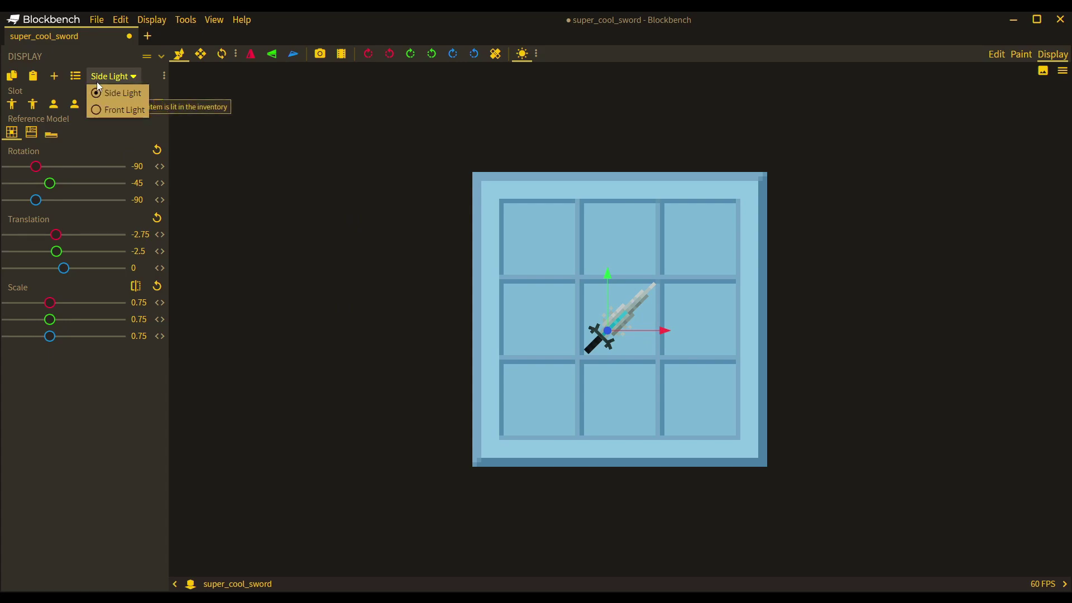
pyautogui.click(121, 108)
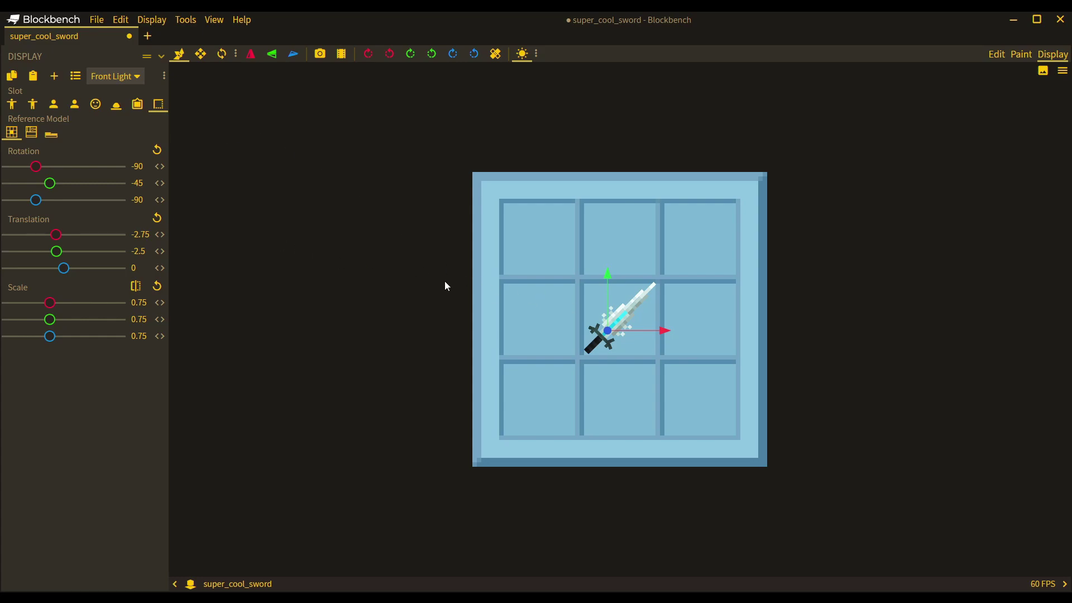
pyautogui.moveTo(607, 289); pyautogui.dragTo(607, 291)
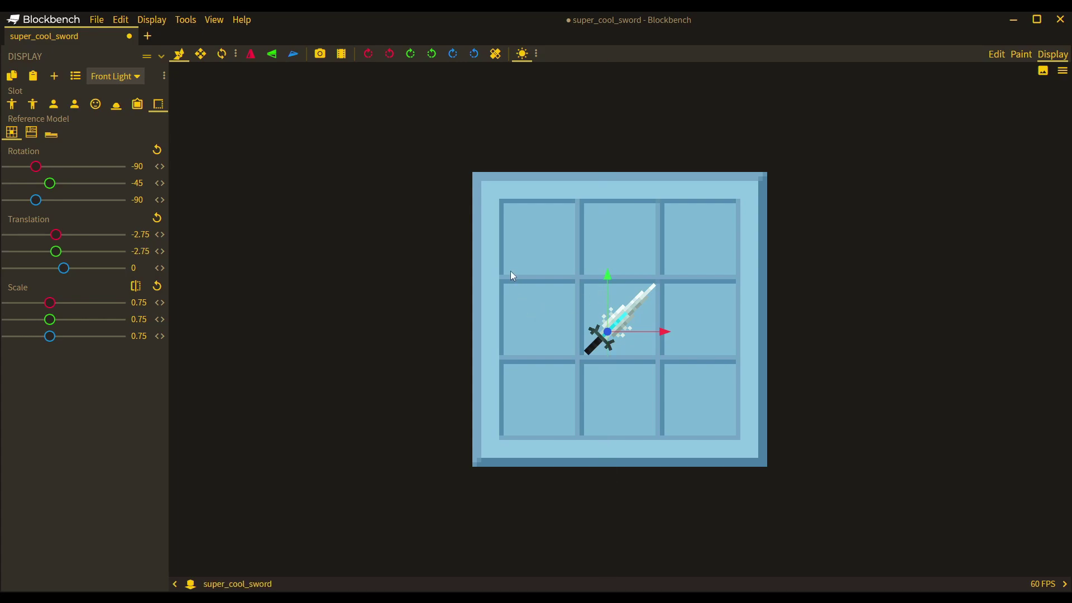
pyautogui.hotkey('ctrl', 's')
# - Switch to Visual Studio Code and examine the gui_light and display entries in super_cool_sword.json, comparing the file with hamburger.json
pyautogui.hotkey('alt', 'Tab')
pyautogui.click(64, 130)
pyautogui.scroll(-5, 509, 355)
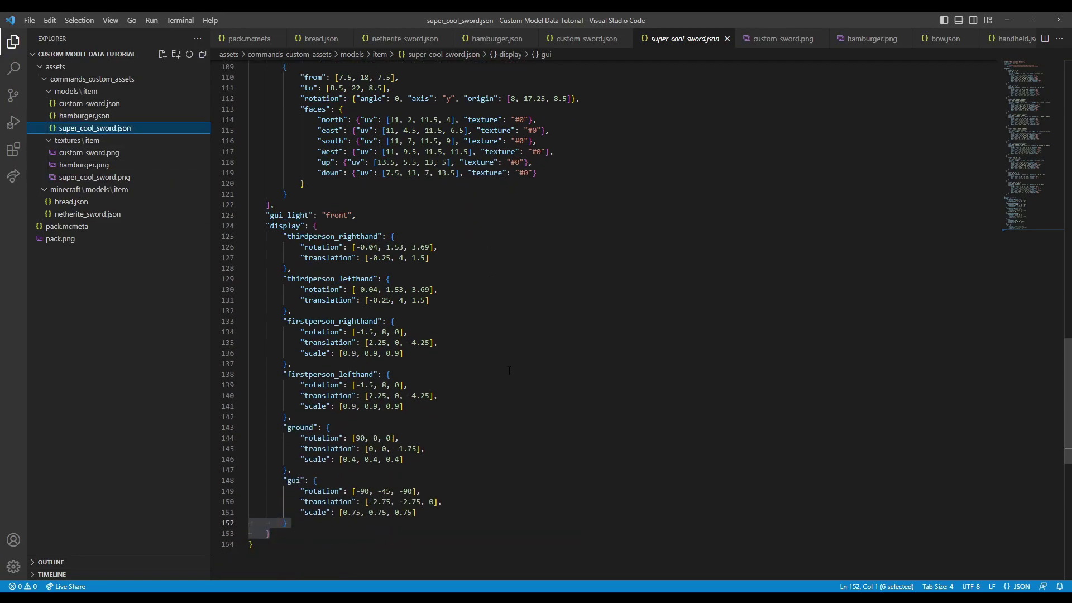
pyautogui.moveTo(291, 526); pyautogui.dragTo(83, 222)
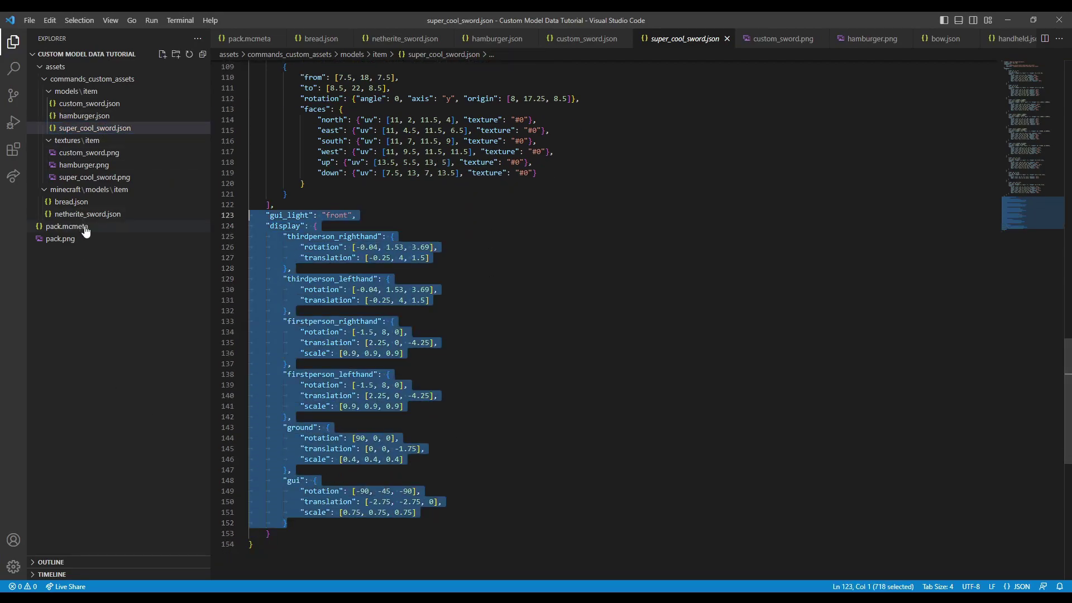
pyautogui.click(390, 279)
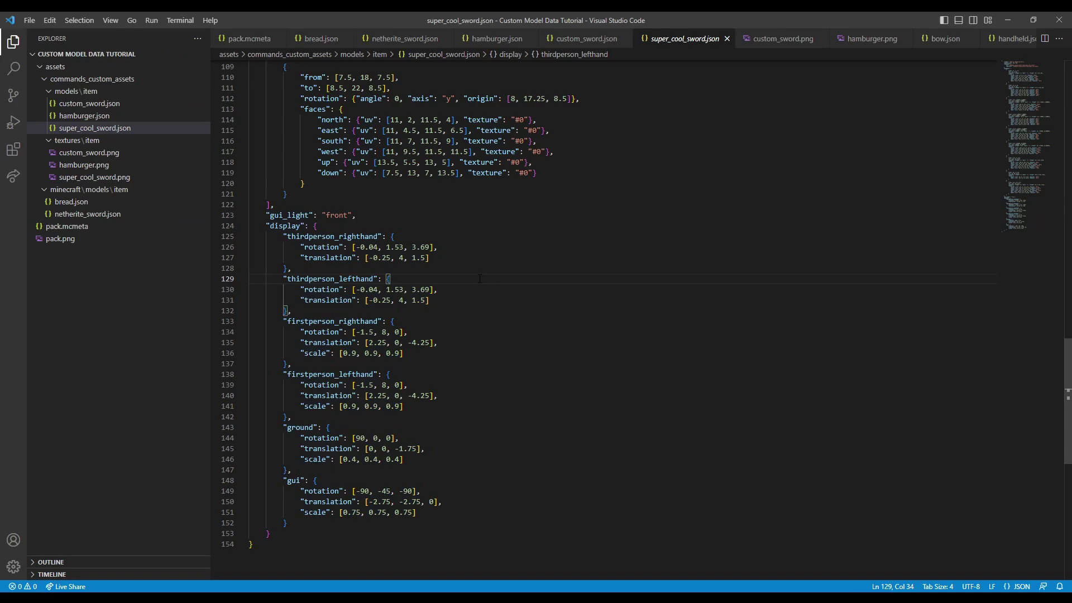
pyautogui.click(121, 119)
pyautogui.click(499, 164)
pyautogui.hotkey('ctrl', 'a')
pyautogui.click(499, 163)
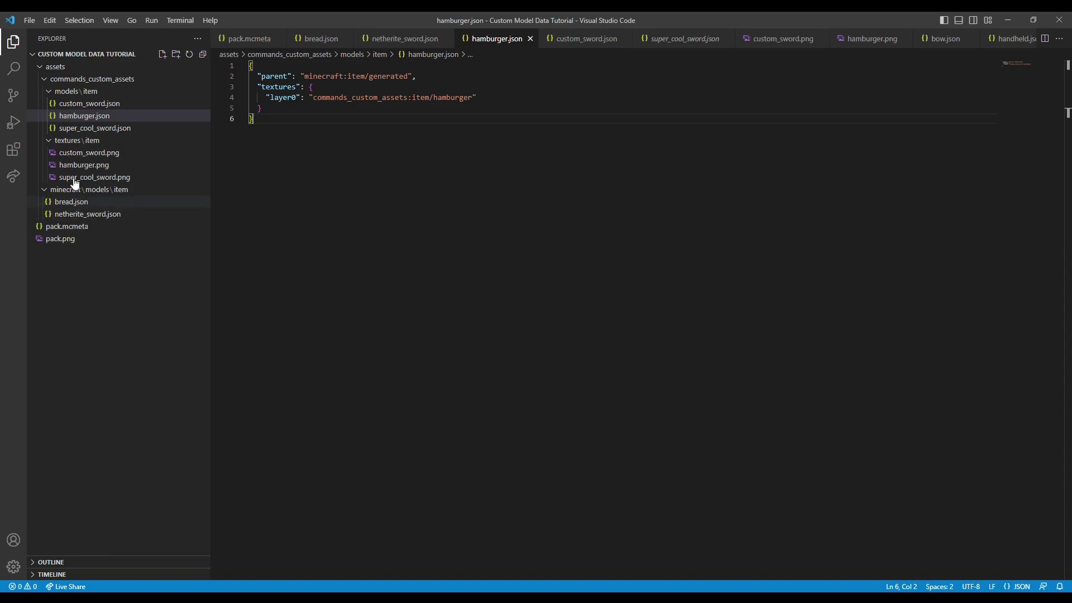
pyautogui.click(84, 129)
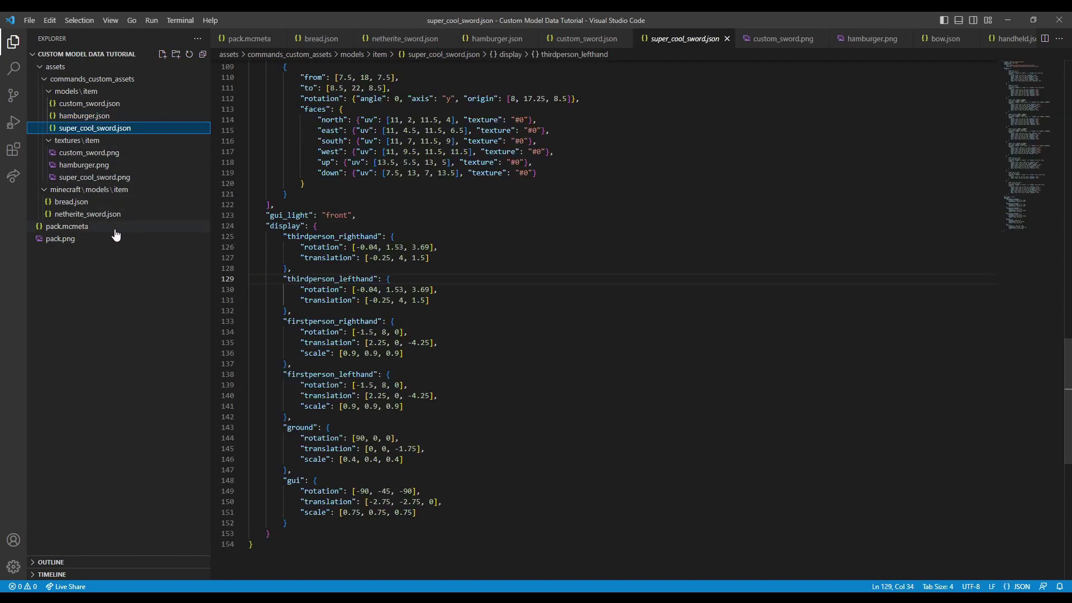
# - In netherite_sword.json, duplicate the existing custom_sword override as a second, comma-separated entry in the overrides list
pyautogui.click(84, 215)
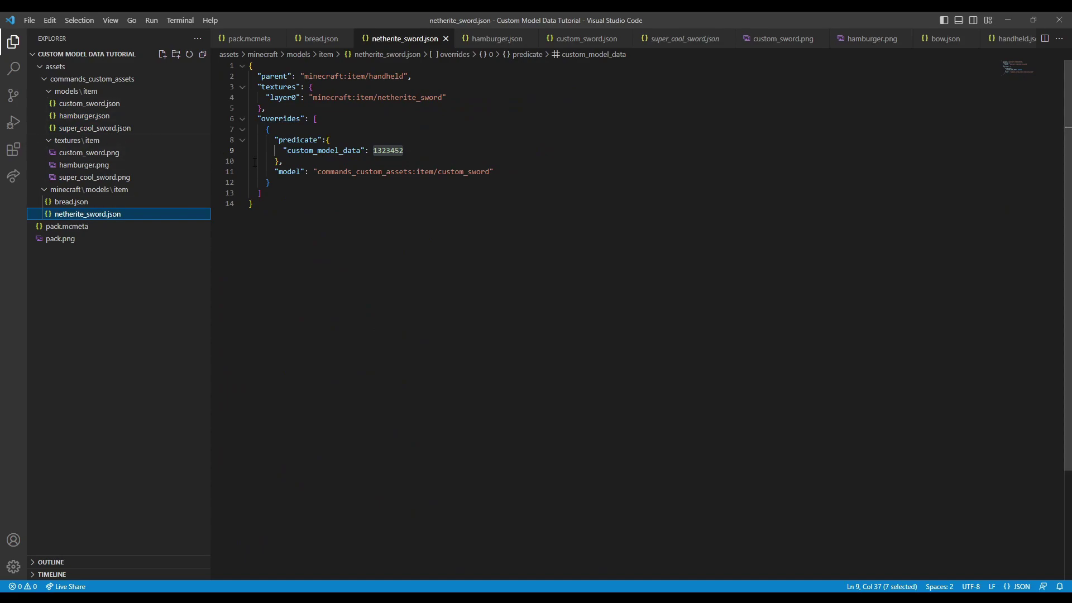
pyautogui.moveTo(281, 186); pyautogui.dragTo(333, 116)
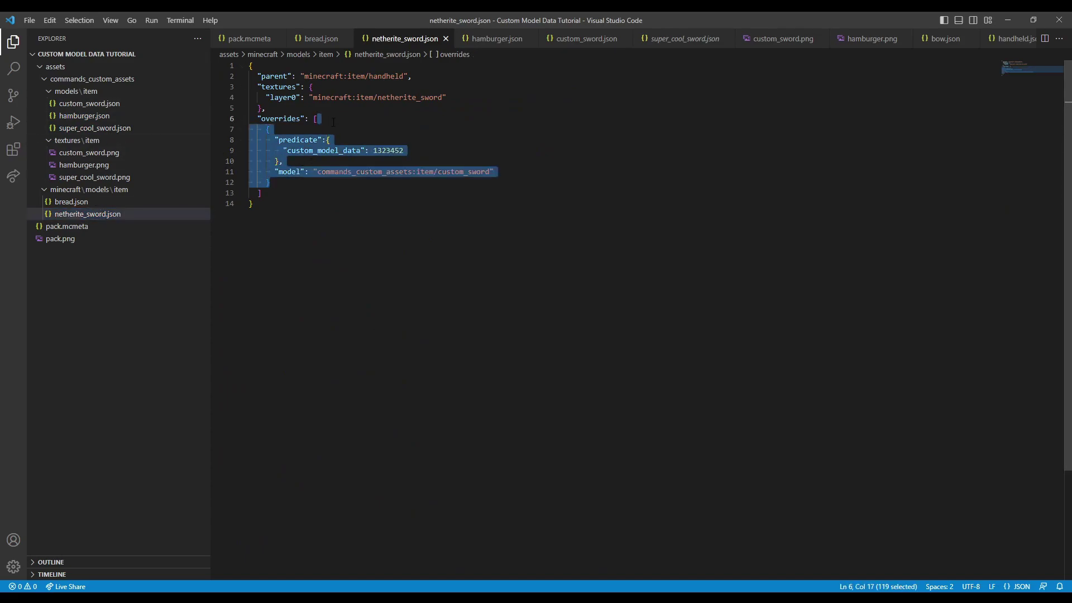
pyautogui.hotkey('ctrl', 'c')
pyautogui.click(298, 183)
pyautogui.write(',')
pyautogui.hotkey('ctrl', 'v')
pyautogui.click(298, 182)
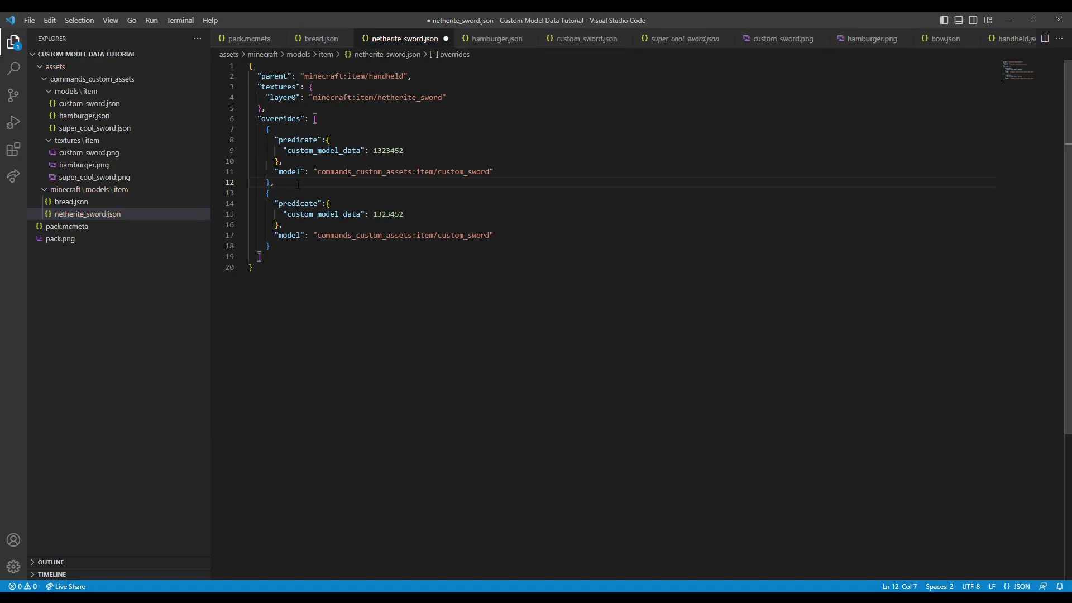
# - Set custom_model_data in the second override to 1323453
pyautogui.click(432, 213)
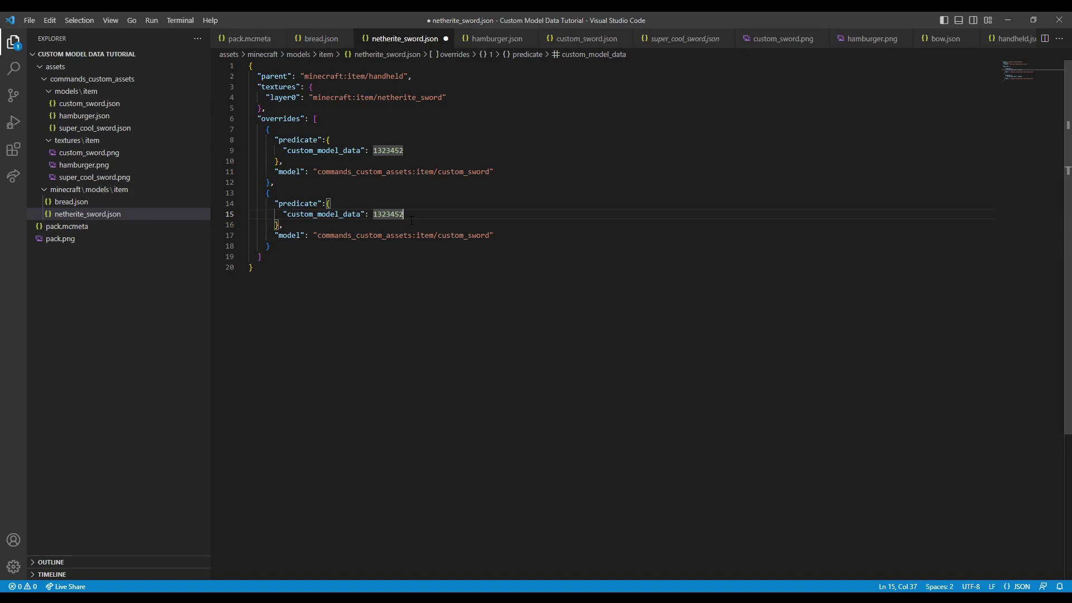
pyautogui.moveTo(404, 151); pyautogui.dragTo(373, 151)
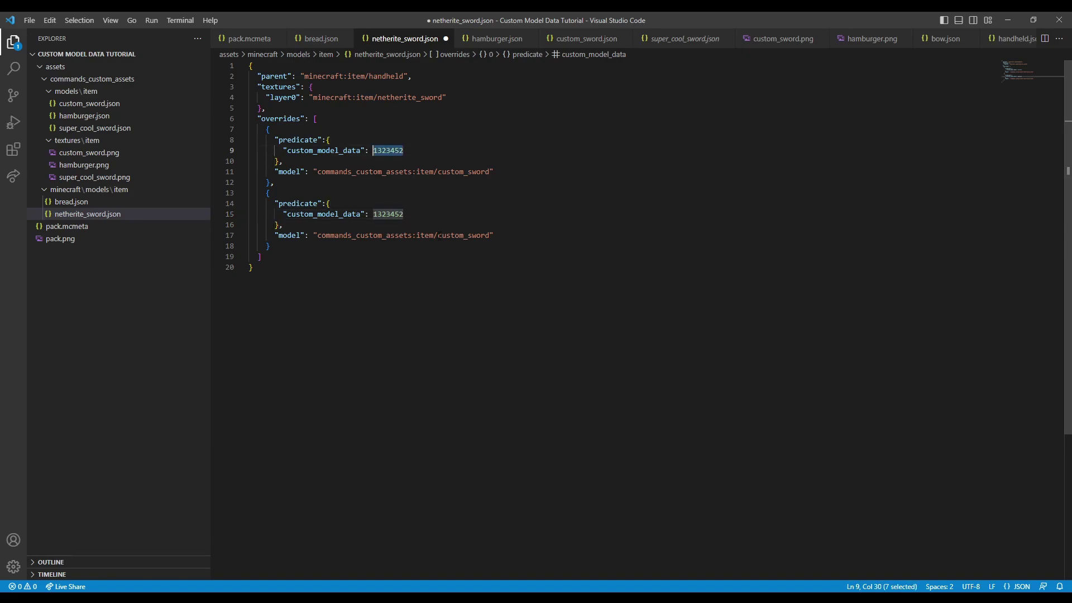
pyautogui.moveTo(405, 214); pyautogui.dragTo(373, 215)
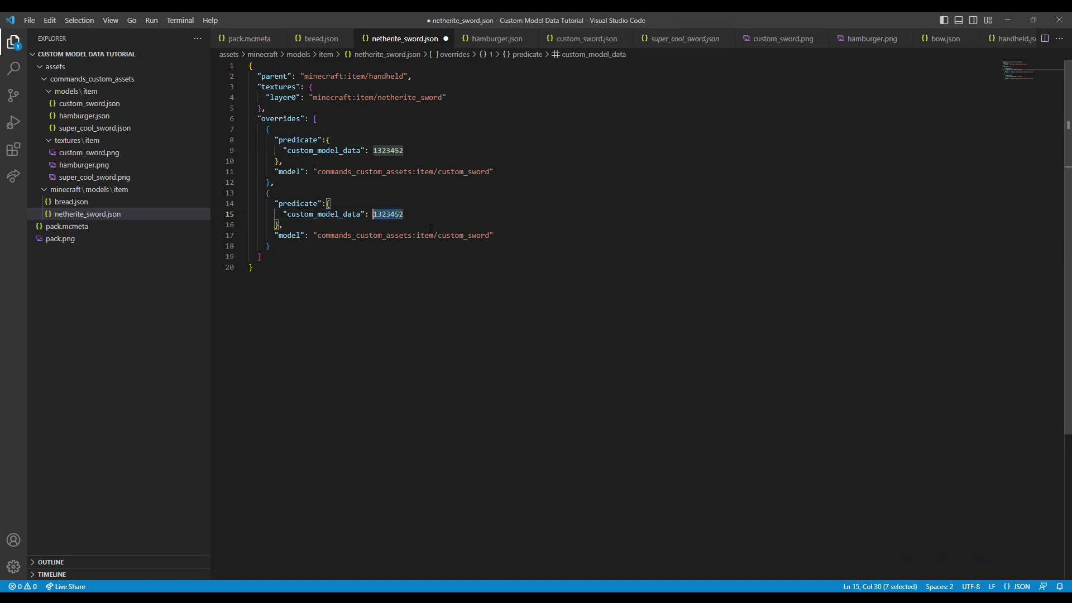
pyautogui.write('1323453')
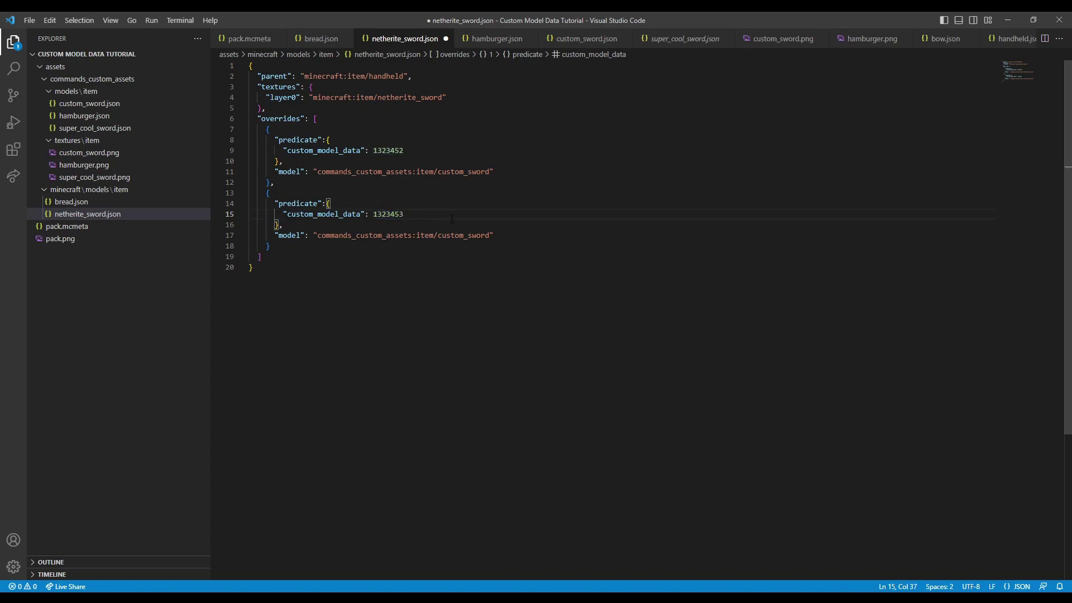
# - Point the second override's model to commands_custom_assets:item/super_cool_sword and save netherite_sword.json
pyautogui.doubleClick(464, 235)
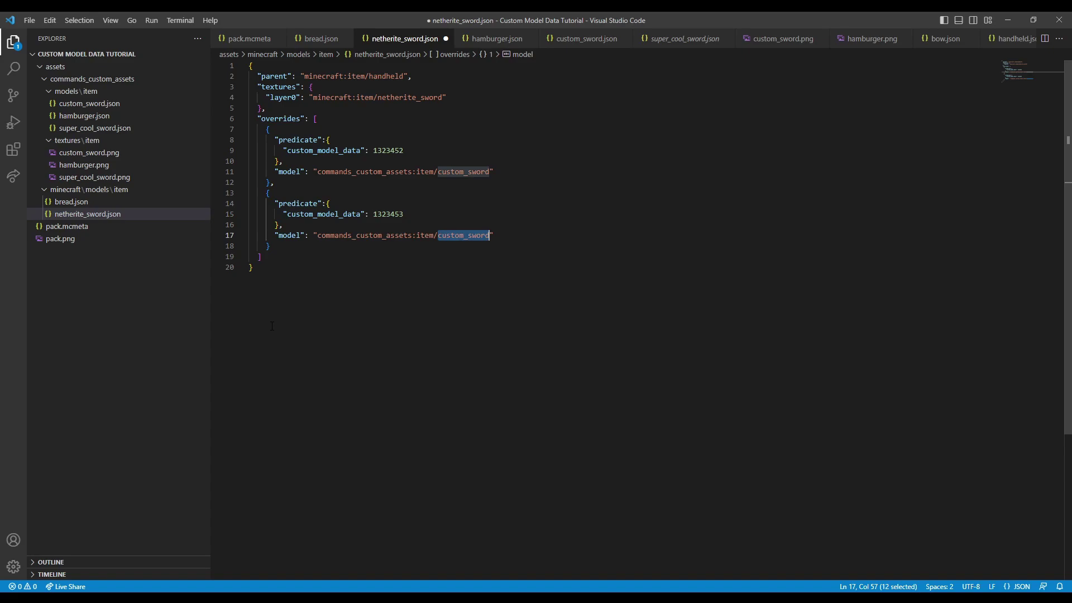
pyautogui.write('super_coolr')
pyautogui.press('BackSpace')
pyautogui.write('_sword')
pyautogui.hotkey('ctrl', 's')
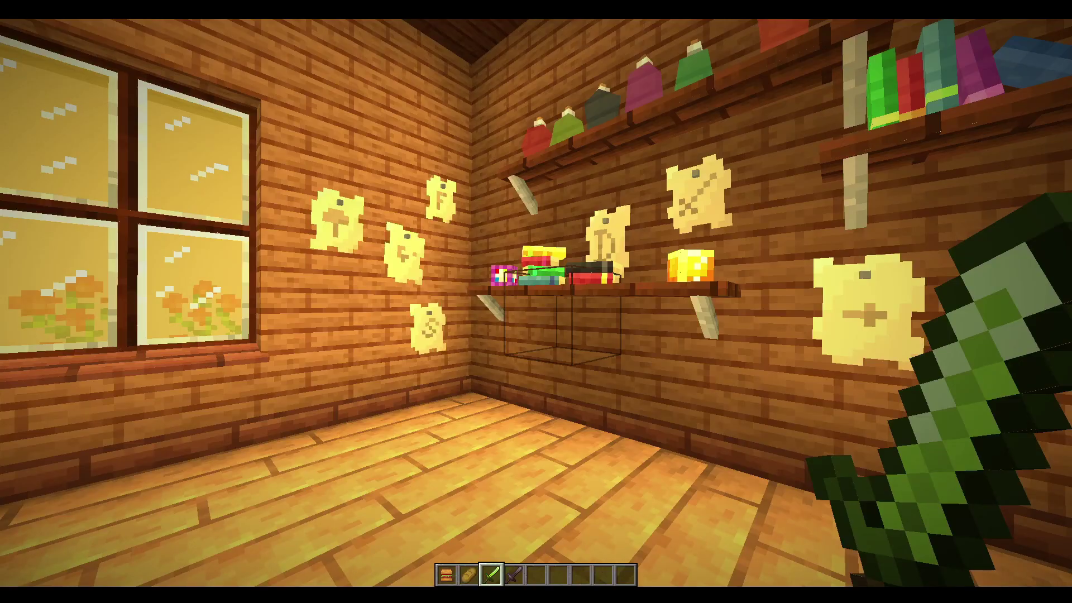
# - In Minecraft, give yourself a netherite sword with CustomModelData 1323453, hold it, and reload the resource packs
pyautogui.write('/give @s minecraft:netherite_sword{CustomModelData:1323452}')
pyautogui.press('Left')
pyautogui.press('BackSpace')
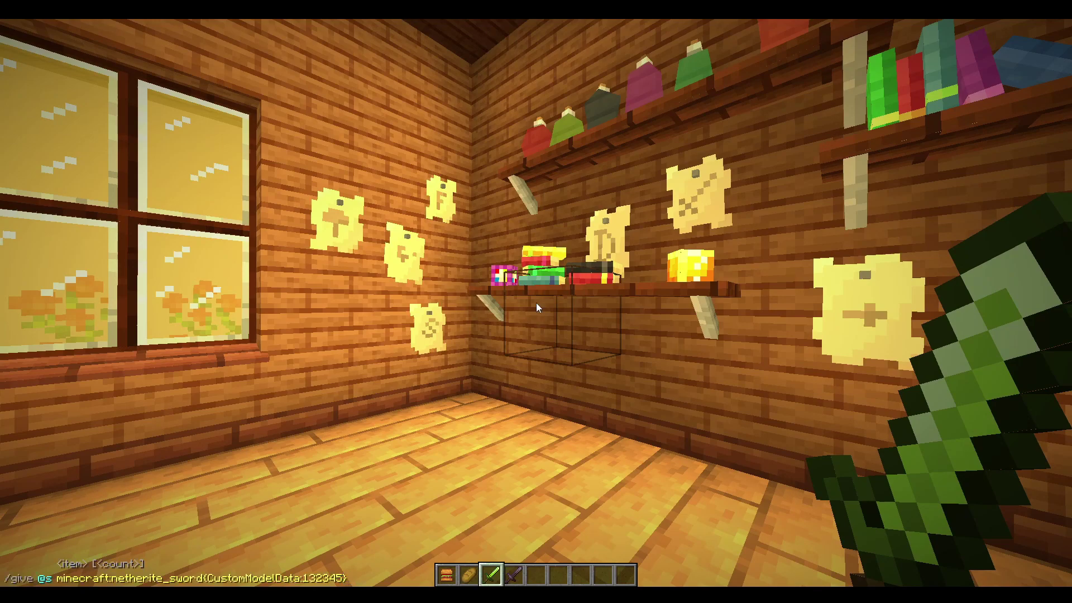
pyautogui.press('Return')
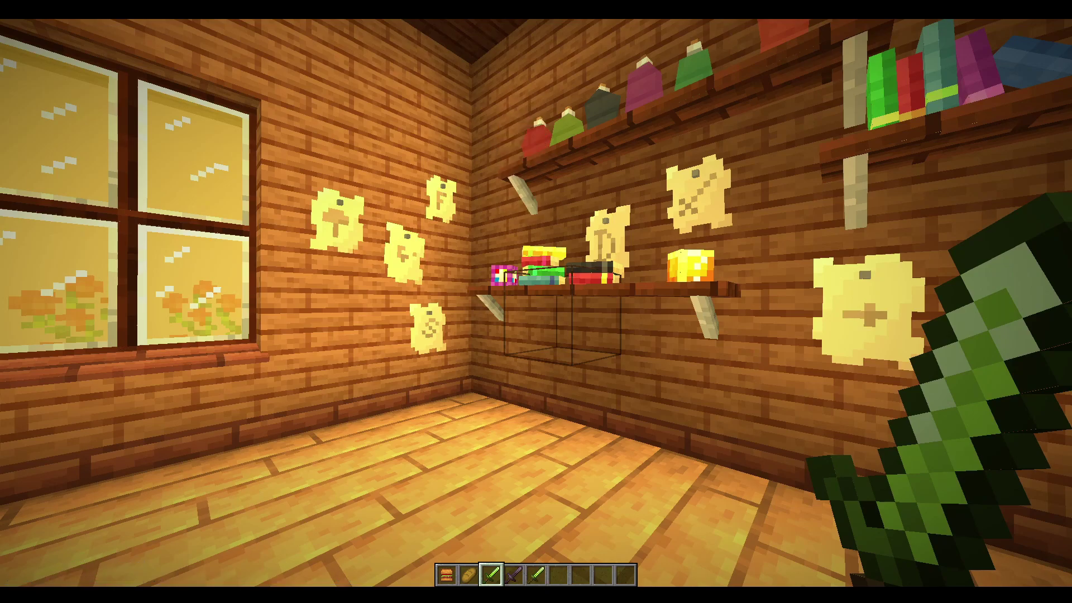
pyautogui.press('5')
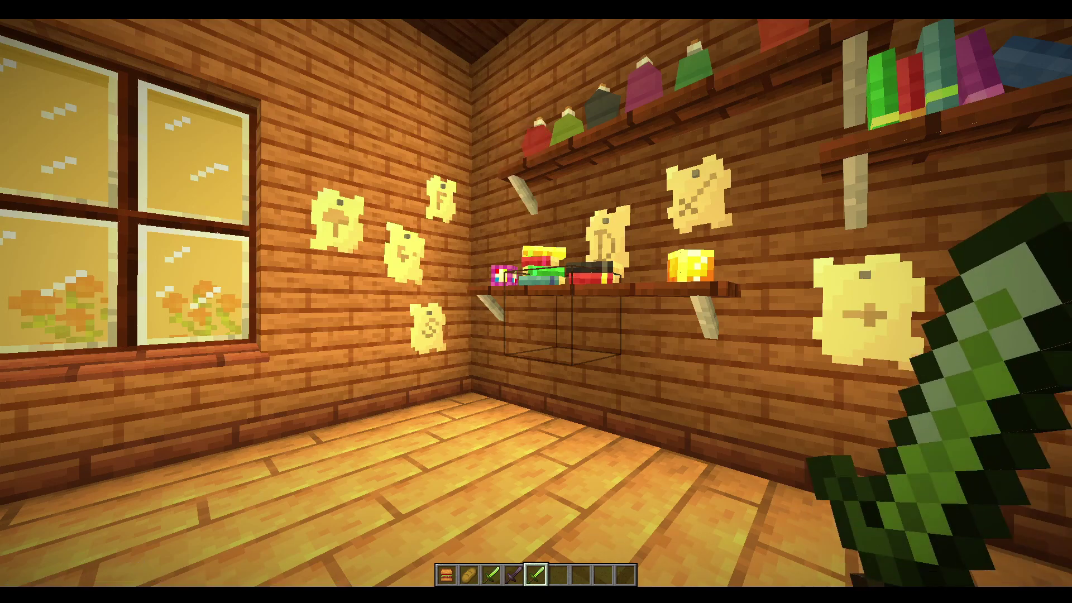
pyautogui.hotkey('F3', 't')
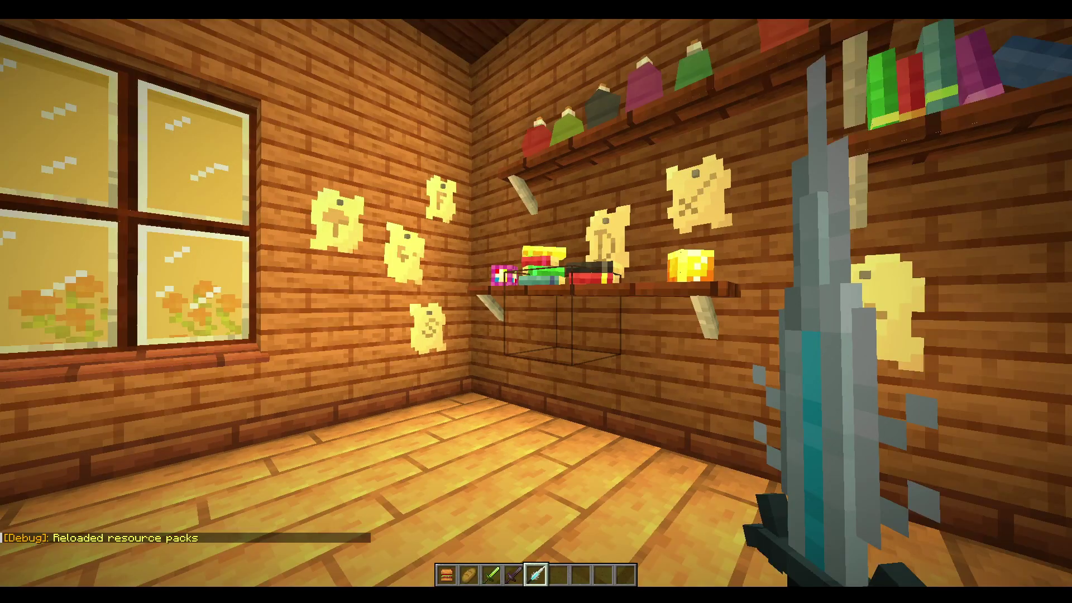
# - Compare the green, netherite and super cool swords in hand, using the front-facing third-person view
pyautogui.press('3')
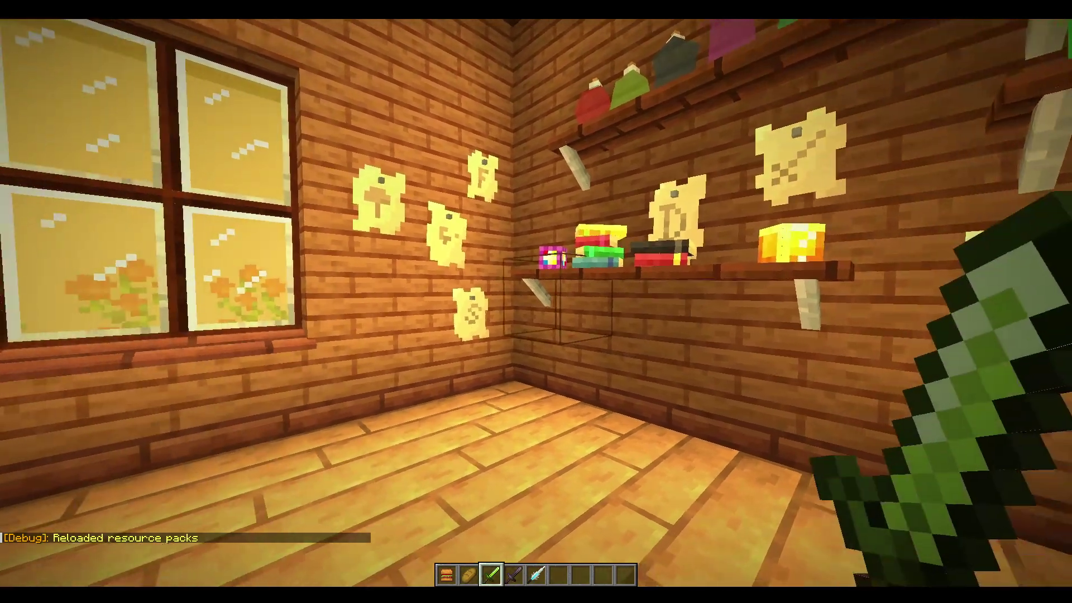
pyautogui.press('F5')
pyautogui.press('F5')
pyautogui.press('4')
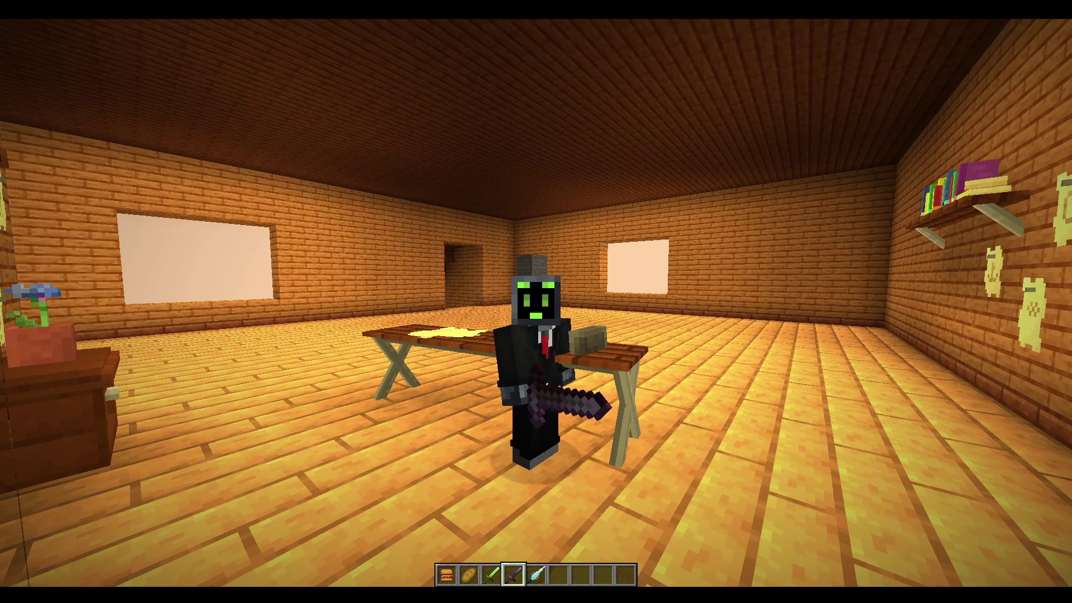
pyautogui.press('5')
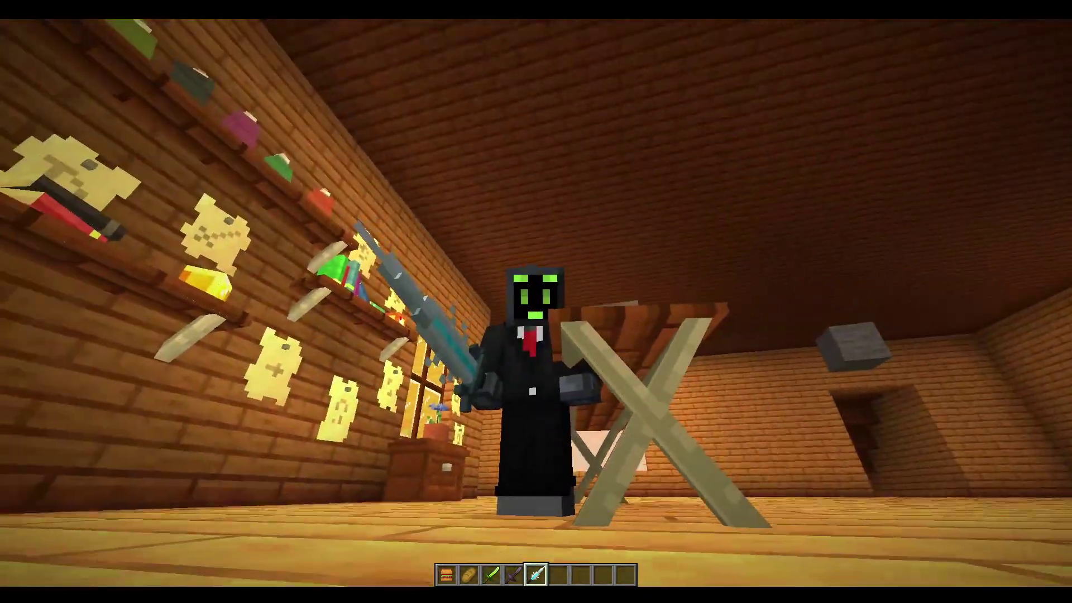